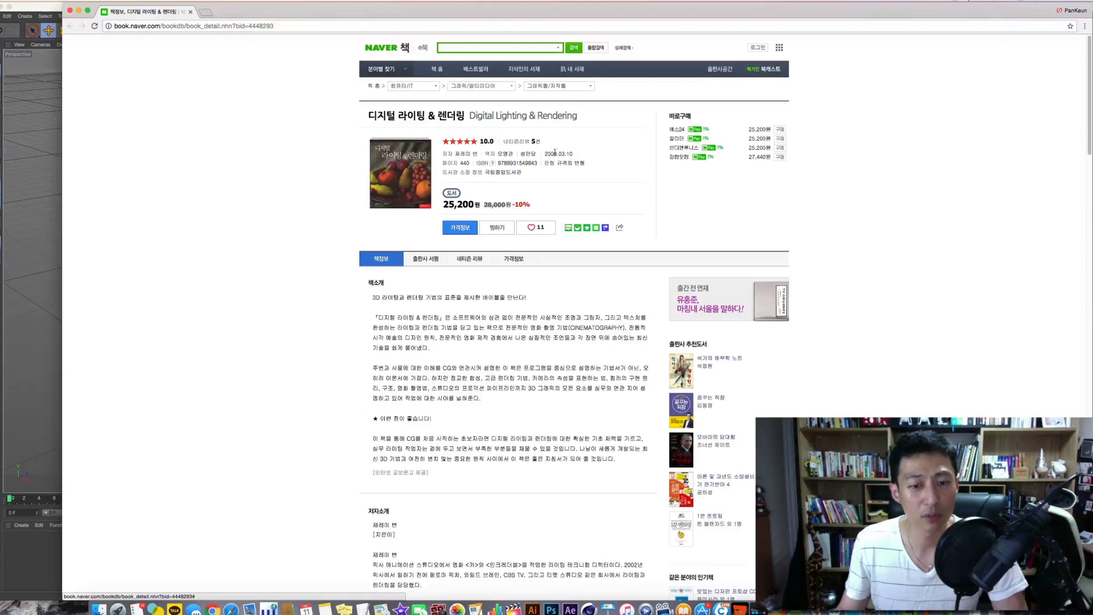
# Look over the information page of the book Digital Lighting & Rendering.
pyautogui.scroll(-5, 543, 248)
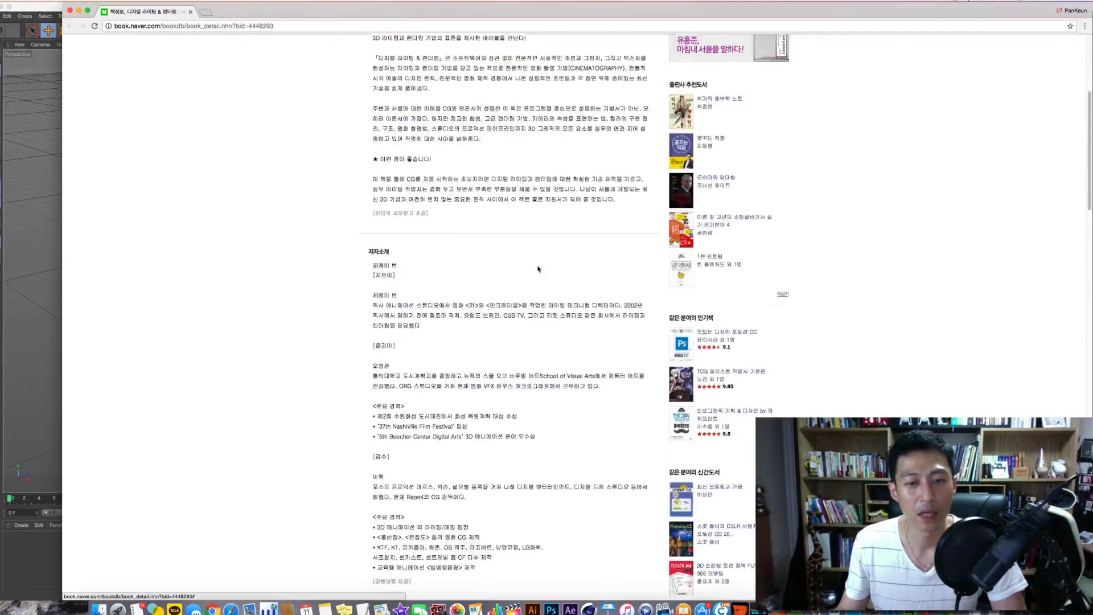
pyautogui.scroll(5, 513, 227)
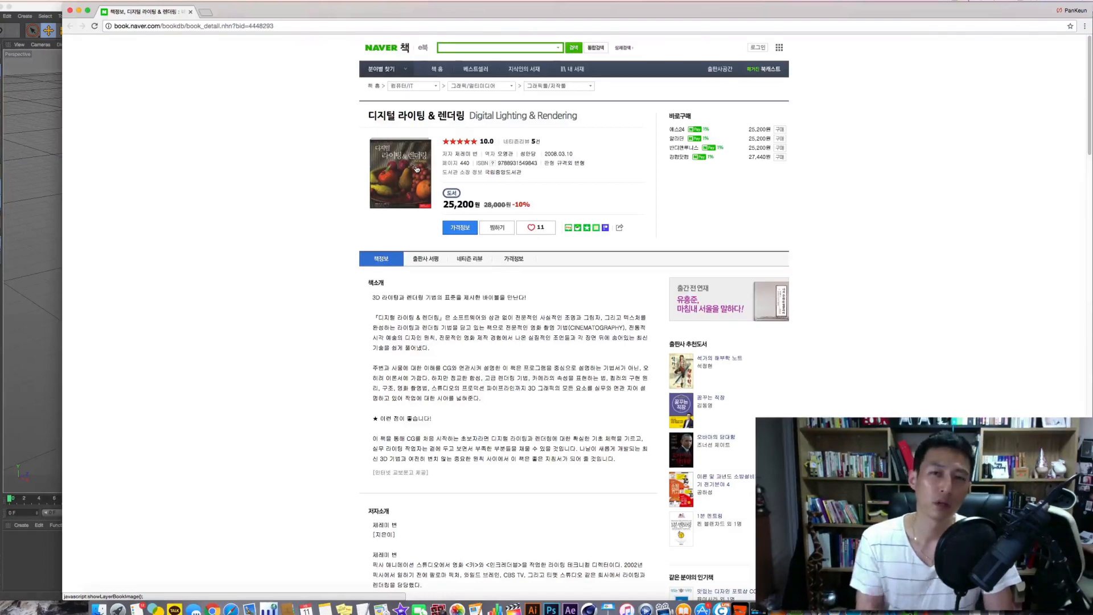
# Switch to Cinema 4D and move the floating palette of light types away from the world origin.
pyautogui.press('super+Tab')
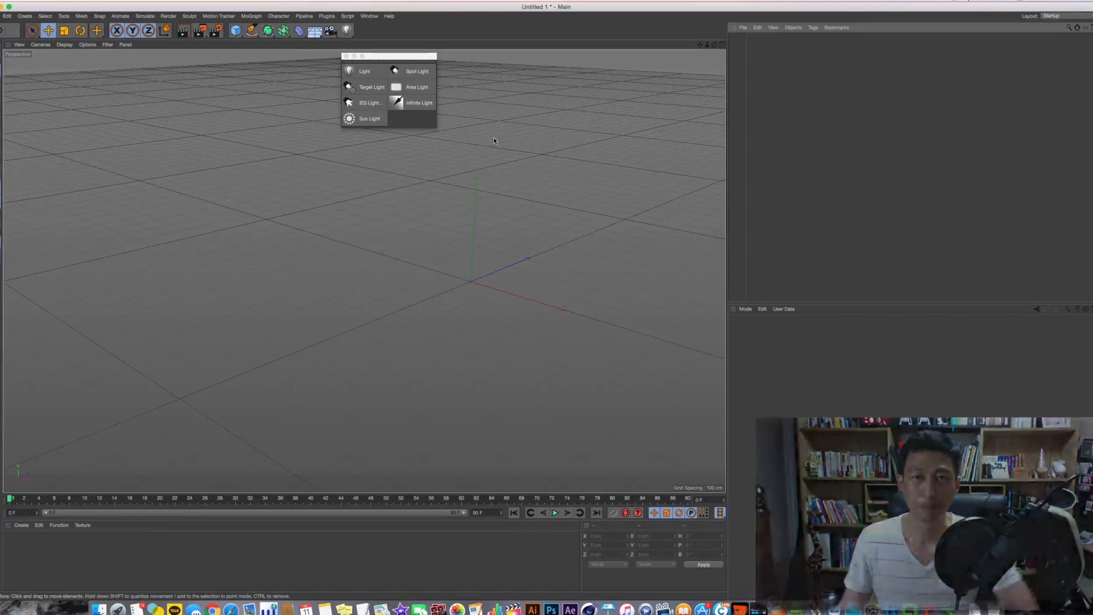
pyautogui.moveTo(409, 56); pyautogui.dragTo(619, 81)
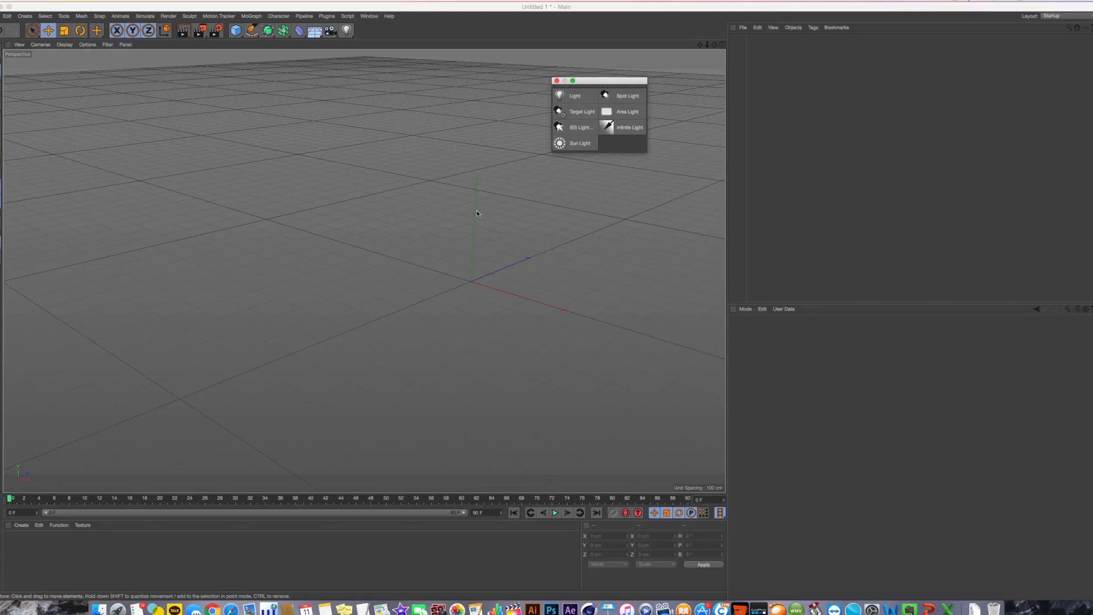
pyautogui.moveTo(605, 81); pyautogui.dragTo(669, 66)
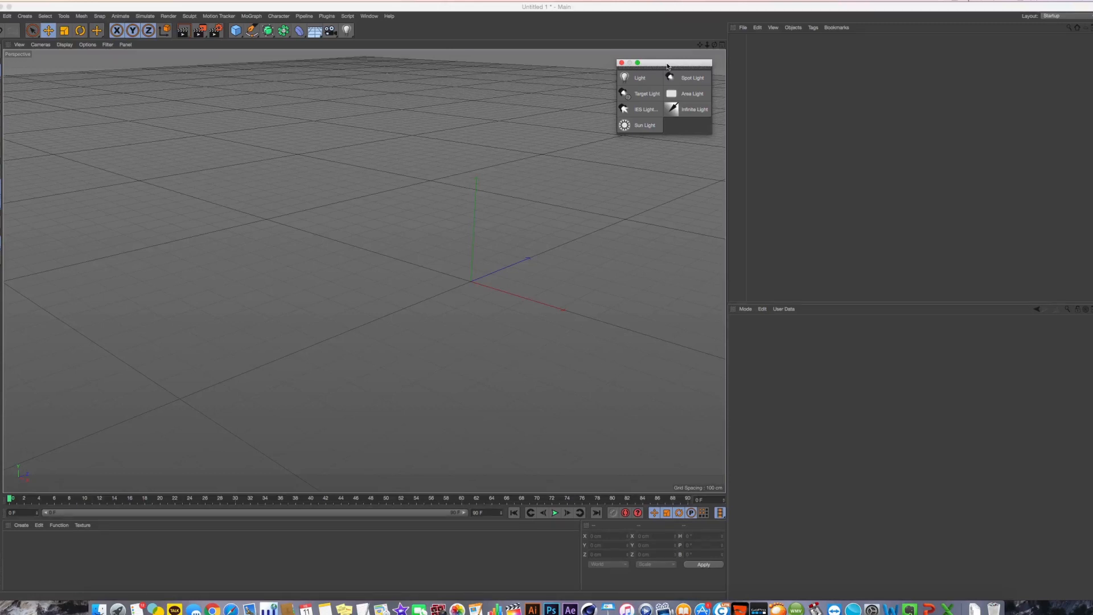
pyautogui.moveTo(668, 66); pyautogui.dragTo(651, 81)
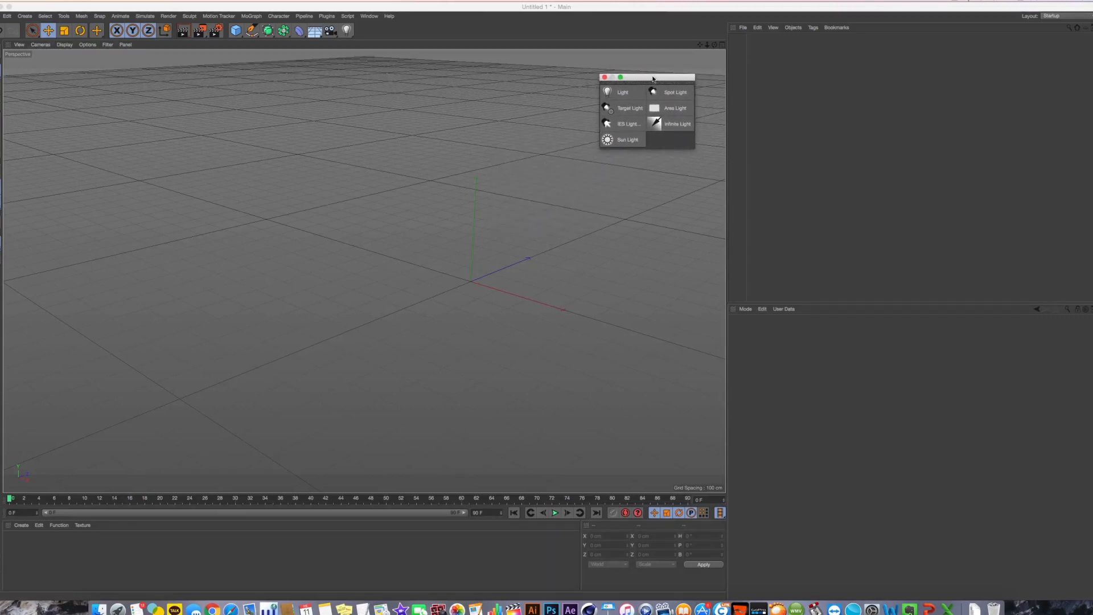
pyautogui.moveTo(653, 79)
pyautogui.mouseDown()
pyautogui.moveTo(613, 93)
pyautogui.moveTo(671, 82)
pyautogui.mouseUp()
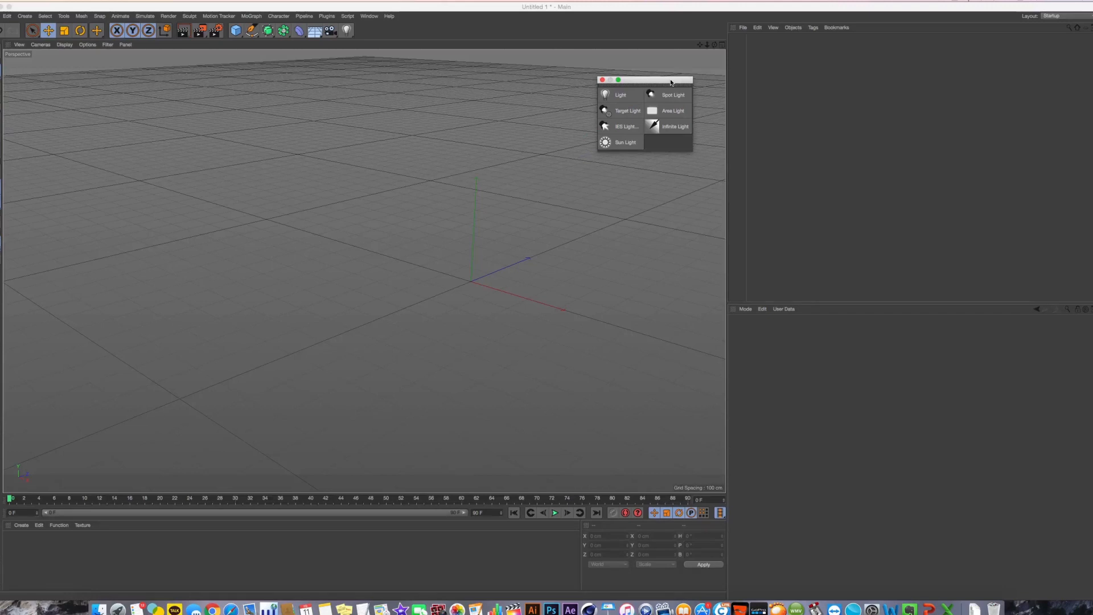
# Add an omni light and a Floor object, and lower the floor well below the light.
pyautogui.click(624, 98)
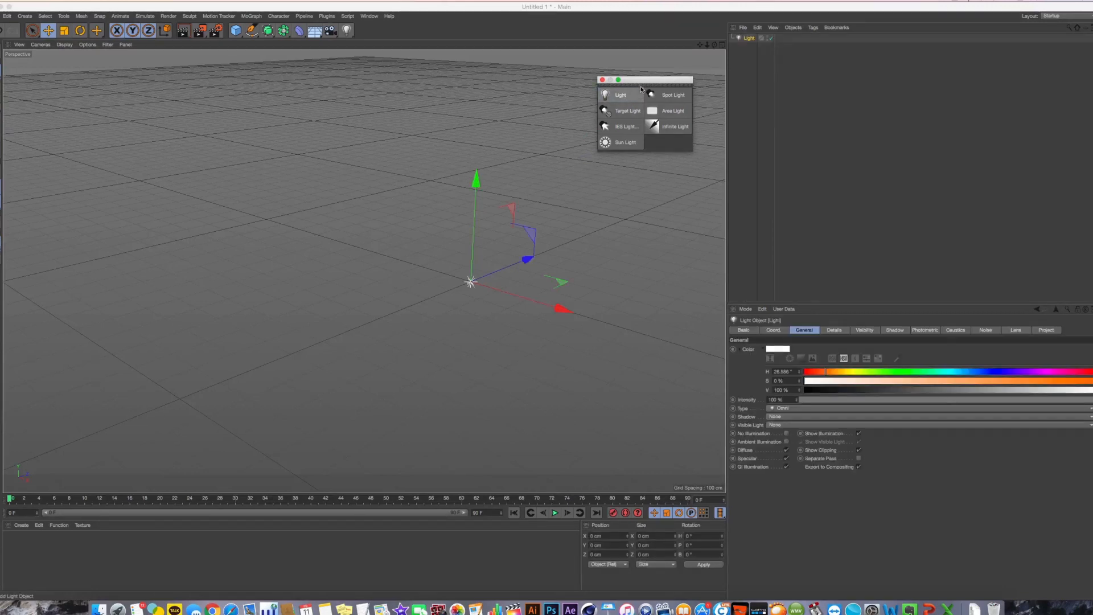
pyautogui.moveTo(632, 80); pyautogui.dragTo(629, 74)
pyautogui.keyDown('alt'); pyautogui.moveTo(516, 243); pyautogui.dragTo(407, 144, button='middle'); pyautogui.keyUp('alt')
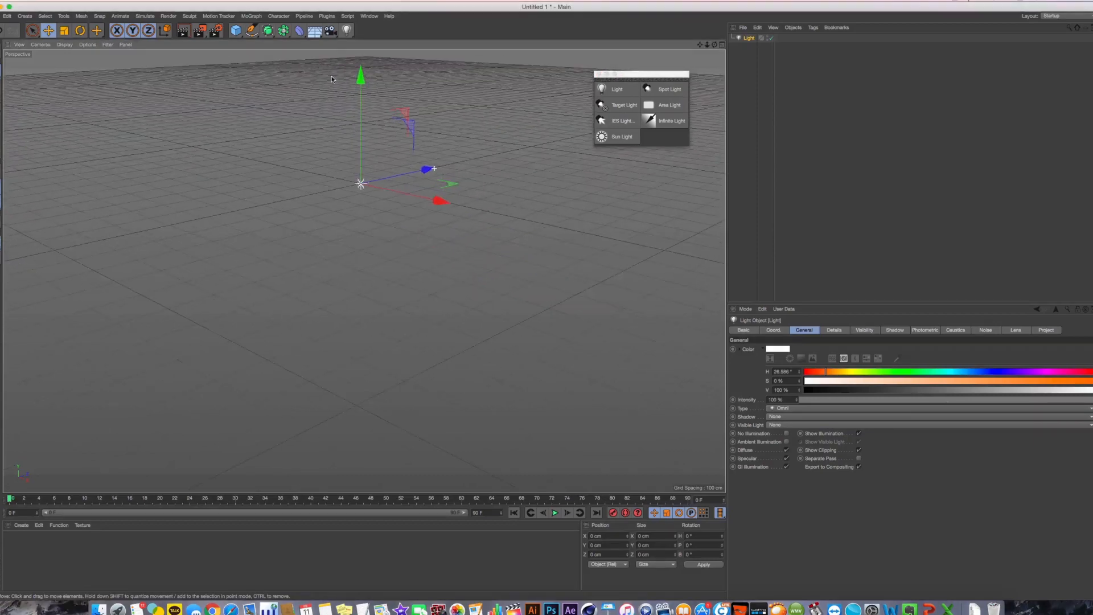
pyautogui.click(315, 32)
pyautogui.moveTo(361, 90); pyautogui.dragTo(362, 263)
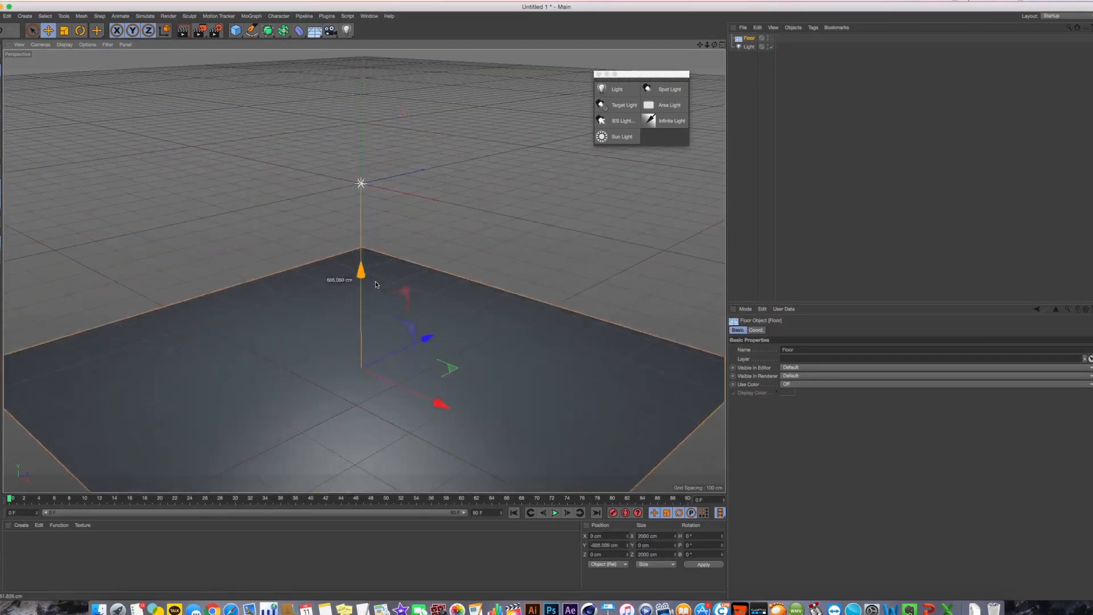
pyautogui.keyDown('alt'); pyautogui.moveTo(362, 263); pyautogui.dragTo(379, 220, button='middle'); pyautogui.keyUp('alt')
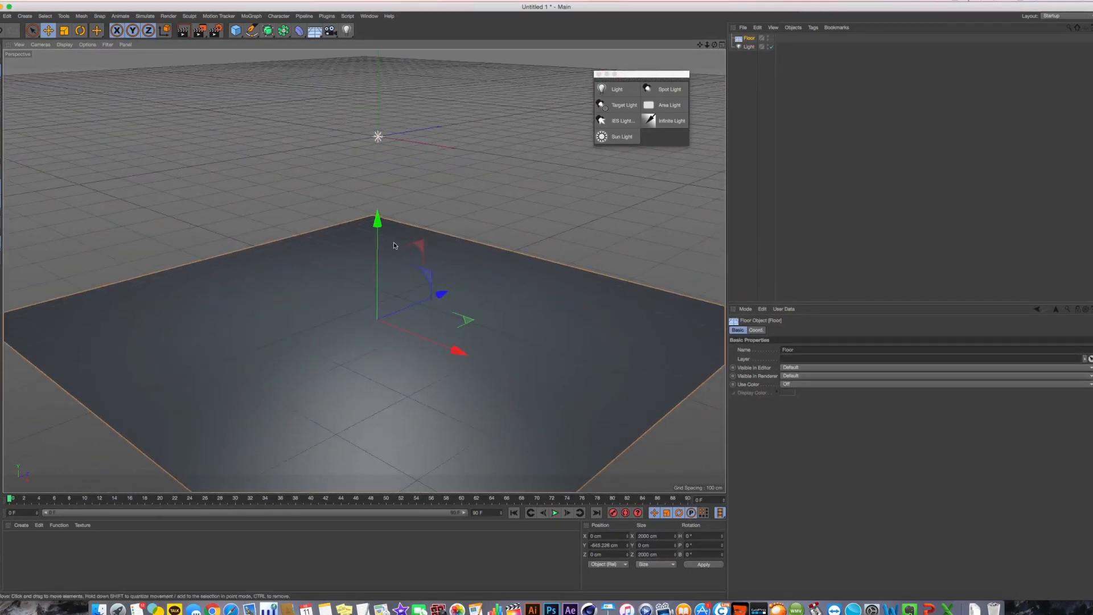
# Delete the light from the scene.
pyautogui.click(750, 46)
pyautogui.press('Delete')
pyautogui.scroll(-3, 316, 390)
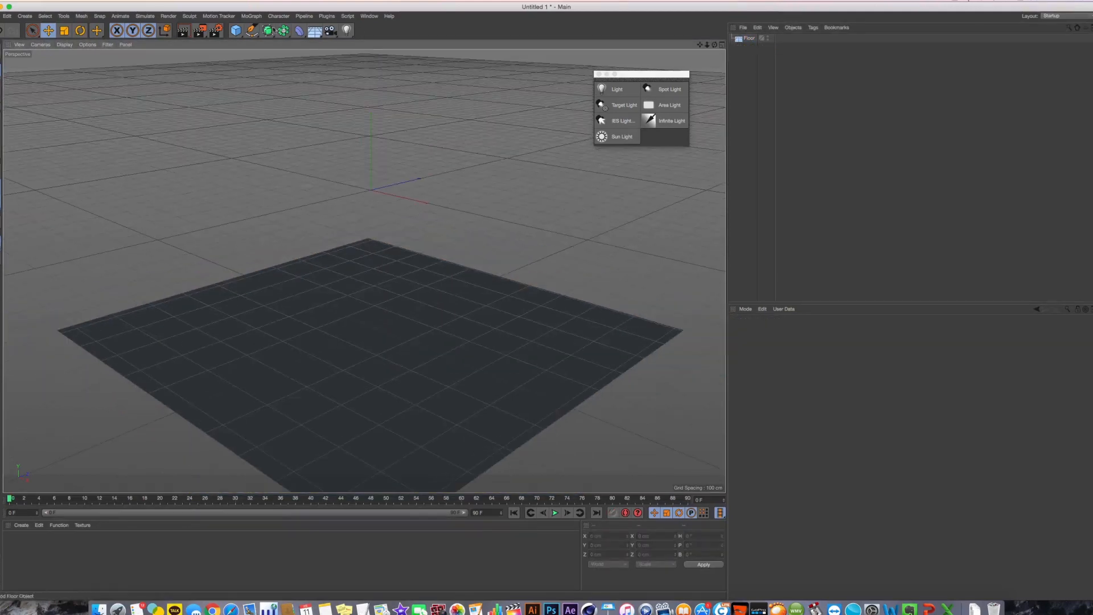
# Add a sphere with a 100 cm radius, lower it onto the Floor object, and delete that floor.
pyautogui.moveTo(237, 31); pyautogui.dragTo(426, 56)
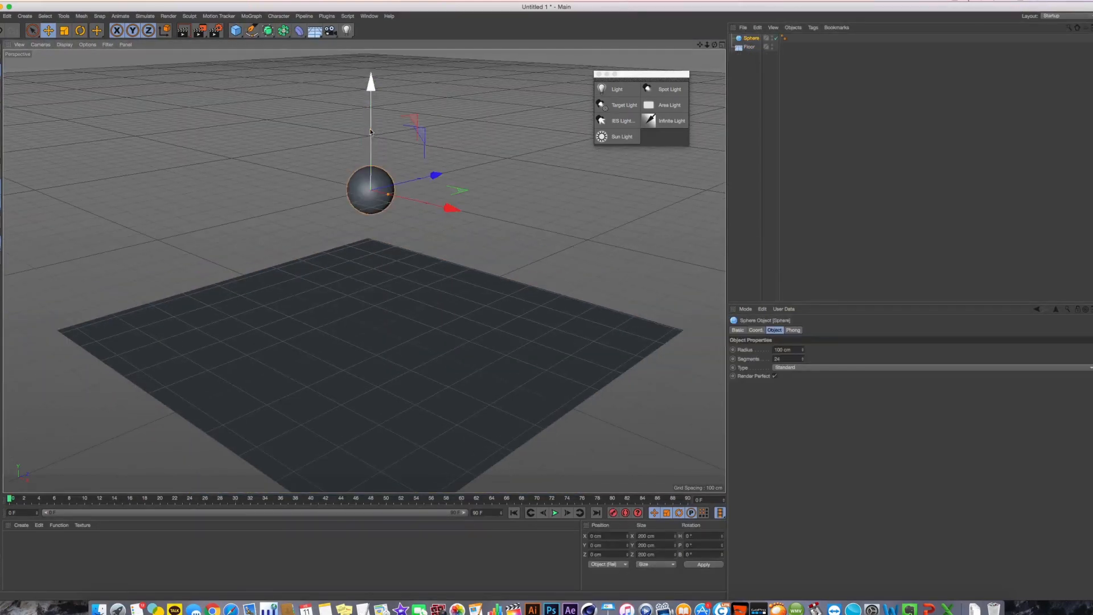
pyautogui.moveTo(371, 132); pyautogui.dragTo(371, 258)
pyautogui.click(358, 370)
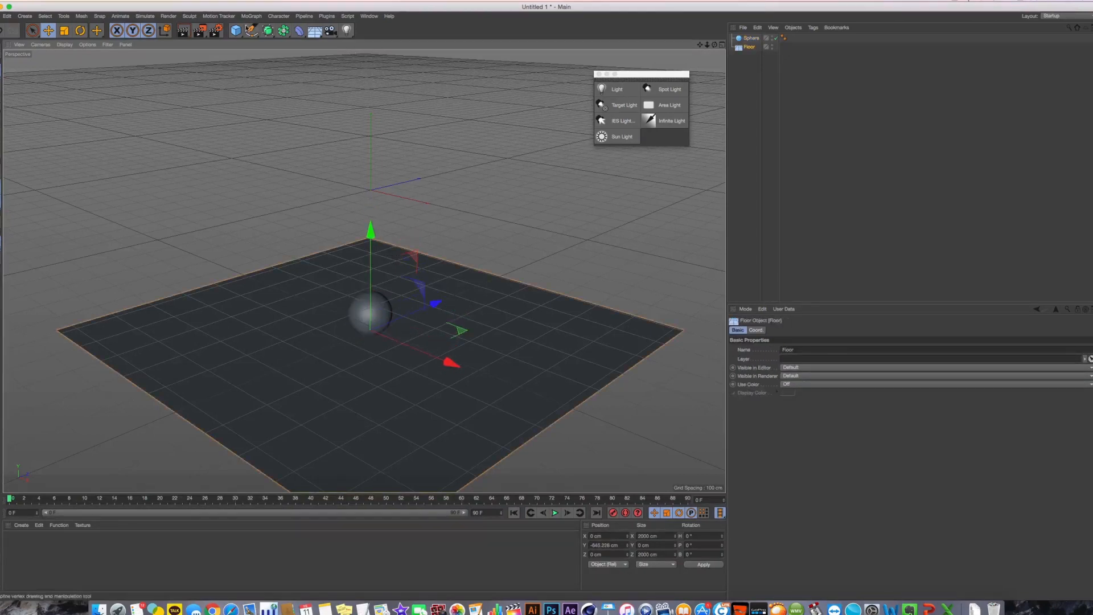
pyautogui.press('Delete')
# Add a plane beneath the sphere and enlarge it into a ground surface about 2900 cm wide.
pyautogui.moveTo(238, 32); pyautogui.dragTo(340, 80)
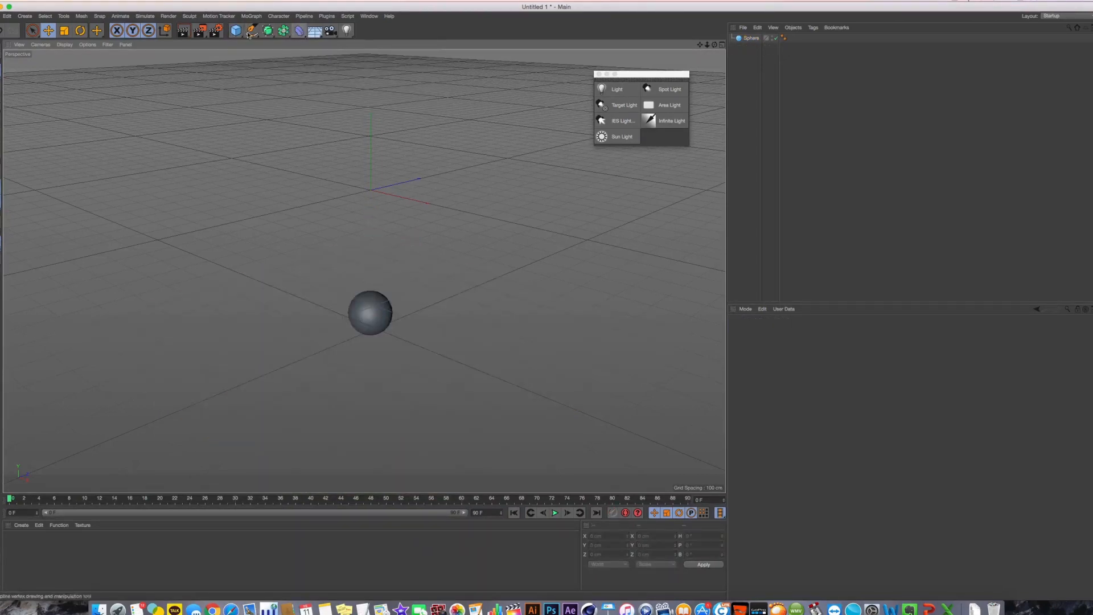
pyautogui.moveTo(236, 31); pyautogui.dragTo(317, 57)
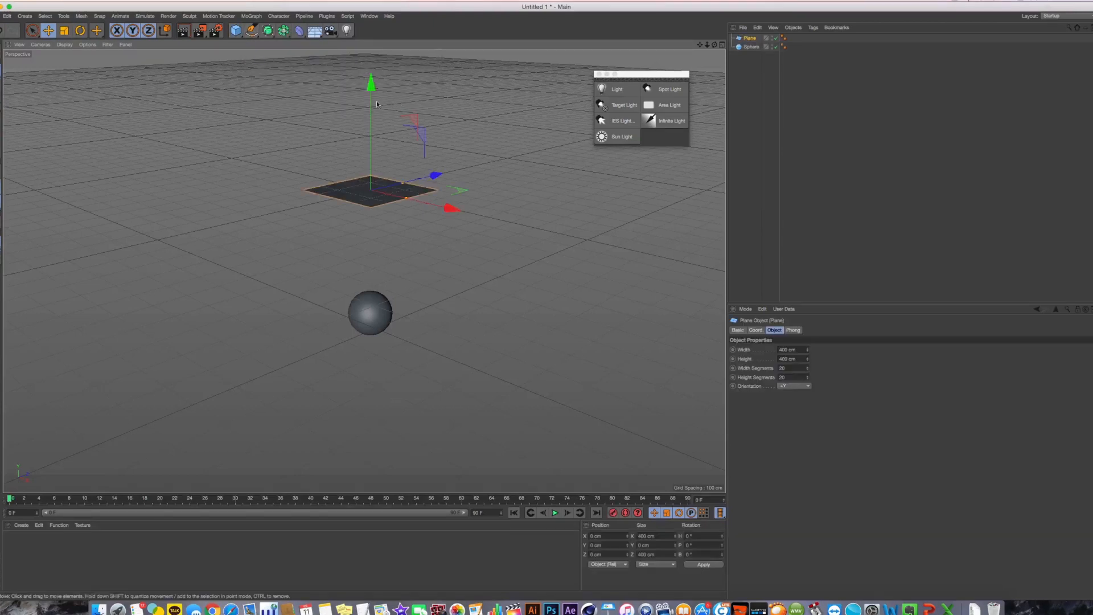
pyautogui.click(369, 329)
pyautogui.moveTo(367, 268); pyautogui.dragTo(343, 207)
pyautogui.click(373, 201)
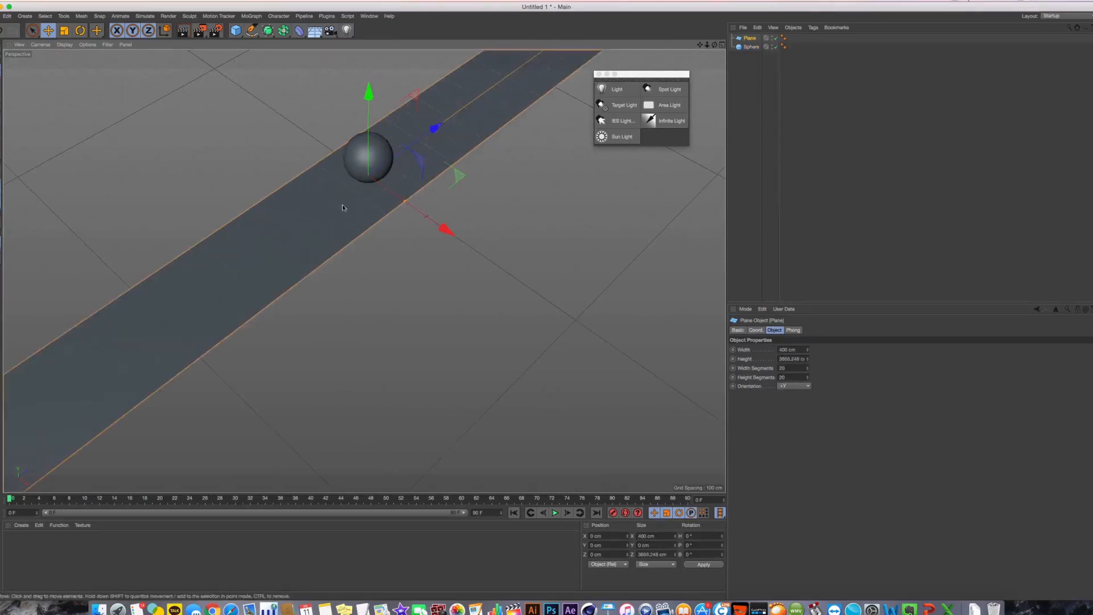
pyautogui.moveTo(409, 194); pyautogui.dragTo(468, 287)
# Add a cube about 141 cm tall standing on the ground plane, and render the view.
pyautogui.click(236, 30)
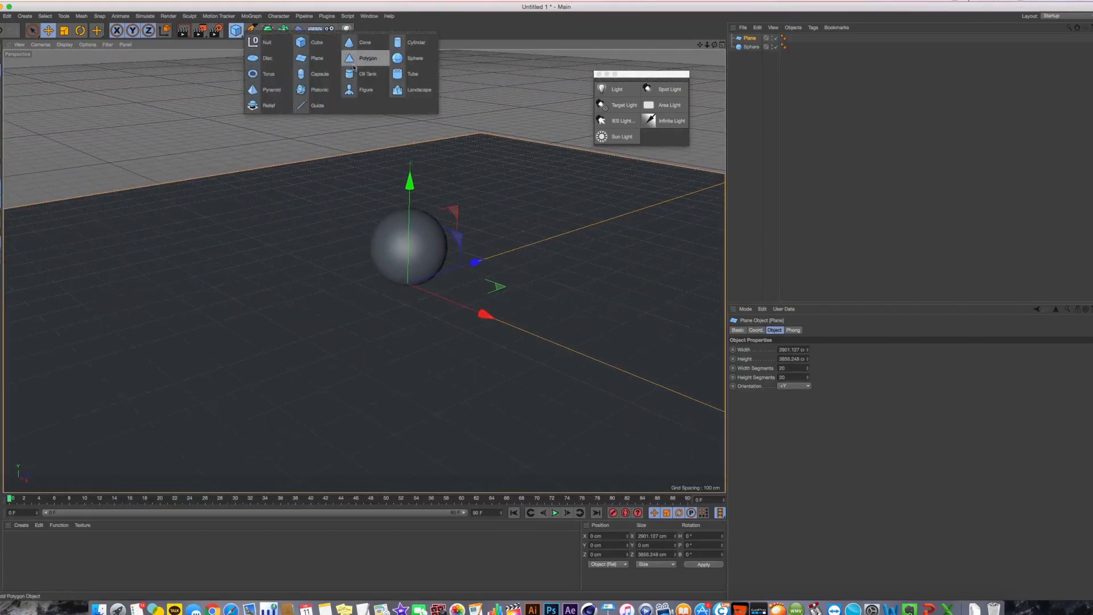
pyautogui.click(323, 46)
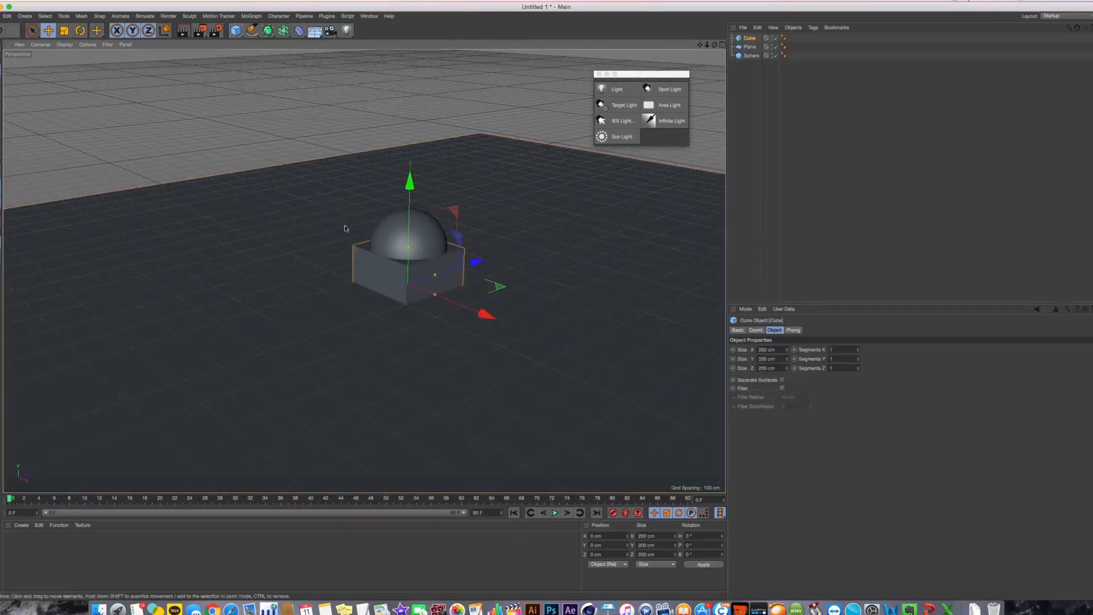
pyautogui.moveTo(413, 245); pyautogui.dragTo(404, 209)
pyautogui.press('super+r')
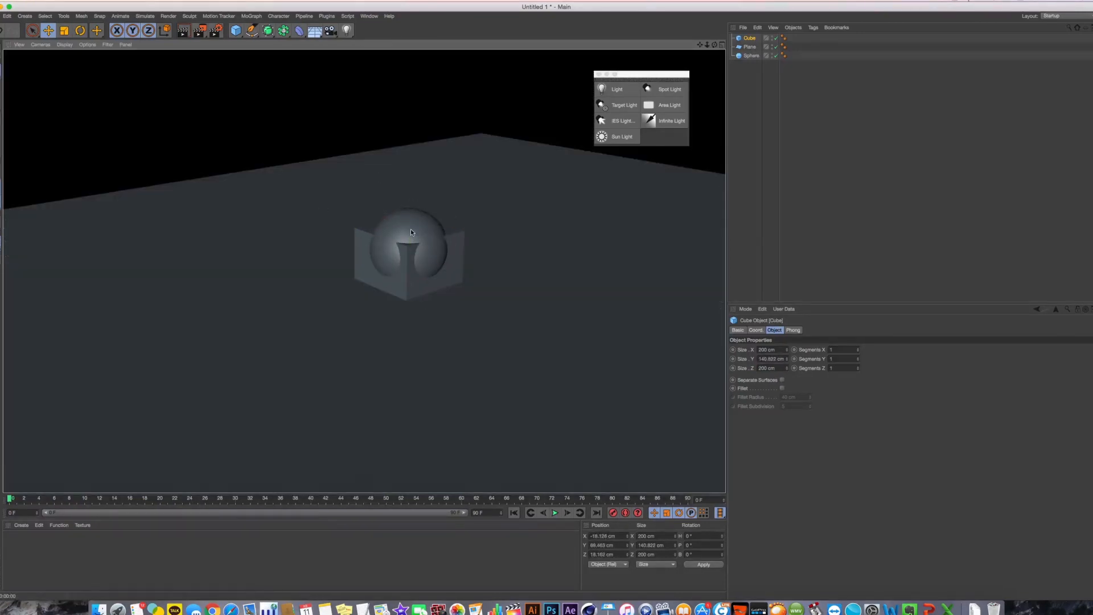
# Move the sphere out of the cube along the X axis so the two stand side by side.
pyautogui.click(443, 260)
pyautogui.click(402, 216)
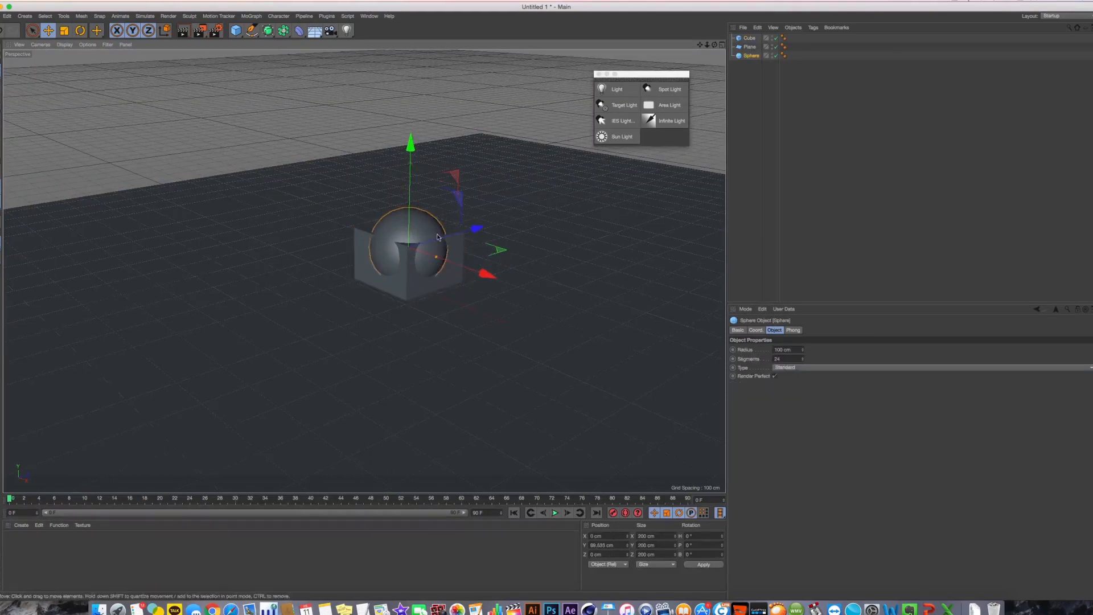
pyautogui.moveTo(438, 236); pyautogui.dragTo(453, 287)
# Round the cube's edges with a fillet of 10 cm radius.
pyautogui.click(410, 272)
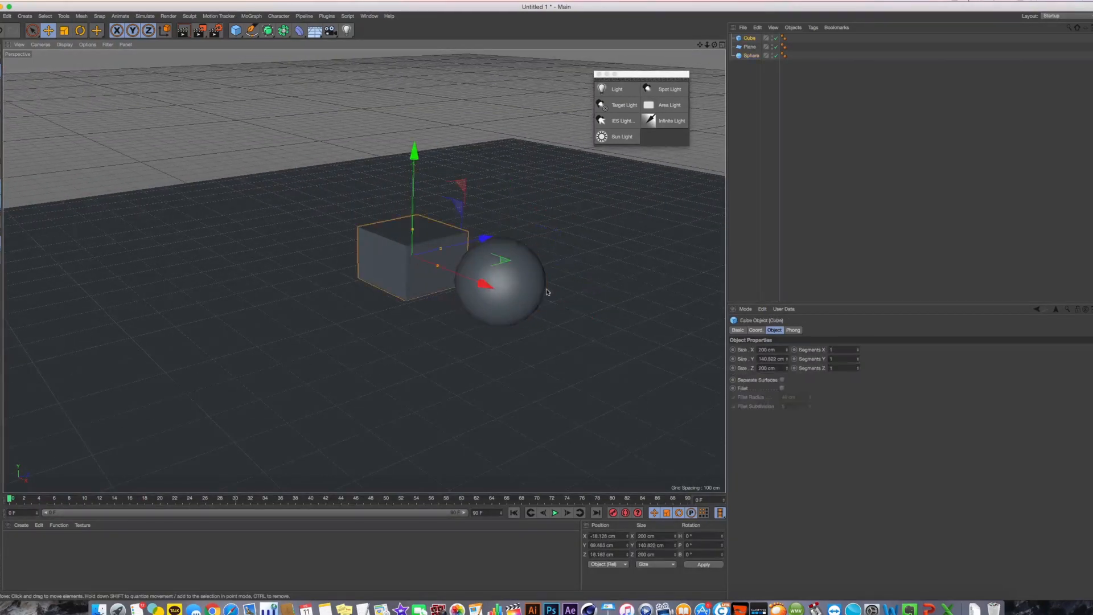
pyautogui.click(782, 389)
pyautogui.moveTo(809, 397)
pyautogui.mouseDown()
pyautogui.moveTo(809, 419)
pyautogui.moveTo(809, 394)
pyautogui.mouseUp()
pyautogui.scroll(5, 375, 256)
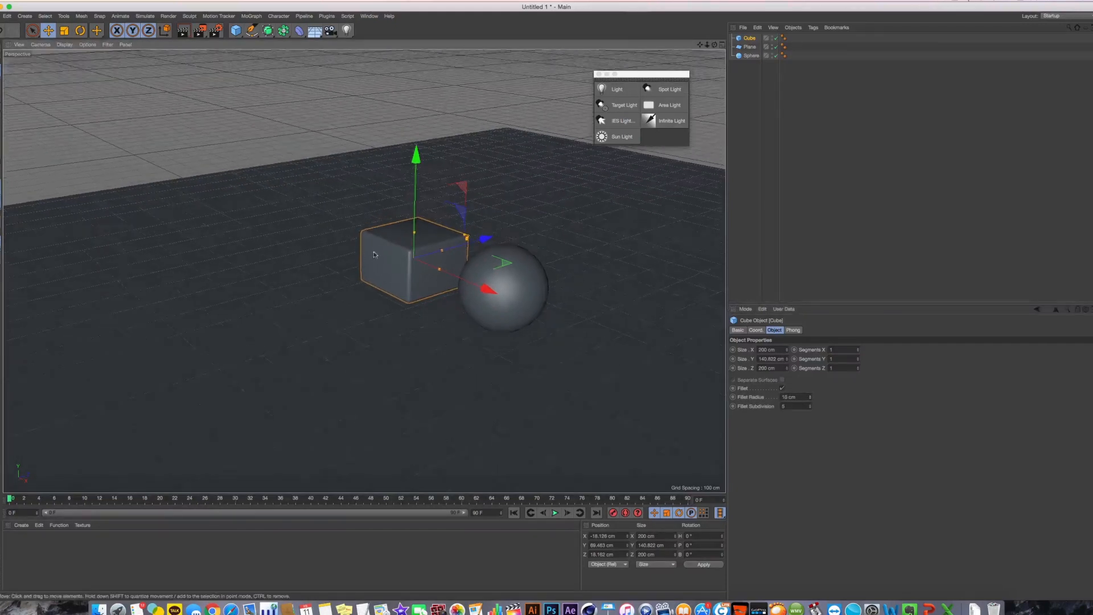
pyautogui.scroll(-2, 424, 253)
# Duplicate the sphere to the opposite side of the cube and shift the copy to about -164 cm in Z.
pyautogui.click(545, 284)
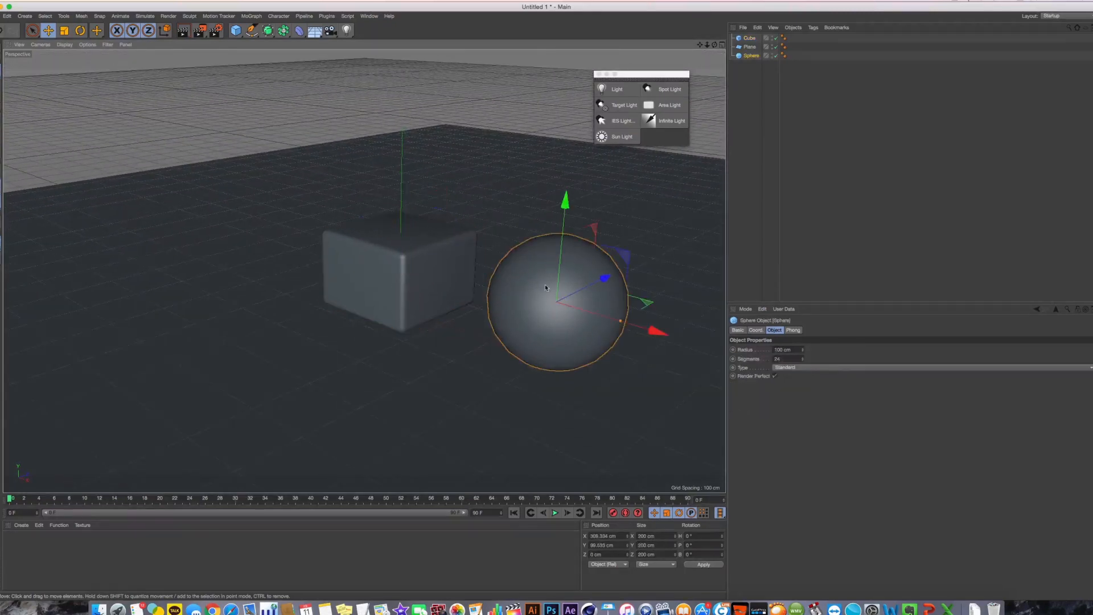
pyautogui.keyDown('ctrl'); pyautogui.moveTo(609, 315); pyautogui.dragTo(341, 244); pyautogui.keyUp('ctrl')
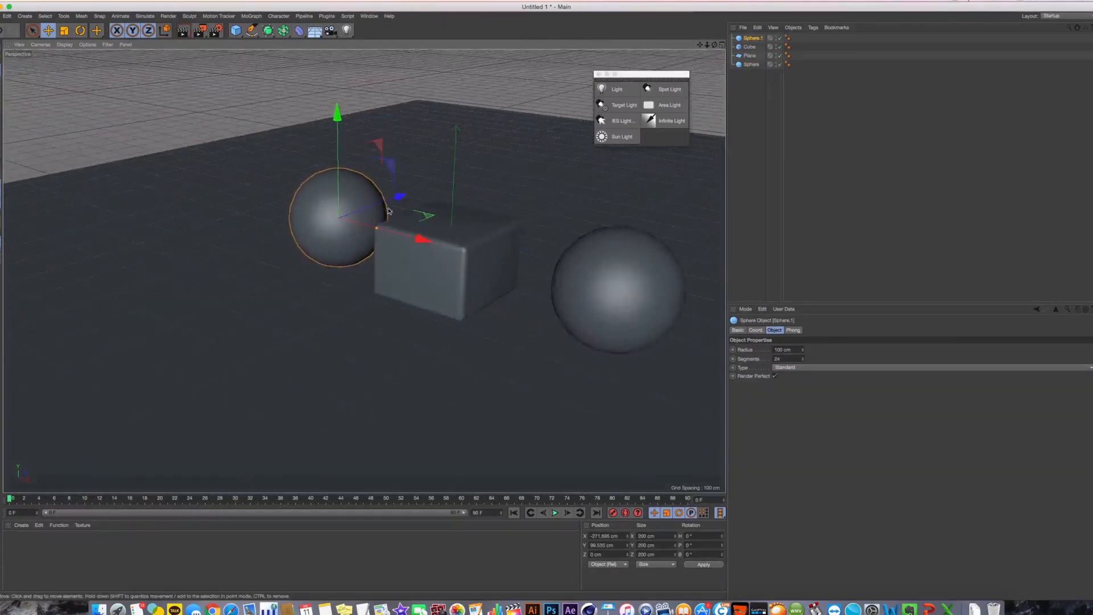
pyautogui.moveTo(399, 213); pyautogui.dragTo(341, 239)
pyautogui.press('super+z')
pyautogui.moveTo(400, 197); pyautogui.dragTo(341, 215)
pyautogui.moveTo(363, 260); pyautogui.dragTo(403, 275)
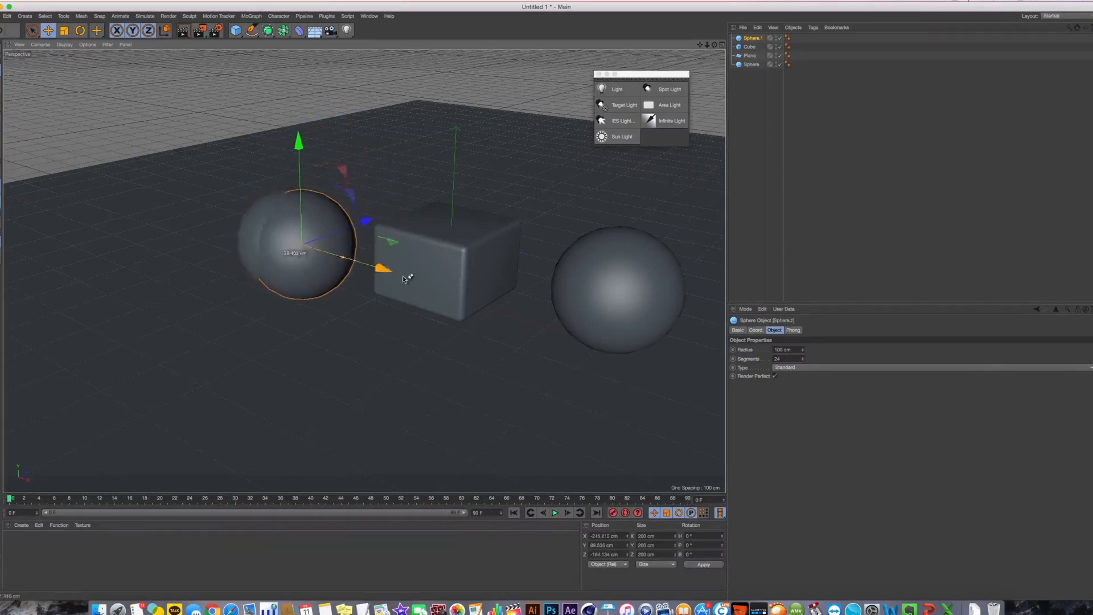
pyautogui.keyDown('shift'); pyautogui.click(750, 47); pyautogui.keyUp('shift')
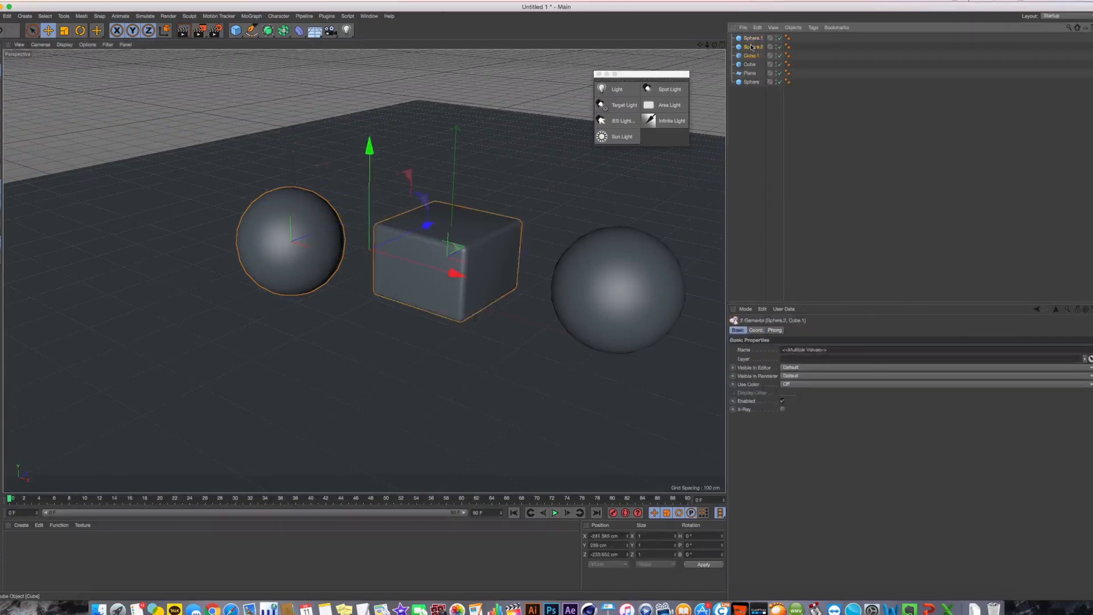
pyautogui.click(753, 39)
pyautogui.click(753, 47)
# Rename the plane as floor and arrange the object list in the order Sphere, Cube, Sphere.1, floor.
pyautogui.click(755, 56)
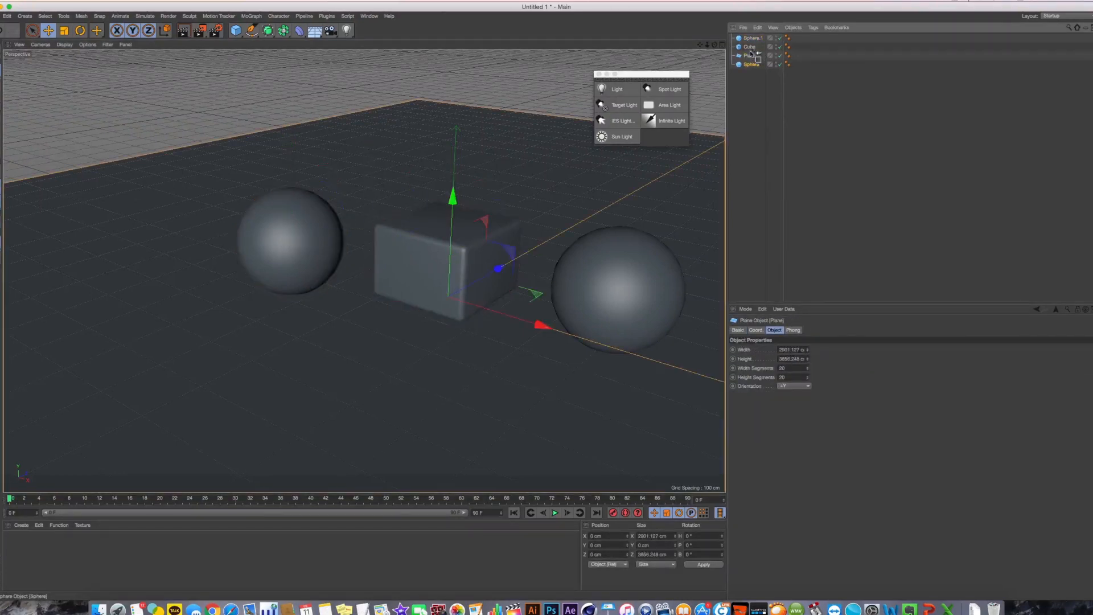
pyautogui.moveTo(750, 53); pyautogui.dragTo(750, 53)
pyautogui.doubleClick(754, 65)
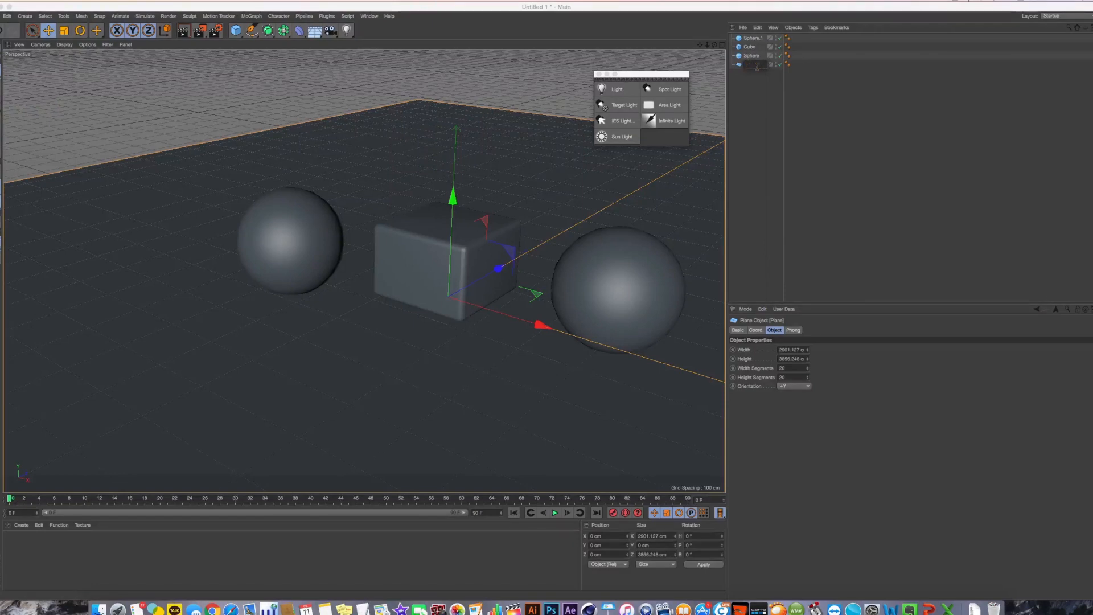
pyautogui.write('floor')
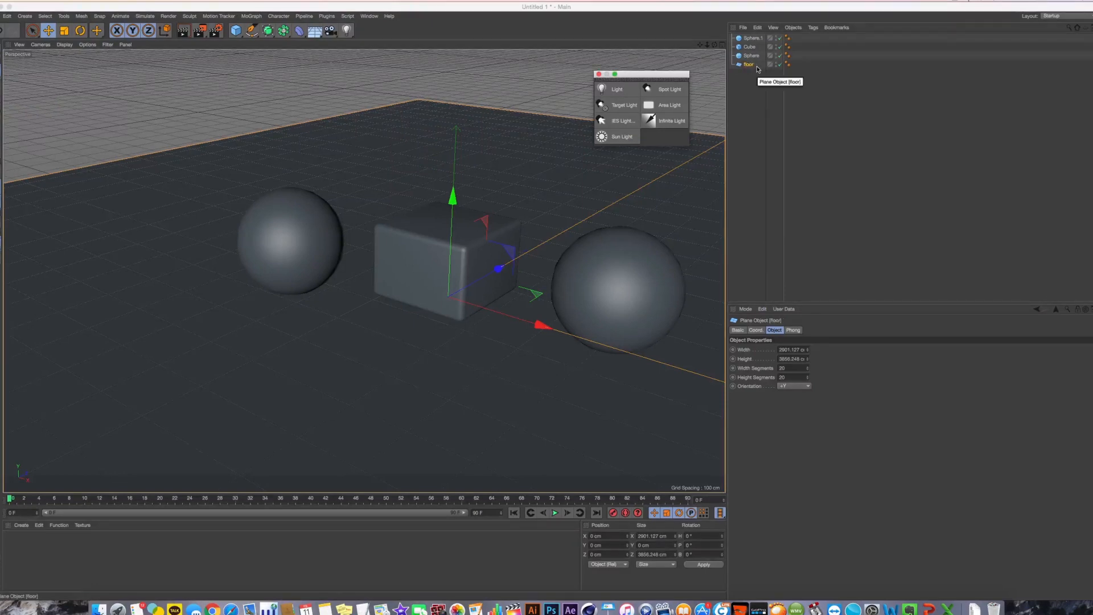
pyautogui.press('Return')
pyautogui.moveTo(752, 38)
pyautogui.mouseDown()
pyautogui.moveTo(750, 60)
pyautogui.moveTo(771, 27)
pyautogui.moveTo(754, 51)
pyautogui.mouseUp()
pyautogui.click(750, 38)
# Enlarge the copied sphere to a radius of about 156 cm and reposition it slightly.
pyautogui.keyDown('alt'); pyautogui.moveTo(526, 180); pyautogui.dragTo(363, 271); pyautogui.keyUp('alt')
pyautogui.keyDown('alt'); pyautogui.moveTo(364, 271); pyautogui.dragTo(282, 246, button='middle'); pyautogui.keyUp('alt')
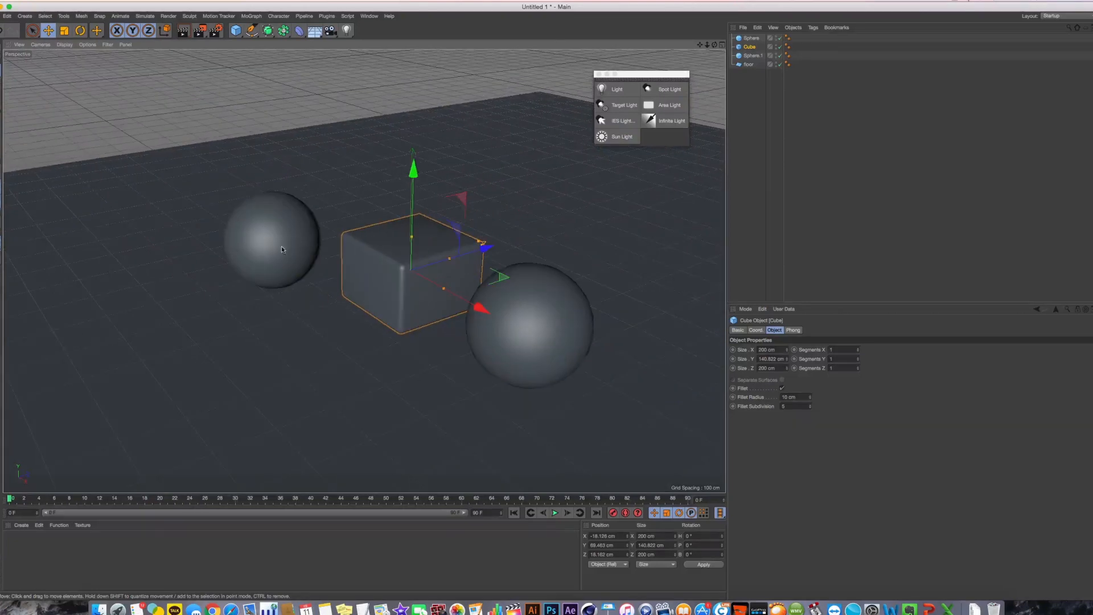
pyautogui.click(283, 247)
pyautogui.moveTo(303, 256); pyautogui.dragTo(324, 275)
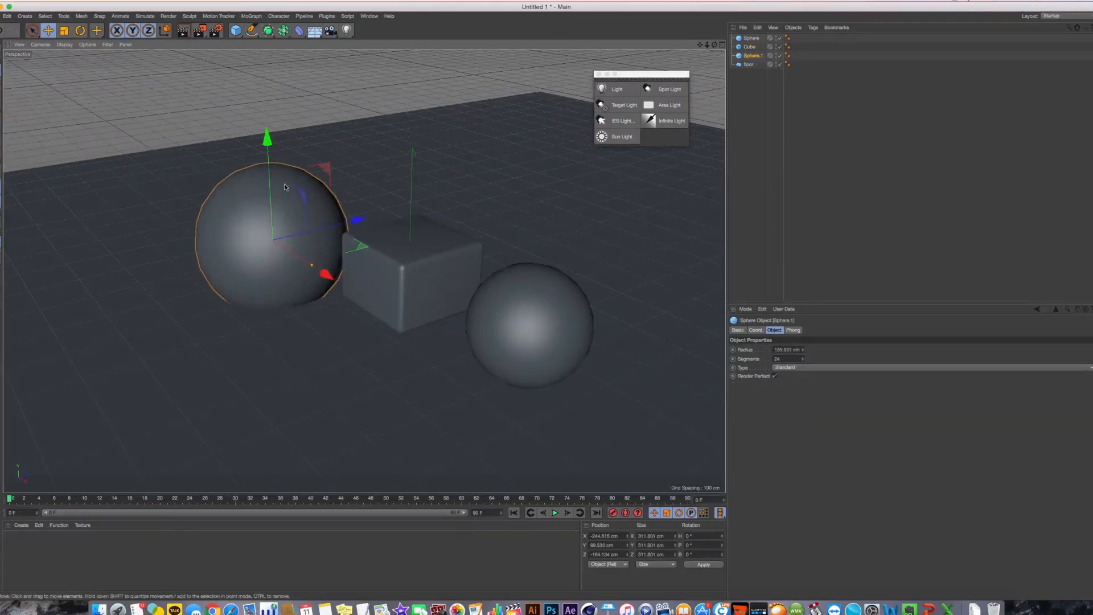
pyautogui.keyDown('alt'); pyautogui.moveTo(271, 203); pyautogui.dragTo(384, 214, button='middle'); pyautogui.keyUp('alt')
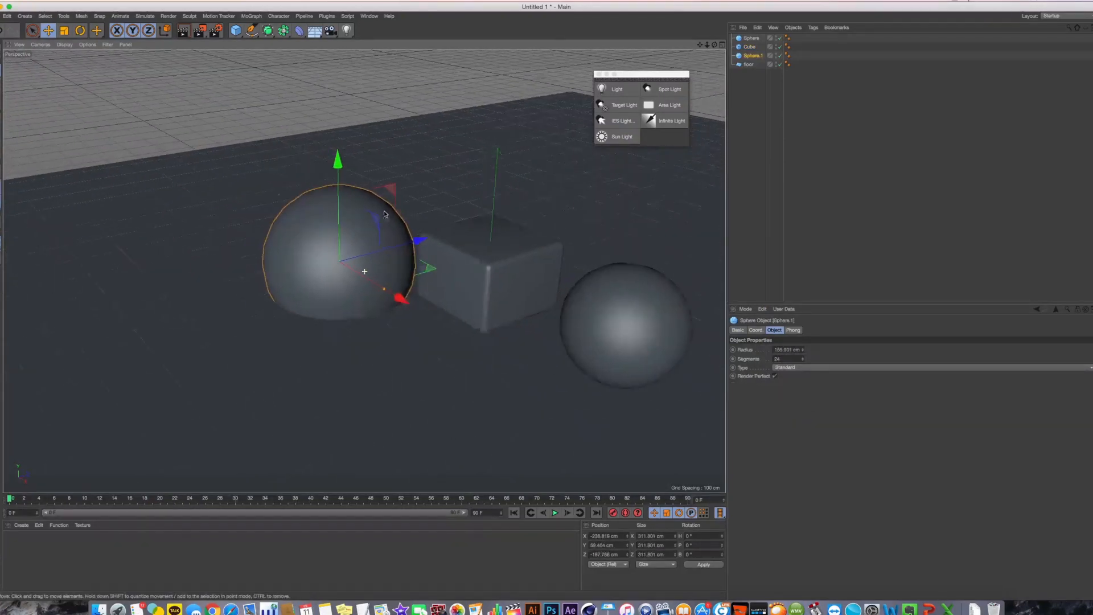
# Add an omni light and move it along negative Z until it lies outside the group of spheres and cube.
pyautogui.click(617, 89)
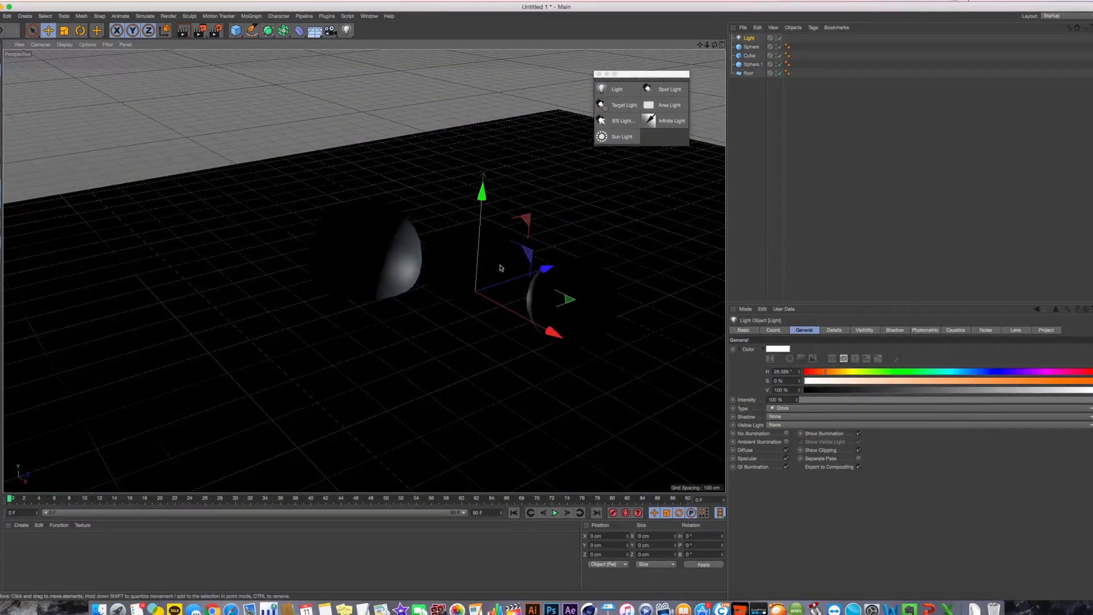
pyautogui.moveTo(543, 268); pyautogui.dragTo(341, 315)
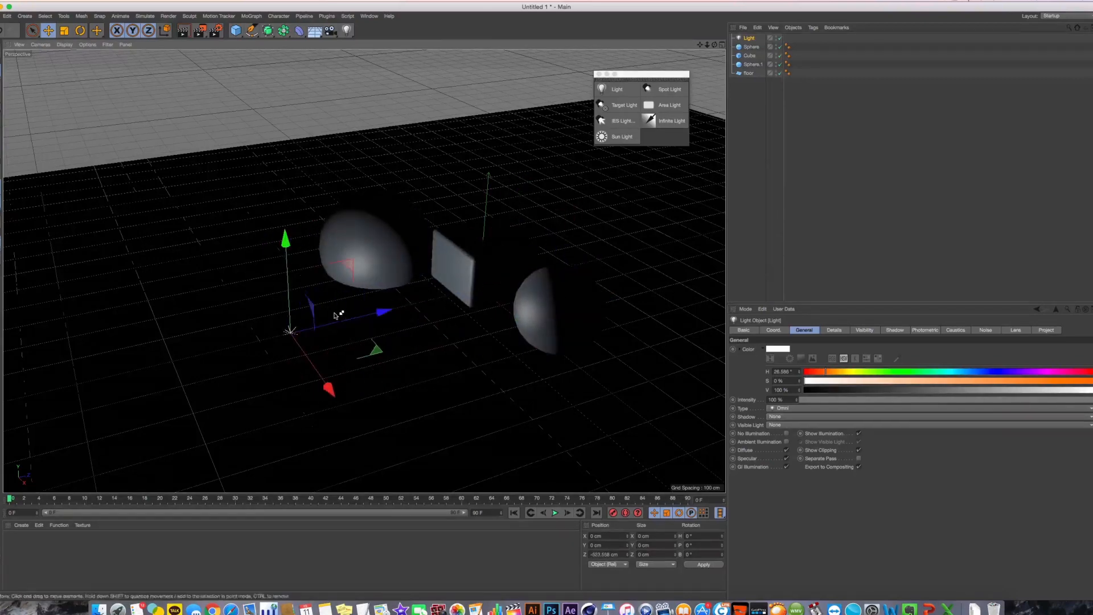
# Raise the light above the floor to about 322 cm in Y and render the viewport to check the lighting.
pyautogui.hotkey('ctrl', 'r')
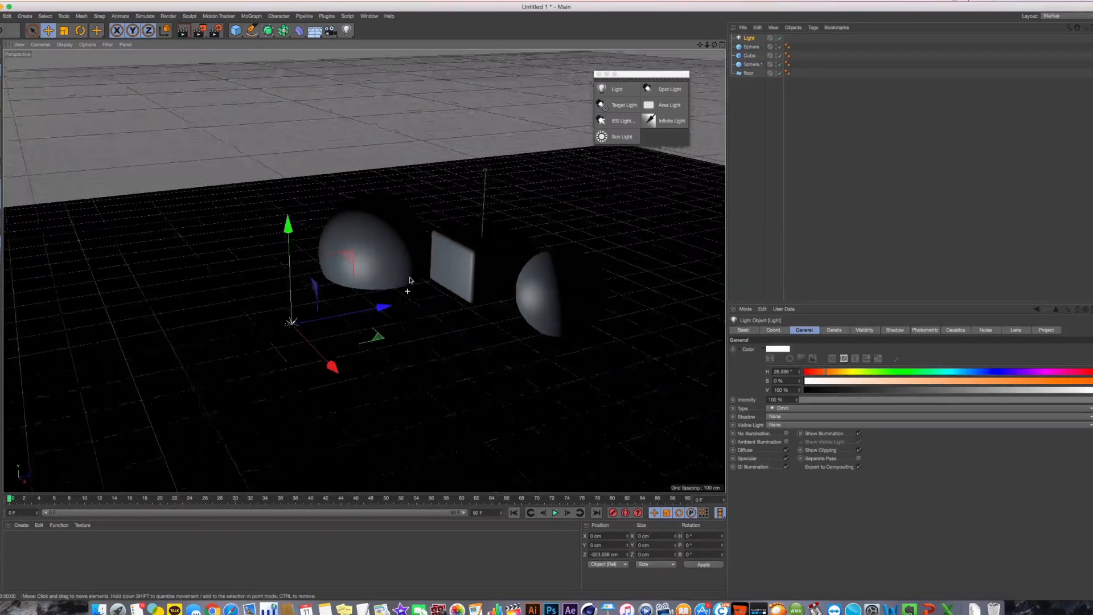
pyautogui.moveTo(288, 239); pyautogui.dragTo(290, 127)
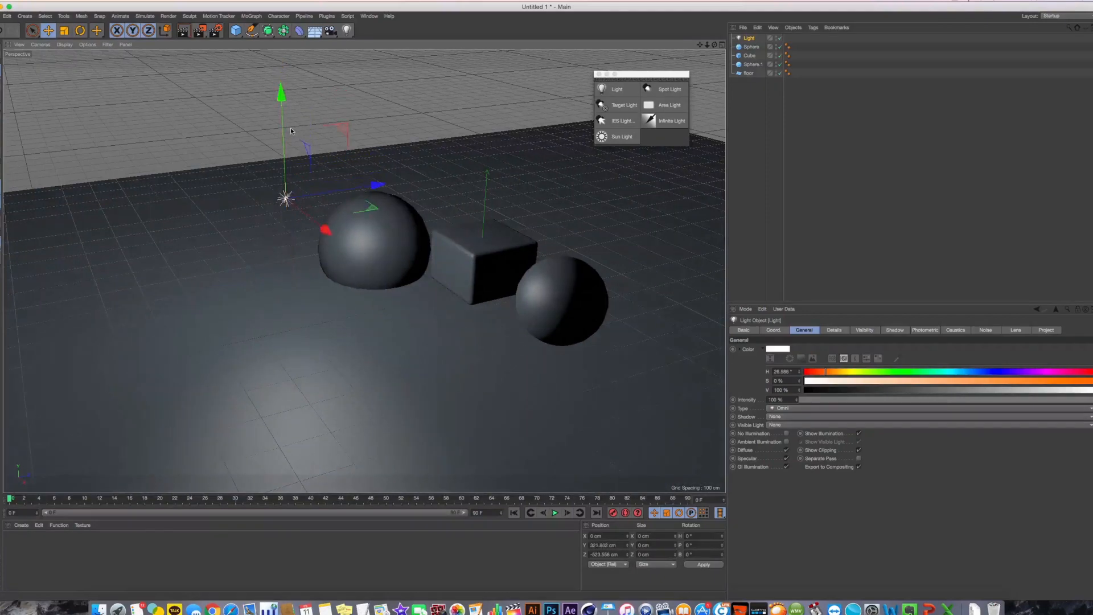
pyautogui.hotkey('ctrl', 'r')
pyautogui.keyDown('alt'); pyautogui.moveTo(437, 204); pyautogui.dragTo(442, 227, button='middle'); pyautogui.keyUp('alt')
# Review the available types for the selected light and leave it set to Omni.
pyautogui.click(750, 38)
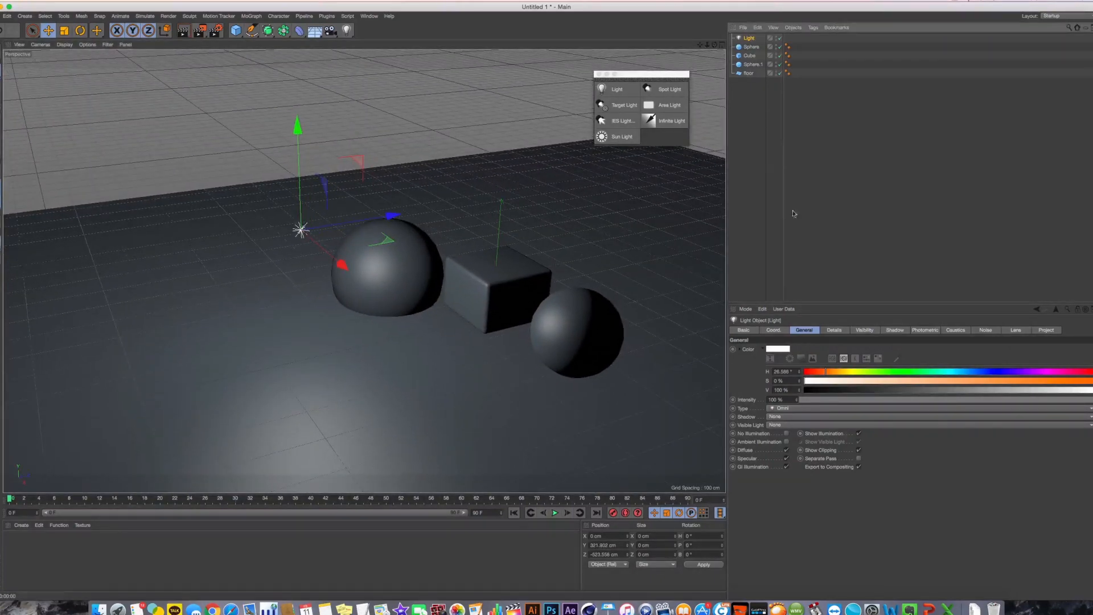
pyautogui.click(807, 409)
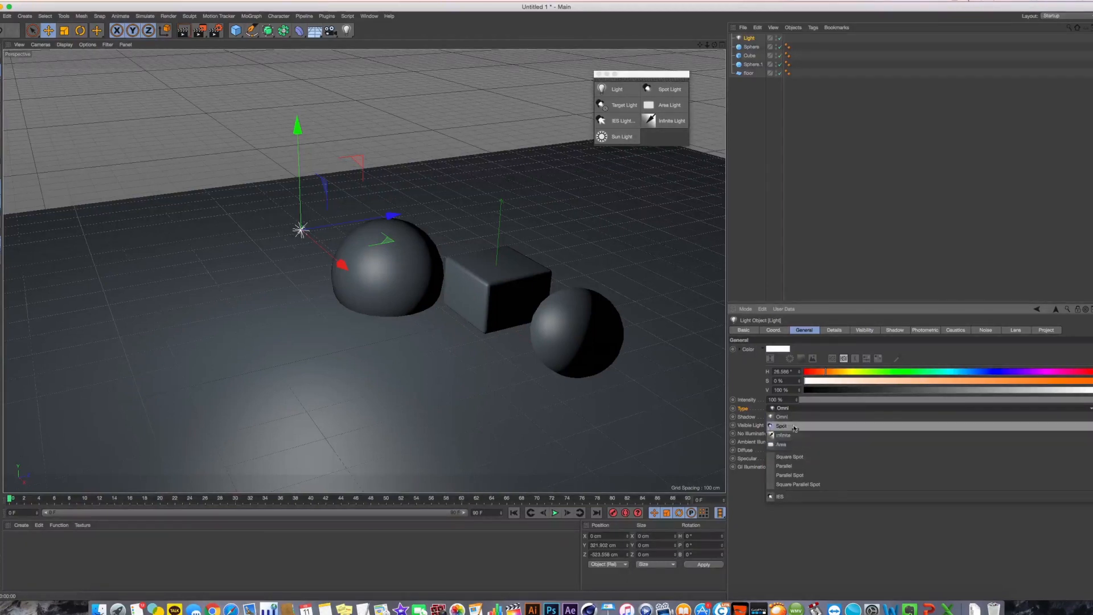
pyautogui.click(811, 573)
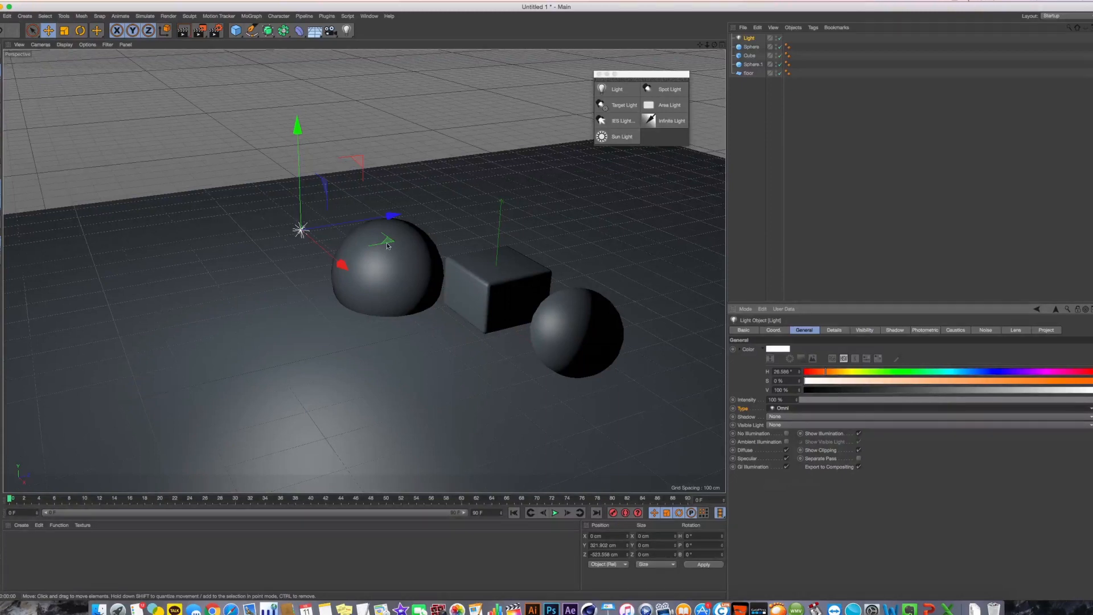
# Move the omni light higher above the objects, pull it back to about -900 cm in Z, and shift it along X.
pyautogui.moveTo(298, 171); pyautogui.dragTo(296, 85)
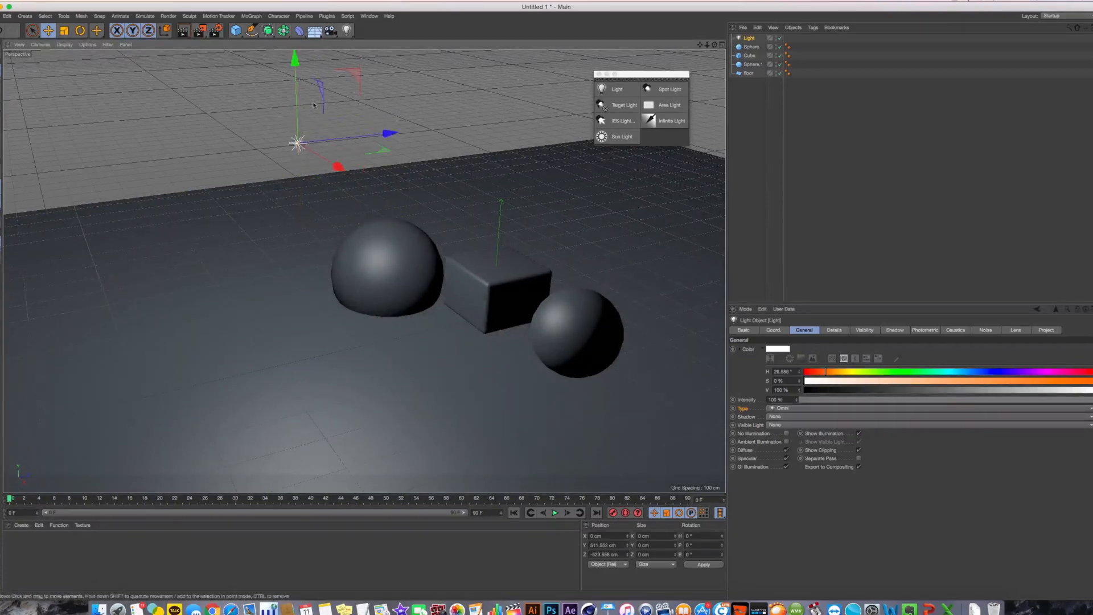
pyautogui.moveTo(362, 136)
pyautogui.mouseDown()
pyautogui.moveTo(292, 143)
pyautogui.moveTo(135, 33)
pyautogui.moveTo(425, 232)
pyautogui.moveTo(161, 21)
pyautogui.moveTo(176, 97)
pyautogui.moveTo(391, 244)
pyautogui.moveTo(171, 29)
pyautogui.moveTo(169, 67)
pyautogui.moveTo(155, 17)
pyautogui.moveTo(158, 26)
pyautogui.mouseUp()
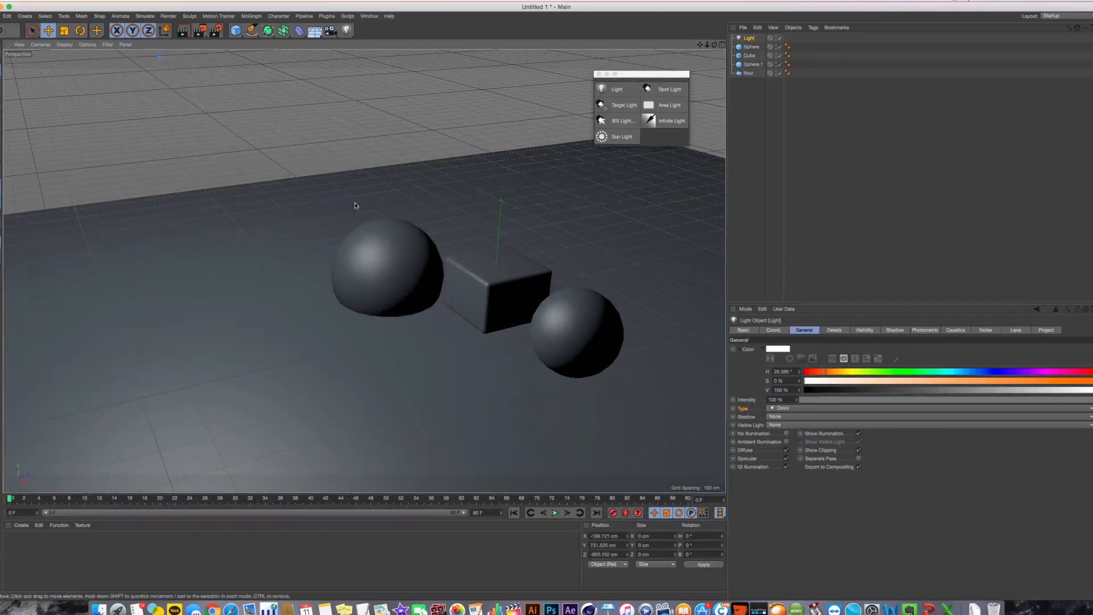
pyautogui.keyDown('alt'); pyautogui.moveTo(339, 195); pyautogui.dragTo(377, 219, button='middle'); pyautogui.keyUp('alt')
pyautogui.keyDown('alt'); pyautogui.moveTo(377, 219); pyautogui.dragTo(369, 225); pyautogui.keyUp('alt')
pyautogui.keyDown('alt'); pyautogui.moveTo(98, 123); pyautogui.dragTo(370, 158); pyautogui.keyUp('alt')
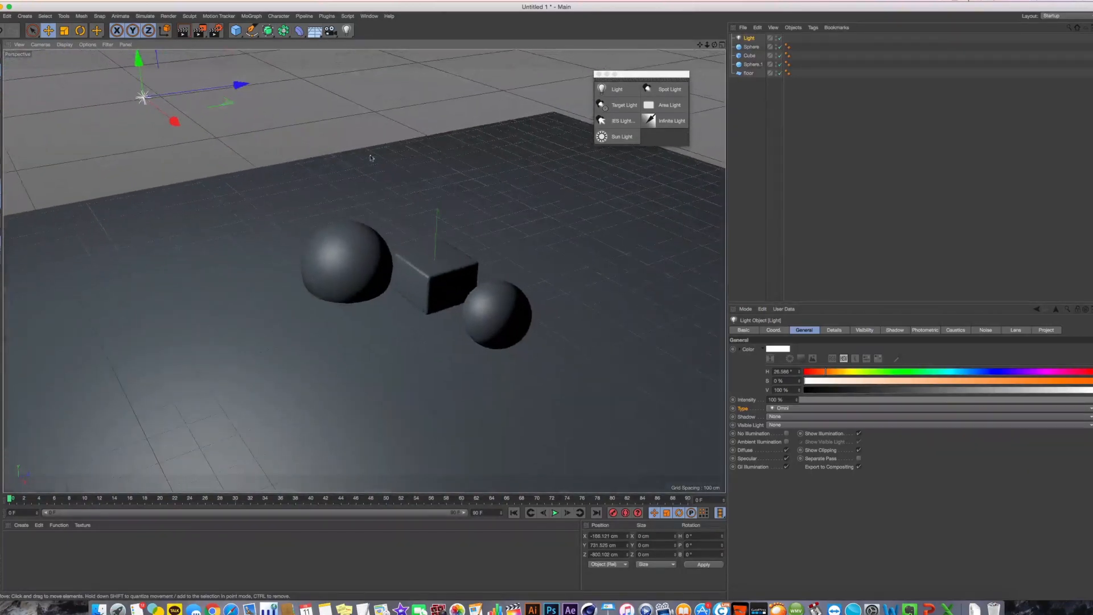
pyautogui.moveTo(169, 126); pyautogui.dragTo(216, 162)
# Render the viewport from two slightly different angles to check the omni light on the spheres and cube.
pyautogui.keyDown('alt'); pyautogui.moveTo(305, 223); pyautogui.dragTo(290, 191); pyautogui.keyUp('alt')
pyautogui.hotkey('ctrl', 'r')
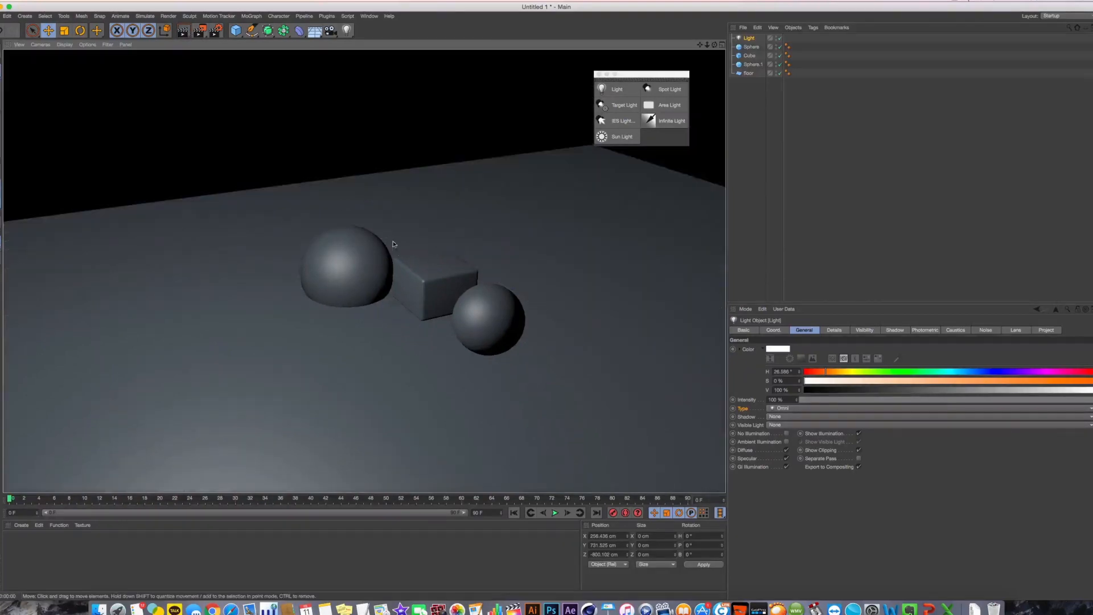
pyautogui.moveTo(405, 245)
pyautogui.keyDown('alt'); pyautogui.mouseDown()
pyautogui.moveTo(427, 247)
pyautogui.moveTo(369, 231)
pyautogui.moveTo(398, 237)
pyautogui.mouseUp(); pyautogui.keyUp('alt')
pyautogui.hotkey('ctrl', 'r')
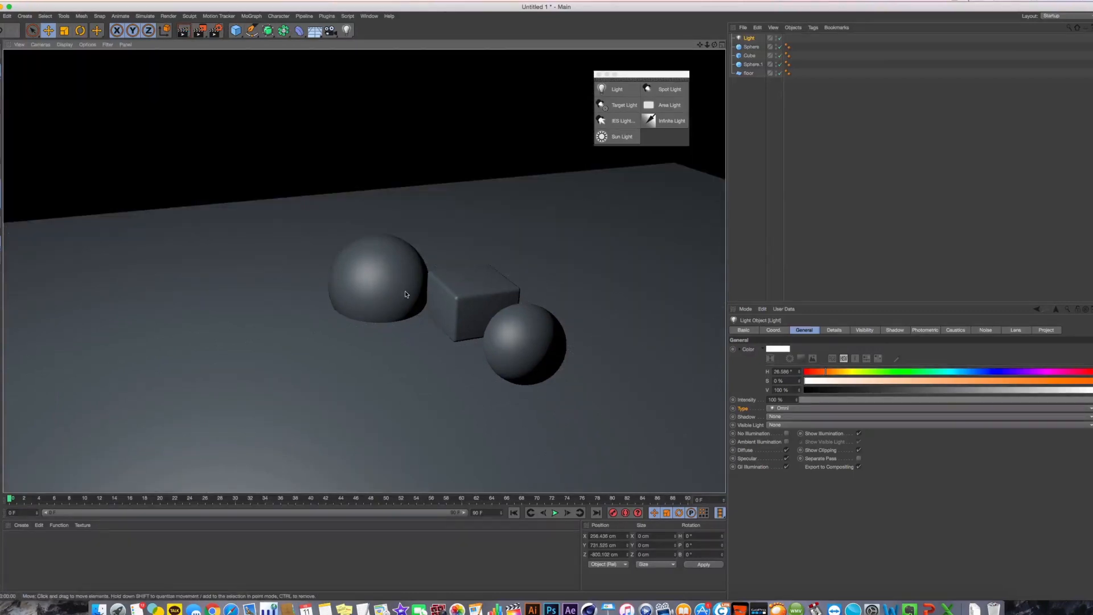
# Float the Doodle tools as a separate palette and activate Doodle Paint.
pyautogui.scroll(6, 405, 294)
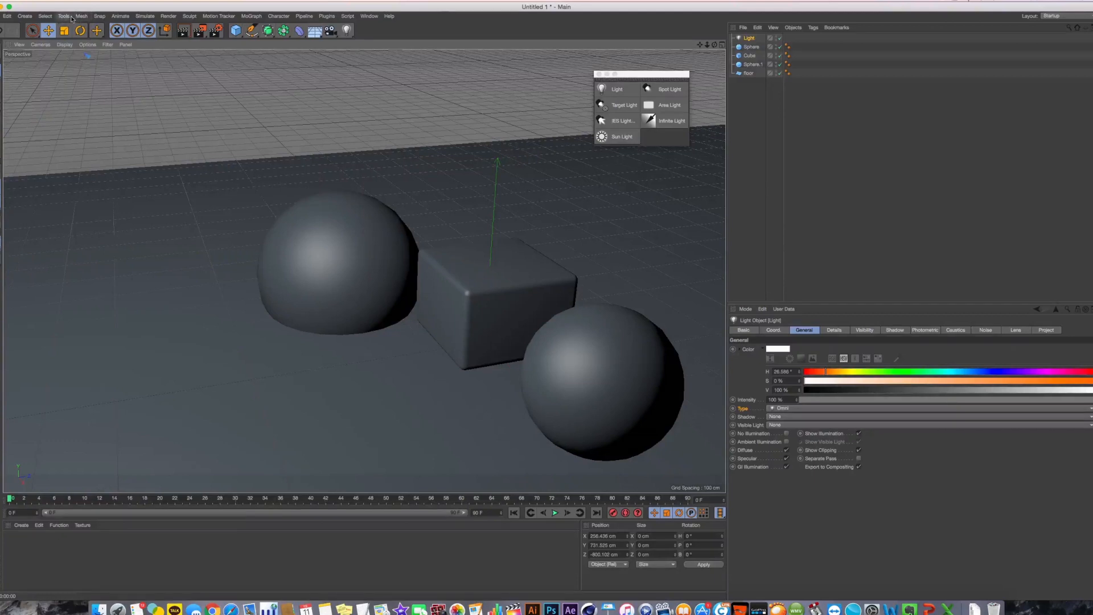
pyautogui.click(71, 17)
pyautogui.moveTo(41, 16)
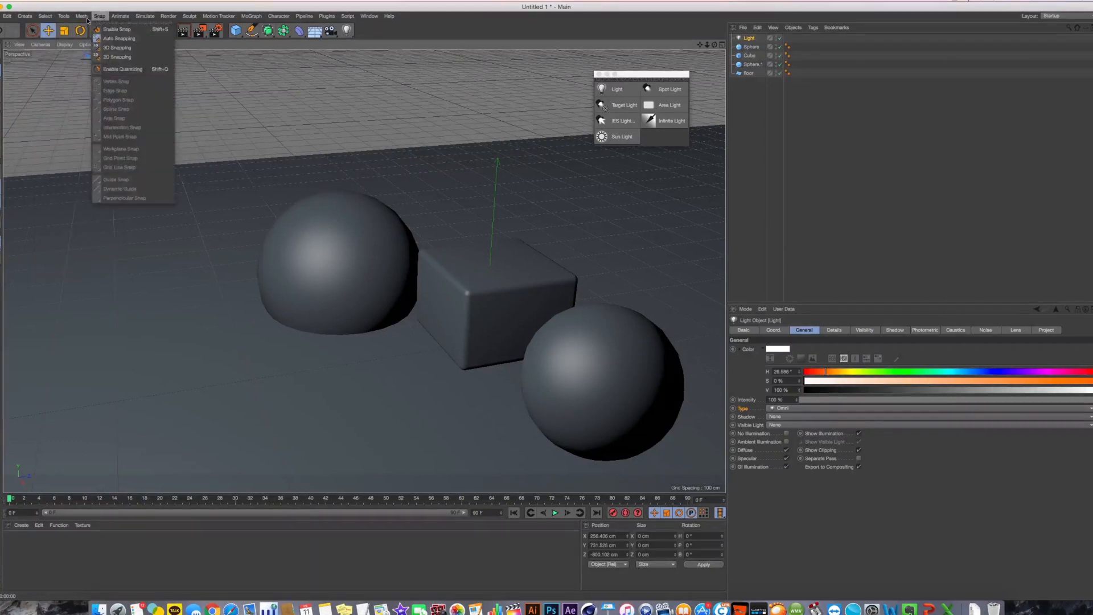
pyautogui.moveTo(81, 16)
pyautogui.moveTo(95, 52)
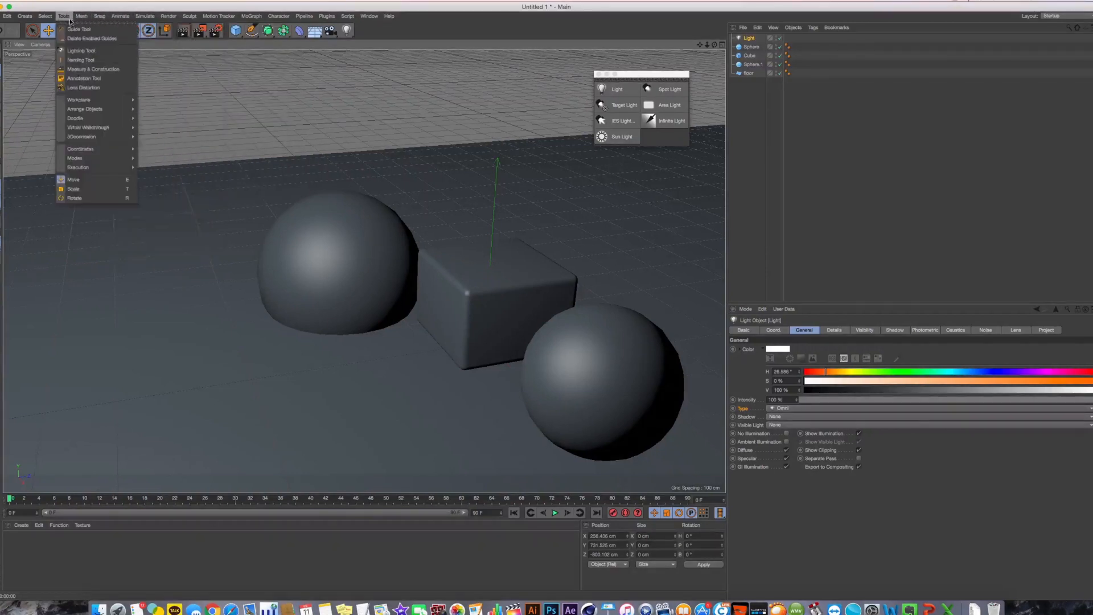
pyautogui.moveTo(91, 118)
pyautogui.click(162, 120)
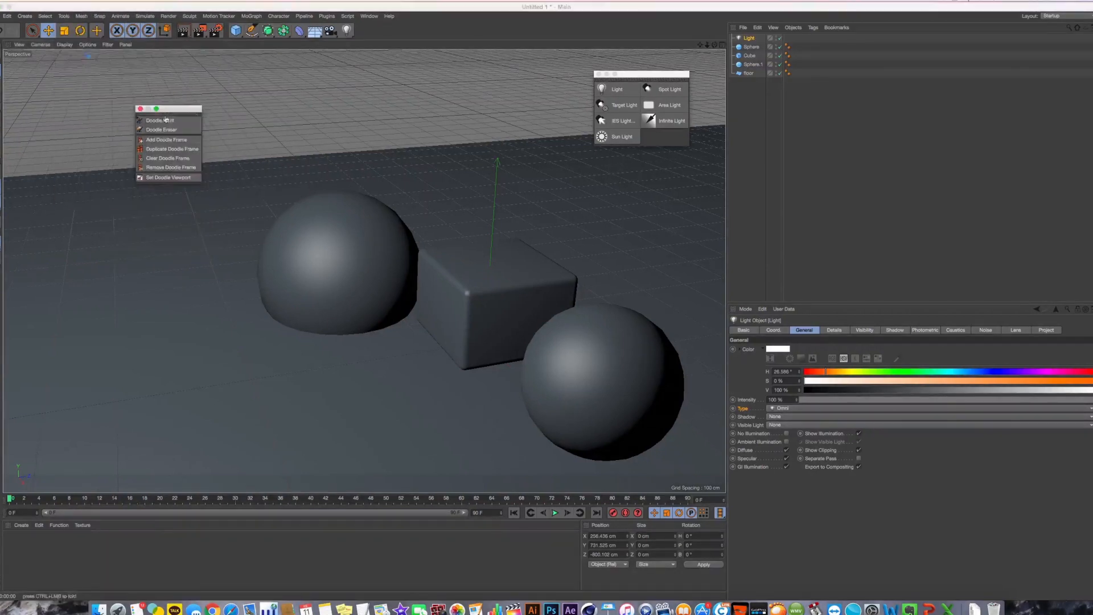
pyautogui.click(822, 402)
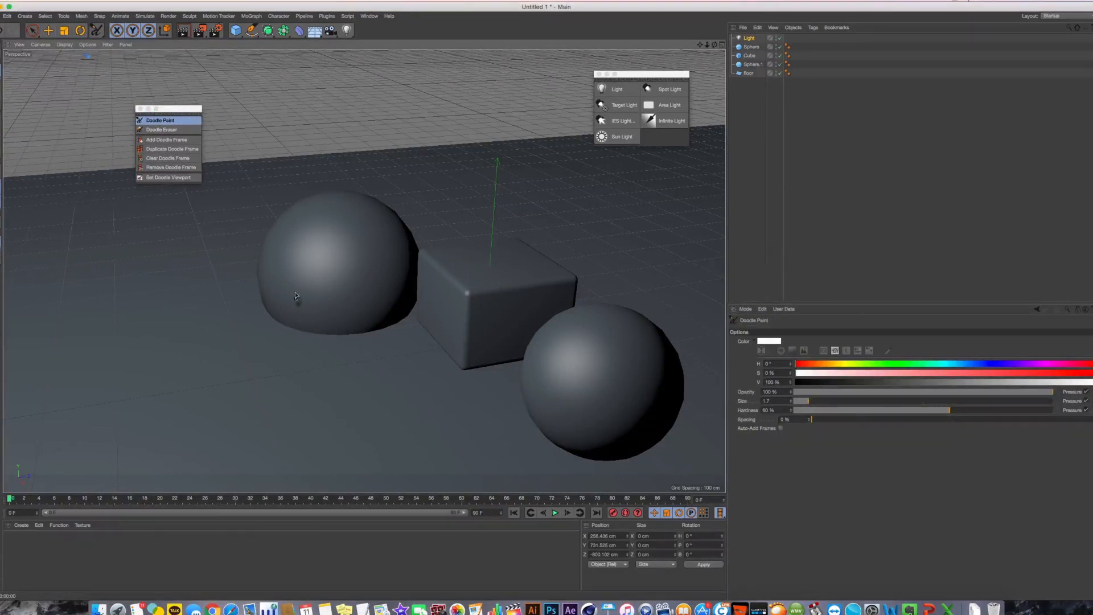
# Doodle a circle around the larger sphere's highlight and curves marking off the shaded area along its dark side.
pyautogui.moveTo(337, 280)
pyautogui.mouseDown()
pyautogui.moveTo(316, 275)
pyautogui.moveTo(326, 245)
pyautogui.moveTo(322, 273)
pyautogui.moveTo(286, 258)
pyautogui.moveTo(348, 259)
pyautogui.moveTo(326, 274)
pyautogui.mouseUp()
pyautogui.press('super+z')
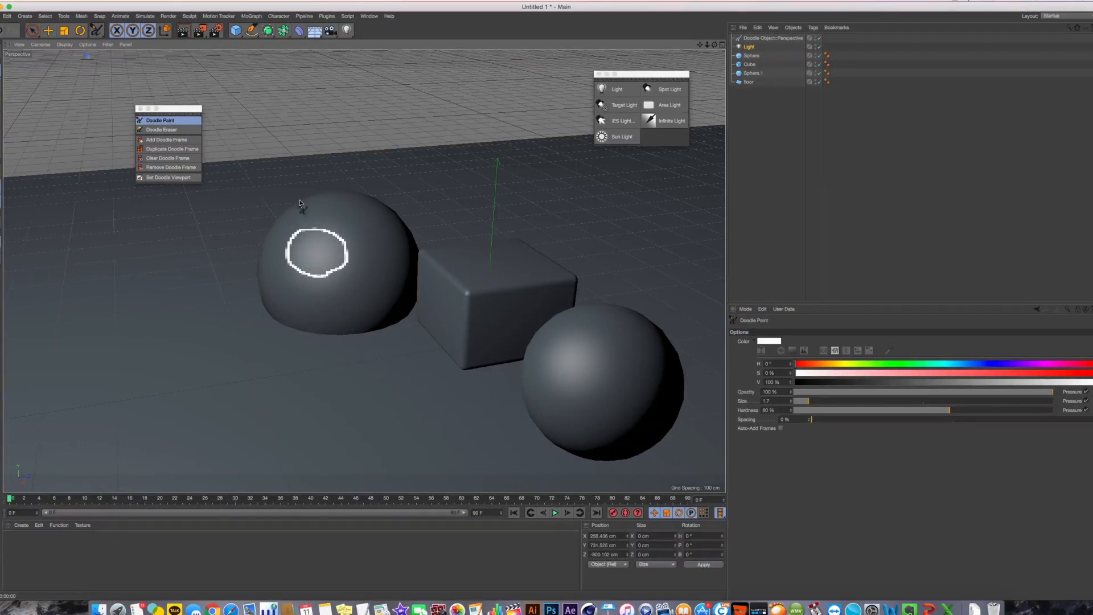
pyautogui.moveTo(311, 199)
pyautogui.mouseDown()
pyautogui.moveTo(374, 204)
pyautogui.moveTo(402, 287)
pyautogui.moveTo(368, 334)
pyautogui.mouseUp()
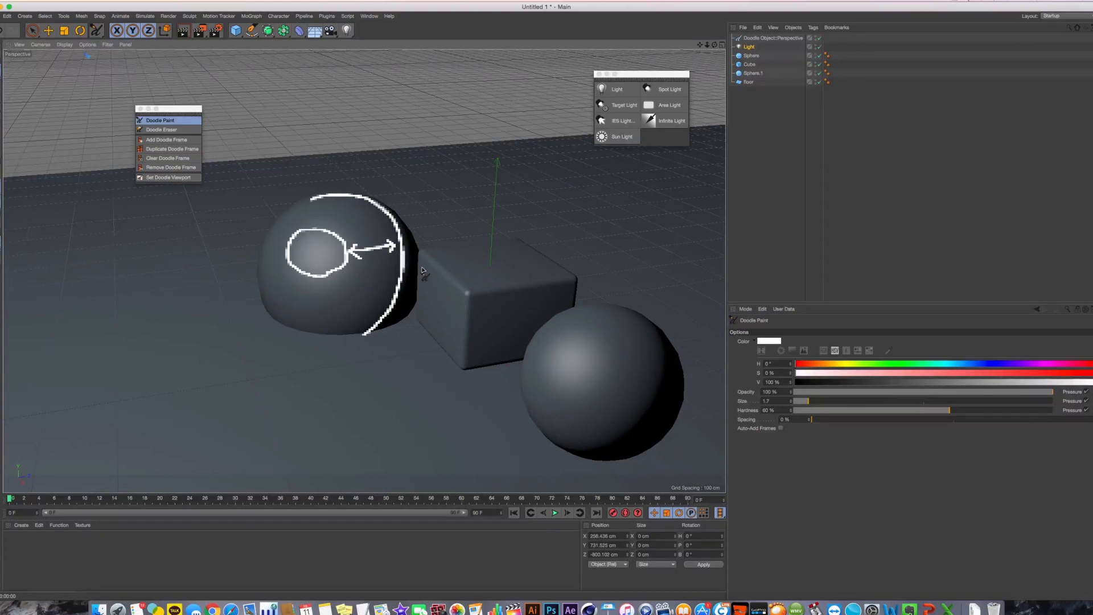
pyautogui.moveTo(389, 210)
pyautogui.mouseDown()
pyautogui.moveTo(428, 254)
pyautogui.moveTo(420, 305)
pyautogui.moveTo(380, 332)
pyautogui.mouseUp()
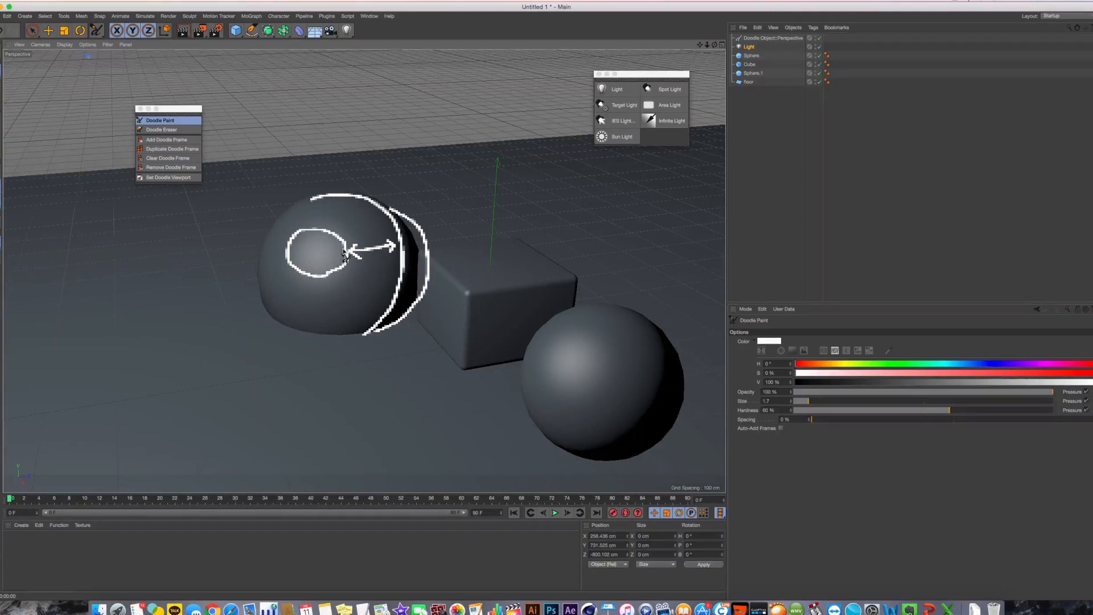
# Doodle extra lines from the larger sphere's highlight toward its shaded edge and undo the last stroke.
pyautogui.moveTo(327, 248)
pyautogui.mouseDown()
pyautogui.moveTo(383, 230)
pyautogui.moveTo(411, 240)
pyautogui.mouseUp()
pyautogui.moveTo(313, 255)
pyautogui.mouseDown()
pyautogui.moveTo(322, 257)
pyautogui.moveTo(295, 251)
pyautogui.mouseUp()
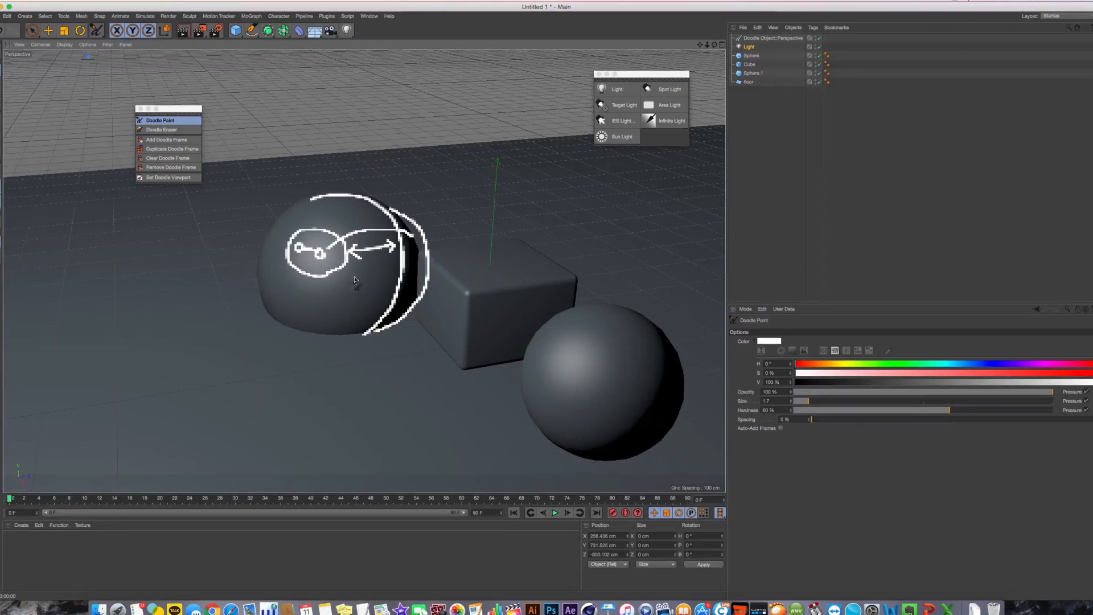
pyautogui.moveTo(348, 275)
pyautogui.mouseDown()
pyautogui.moveTo(392, 295)
pyautogui.moveTo(385, 279)
pyautogui.mouseUp()
pyautogui.moveTo(424, 307)
pyautogui.mouseDown()
pyautogui.moveTo(220, 251)
pyautogui.moveTo(422, 302)
pyautogui.moveTo(481, 152)
pyautogui.moveTo(269, 205)
pyautogui.moveTo(420, 249)
pyautogui.mouseUp()
pyautogui.press('super+z')
# Delete the doodle object, close the Doodle palette and return to the Move tool.
pyautogui.click(766, 38)
pyautogui.press('Delete')
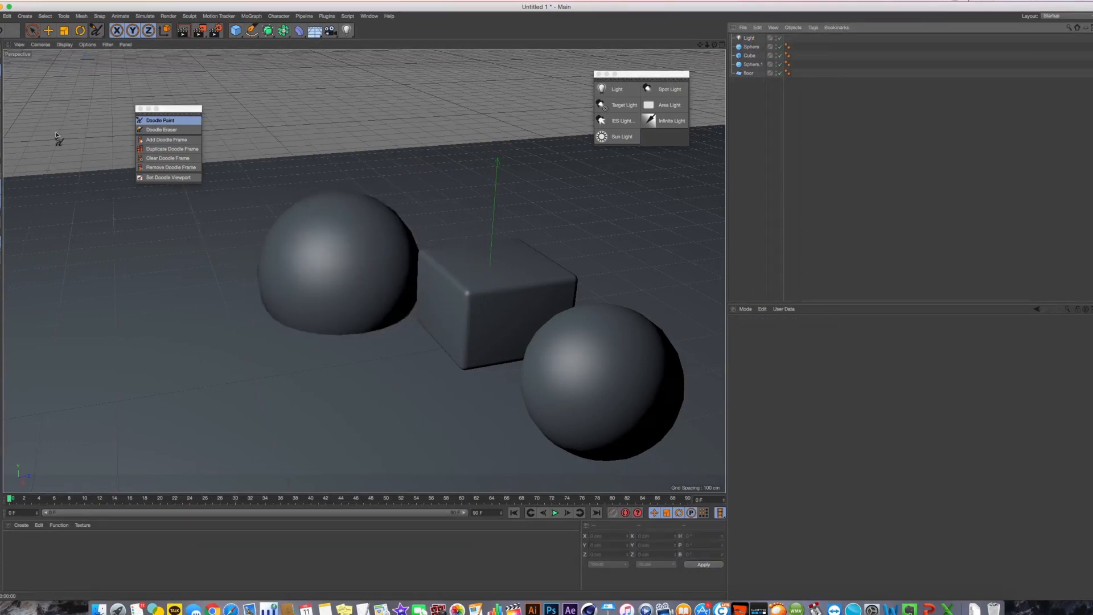
pyautogui.click(140, 108)
pyautogui.click(49, 31)
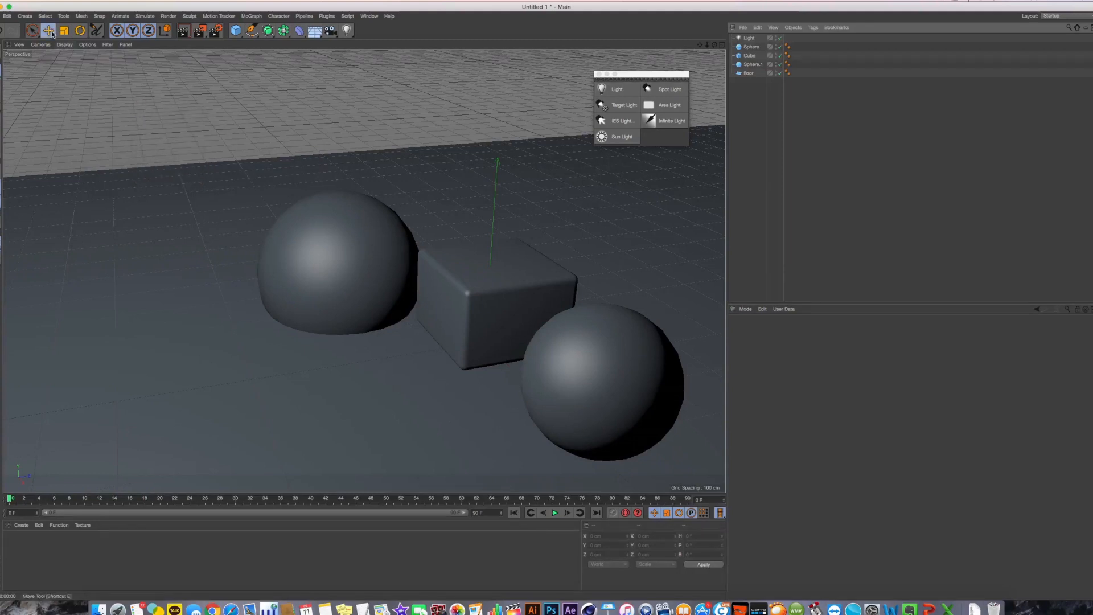
pyautogui.click(49, 31)
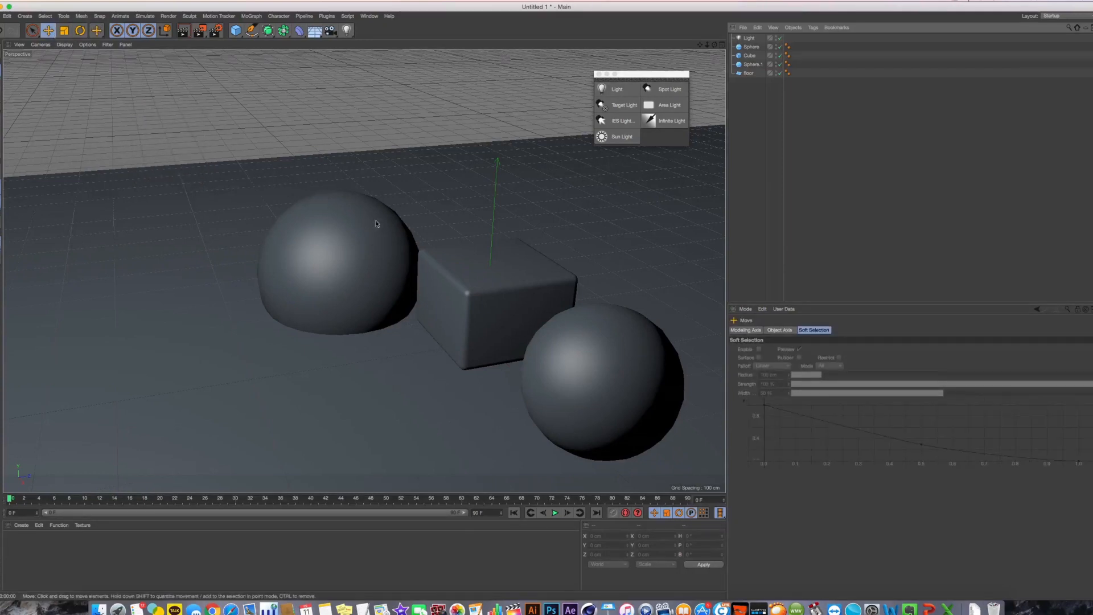
# Select the omni light and set its shadow to Shadow Maps (Soft).
pyautogui.scroll(-5, 375, 224)
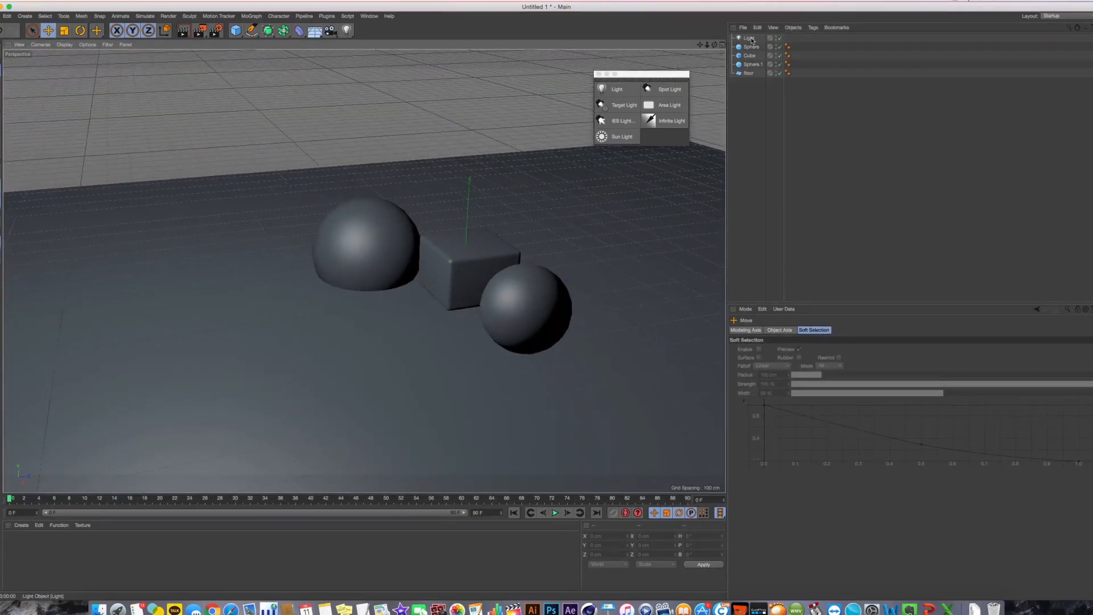
pyautogui.click(749, 39)
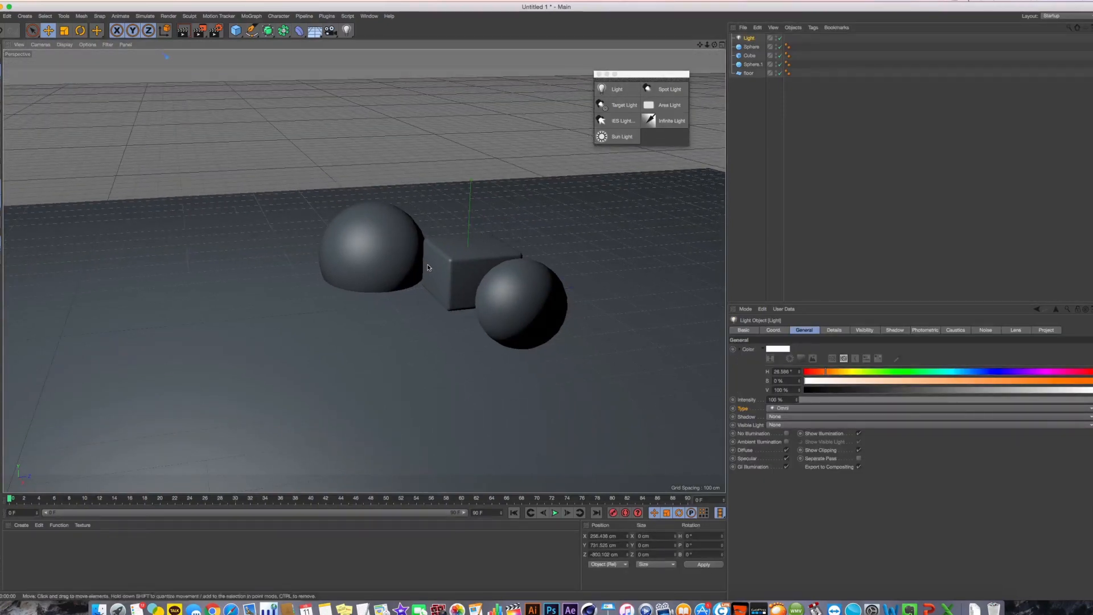
pyautogui.keyDown('alt'); pyautogui.moveTo(428, 267); pyautogui.dragTo(424, 259); pyautogui.keyUp('alt')
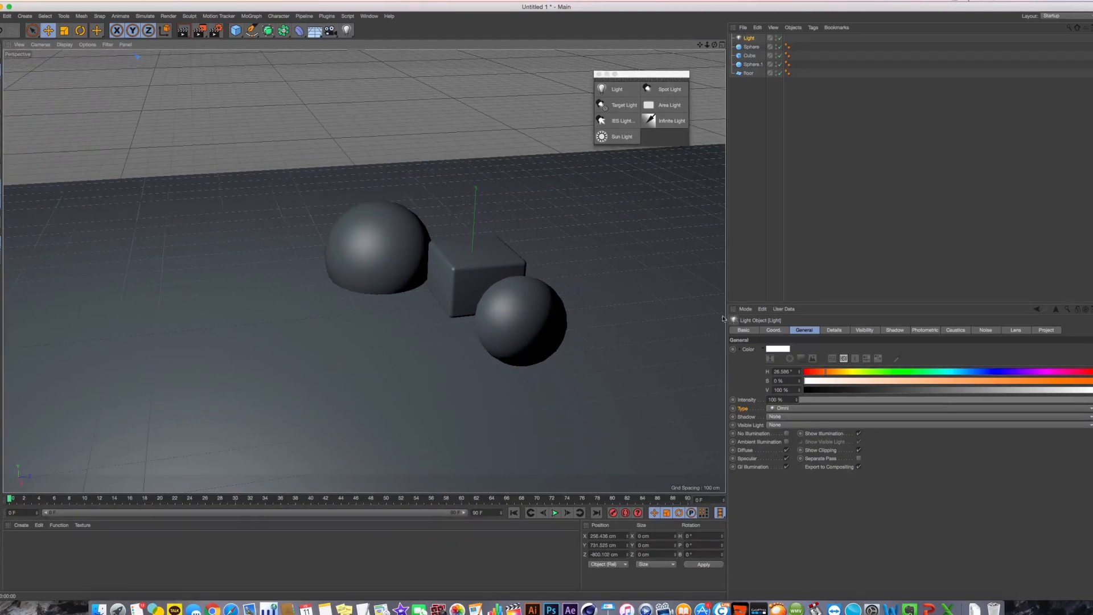
pyautogui.keyDown('alt'); pyautogui.moveTo(457, 291); pyautogui.dragTo(492, 302, button='middle'); pyautogui.keyUp('alt')
pyautogui.keyDown('alt'); pyautogui.moveTo(493, 303); pyautogui.dragTo(494, 298); pyautogui.keyUp('alt')
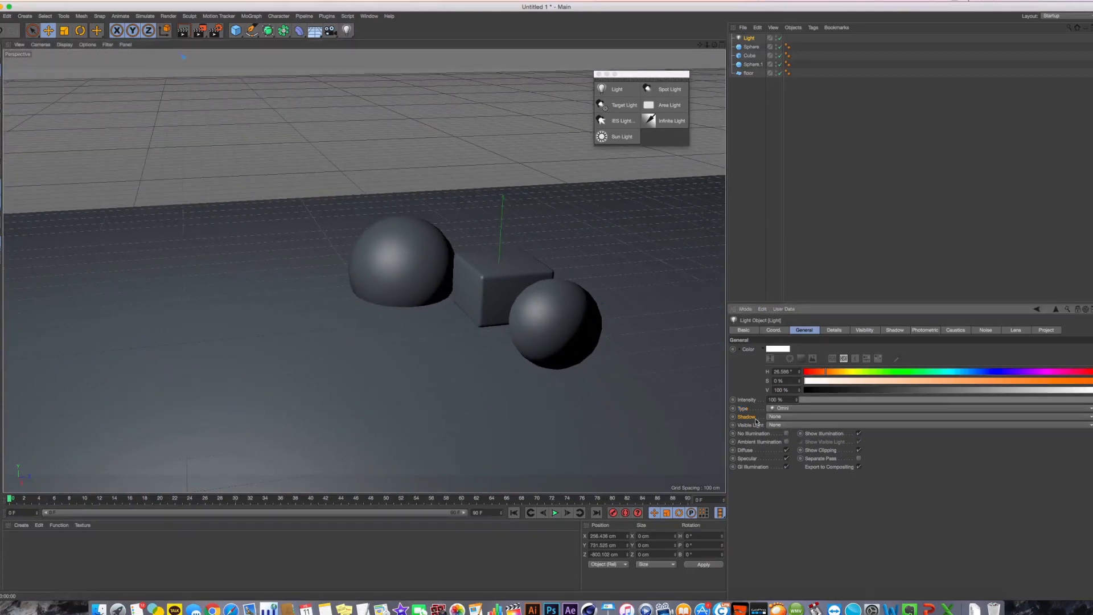
pyautogui.click(805, 417)
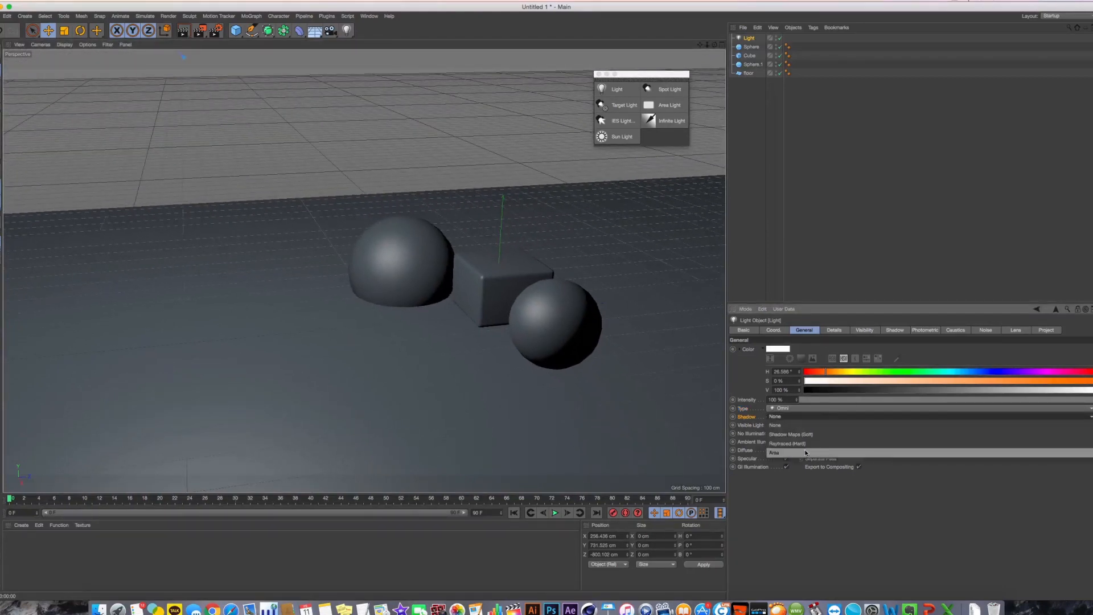
pyautogui.click(815, 436)
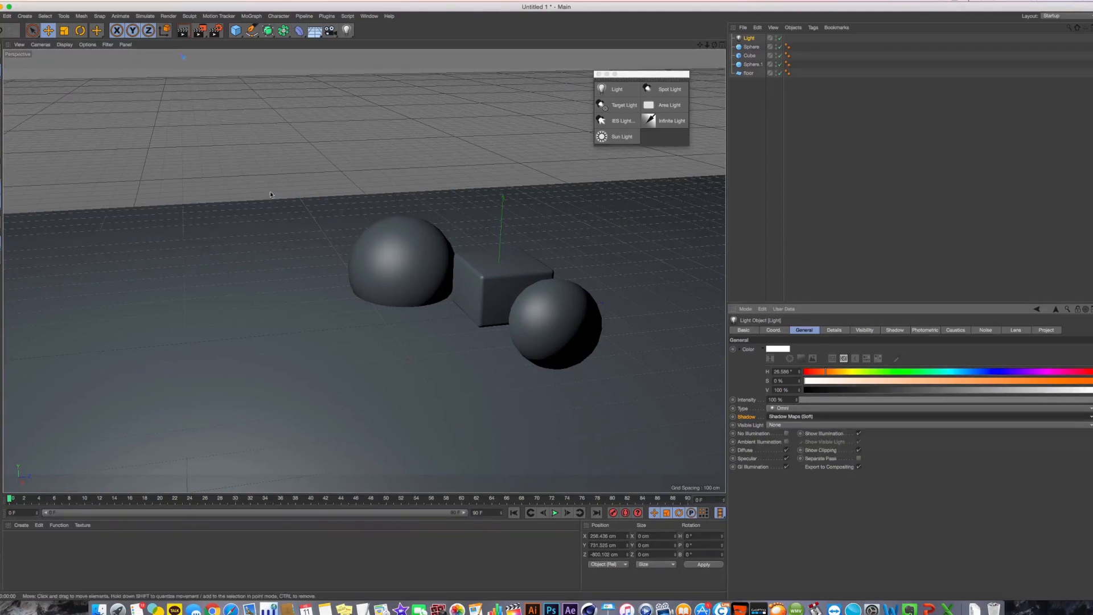
# Render the viewport from two angles to check the soft shadows cast on the floor.
pyautogui.click(183, 30)
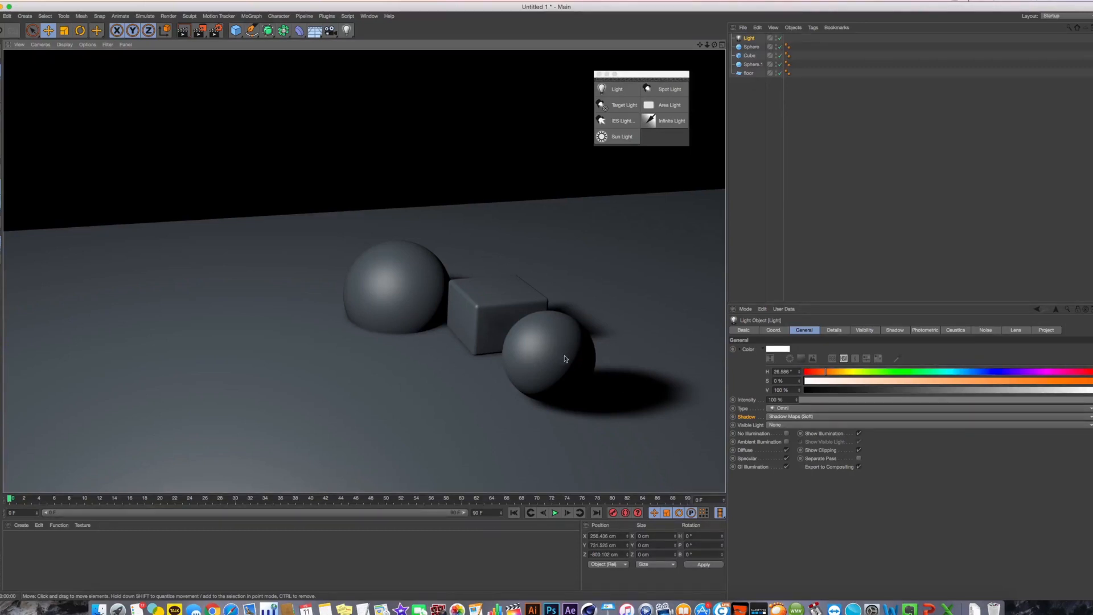
pyautogui.keyDown('alt'); pyautogui.moveTo(383, 341); pyautogui.dragTo(374, 261); pyautogui.keyUp('alt')
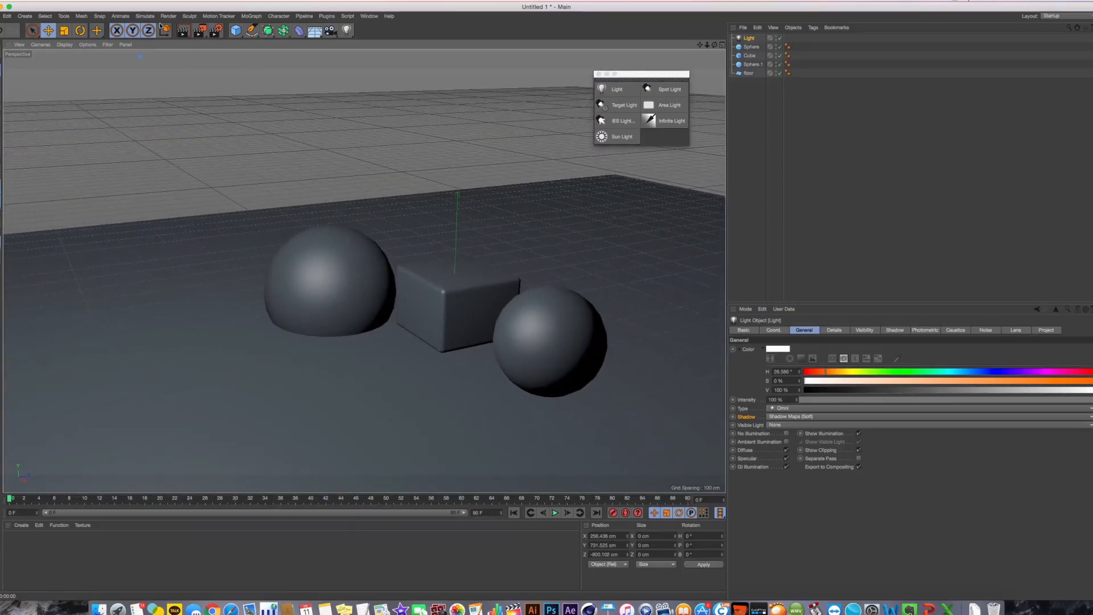
pyautogui.hotkey('ctrl', 'r')
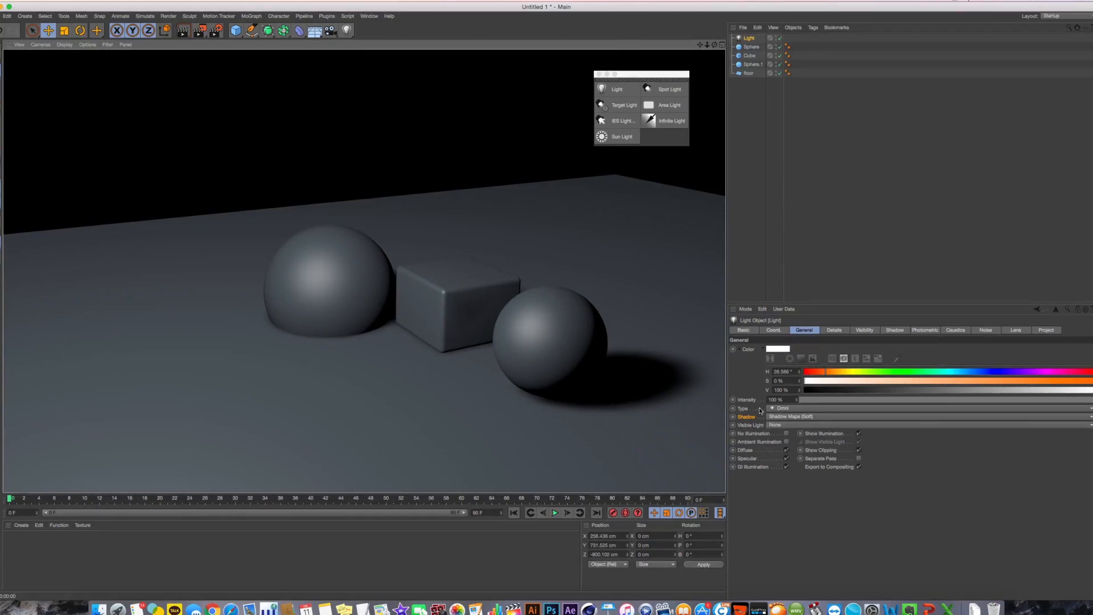
# Review the omni light's available light types and its shadow options without changing either setting.
pyautogui.click(796, 409)
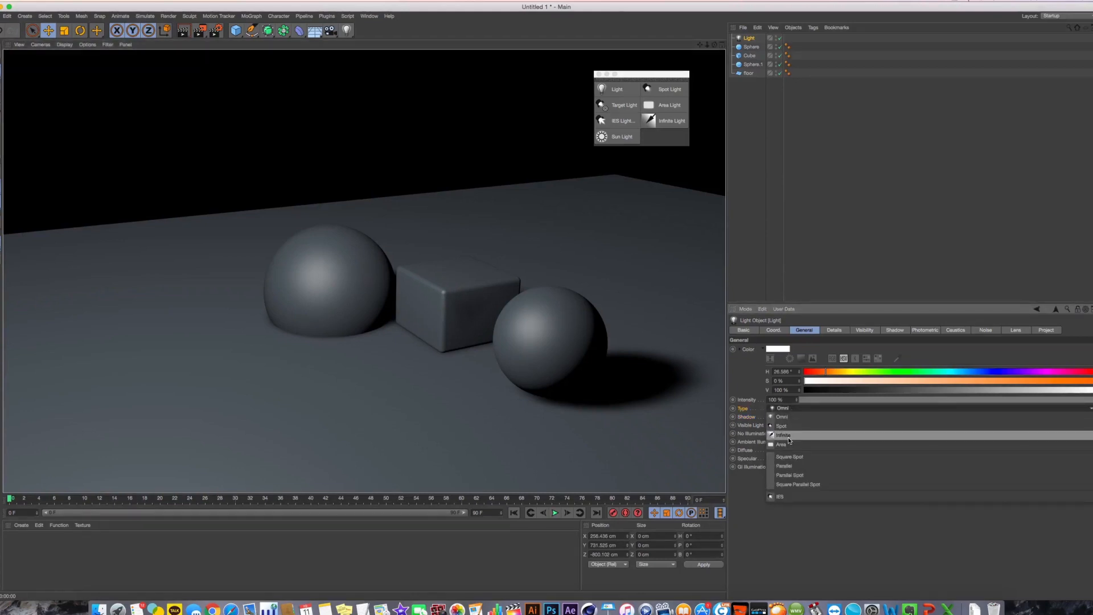
pyautogui.click(796, 417)
pyautogui.click(795, 418)
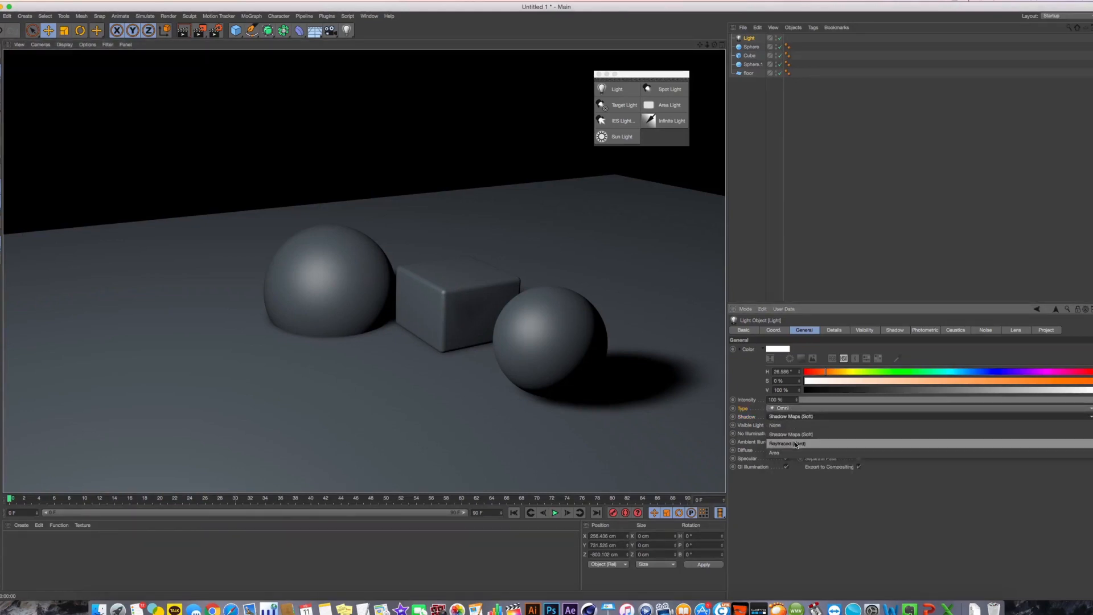
pyautogui.click(752, 412)
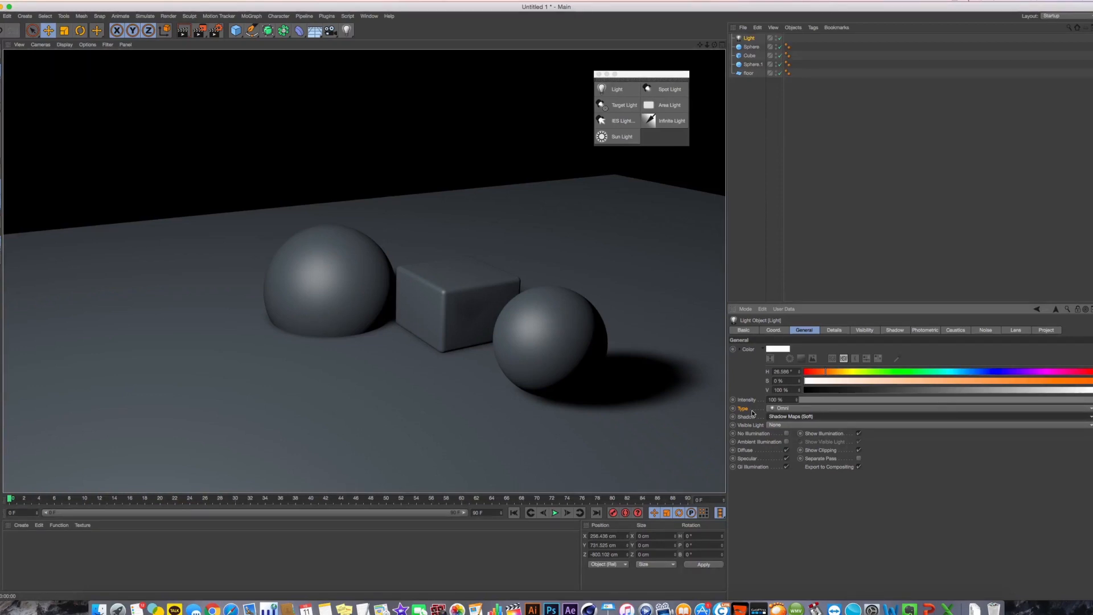
pyautogui.click(777, 409)
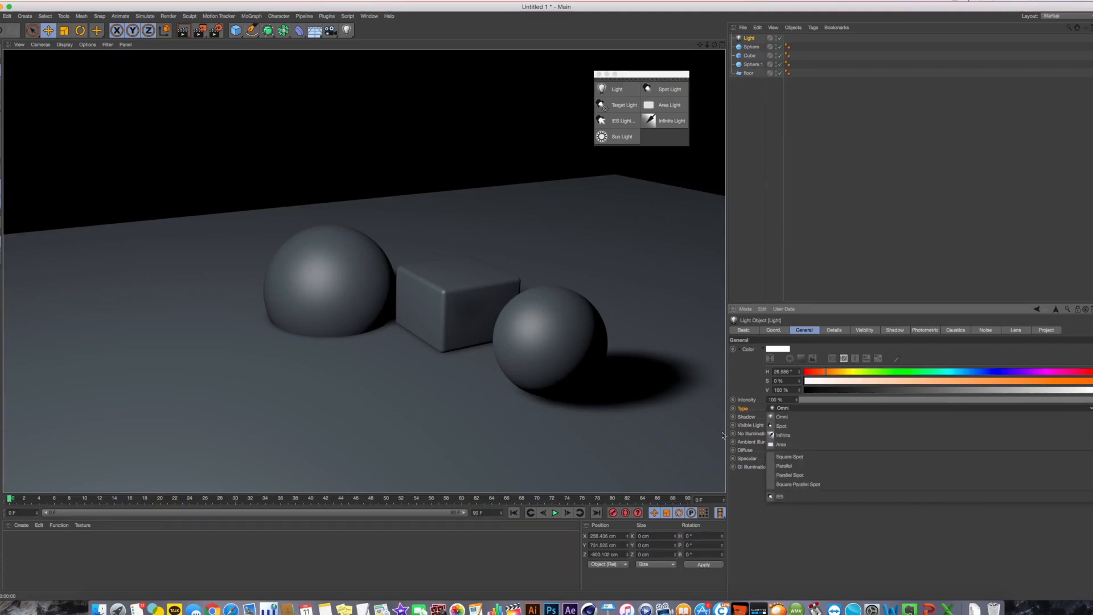
pyautogui.click(746, 413)
pyautogui.click(777, 417)
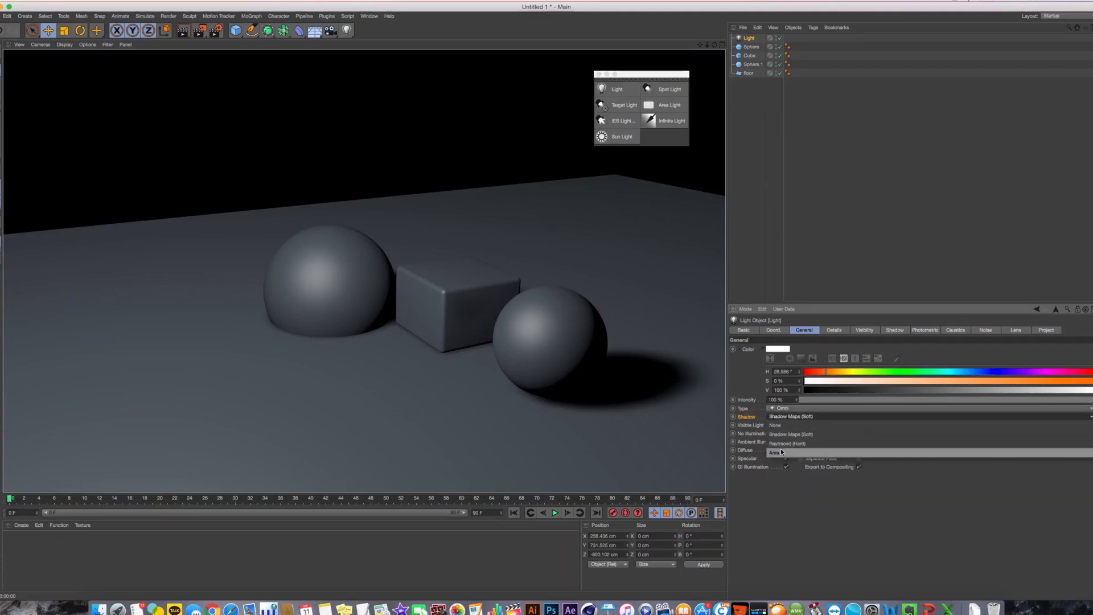
pyautogui.click(812, 515)
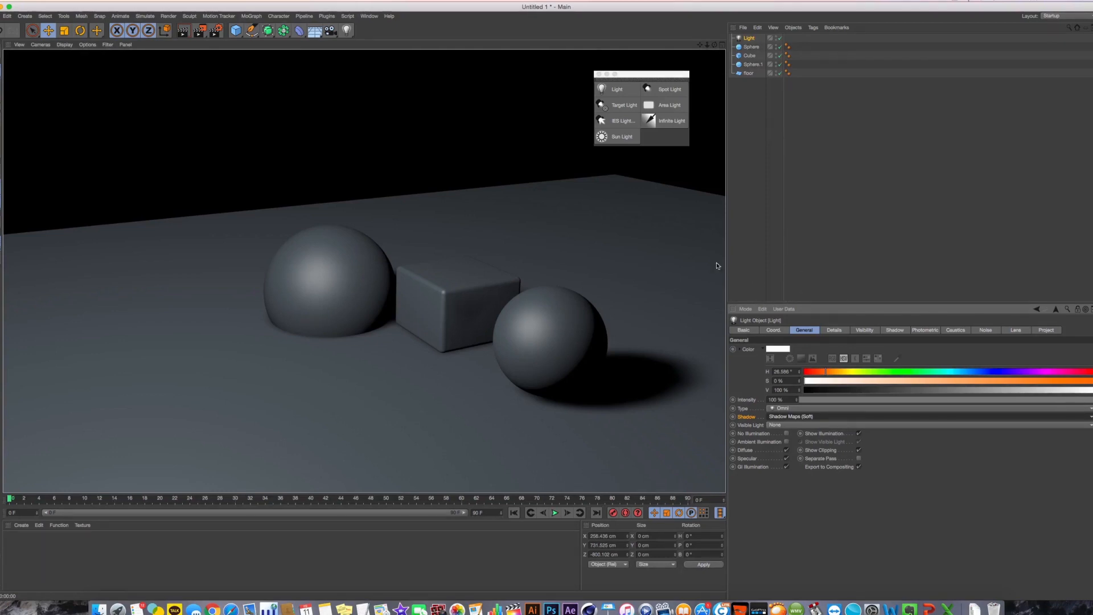
# Open the render settings, look through the list of available effects, and close the settings without adding one.
pyautogui.click(219, 34)
pyautogui.moveTo(231, 14); pyautogui.dragTo(481, 84)
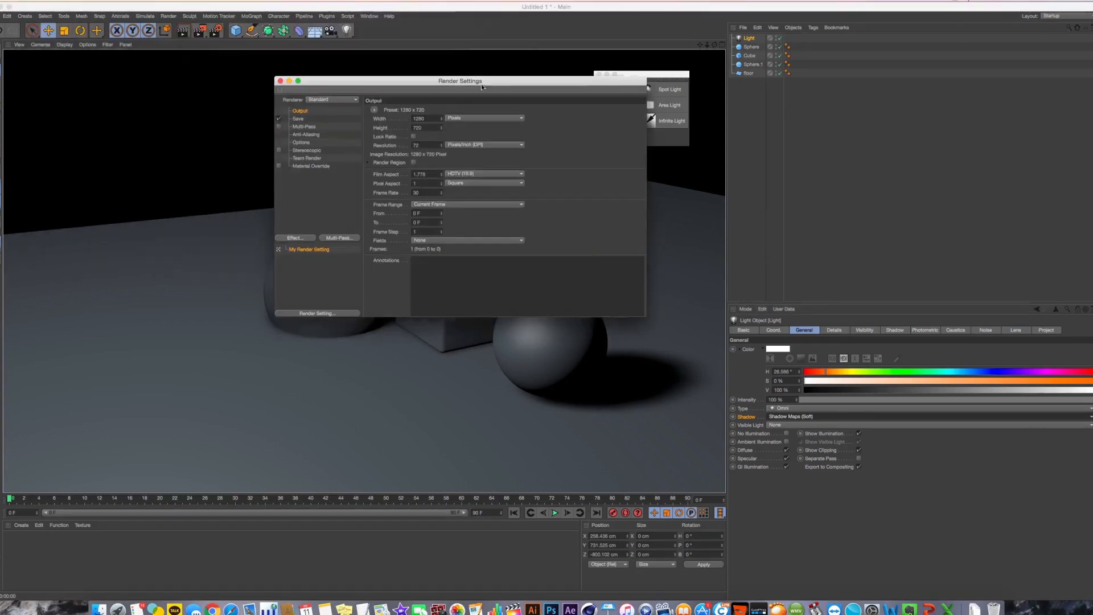
pyautogui.click(306, 239)
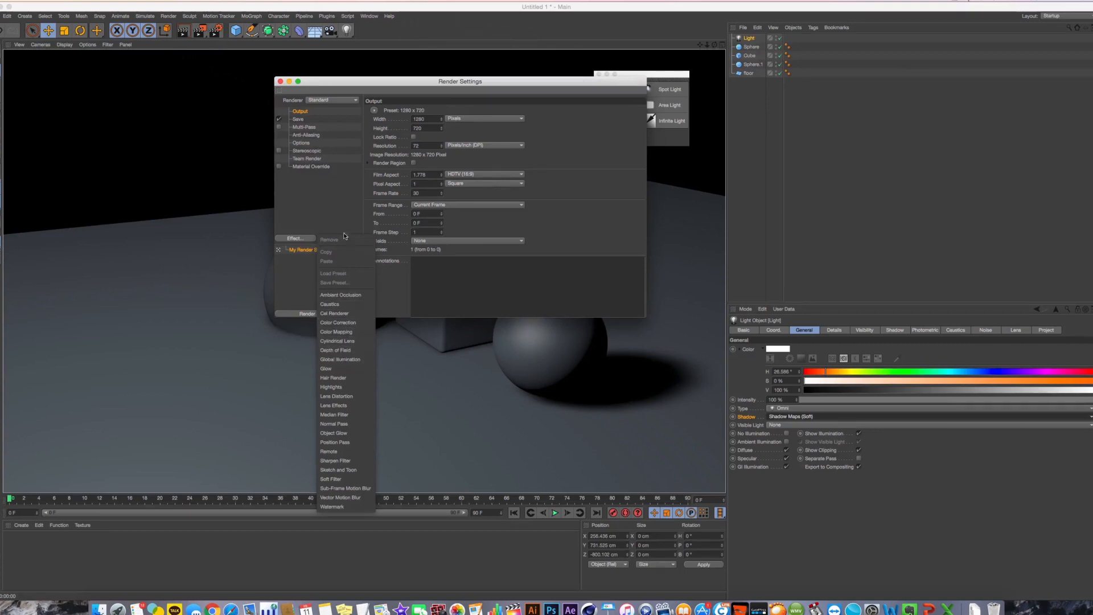
pyautogui.click(343, 196)
pyautogui.click(281, 82)
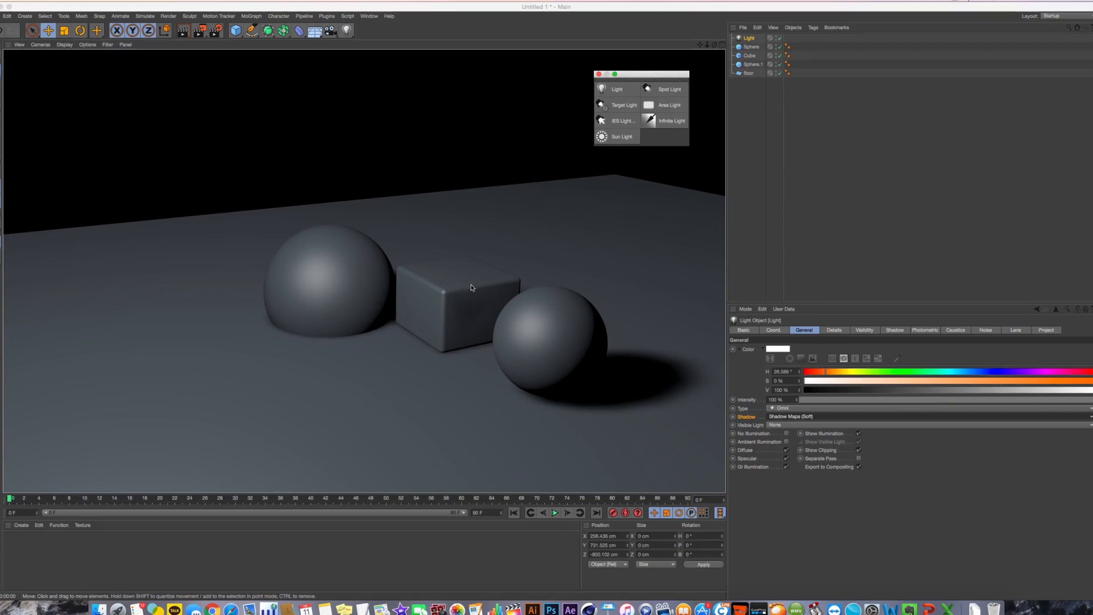
pyautogui.moveTo(460, 275)
pyautogui.keyDown('alt'); pyautogui.mouseDown()
pyautogui.moveTo(504, 269)
pyautogui.moveTo(430, 280)
pyautogui.moveTo(462, 264)
pyautogui.mouseUp(); pyautogui.keyUp('alt')
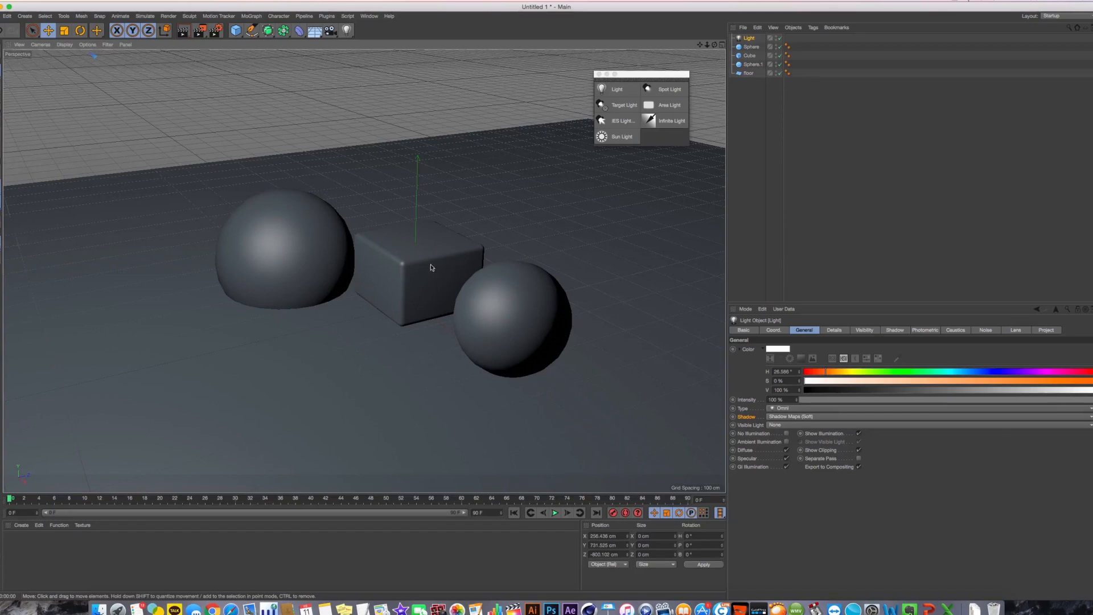
pyautogui.keyDown('alt'); pyautogui.moveTo(399, 266); pyautogui.dragTo(375, 264); pyautogui.keyUp('alt')
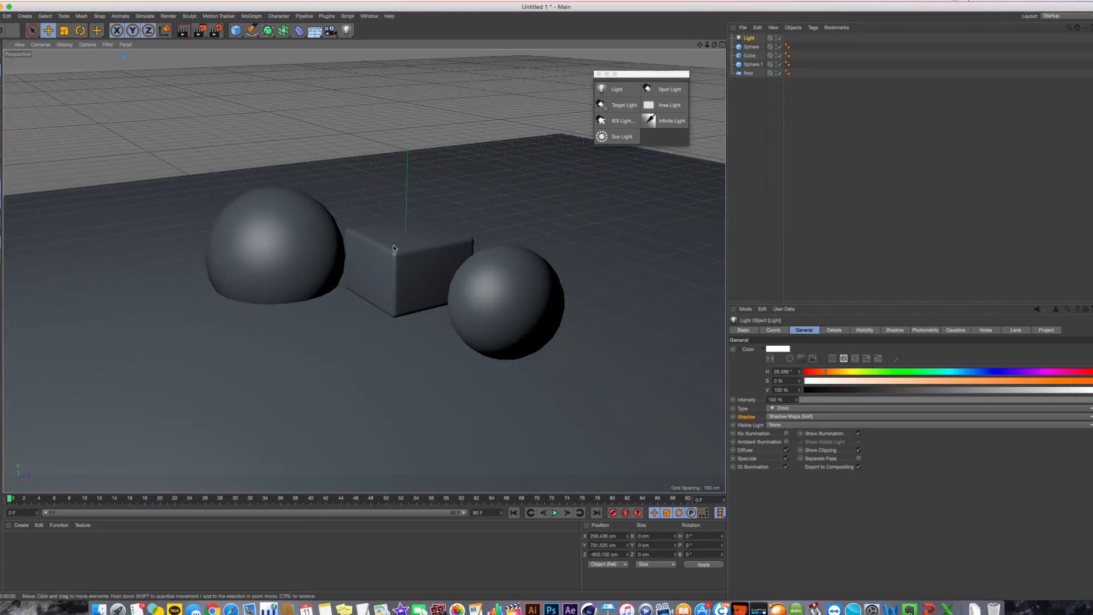
pyautogui.keyDown('alt'); pyautogui.moveTo(392, 248); pyautogui.dragTo(451, 289); pyautogui.keyUp('alt')
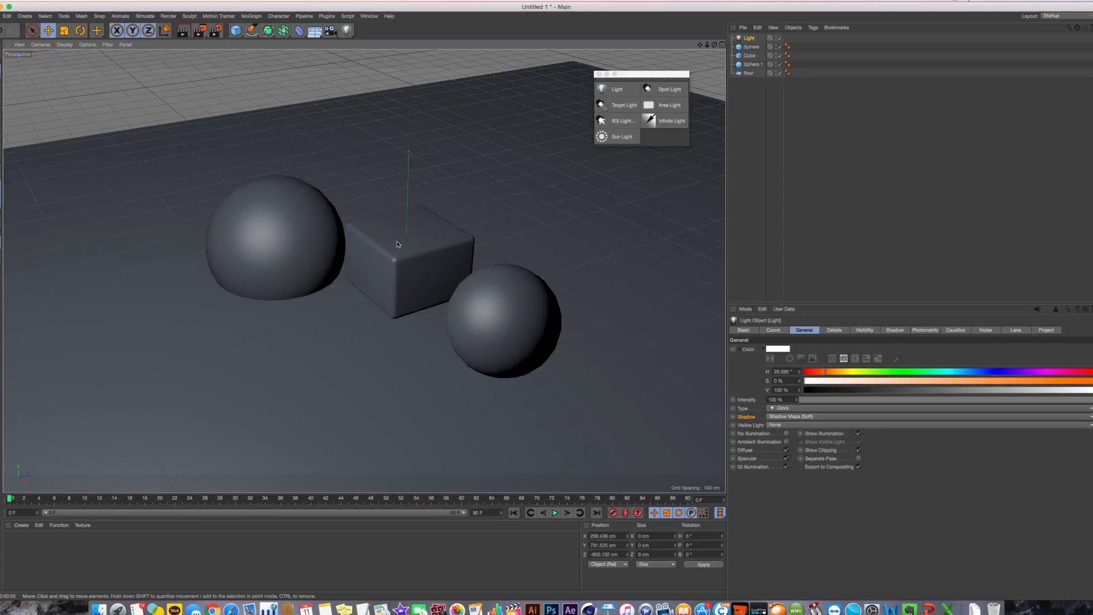
pyautogui.click(215, 30)
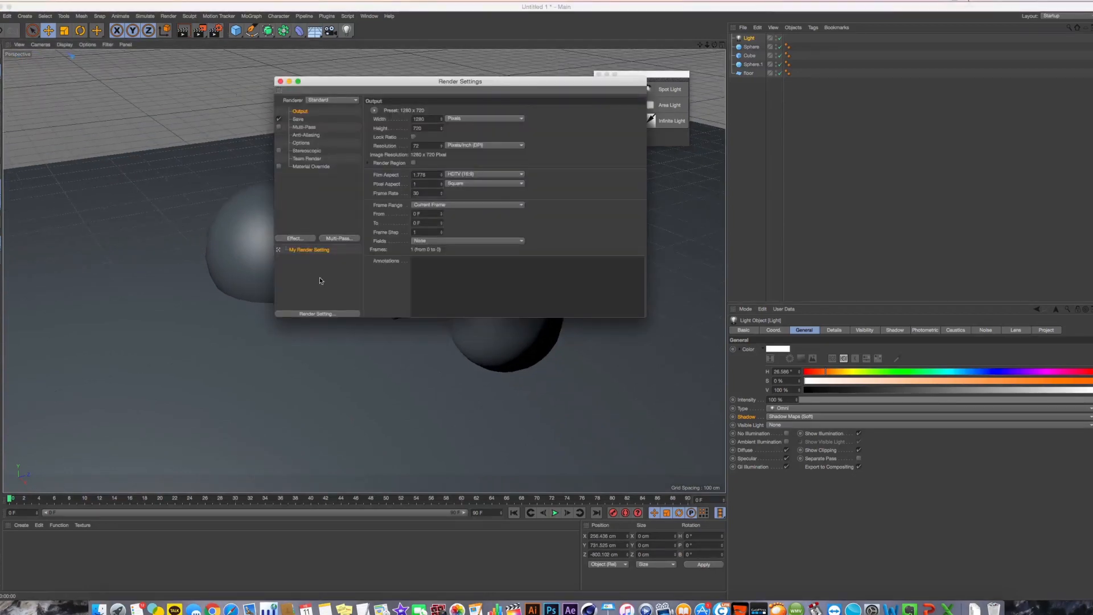
pyautogui.click(280, 81)
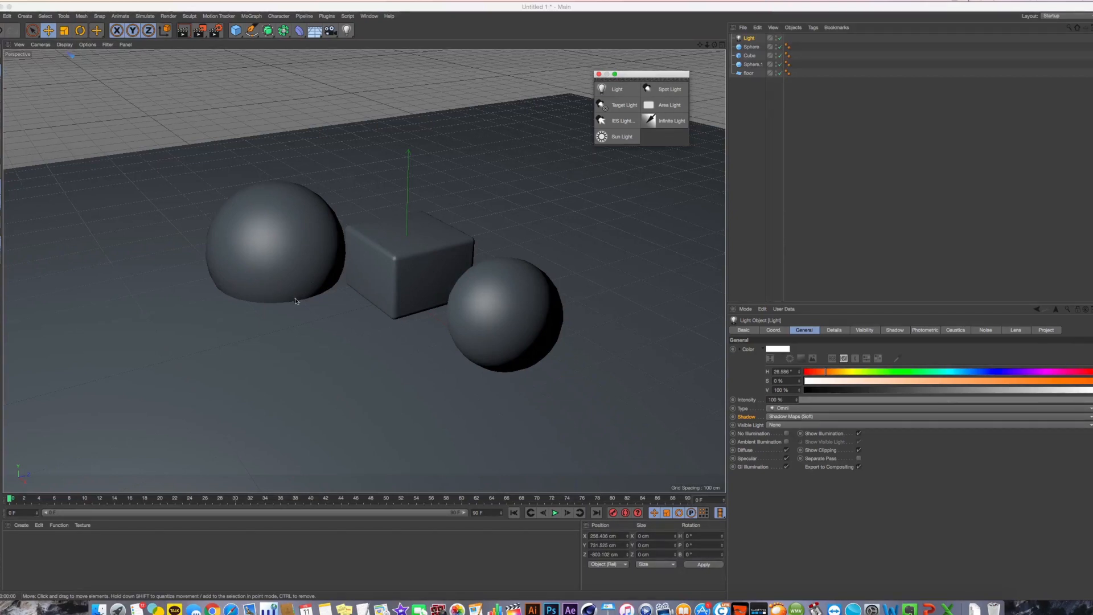
pyautogui.click(523, 311)
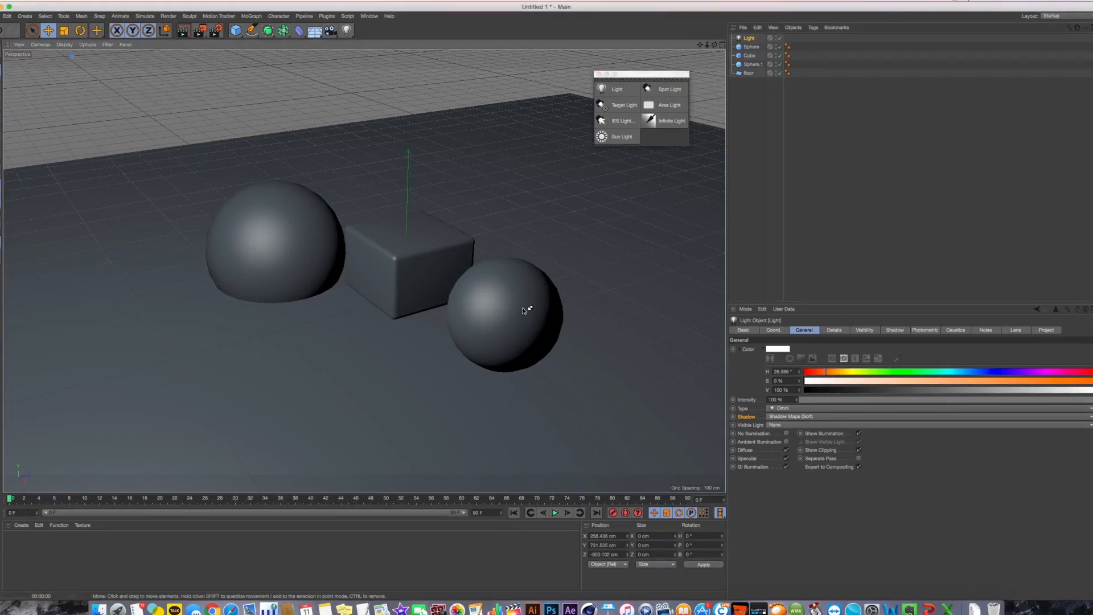
# Add a Figure object beside the cube and render the viewport to check the scene with it.
pyautogui.moveTo(435, 243)
pyautogui.keyDown('alt'); pyautogui.mouseDown()
pyautogui.moveTo(363, 269)
pyautogui.moveTo(457, 250)
pyautogui.moveTo(459, 282)
pyautogui.moveTo(437, 229)
pyautogui.mouseUp(); pyautogui.keyUp('alt')
pyautogui.scroll(-6, 422, 249)
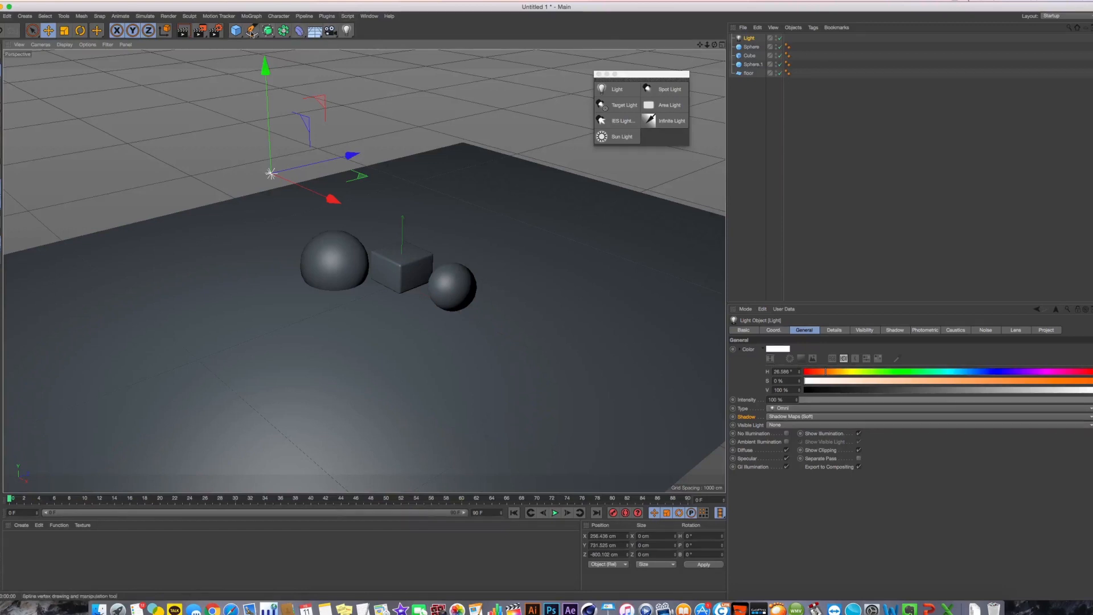
pyautogui.moveTo(237, 31); pyautogui.dragTo(368, 90)
pyautogui.keyDown('alt'); pyautogui.moveTo(442, 260); pyautogui.dragTo(413, 297); pyautogui.keyUp('alt')
pyautogui.scroll(6, 502, 281)
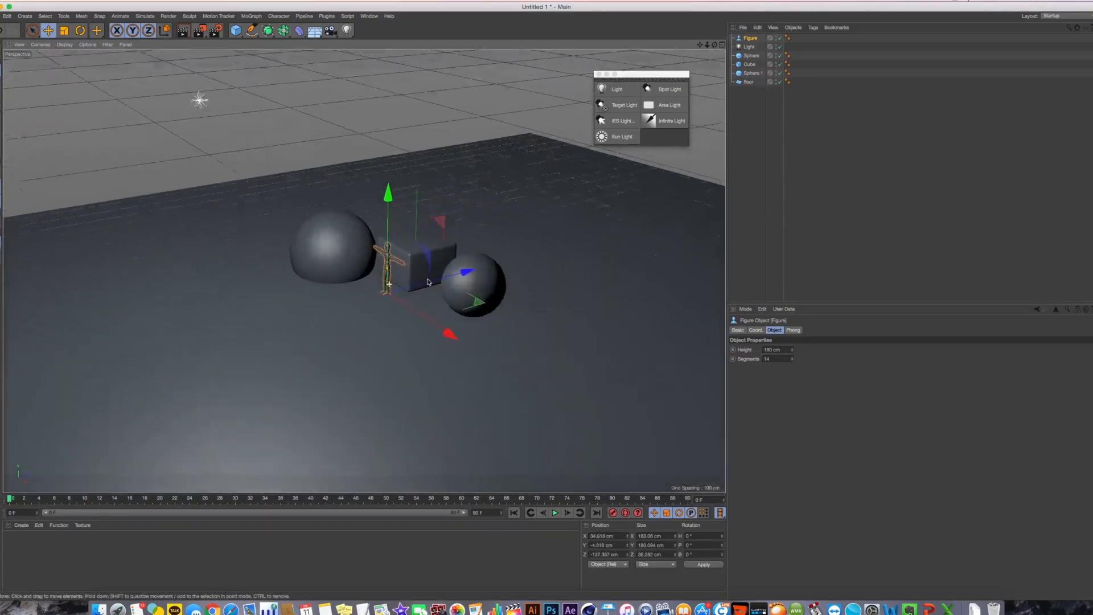
pyautogui.hotkey('ctrl', 'r')
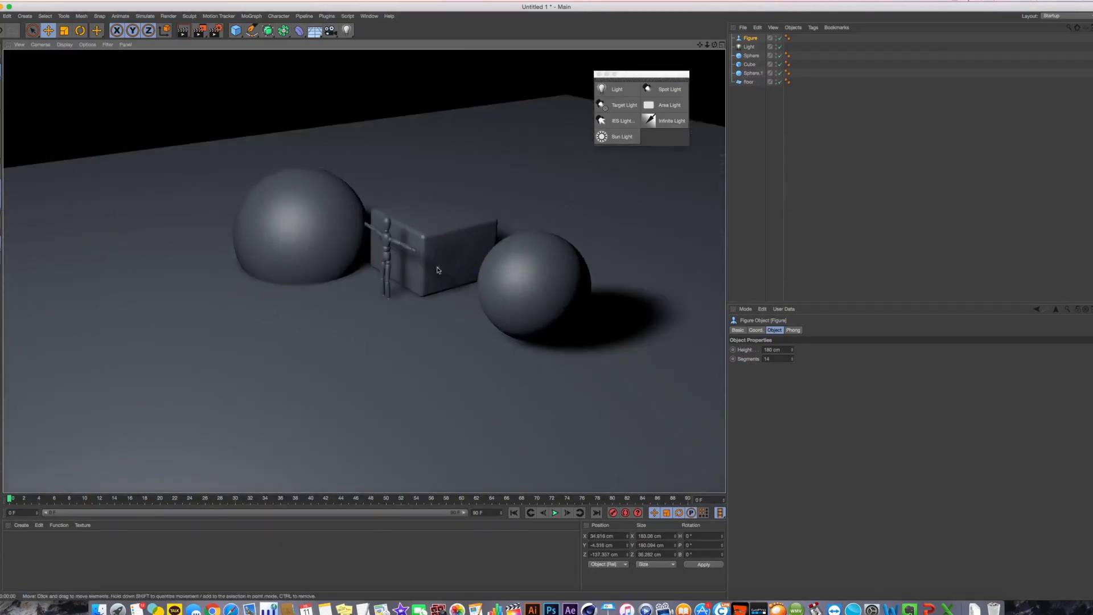
# Move the figure away from the cube to about Z -188 cm.
pyautogui.click(413, 242)
pyautogui.click(420, 274)
pyautogui.click(373, 258)
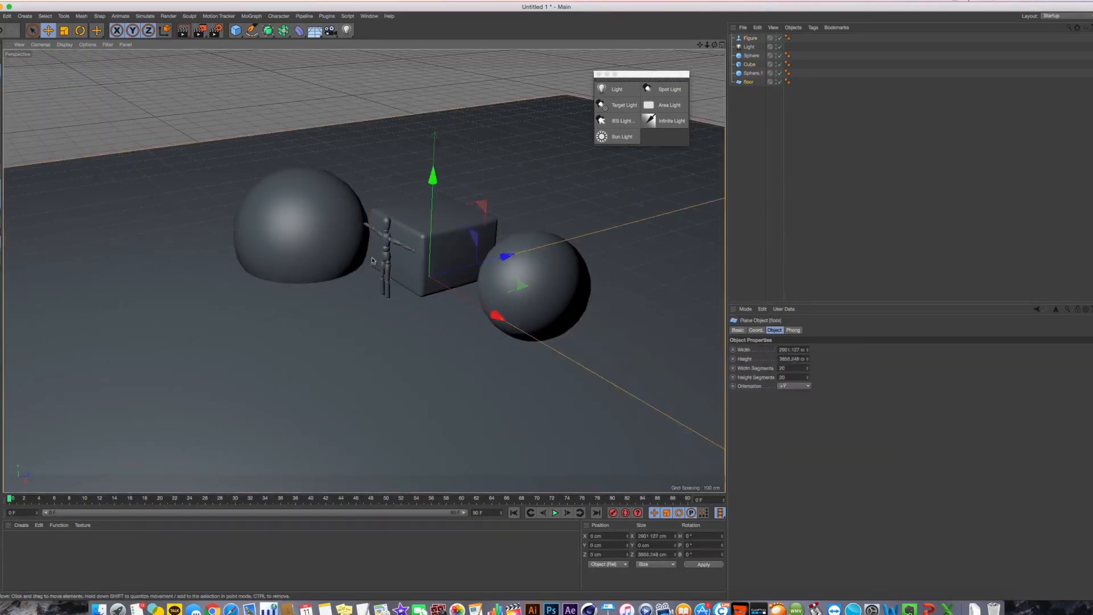
pyautogui.click(391, 261)
pyautogui.moveTo(395, 263); pyautogui.dragTo(362, 257)
# Move the omni light down close to the larger sphere, at a height of about 401 cm, and render the viewport.
pyautogui.keyDown('alt'); pyautogui.moveTo(361, 256); pyautogui.dragTo(423, 303, button='middle'); pyautogui.keyUp('alt')
pyautogui.scroll(-6, 435, 287)
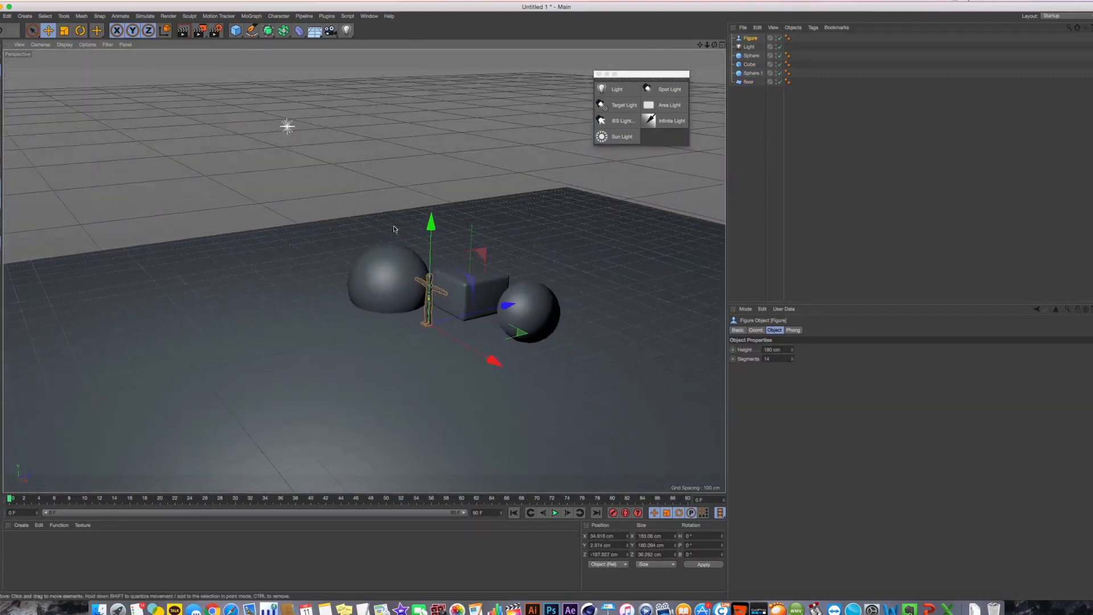
pyautogui.click(289, 128)
pyautogui.moveTo(289, 129); pyautogui.dragTo(369, 254)
pyautogui.keyDown('alt'); pyautogui.moveTo(413, 239); pyautogui.dragTo(410, 244); pyautogui.keyUp('alt')
pyautogui.scroll(5, 410, 244)
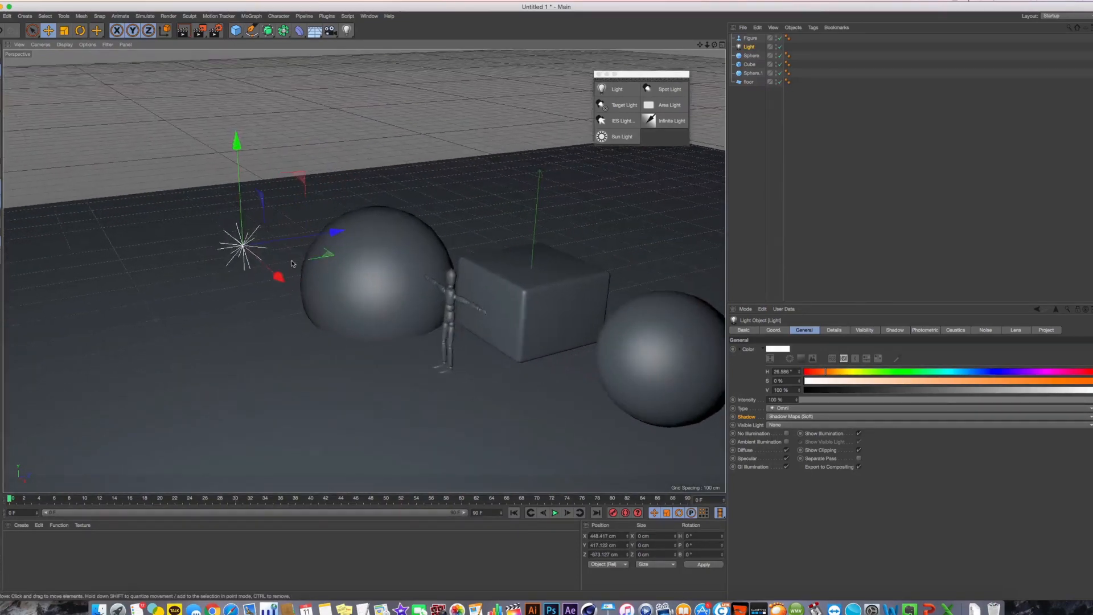
pyautogui.moveTo(330, 285); pyautogui.dragTo(330, 286)
pyautogui.hotkey('ctrl', 'r')
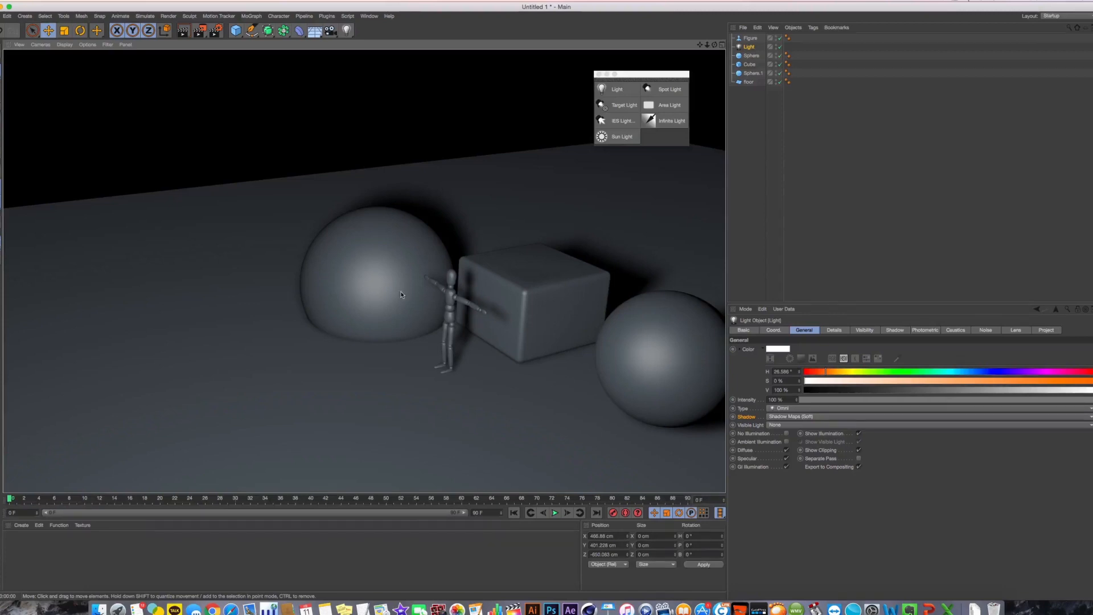
# Raise the omni light high above the floor and farther from the objects, to about Z -1181 cm, and render the viewport.
pyautogui.scroll(-5, 325, 241)
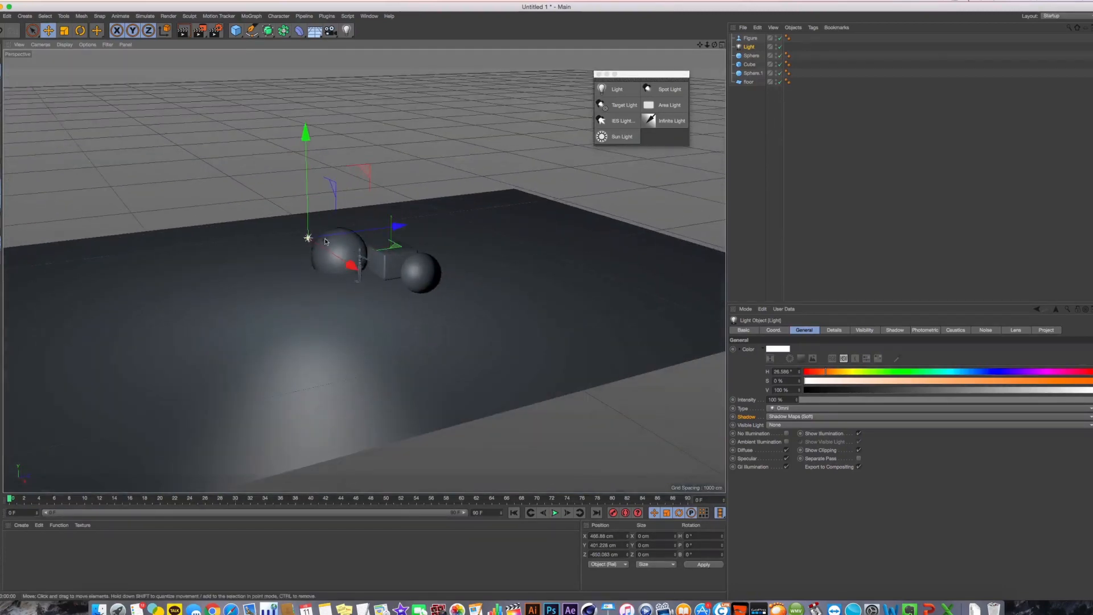
pyautogui.moveTo(308, 225); pyautogui.dragTo(307, 78)
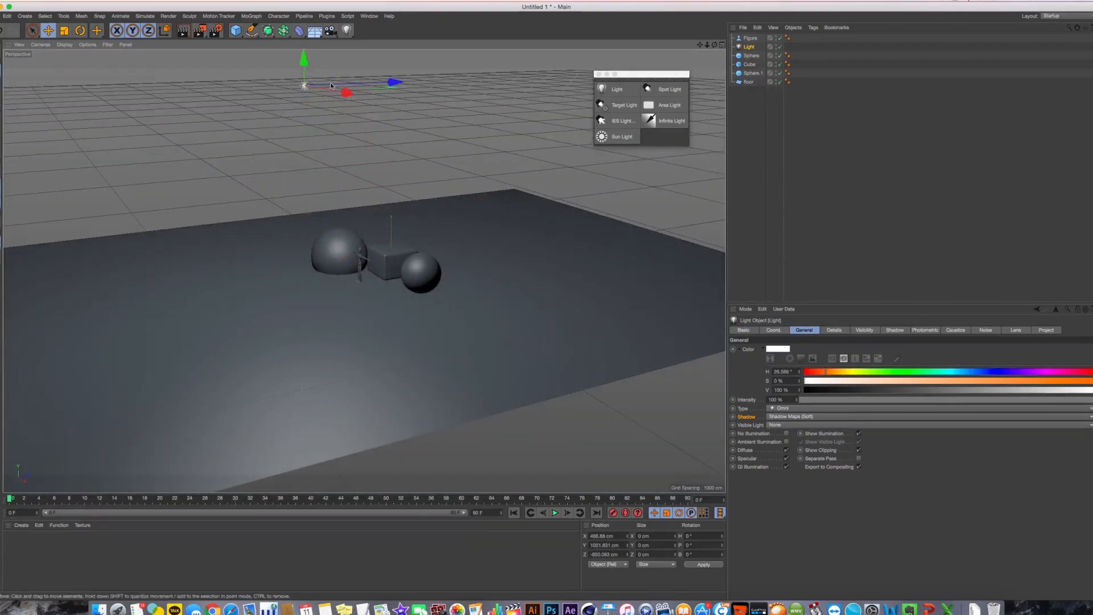
pyautogui.keyDown('alt'); pyautogui.moveTo(314, 85); pyautogui.dragTo(355, 192, button='middle'); pyautogui.keyUp('alt')
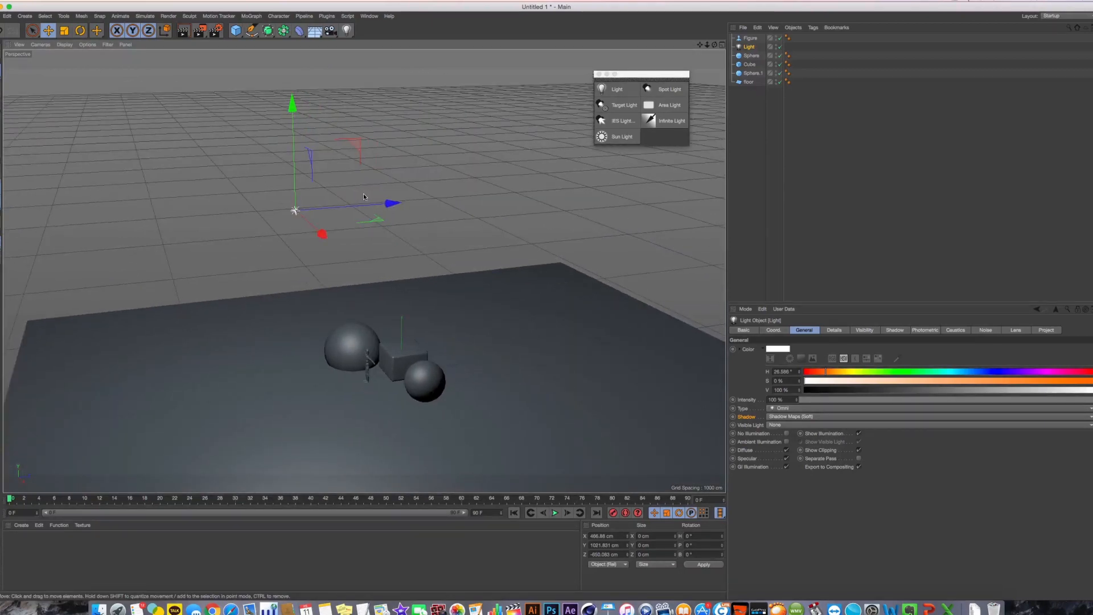
pyautogui.moveTo(369, 189); pyautogui.dragTo(195, 6)
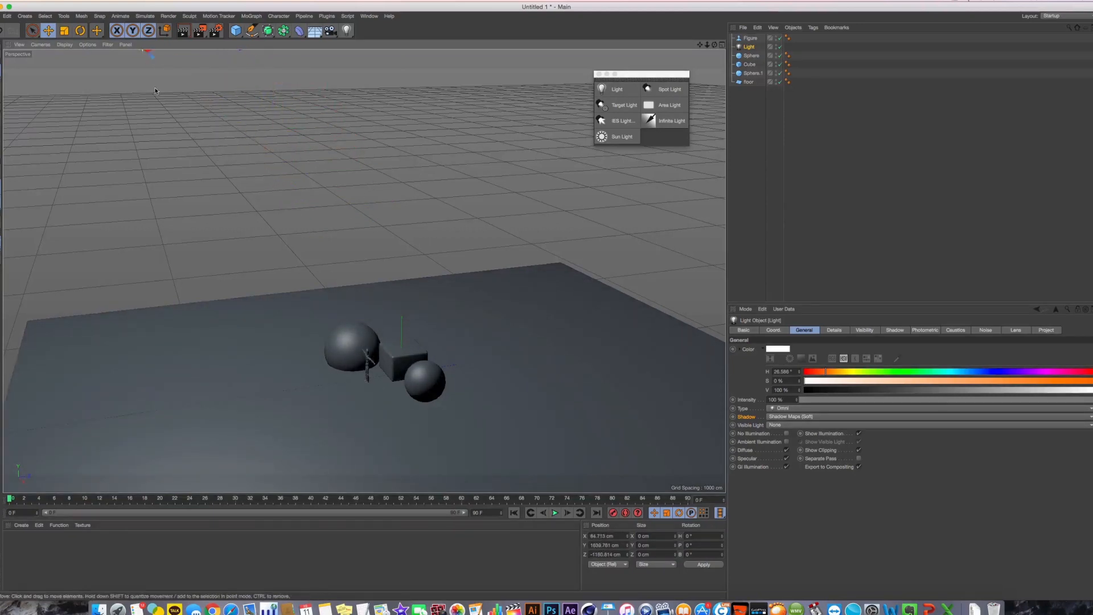
pyautogui.click(183, 31)
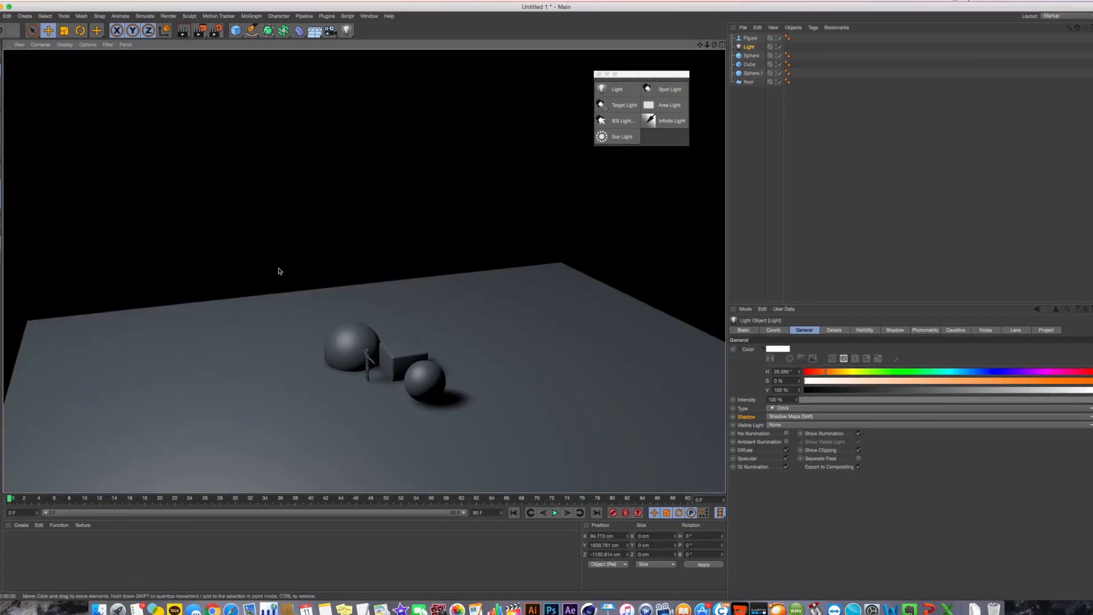
# Move the omni light even farther from the scene, to about Z -2173 cm, and render the viewport.
pyautogui.keyDown('alt'); pyautogui.moveTo(280, 271); pyautogui.dragTo(335, 286, button='middle'); pyautogui.keyUp('alt')
pyautogui.scroll(-5, 325, 289)
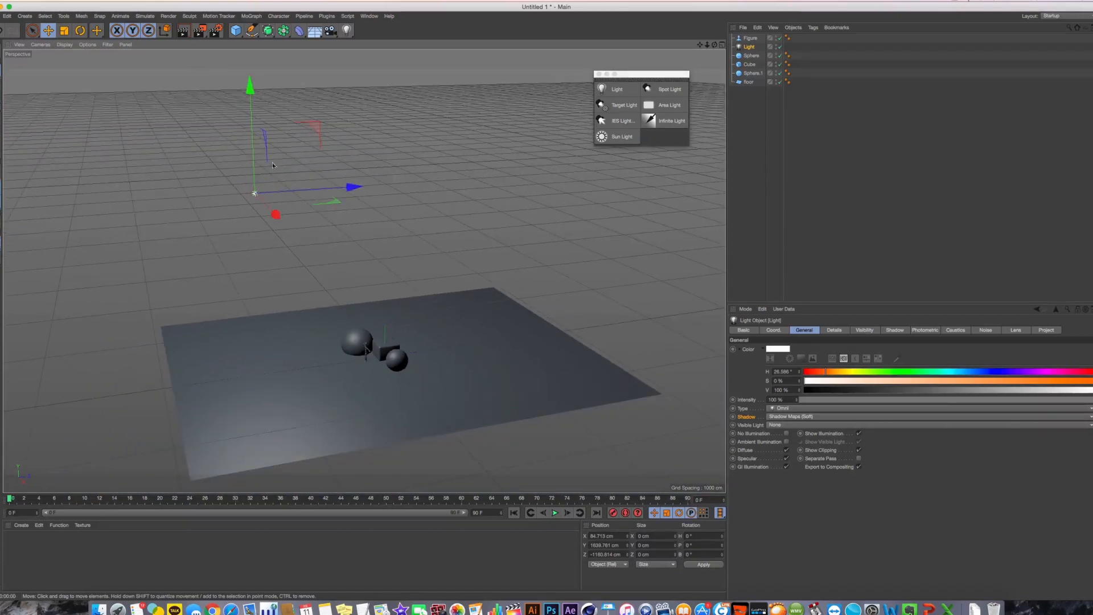
pyautogui.moveTo(272, 165); pyautogui.dragTo(140, 28)
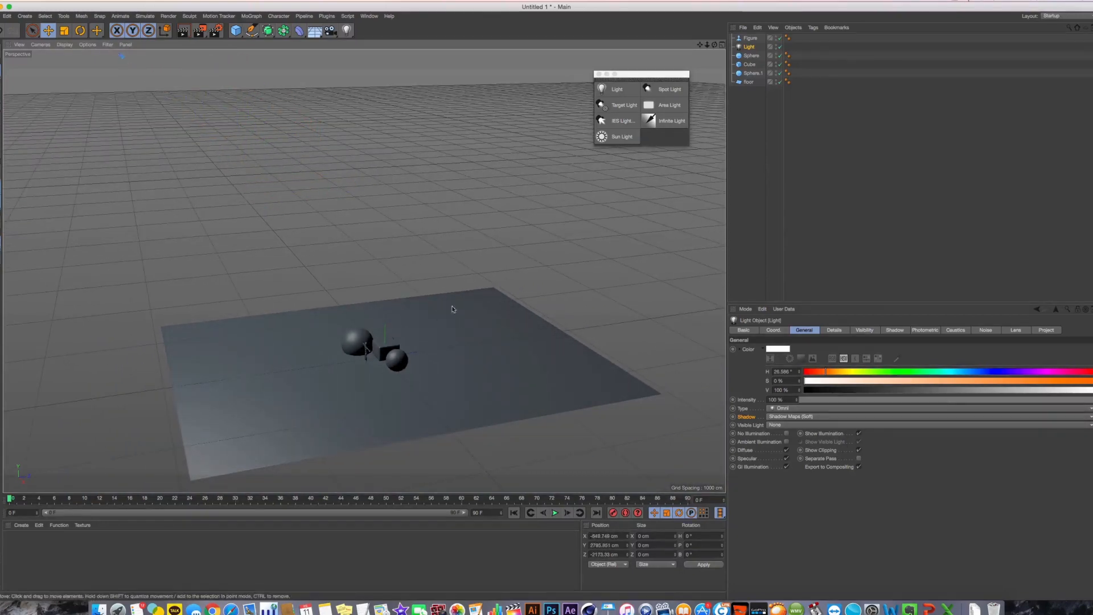
pyautogui.click(182, 30)
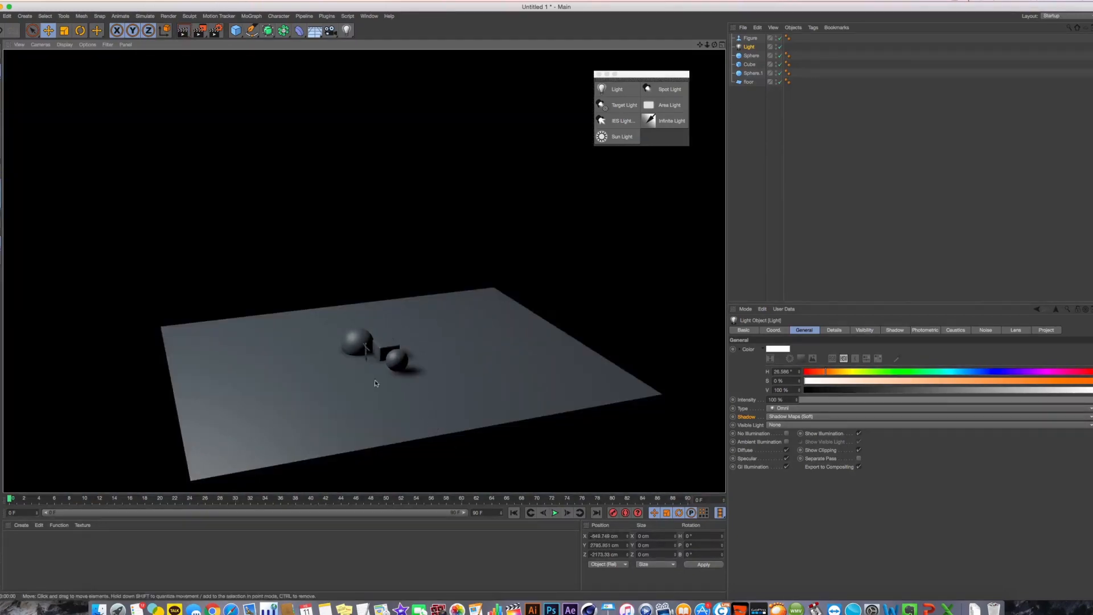
pyautogui.scroll(8, 375, 383)
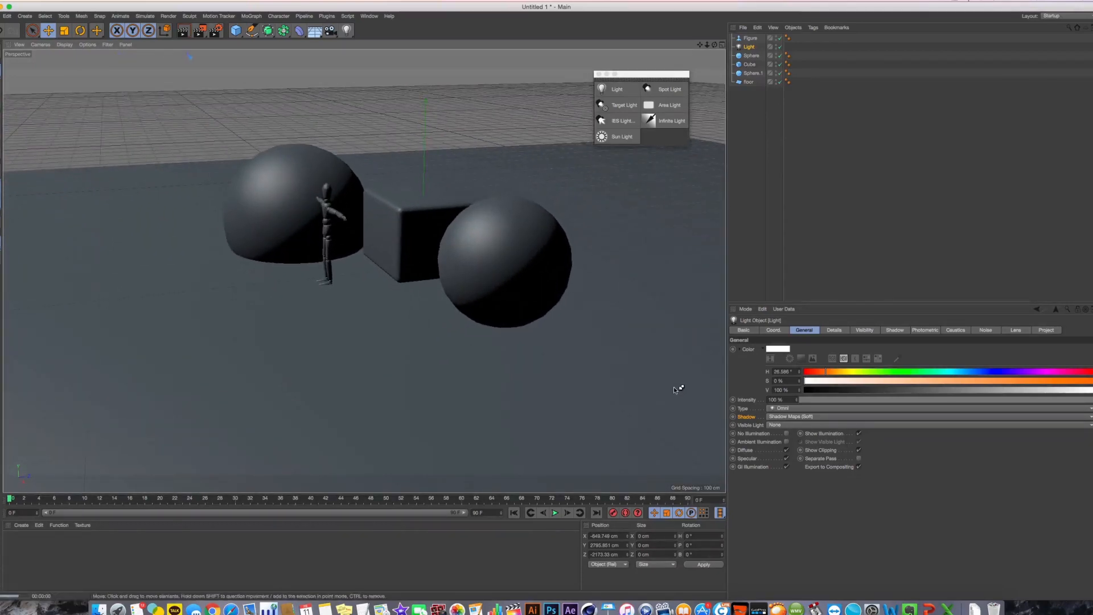
# Move the omni light along its Z axis away from the objects to about -3223 cm.
pyautogui.scroll(-10, 439, 304)
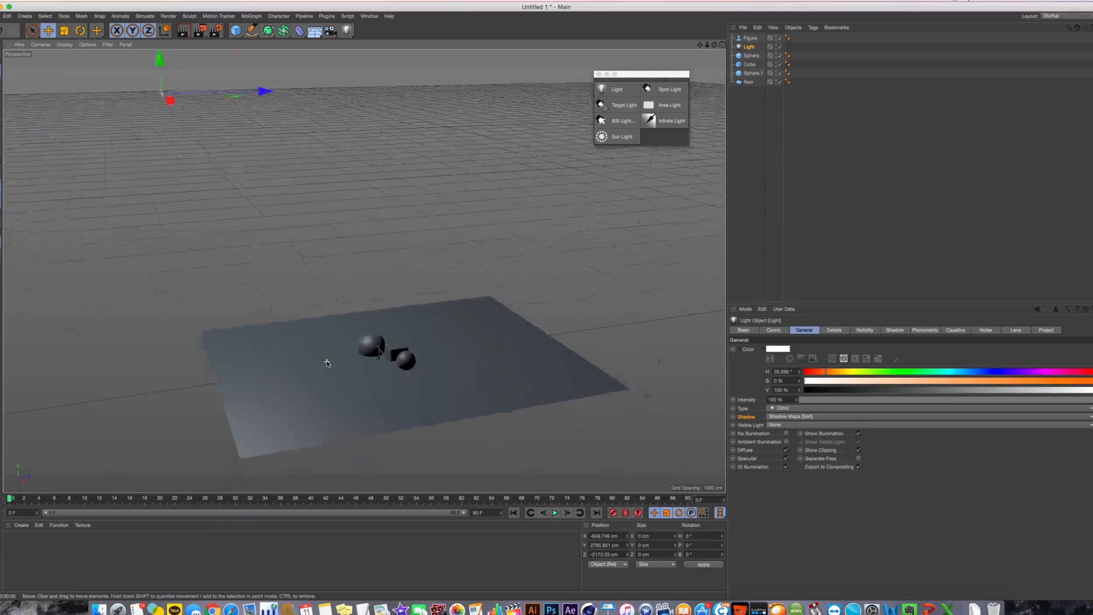
pyautogui.scroll(-3, 328, 341)
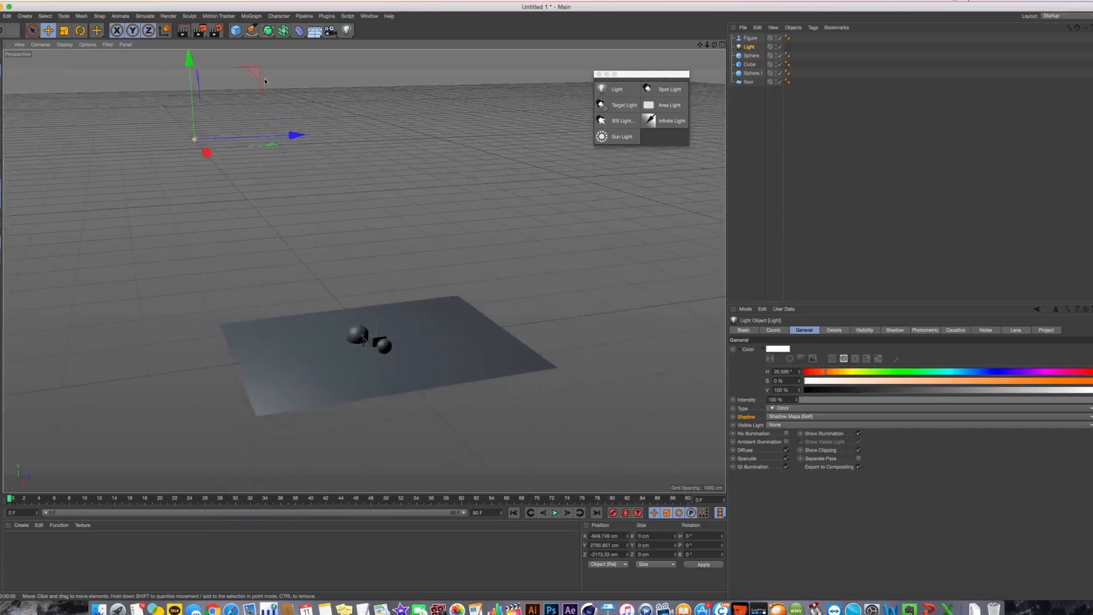
pyautogui.moveTo(287, 134); pyautogui.dragTo(202, 142)
# Select the figure standing by the cube and frame it in the perspective view.
pyautogui.scroll(3, 399, 391)
pyautogui.scroll(5, 312, 351)
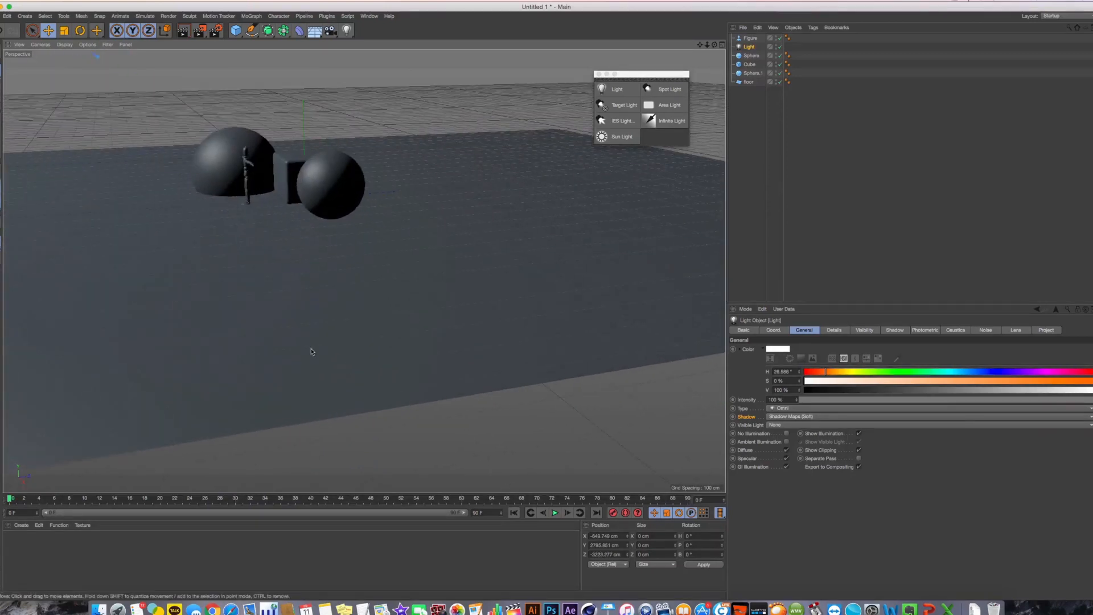
pyautogui.click(246, 172)
pyautogui.press('o')
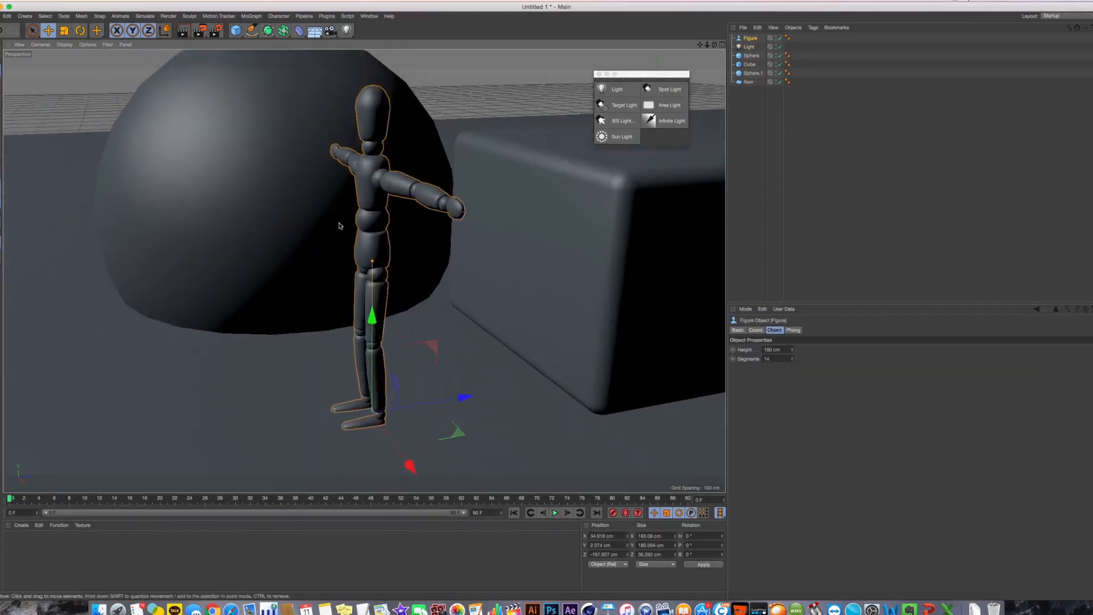
# Render the viewport with the figure, cube and both spheres in frame to examine the distant omni light's shadows.
pyautogui.hotkey('ctrl', 'r')
pyautogui.scroll(-10, 475, 258)
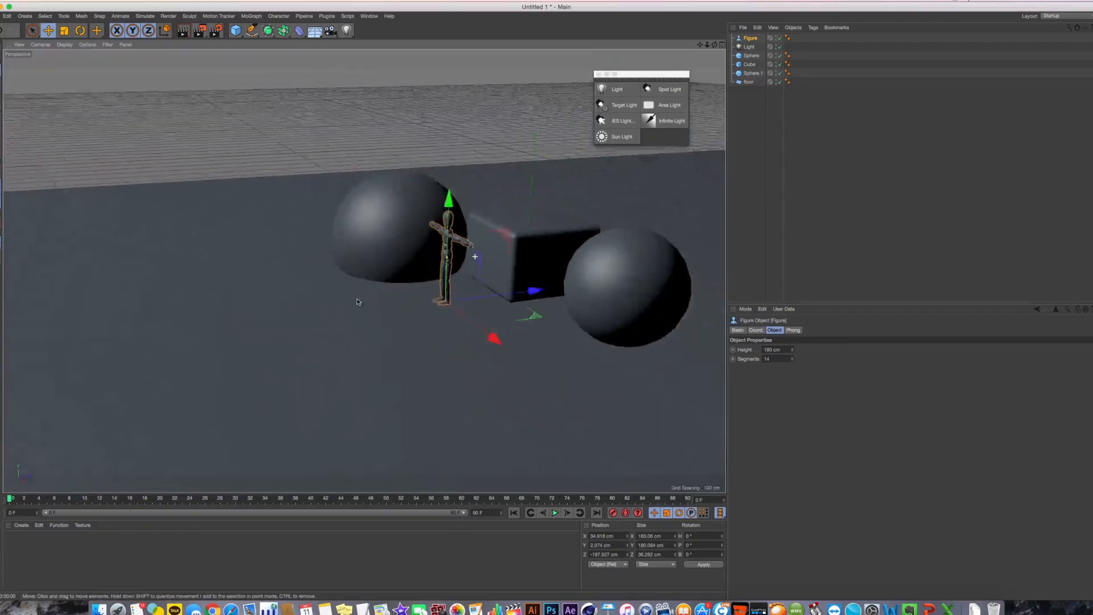
pyautogui.scroll(3, 364, 269)
pyautogui.keyDown('alt'); pyautogui.moveTo(482, 270); pyautogui.dragTo(424, 312, button='middle'); pyautogui.keyUp('alt')
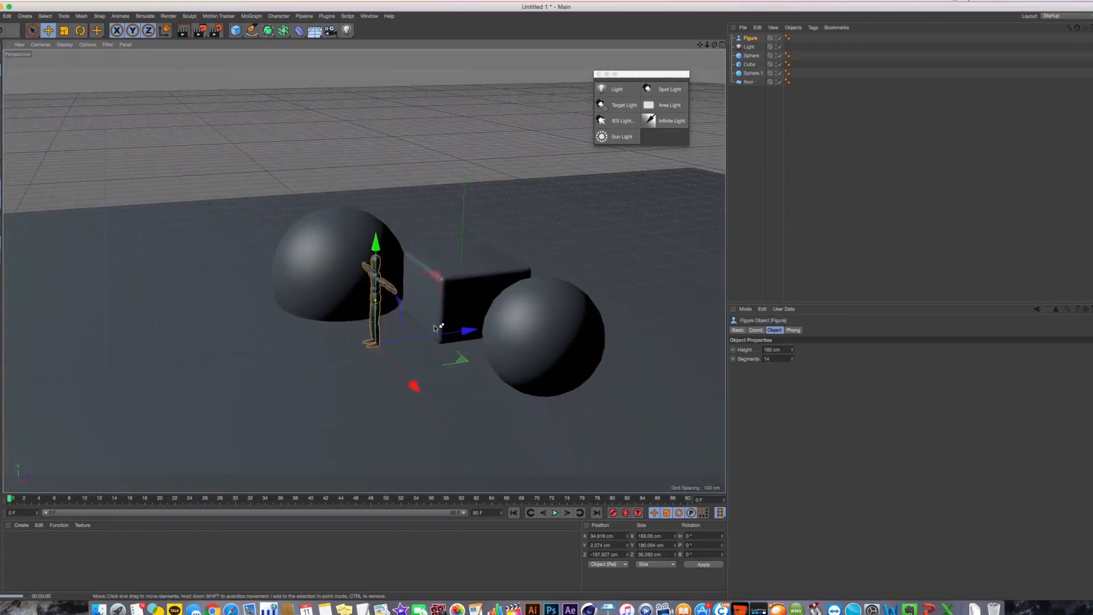
pyautogui.hotkey('ctrl', 'r')
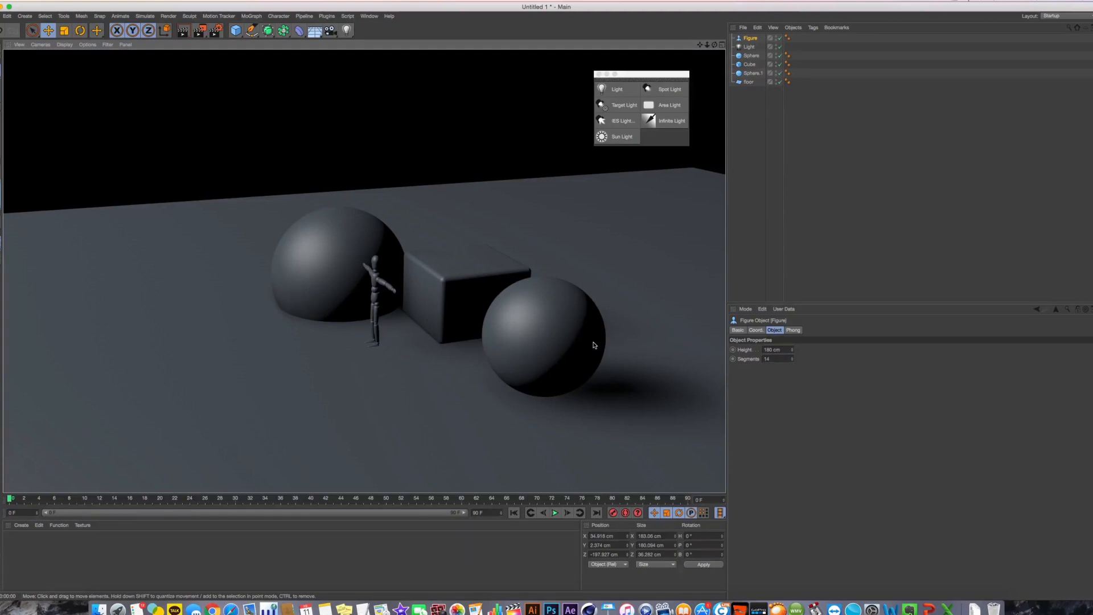
# Move the omni light back down close to the objects, to about Y 222 cm and Z -434 cm, and render the viewport.
pyautogui.moveTo(748, 46); pyautogui.dragTo(750, 35)
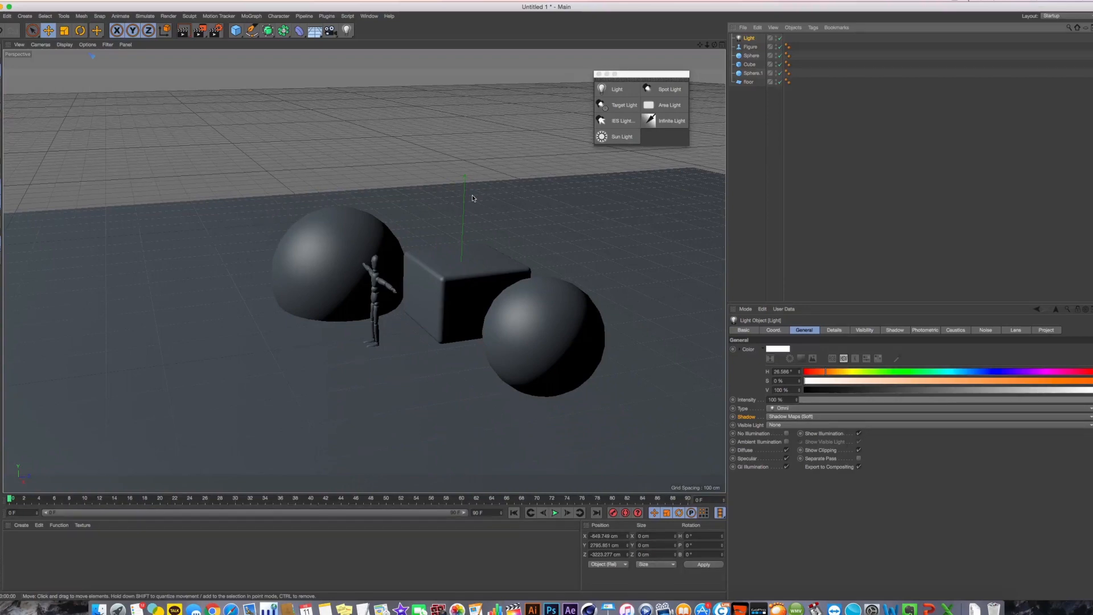
pyautogui.scroll(-6, 337, 251)
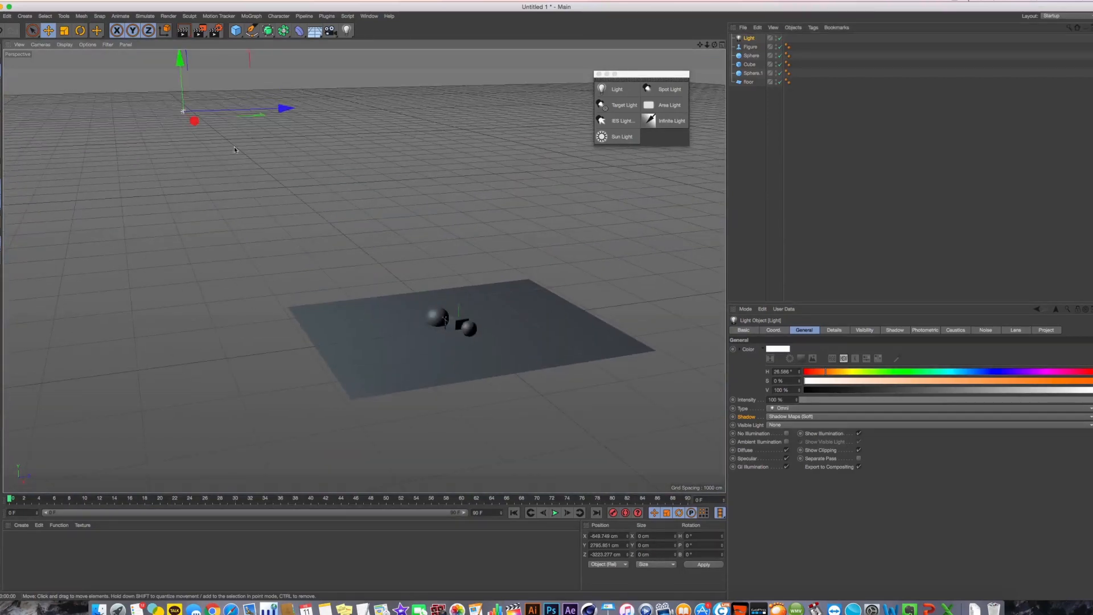
pyautogui.middleClick(235, 148)
pyautogui.middleClick(314, 351)
pyautogui.scroll(-10, 353, 258)
pyautogui.keyDown('alt'); pyautogui.moveTo(324, 291); pyautogui.dragTo(369, 382, button='middle'); pyautogui.keyUp('alt')
pyautogui.moveTo(277, 162); pyautogui.dragTo(420, 286)
pyautogui.press('F1')
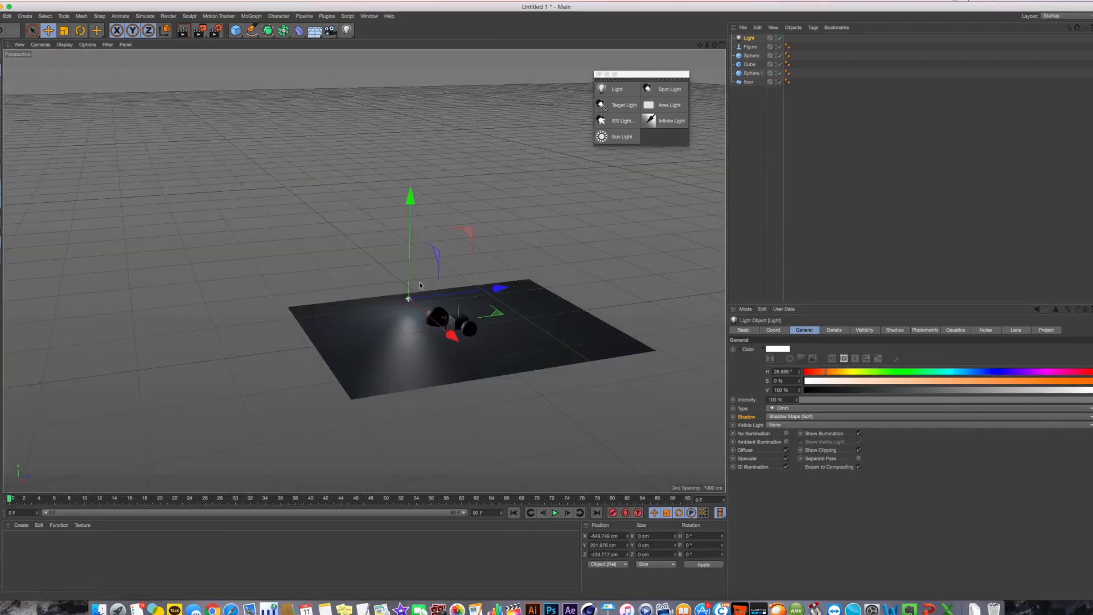
pyautogui.scroll(10, 420, 285)
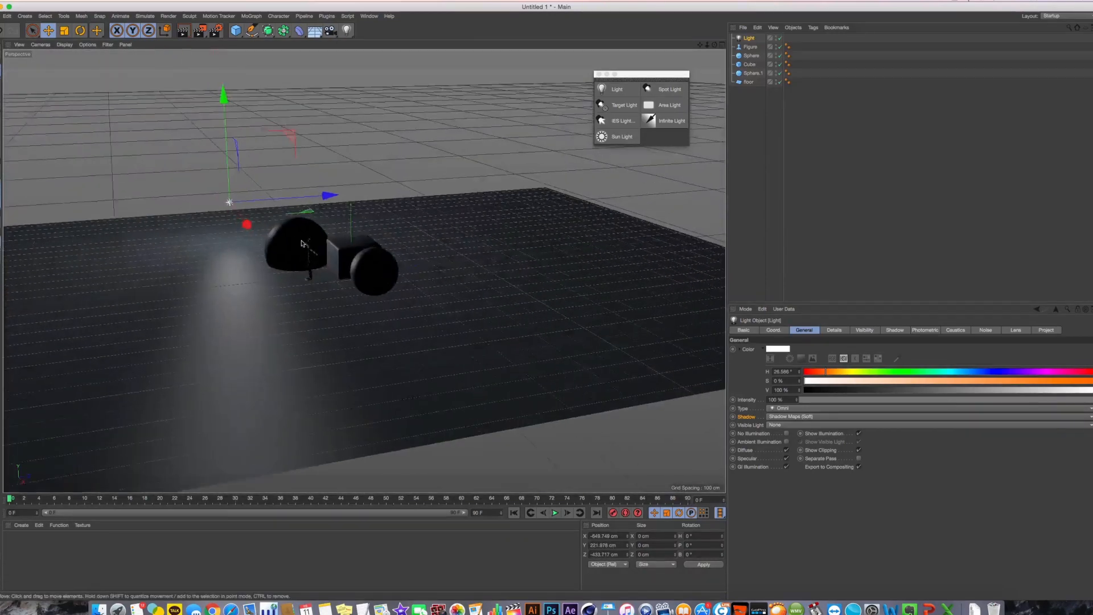
pyautogui.scroll(3, 301, 243)
pyautogui.press('super+r')
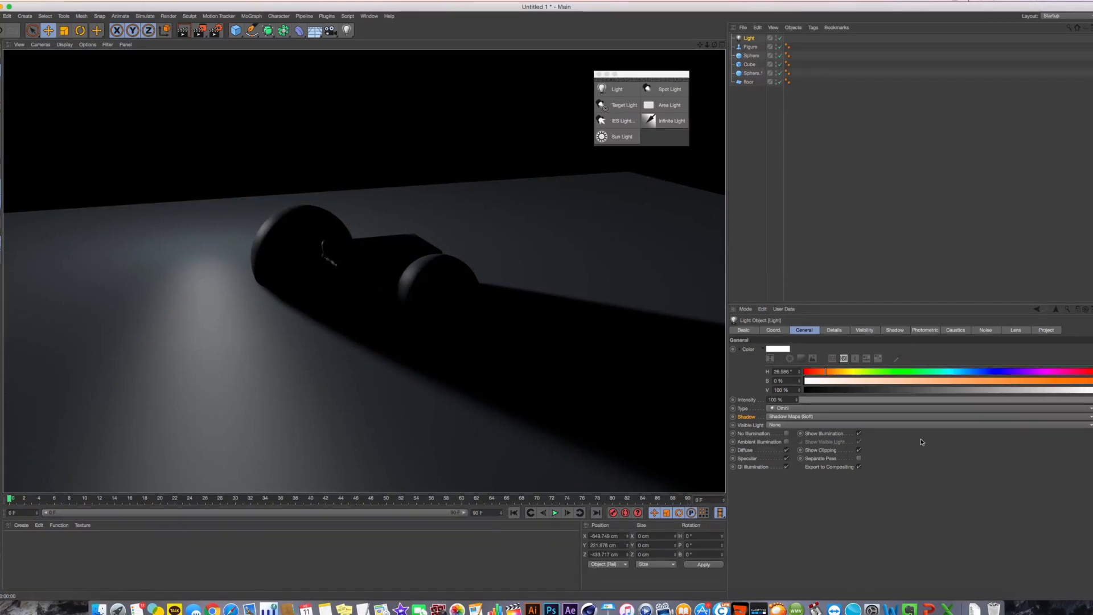
# Move the omni light across the floor to the figure's side of the objects, at about Z -545 cm.
pyautogui.scroll(-5, 395, 236)
pyautogui.keyDown('alt'); pyautogui.moveTo(341, 231); pyautogui.dragTo(344, 276, button='middle'); pyautogui.keyUp('alt')
pyautogui.keyDown('alt'); pyautogui.moveTo(344, 277); pyautogui.dragTo(353, 352); pyautogui.keyUp('alt')
pyautogui.moveTo(415, 280); pyautogui.dragTo(393, 284)
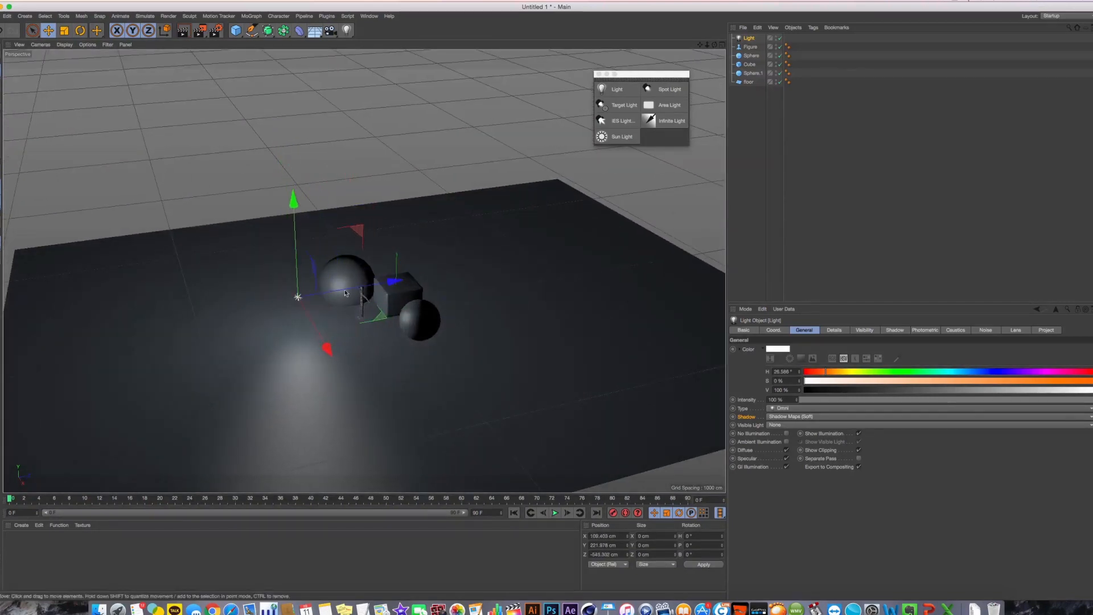
pyautogui.keyDown('alt'); pyautogui.moveTo(311, 283); pyautogui.dragTo(340, 280, button='right'); pyautogui.keyUp('alt')
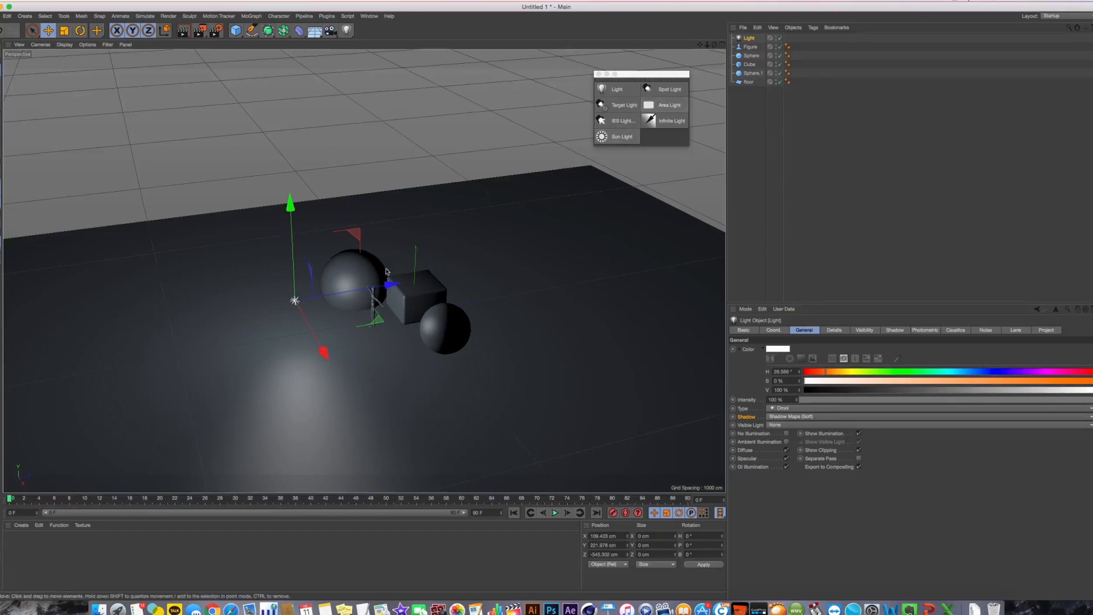
pyautogui.keyDown('alt'); pyautogui.moveTo(348, 285); pyautogui.dragTo(338, 269); pyautogui.keyUp('alt')
pyautogui.keyDown('alt'); pyautogui.moveTo(338, 268); pyautogui.dragTo(405, 270, button='right'); pyautogui.keyUp('alt')
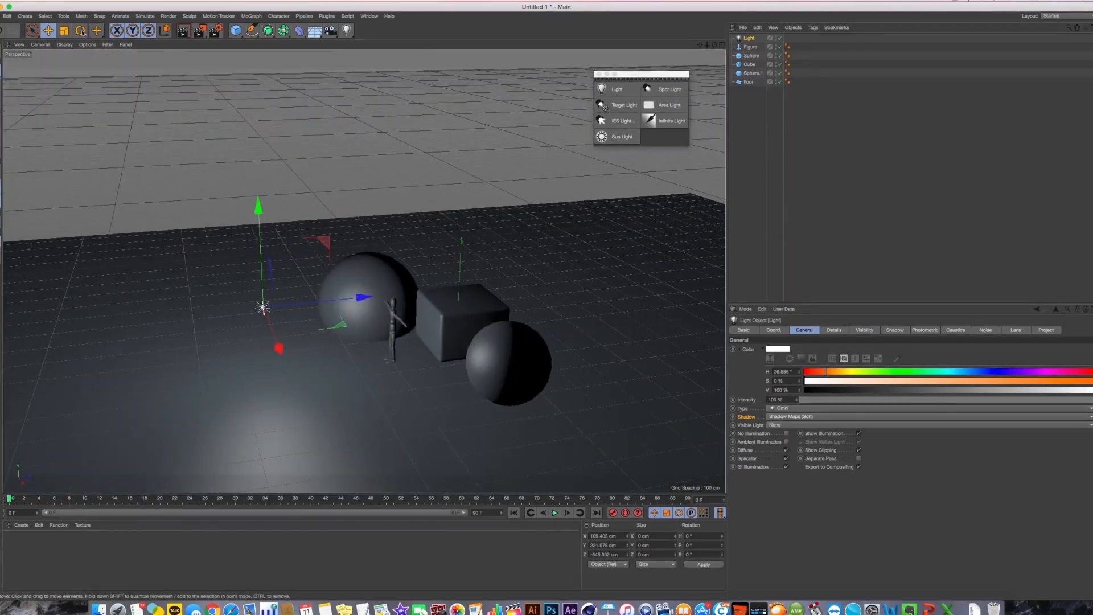
pyautogui.click(25, 16)
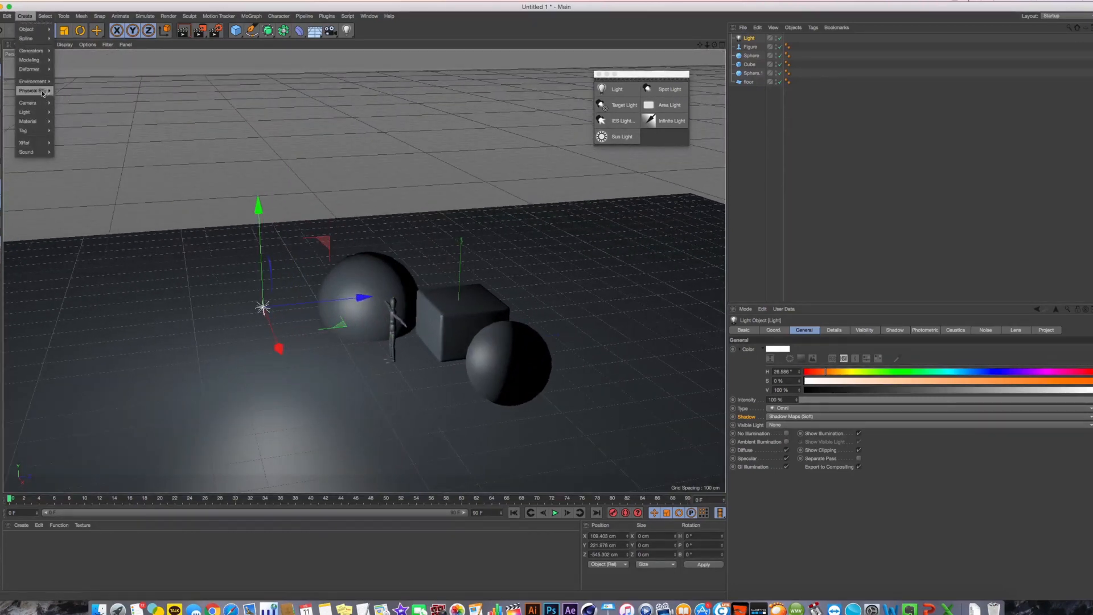
pyautogui.keyDown('alt'); pyautogui.moveTo(429, 266); pyautogui.dragTo(399, 276); pyautogui.keyUp('alt')
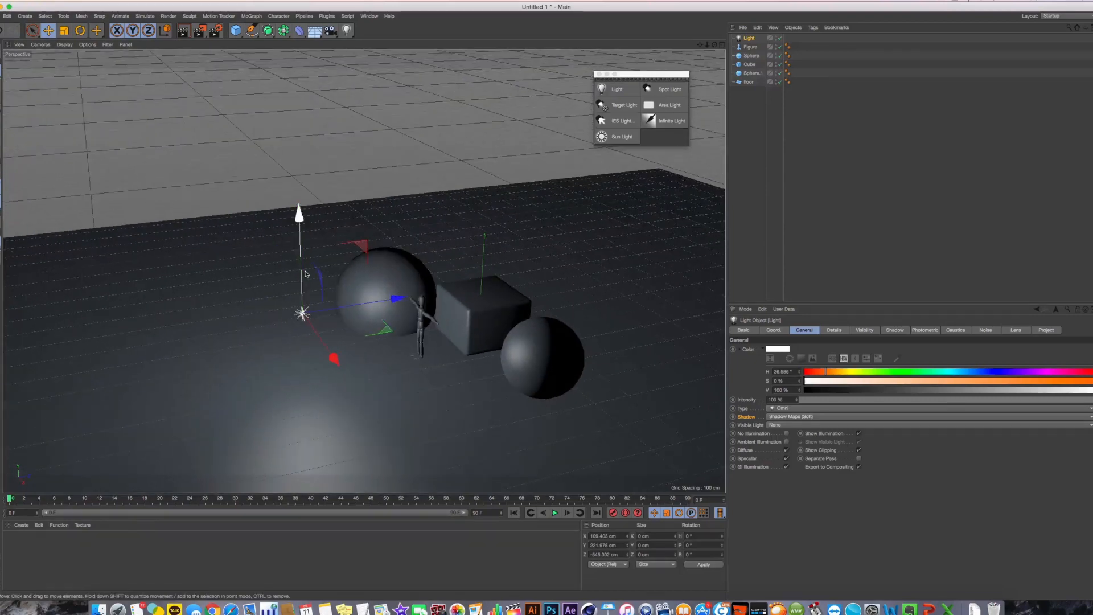
# Raise the omni light to about Y 279 cm and render the viewport.
pyautogui.moveTo(306, 274); pyautogui.dragTo(304, 251)
pyautogui.keyDown('alt'); pyautogui.moveTo(393, 295); pyautogui.dragTo(390, 277); pyautogui.keyUp('alt')
pyautogui.keyDown('alt'); pyautogui.moveTo(390, 277); pyautogui.dragTo(460, 298, button='right'); pyautogui.keyUp('alt')
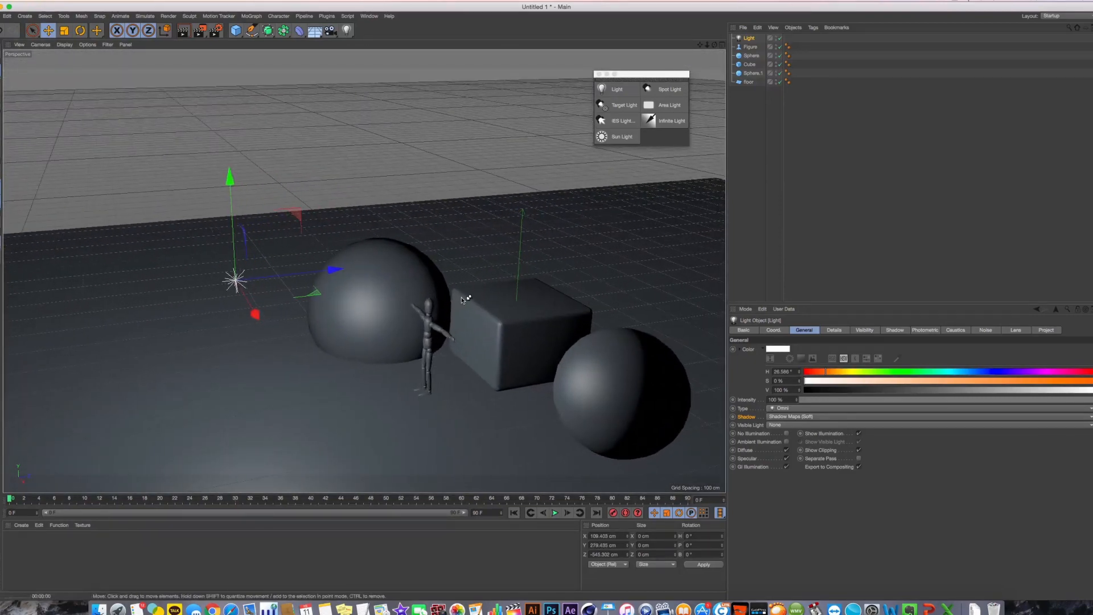
pyautogui.hotkey('ctrl', 'r')
pyautogui.keyDown('alt'); pyautogui.moveTo(510, 322); pyautogui.dragTo(445, 325, button='middle'); pyautogui.keyUp('alt')
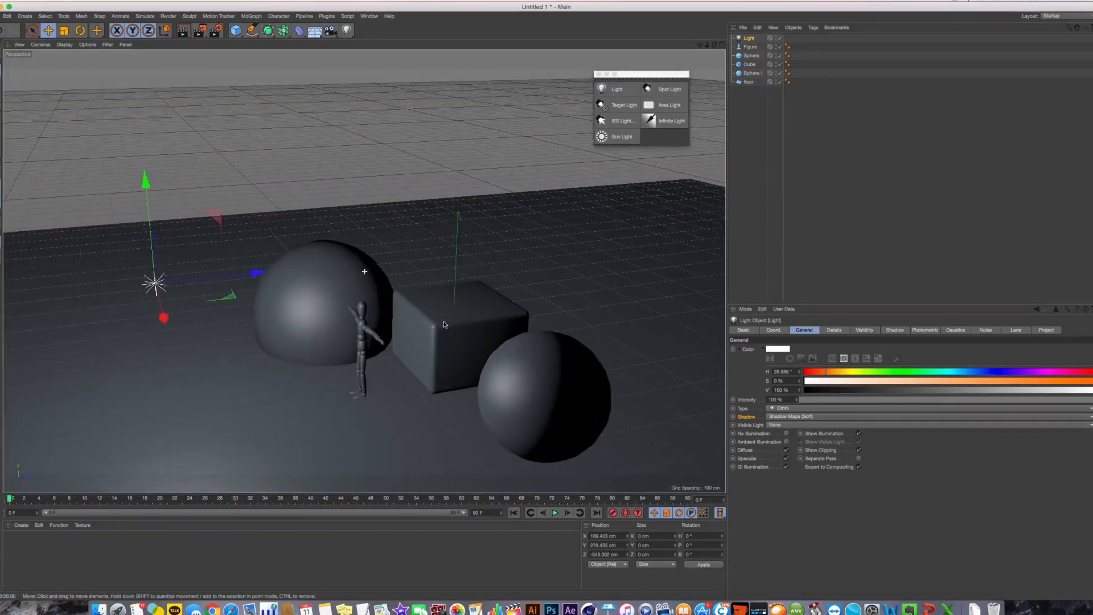
pyautogui.hotkey('ctrl', 'r')
pyautogui.moveTo(340, 359)
pyautogui.keyDown('alt'); pyautogui.mouseDown()
pyautogui.moveTo(442, 282)
pyautogui.moveTo(367, 261)
pyautogui.mouseUp(); pyautogui.keyUp('alt')
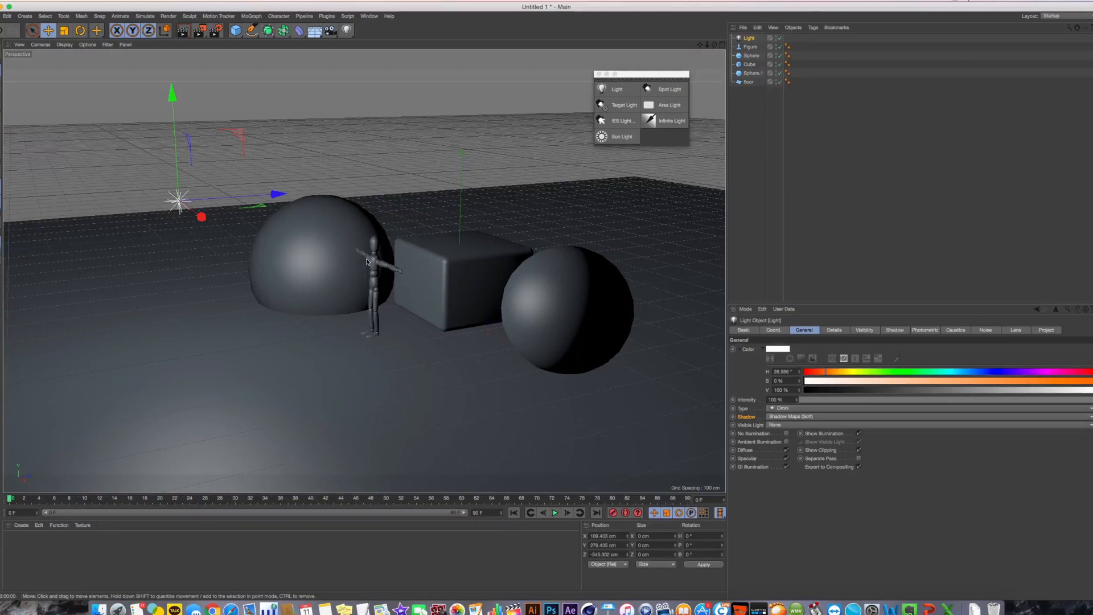
# Delete the omni light and create a camera framing the figure between the two spheres, looking through it.
pyautogui.press('Delete')
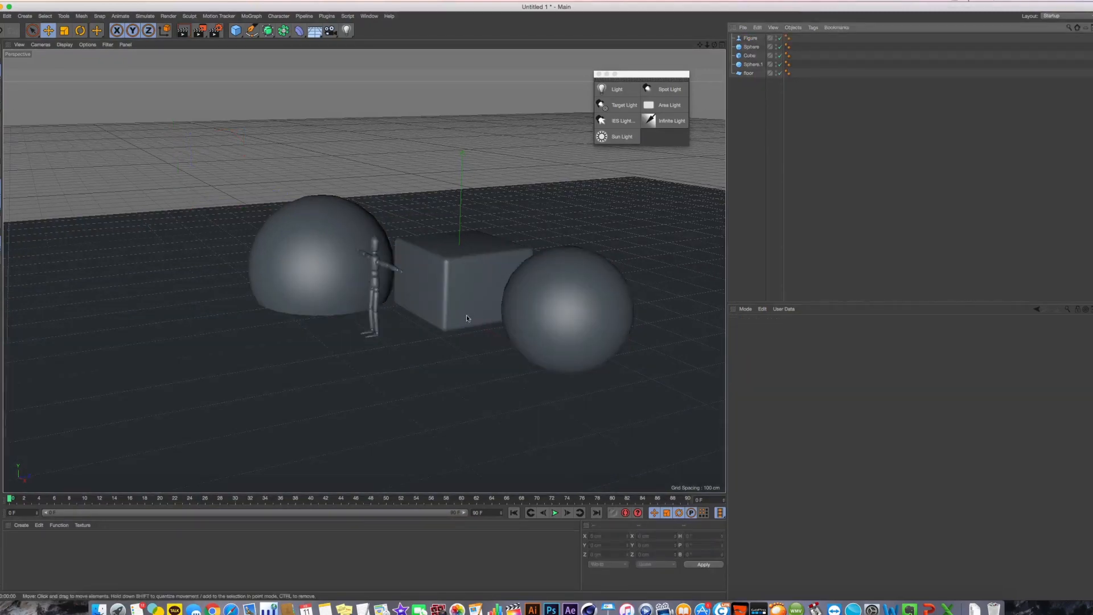
pyautogui.keyDown('alt'); pyautogui.moveTo(466, 316); pyautogui.dragTo(421, 283); pyautogui.keyUp('alt')
pyautogui.click(380, 278)
pyautogui.scroll(4, 387, 284)
pyautogui.click(331, 31)
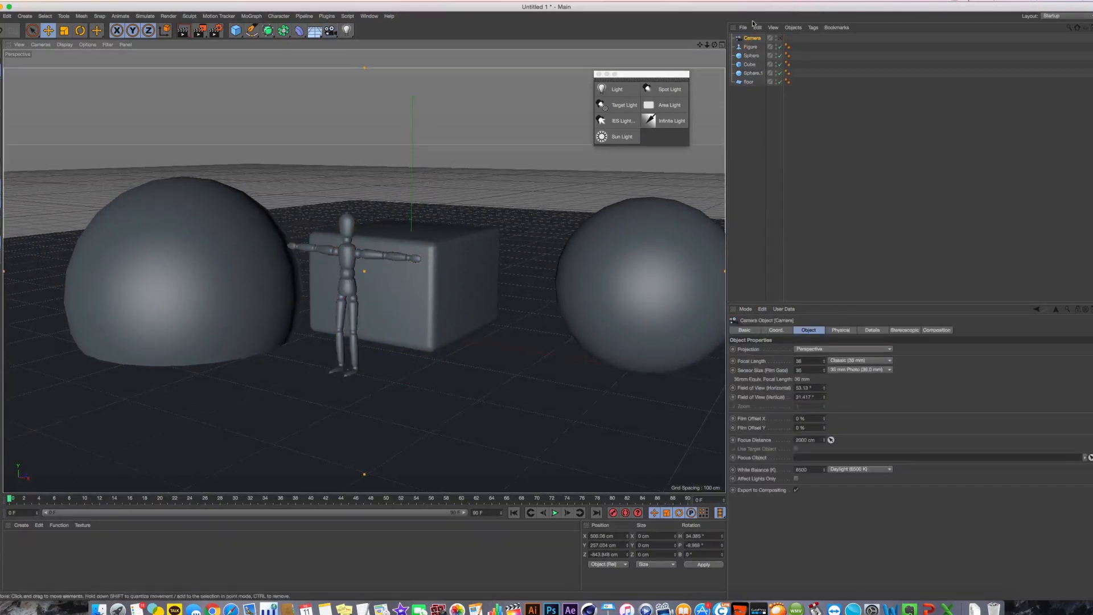
pyautogui.click(781, 38)
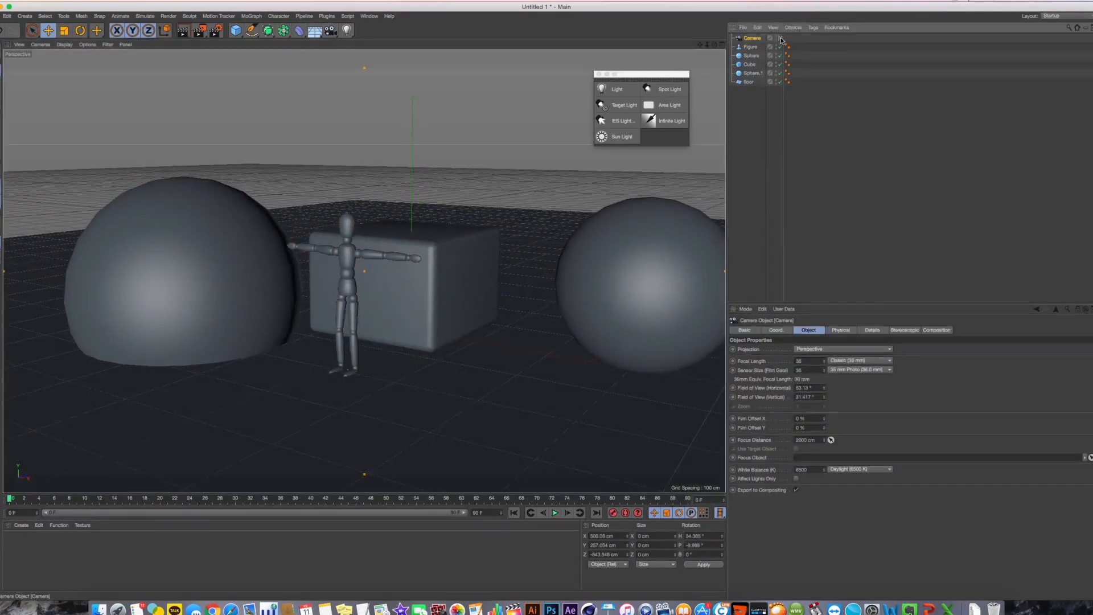
# Switch the Front view to Gouraud Shading (Lines) and a perspective camera that shows the whole floor and the scene camera.
pyautogui.middleClick(410, 249)
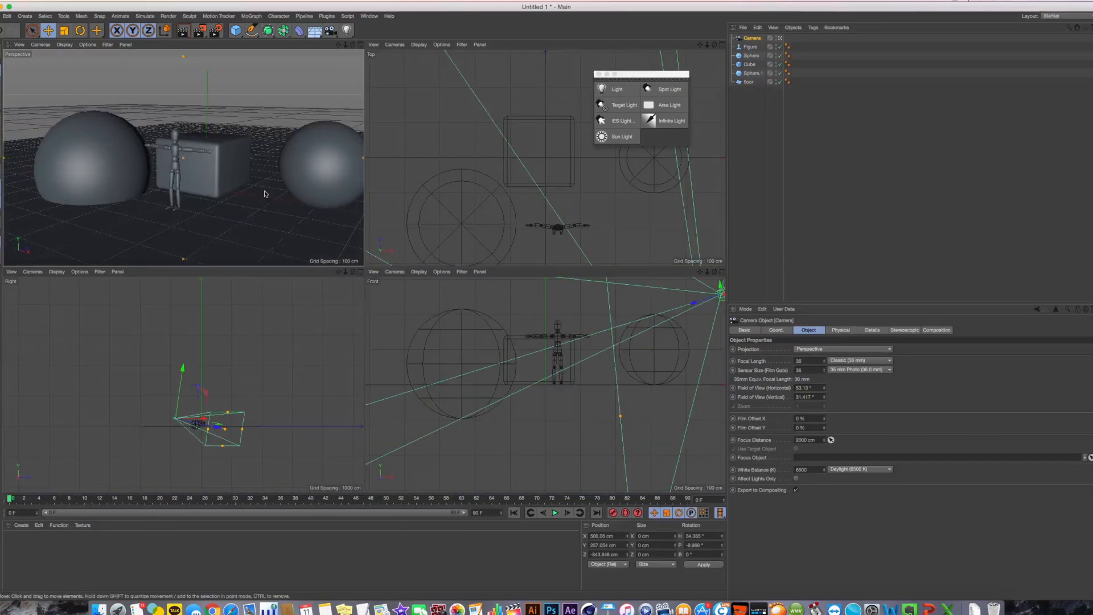
pyautogui.click(419, 272)
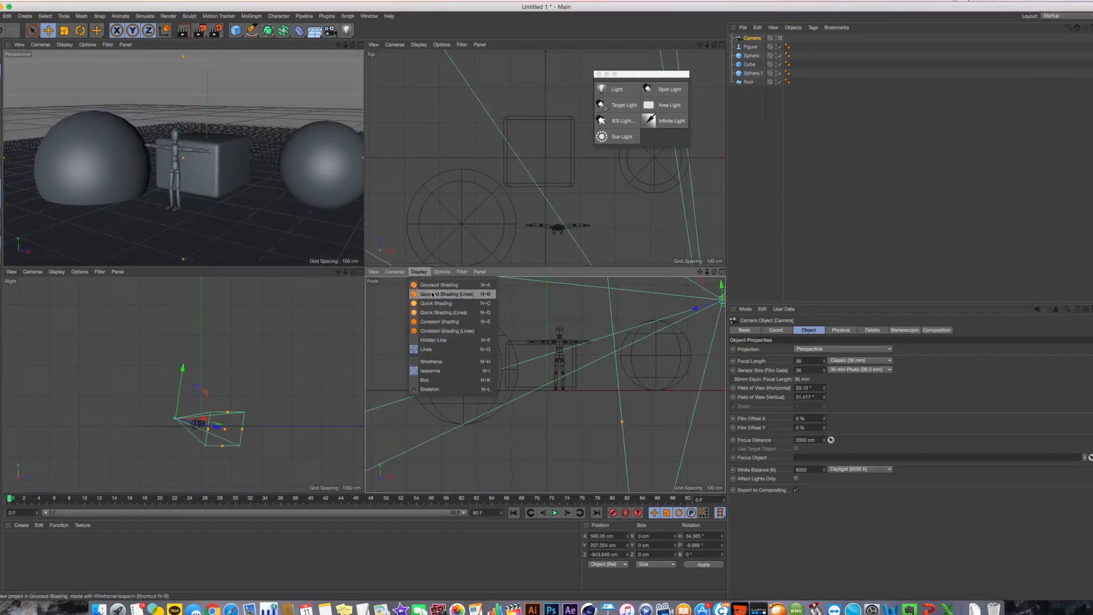
pyautogui.click(433, 294)
pyautogui.click(426, 272)
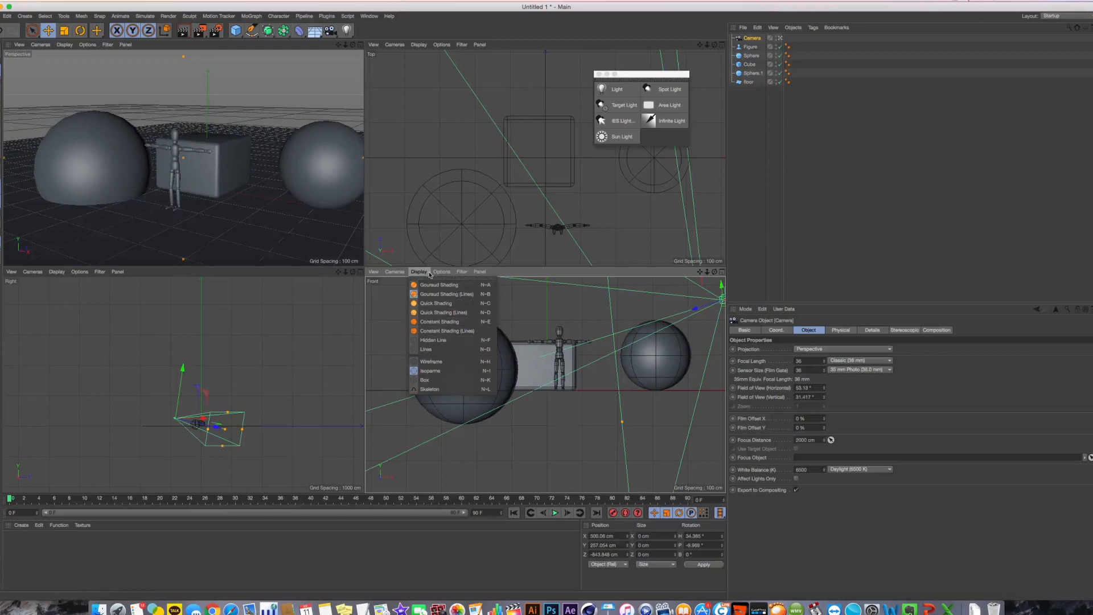
pyautogui.moveTo(396, 272)
pyautogui.click(415, 315)
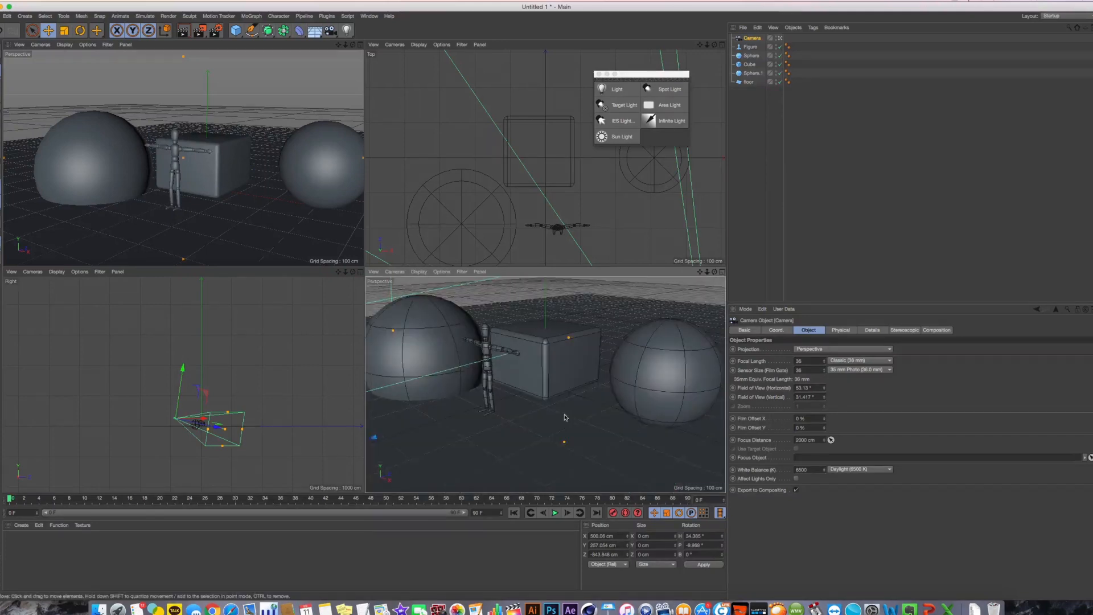
pyautogui.keyDown('alt'); pyautogui.moveTo(544, 353); pyautogui.dragTo(560, 383); pyautogui.keyUp('alt')
pyautogui.scroll(-10, 566, 376)
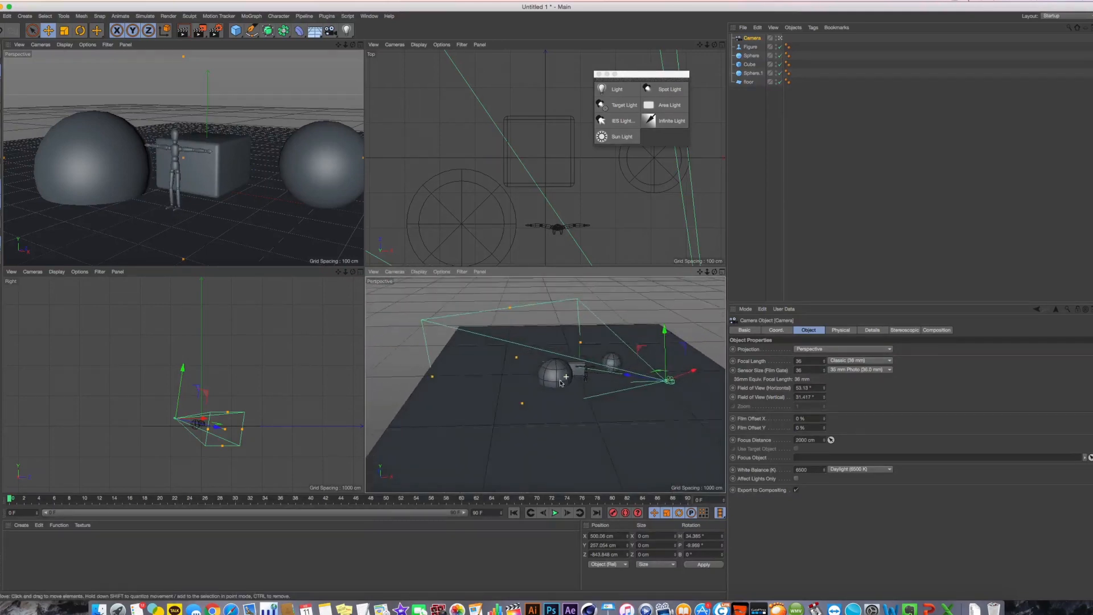
# Maximize the camera view and shift the camera's framing slightly, to about Y 241 cm.
pyautogui.click(196, 365)
pyautogui.middleClick(228, 199)
pyautogui.keyDown('alt'); pyautogui.moveTo(274, 248); pyautogui.dragTo(312, 232, button='middle'); pyautogui.keyUp('alt')
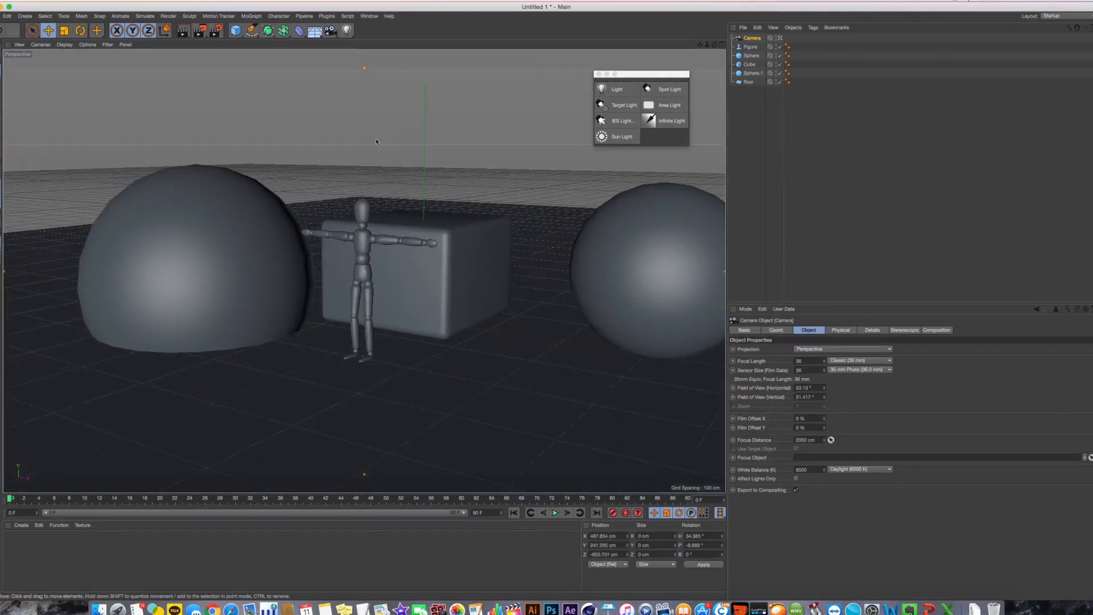
# Add an omni light and place it just behind the camera in the Top view.
pyautogui.click(347, 31)
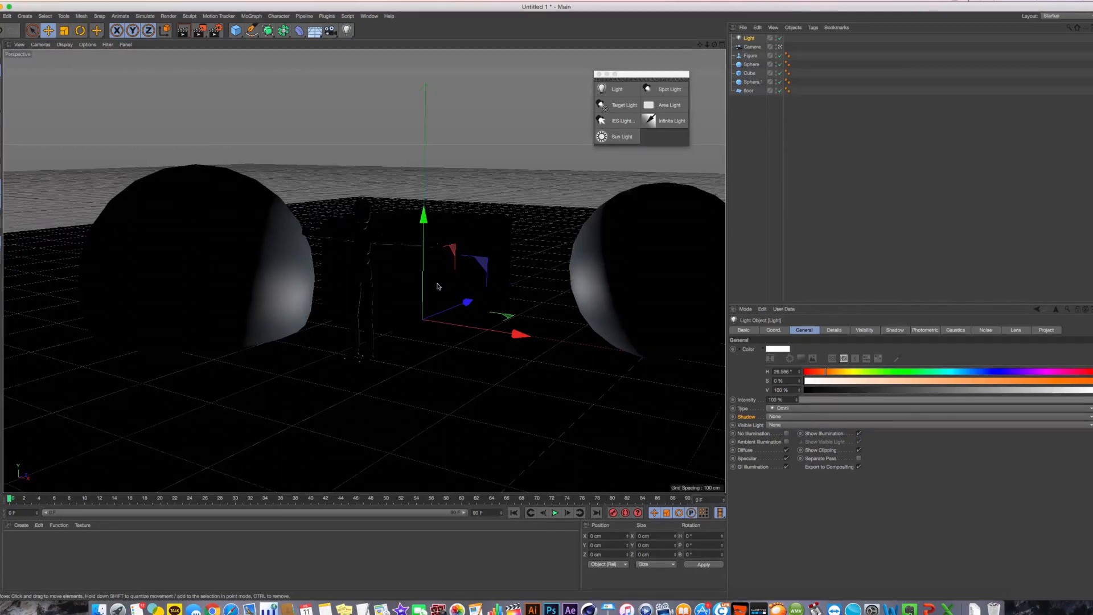
pyautogui.press('F3')
pyautogui.scroll(3, 454, 359)
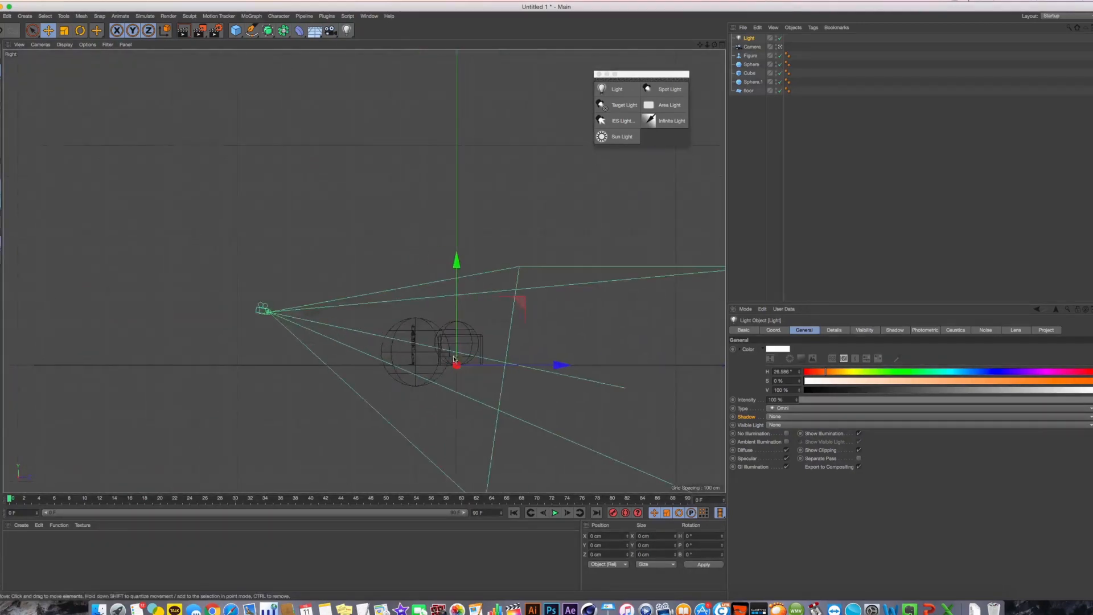
pyautogui.middleClick(543, 196)
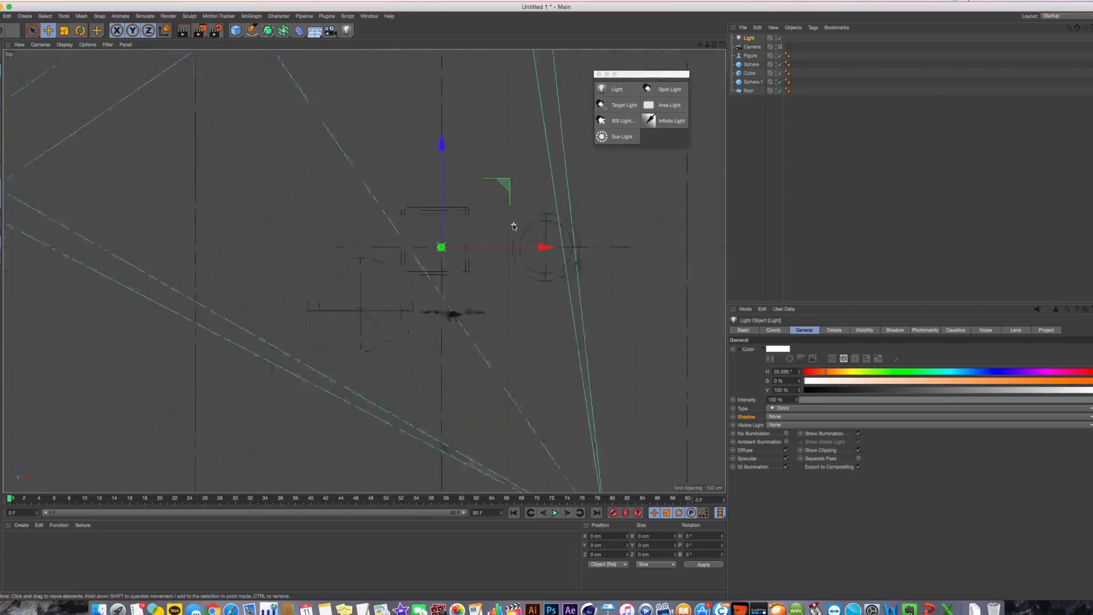
pyautogui.scroll(-4, 543, 196)
pyautogui.moveTo(432, 191); pyautogui.dragTo(548, 378)
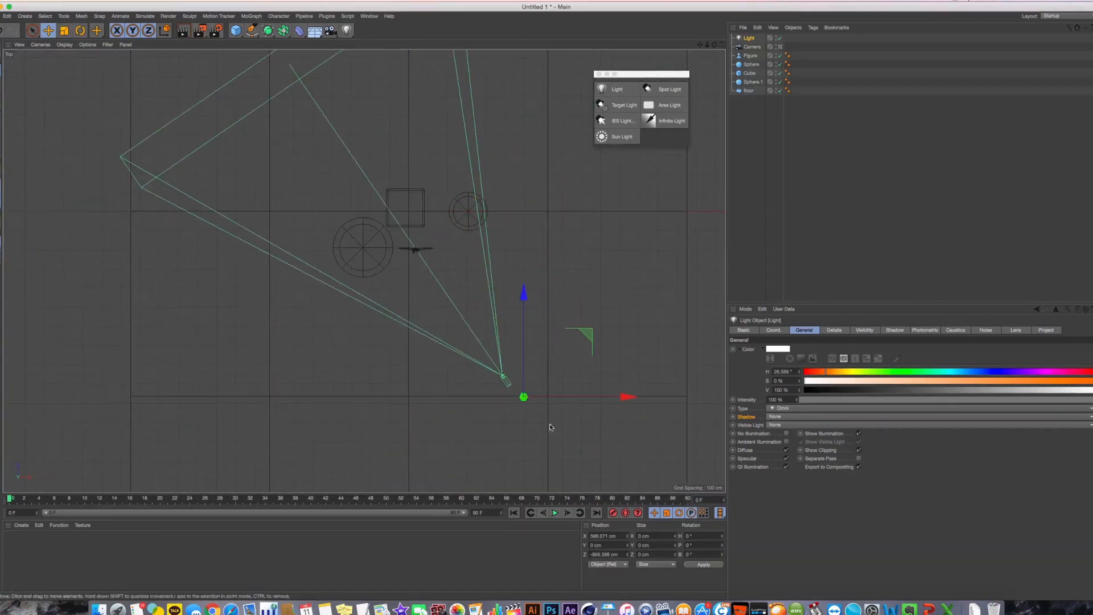
# Raise the new light in the Right view to about Y 905 cm, farther behind the camera, and return to the camera view.
pyautogui.middleClick(373, 322)
pyautogui.middleClick(229, 332)
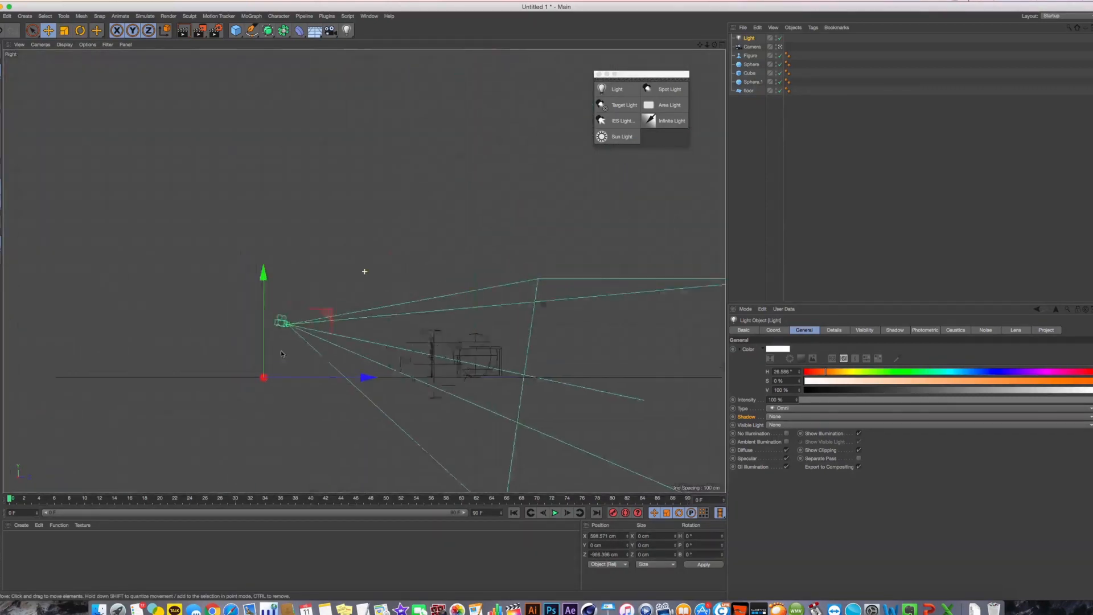
pyautogui.moveTo(398, 325); pyautogui.dragTo(263, 181)
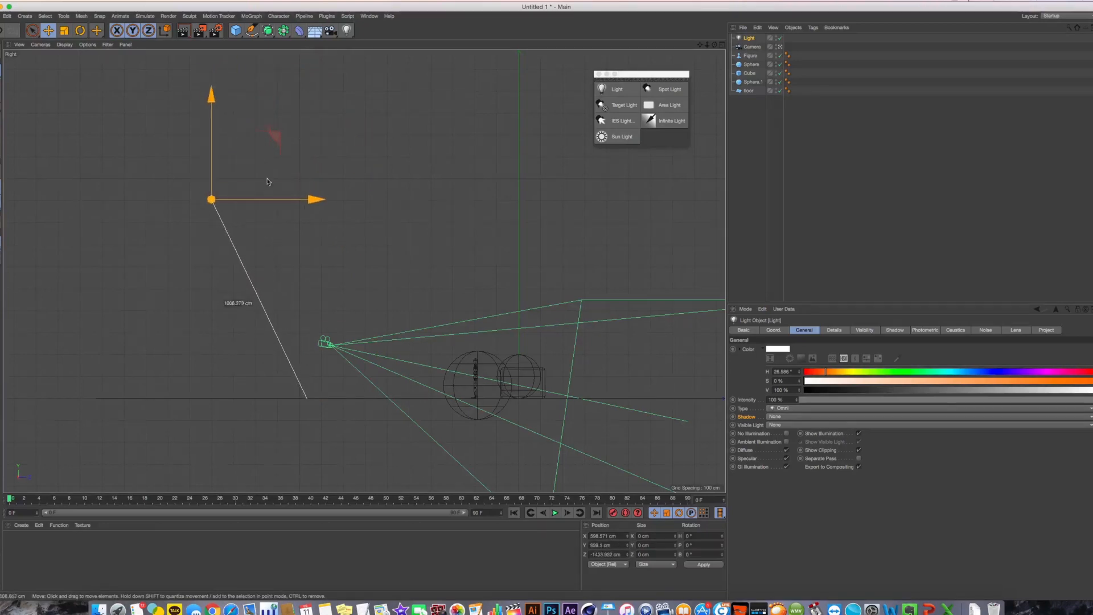
pyautogui.middleClick(263, 181)
pyautogui.middleClick(205, 143)
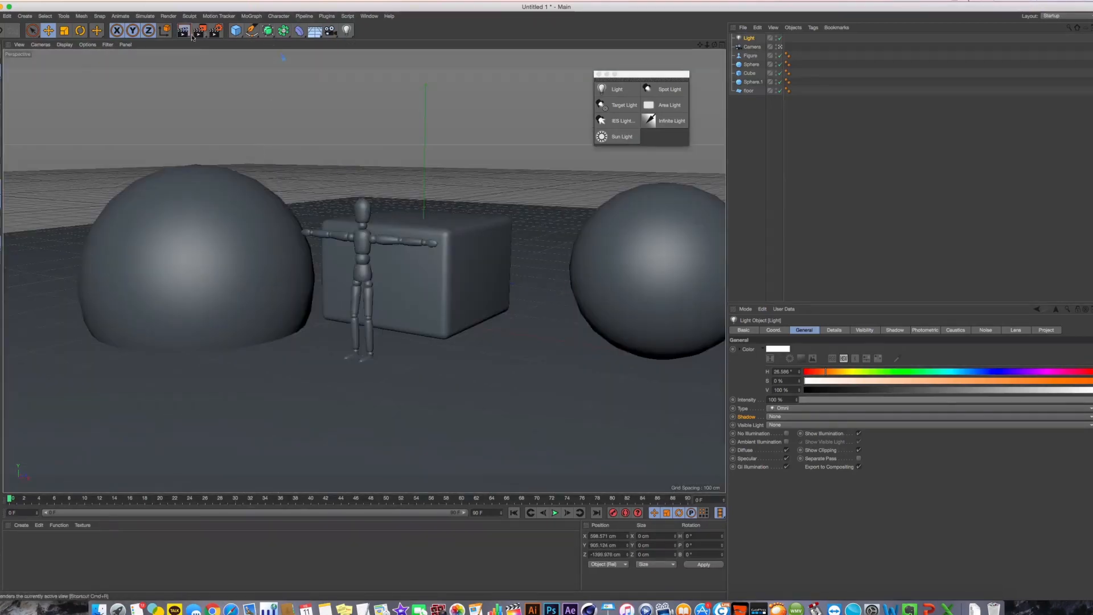
# Bring the light lower and closer to the camera, to about Z -1009 cm, and render the camera view.
pyautogui.middleClick(433, 335)
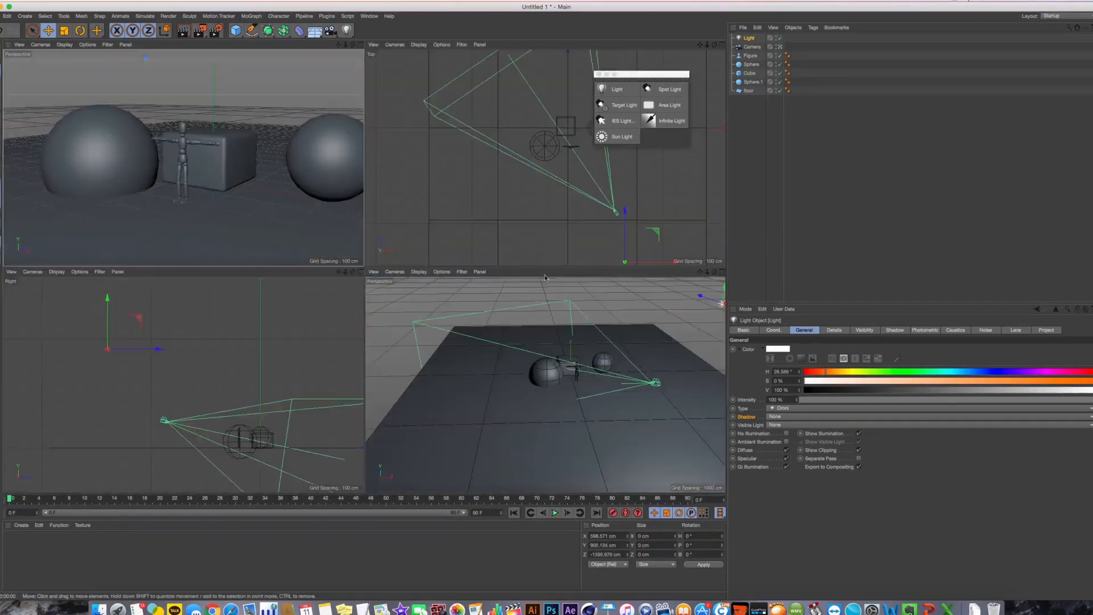
pyautogui.keyDown('alt'); pyautogui.moveTo(545, 284); pyautogui.dragTo(527, 307, button='middle'); pyautogui.keyUp('alt')
pyautogui.moveTo(637, 237); pyautogui.dragTo(634, 200)
pyautogui.moveTo(195, 347); pyautogui.dragTo(195, 376)
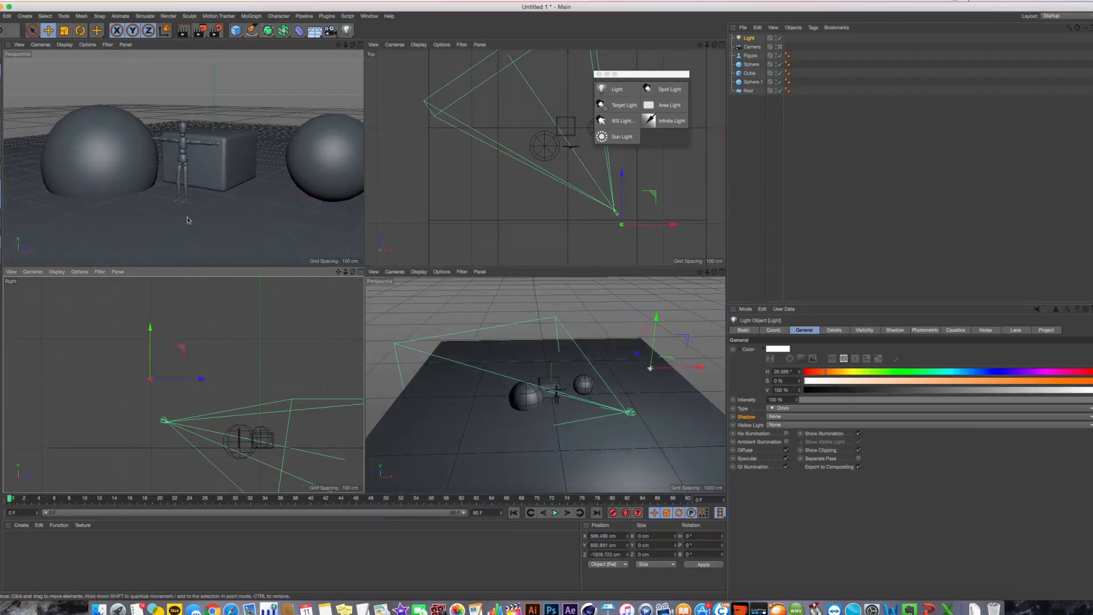
pyautogui.middleClick(188, 220)
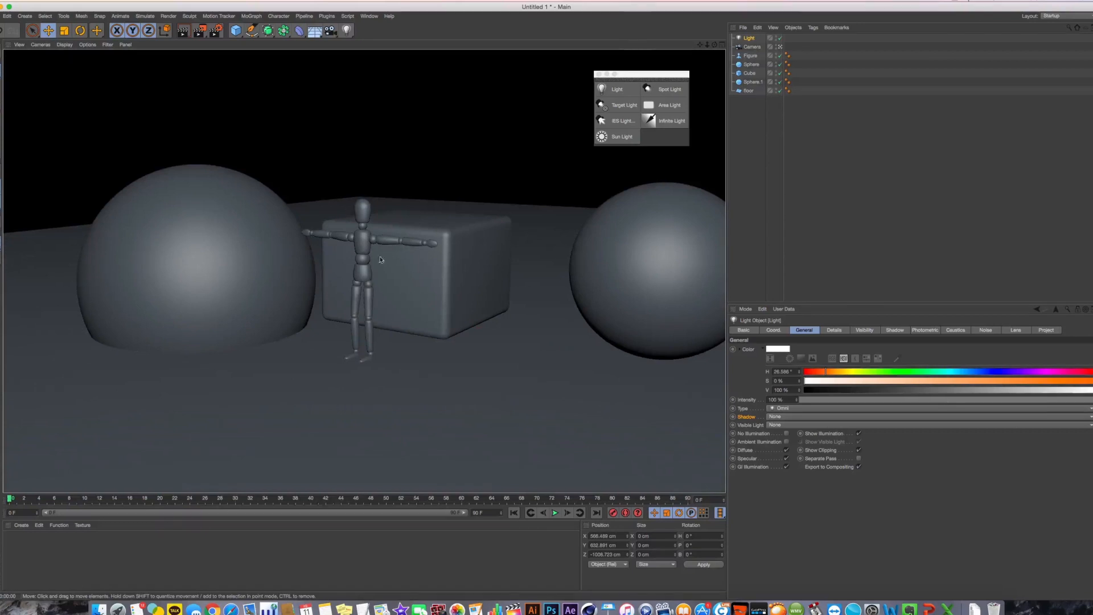
# Set the light's shadow type to Shadow Maps (Soft) and render the camera view.
pyautogui.click(784, 418)
pyautogui.click(788, 433)
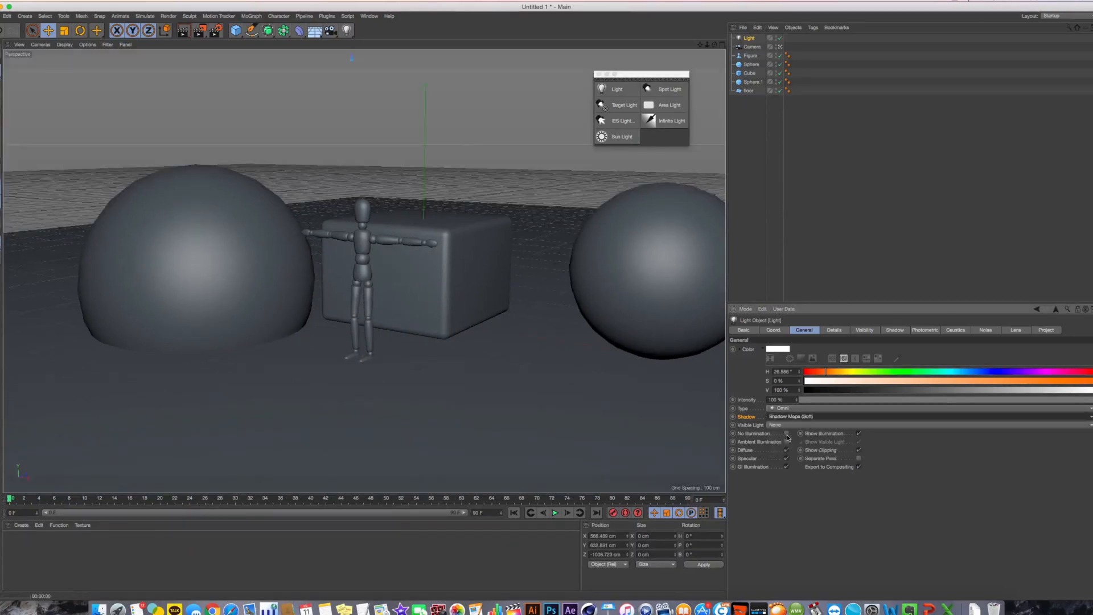
pyautogui.press('super+r')
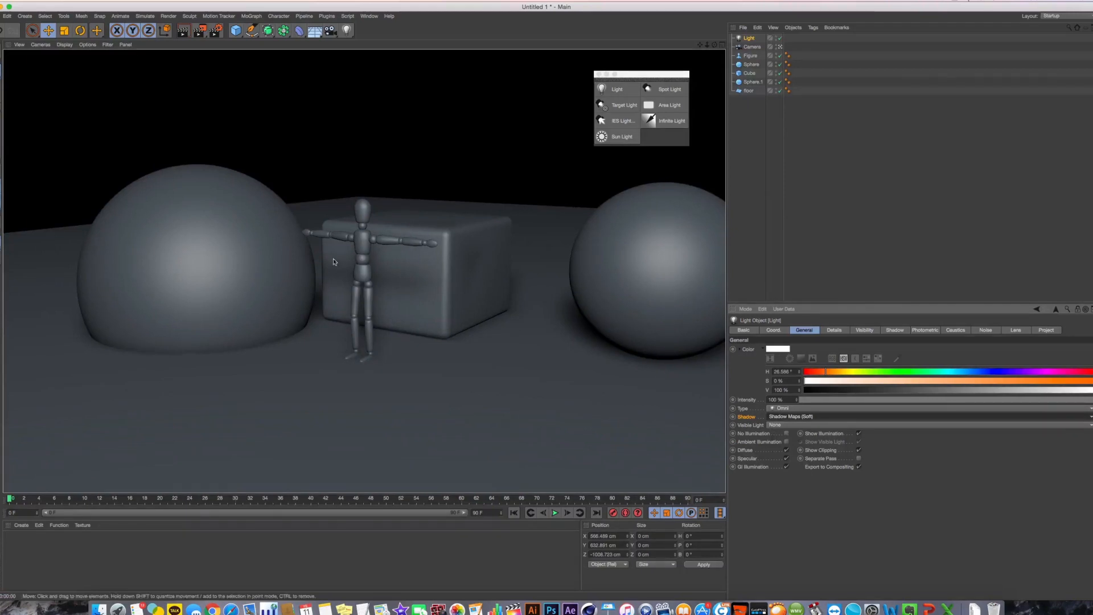
# Move the light nearer the objects in the Top view, to about X 438 cm and Z -834 cm, and render the camera view.
pyautogui.middleClick(334, 262)
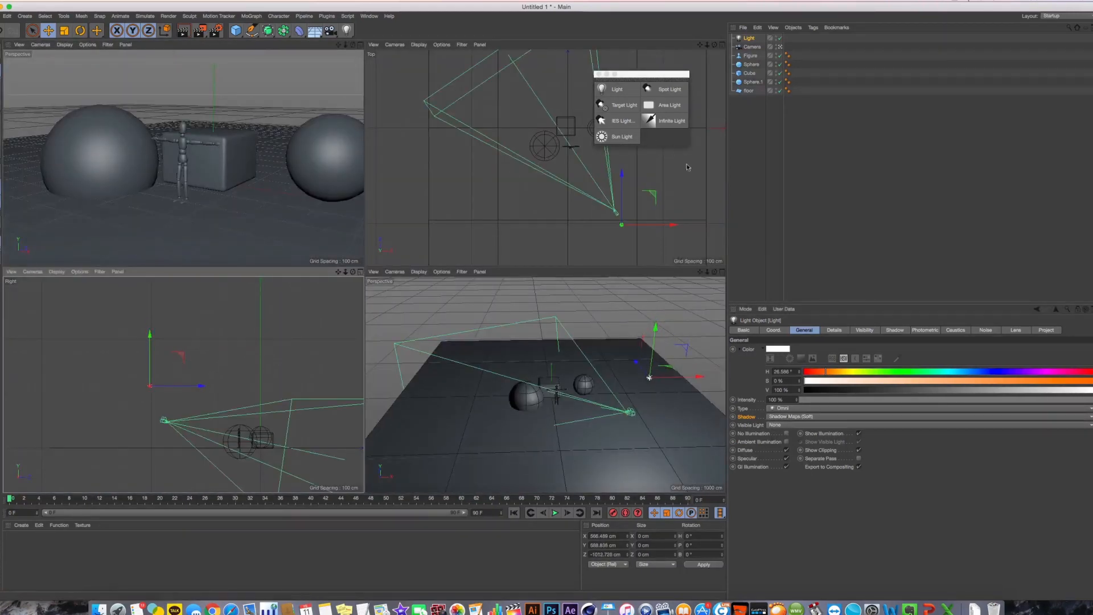
pyautogui.moveTo(634, 197); pyautogui.dragTo(621, 180)
pyautogui.keyDown('alt'); pyautogui.moveTo(558, 347); pyautogui.dragTo(619, 348); pyautogui.keyUp('alt')
pyautogui.middleClick(213, 60)
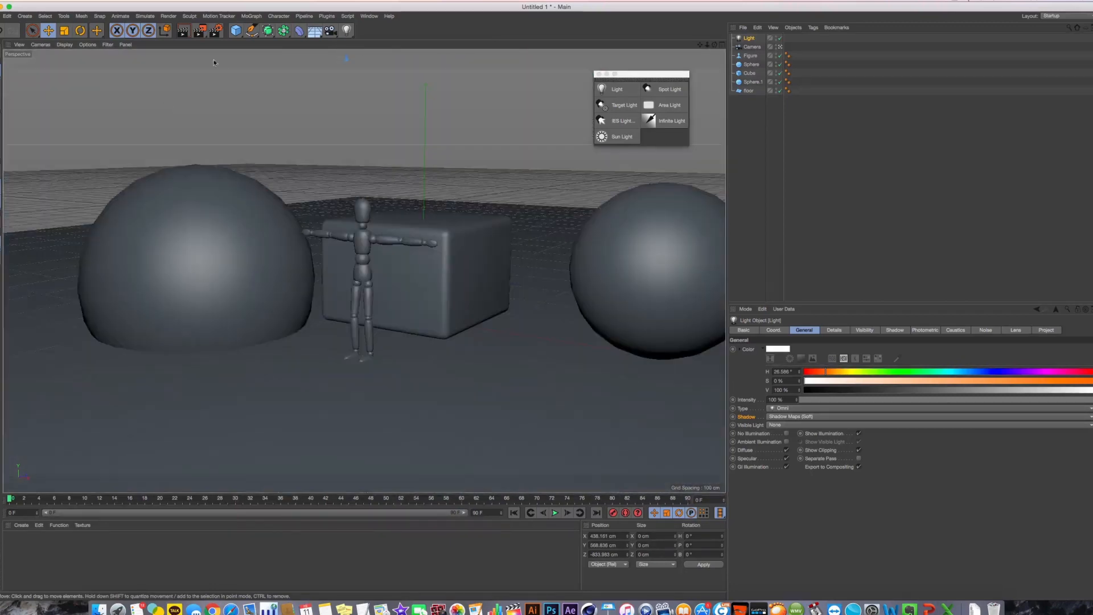
pyautogui.press('super+r')
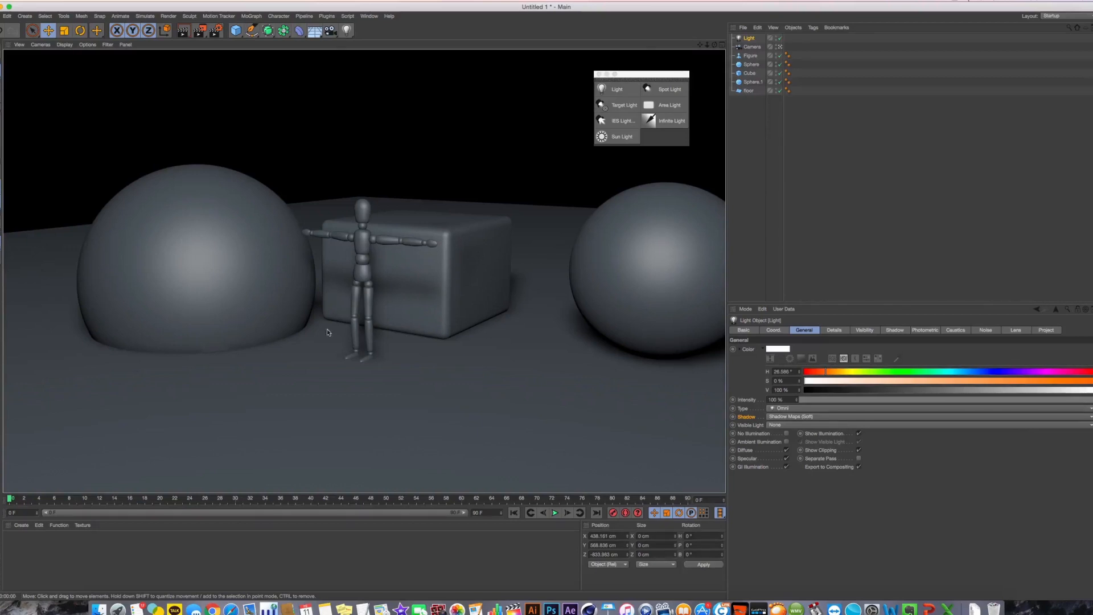
# Raise the light in the Right view and pull it back to about Y 653 cm and Z -950 cm, then render the camera view.
pyautogui.middleClick(582, 280)
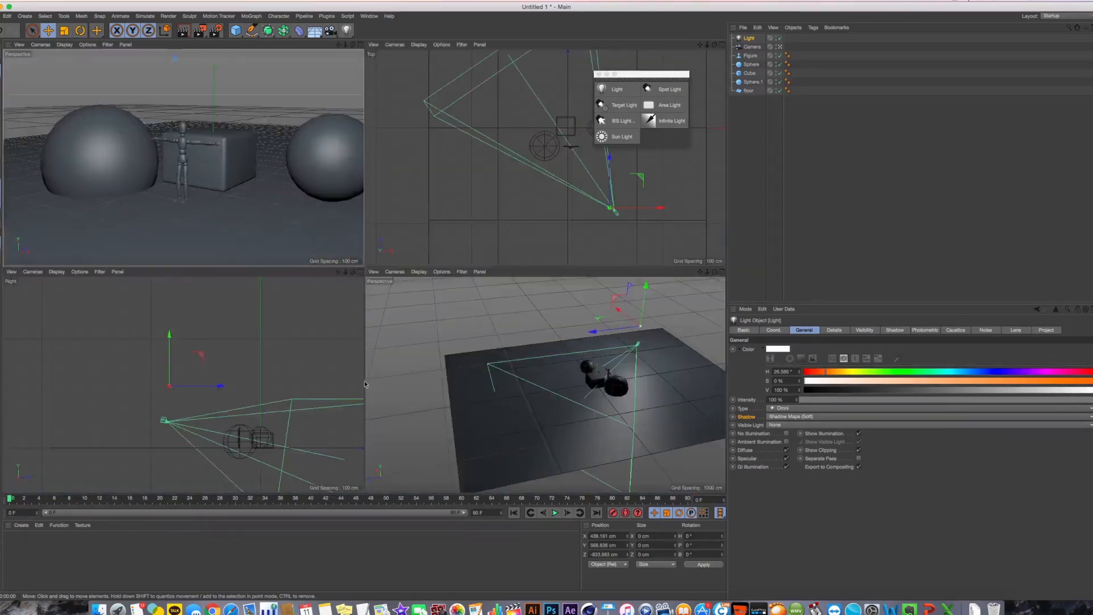
pyautogui.middleClick(292, 400)
pyautogui.keyDown('alt'); pyautogui.moveTo(319, 344); pyautogui.dragTo(305, 359, button='middle'); pyautogui.keyUp('alt')
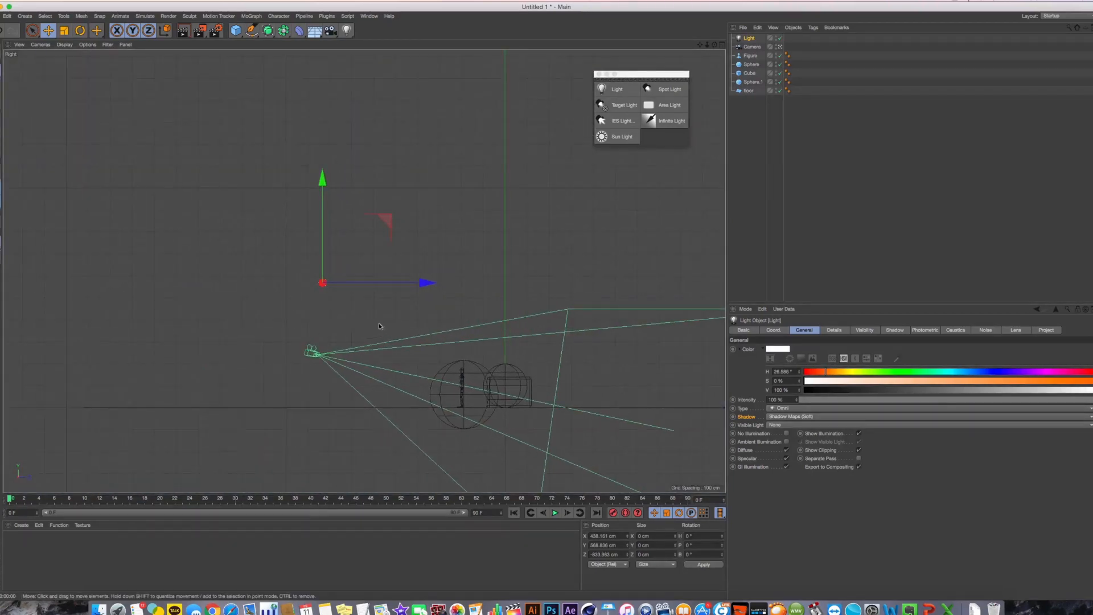
pyautogui.moveTo(374, 239)
pyautogui.mouseDown()
pyautogui.moveTo(355, 239)
pyautogui.moveTo(353, 222)
pyautogui.mouseUp()
pyautogui.middleClick(349, 233)
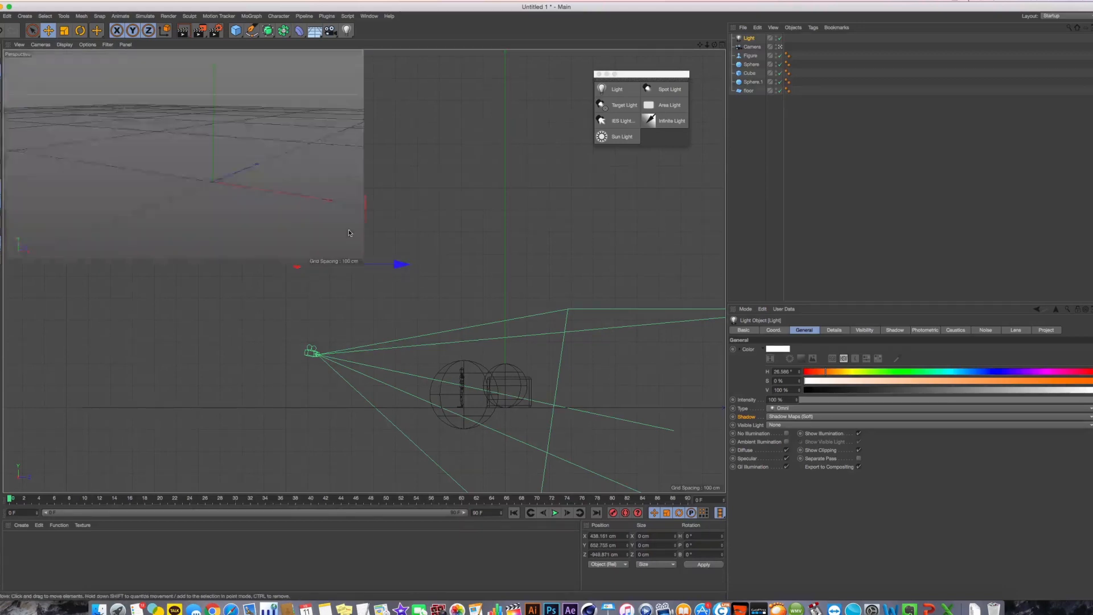
pyautogui.middleClick(348, 230)
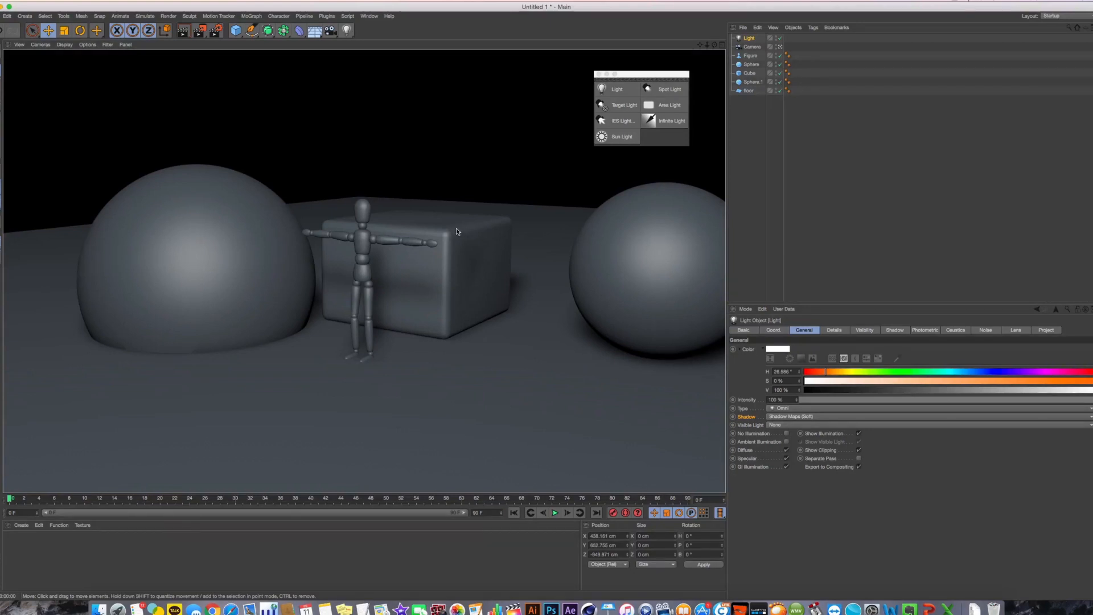
pyautogui.middleClick(402, 238)
pyautogui.middleClick(293, 178)
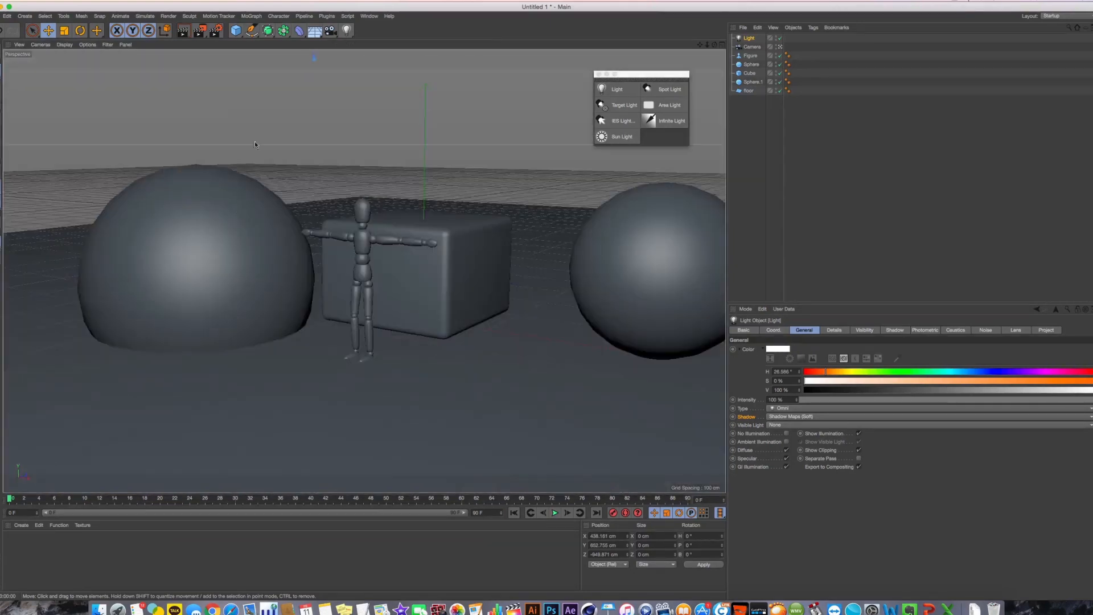
# Delete the camera object from the scene.
pyautogui.click(755, 49)
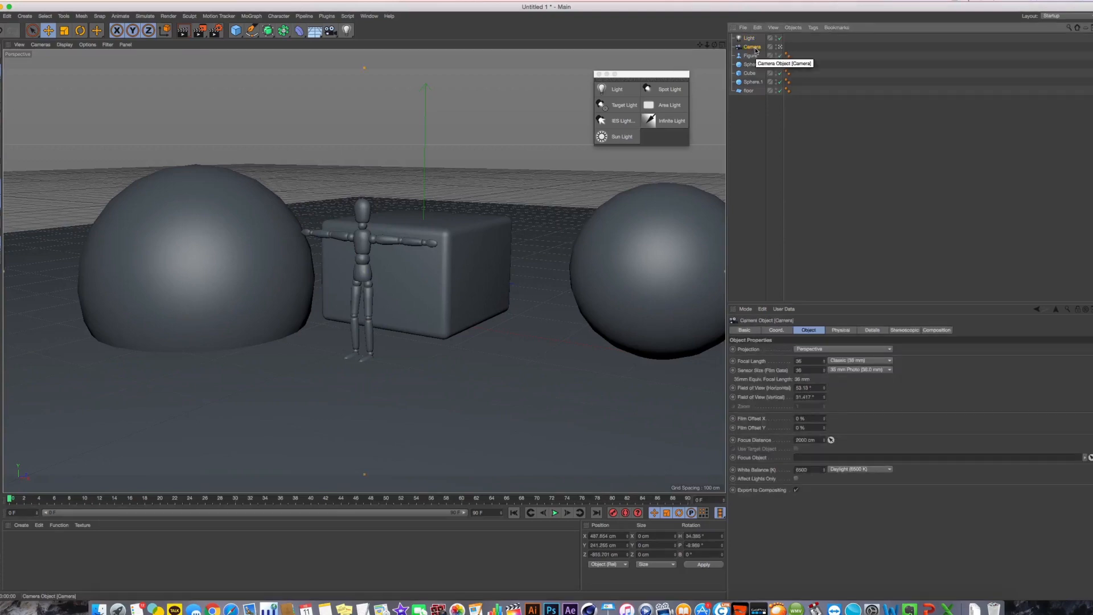
pyautogui.press('Delete')
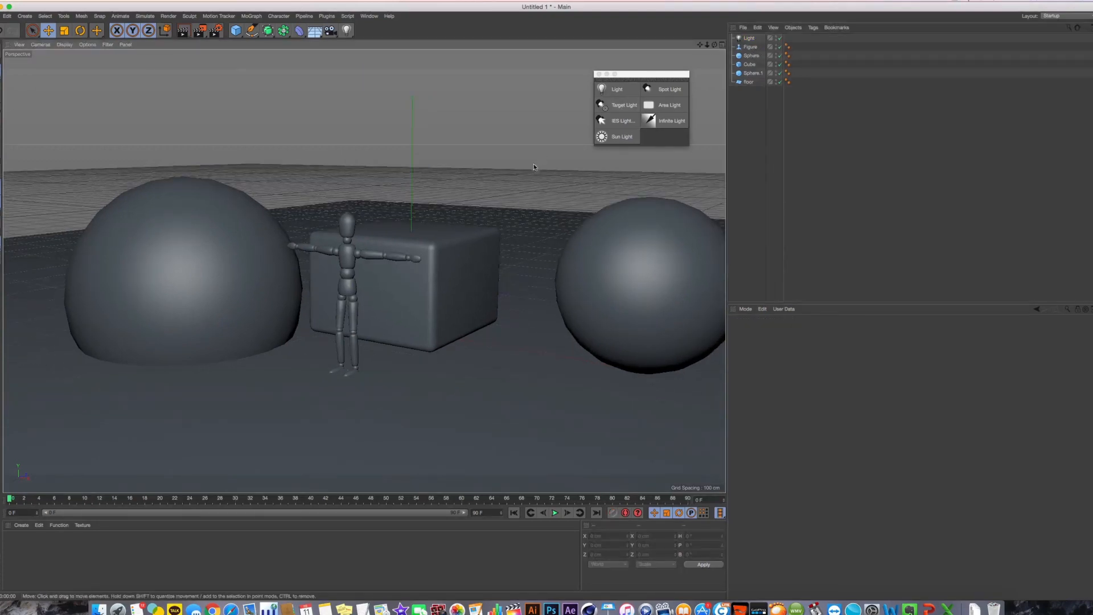
pyautogui.keyDown('alt'); pyautogui.moveTo(534, 163); pyautogui.dragTo(507, 213); pyautogui.keyUp('alt')
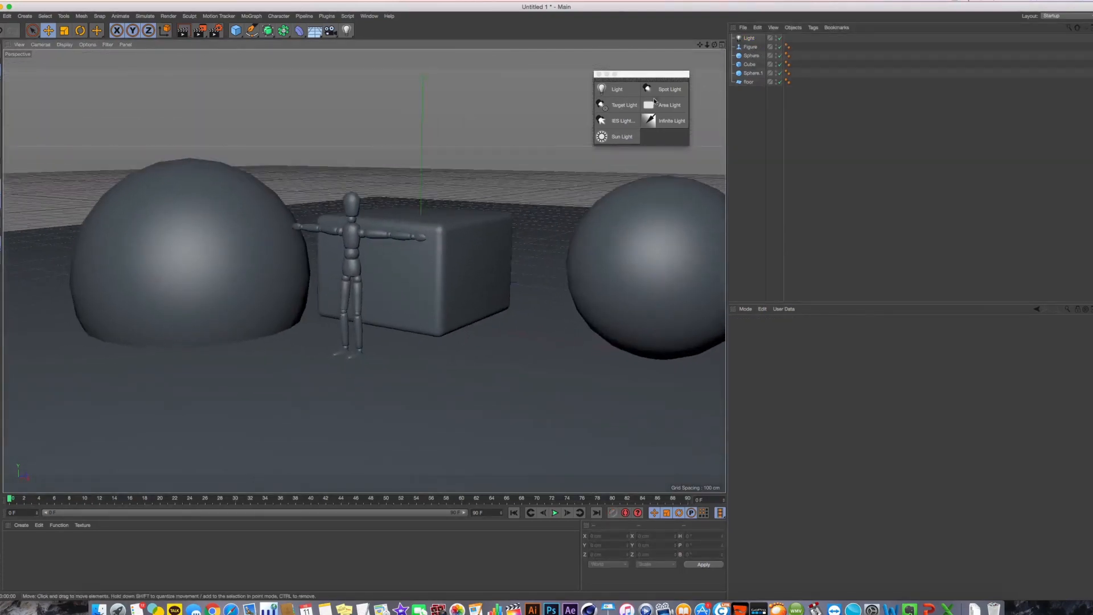
# Turn off the light's Specular option, render a close view of the large sphere and figure, and turn Specular back on.
pyautogui.click(747, 39)
pyautogui.keyDown('alt'); pyautogui.moveTo(645, 379); pyautogui.dragTo(262, 256); pyautogui.keyUp('alt')
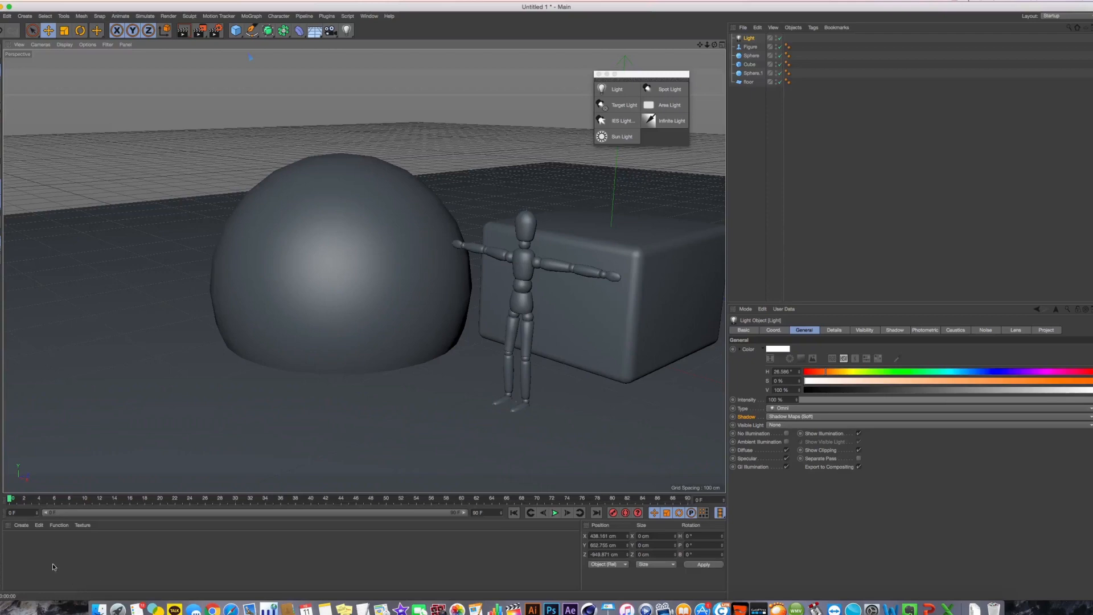
pyautogui.keyDown('alt'); pyautogui.moveTo(384, 256); pyautogui.dragTo(376, 254); pyautogui.keyUp('alt')
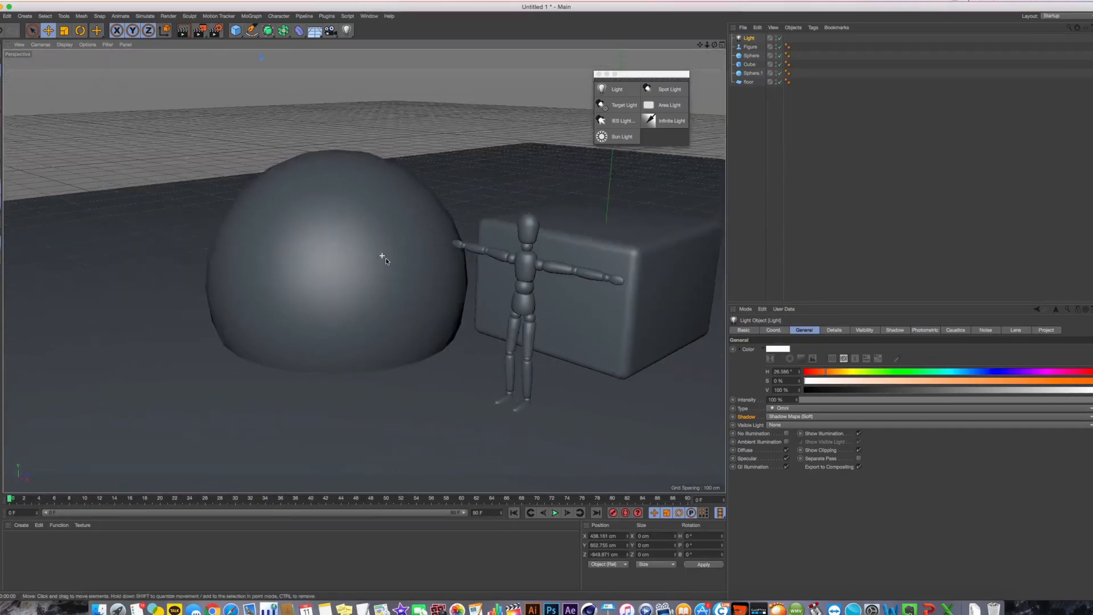
pyautogui.keyDown('alt'); pyautogui.moveTo(363, 250); pyautogui.dragTo(354, 252, button='middle'); pyautogui.keyUp('alt')
pyautogui.keyDown('alt'); pyautogui.moveTo(358, 247); pyautogui.dragTo(326, 303, button='right'); pyautogui.keyUp('alt')
pyautogui.keyDown('alt'); pyautogui.moveTo(366, 268); pyautogui.dragTo(253, 277); pyautogui.keyUp('alt')
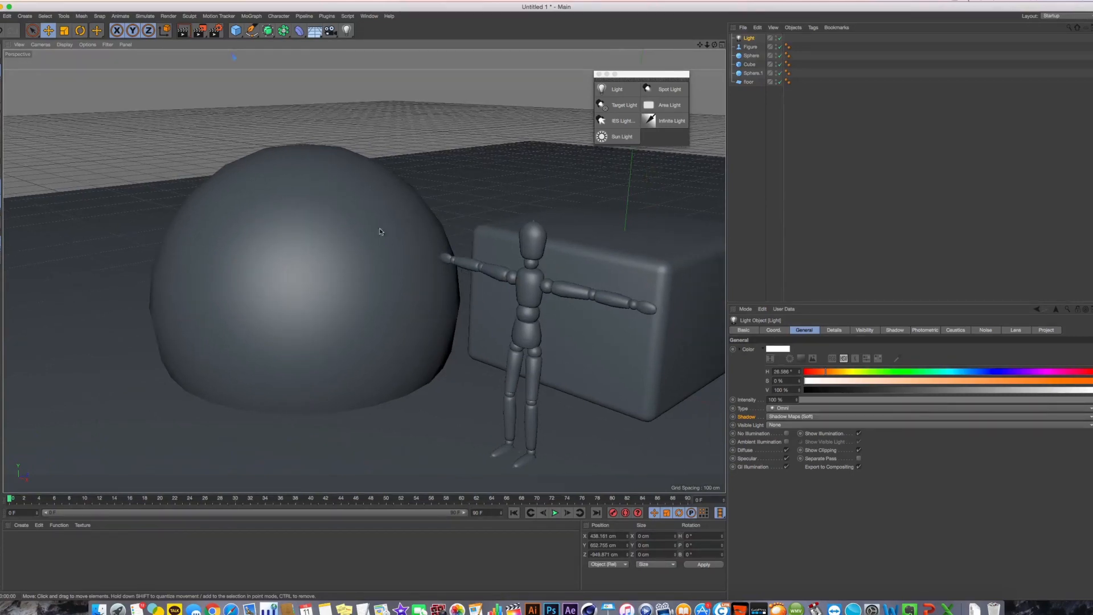
pyautogui.keyDown('alt'); pyautogui.moveTo(500, 302); pyautogui.dragTo(492, 292, button='middle'); pyautogui.keyUp('alt')
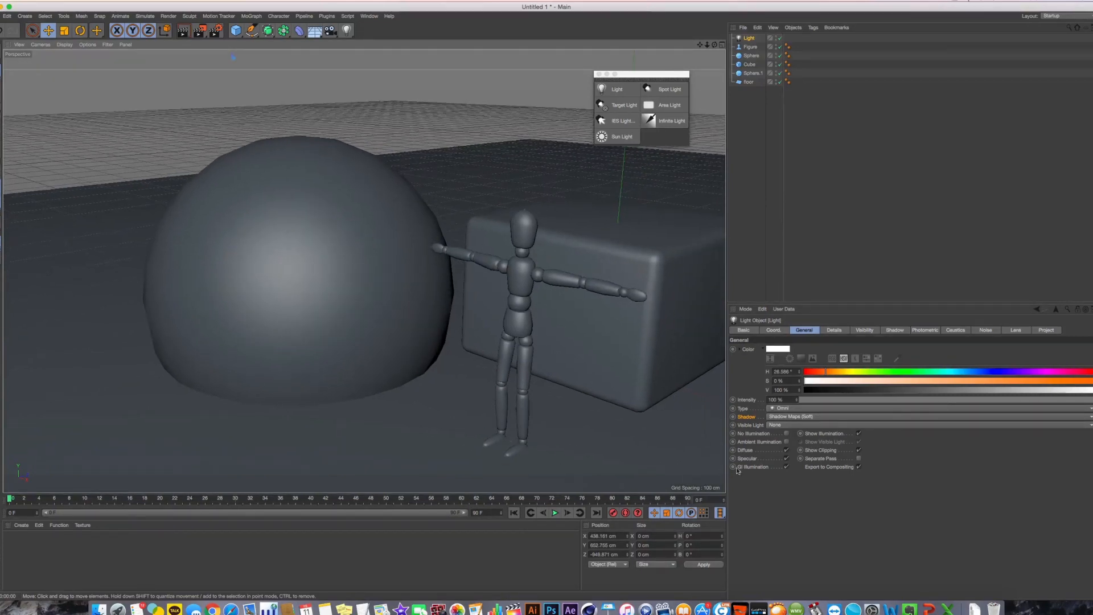
pyautogui.click(786, 458)
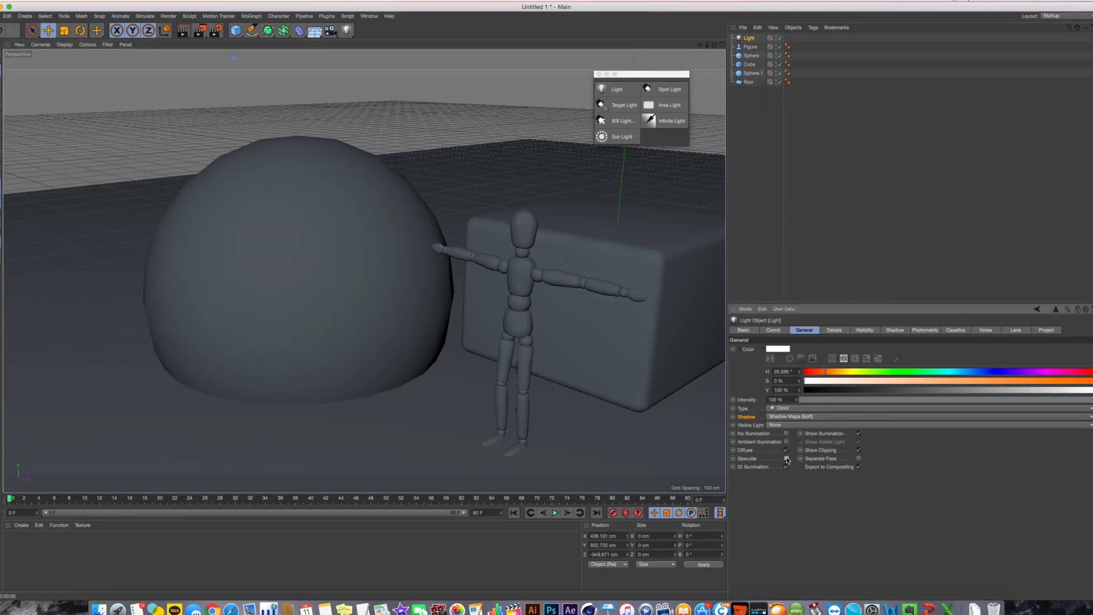
pyautogui.click(787, 458)
pyautogui.click(787, 458)
pyautogui.click(787, 459)
pyautogui.click(787, 458)
pyautogui.hotkey('ctrl', 'r')
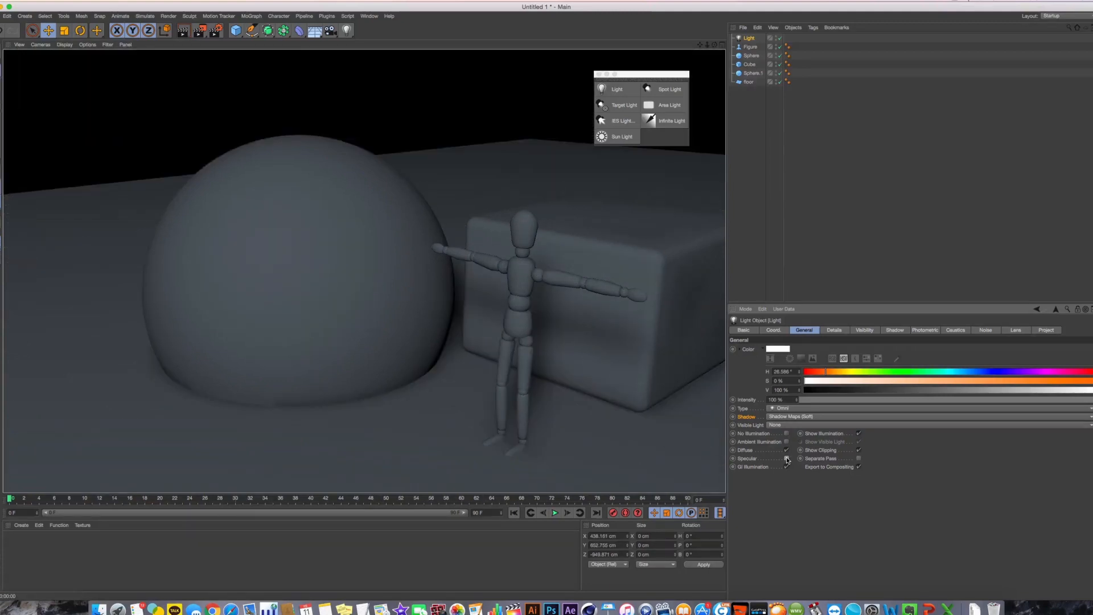
pyautogui.click(787, 458)
# Disable the light's Specular option again, render from slightly farther back, and re-enable it.
pyautogui.keyDown('alt'); pyautogui.moveTo(493, 284); pyautogui.dragTo(473, 283, button='middle'); pyautogui.keyUp('alt')
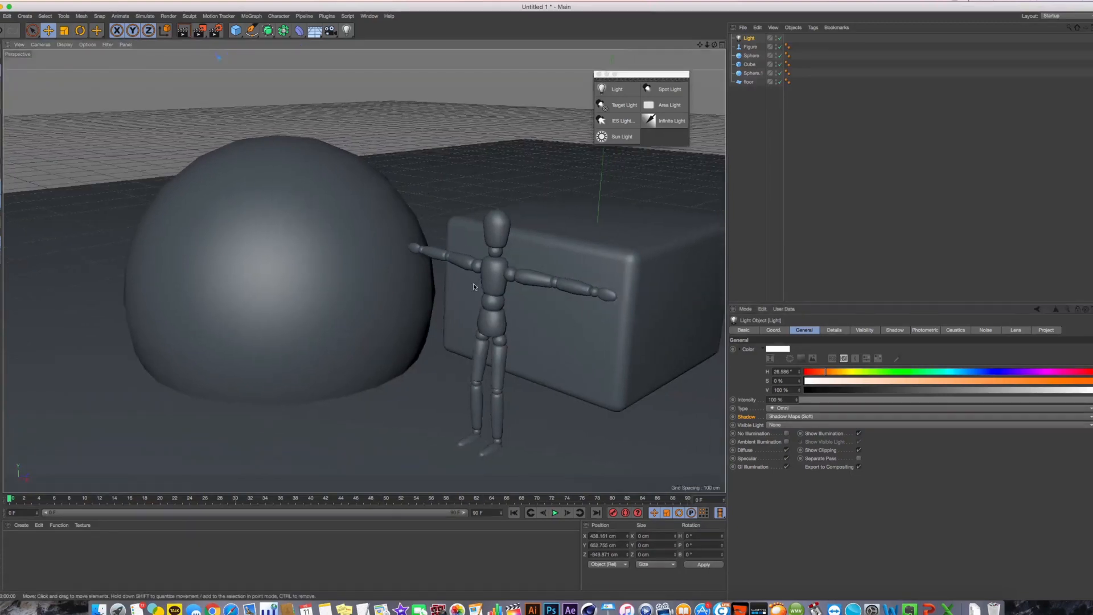
pyautogui.scroll(-3, 474, 287)
pyautogui.click(786, 458)
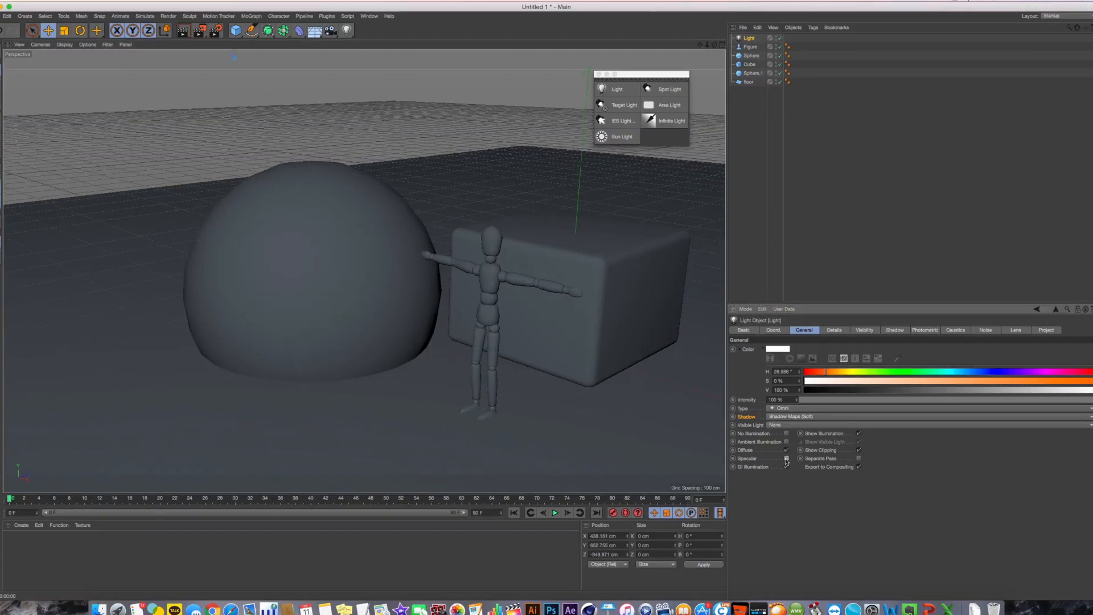
pyautogui.hotkey('ctrl', 'r')
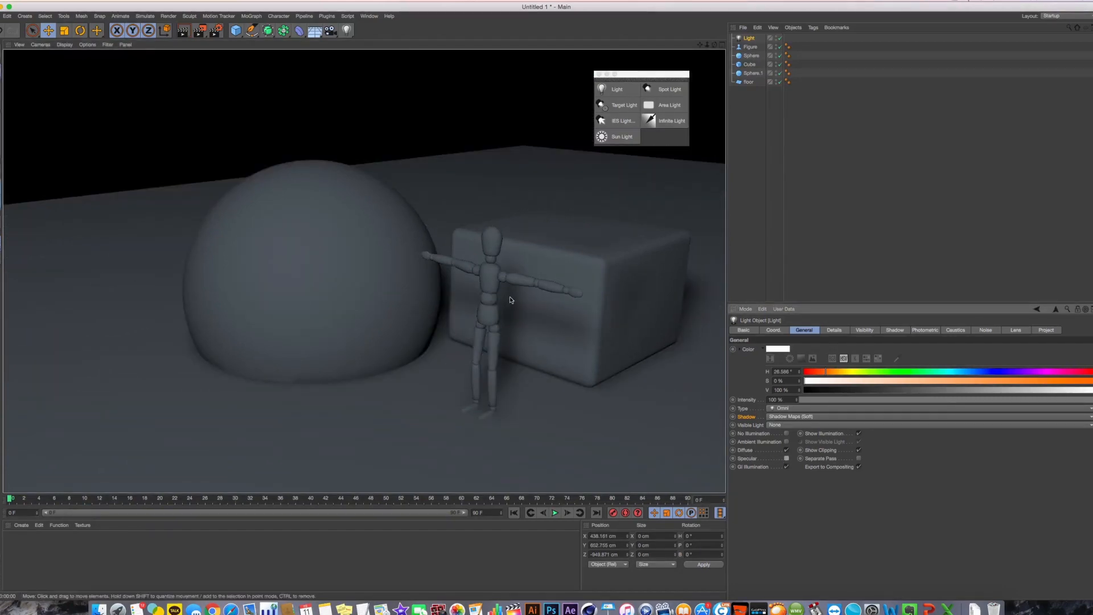
pyautogui.click(786, 458)
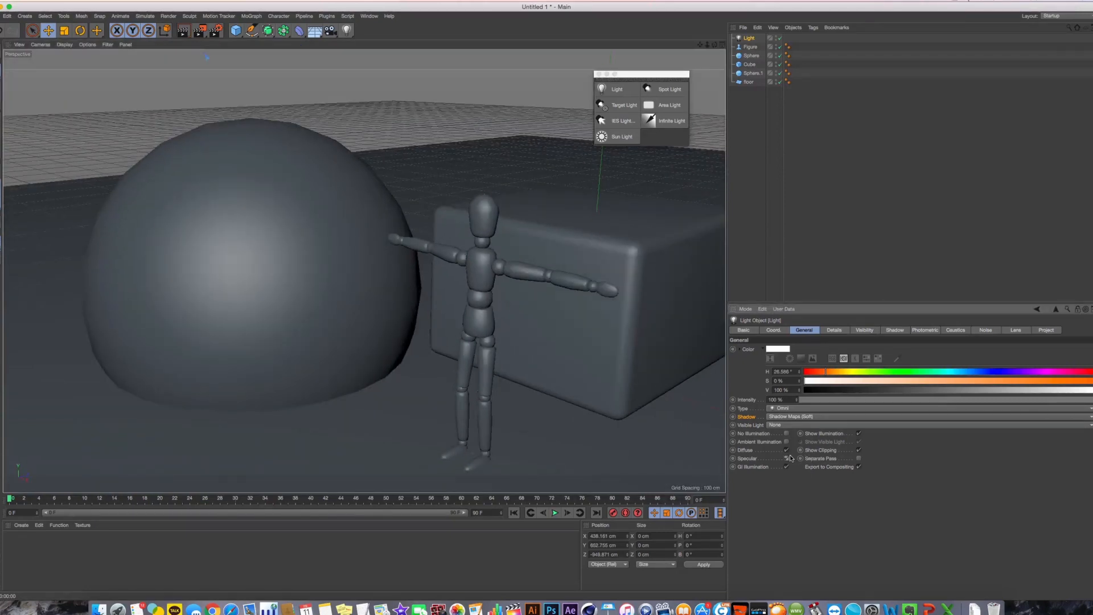
# Turn off the light's Diffuse option, keeping Specular on, and render close and wider views of the objects.
pyautogui.click(787, 450)
pyautogui.hotkey('ctrl', 'r')
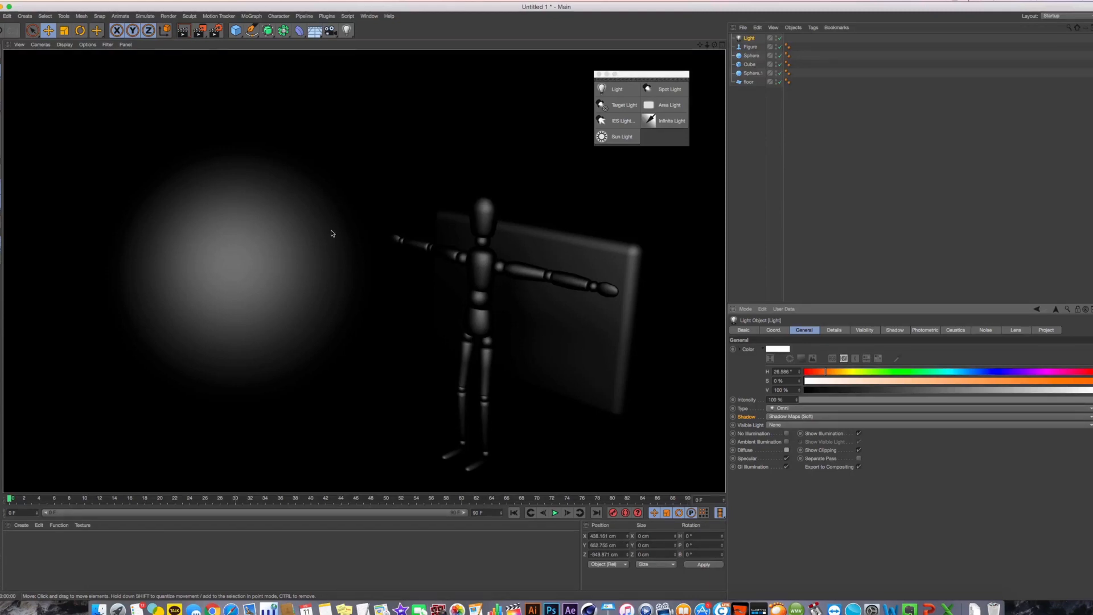
pyautogui.scroll(-5, 332, 233)
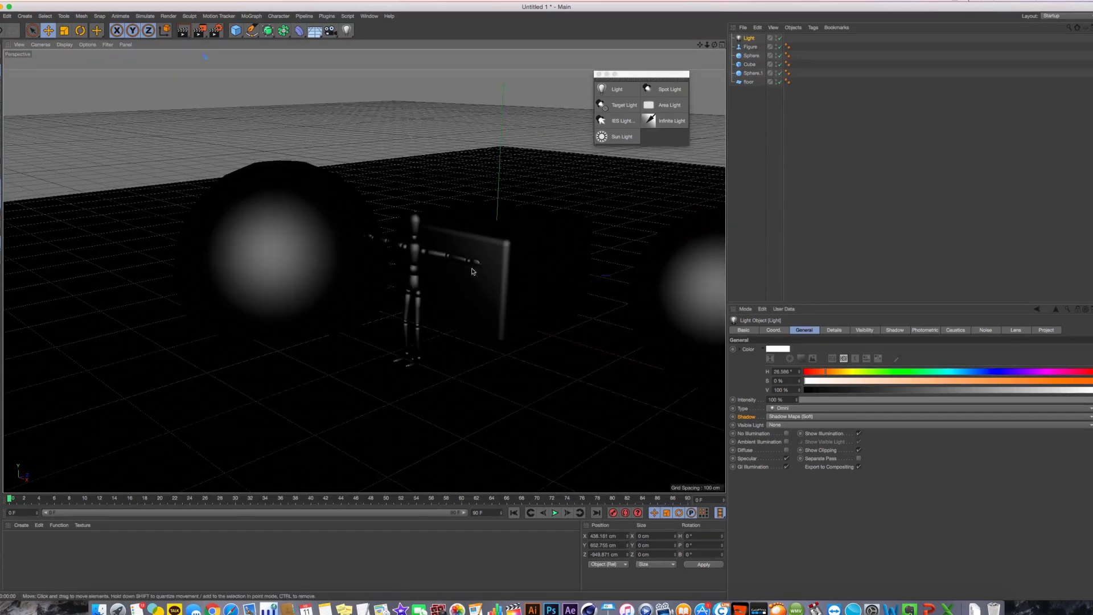
pyautogui.keyDown('alt'); pyautogui.moveTo(386, 279); pyautogui.dragTo(456, 274); pyautogui.keyUp('alt')
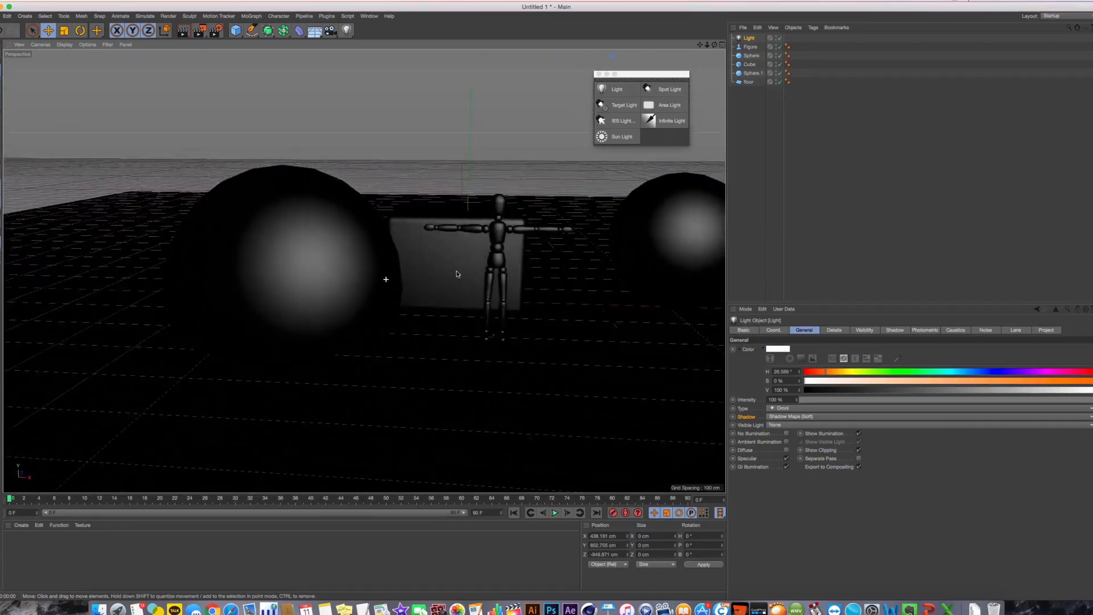
pyautogui.keyDown('alt'); pyautogui.moveTo(456, 273); pyautogui.dragTo(426, 286, button='middle'); pyautogui.keyUp('alt')
pyautogui.keyDown('alt'); pyautogui.moveTo(426, 285); pyautogui.dragTo(363, 154); pyautogui.keyUp('alt')
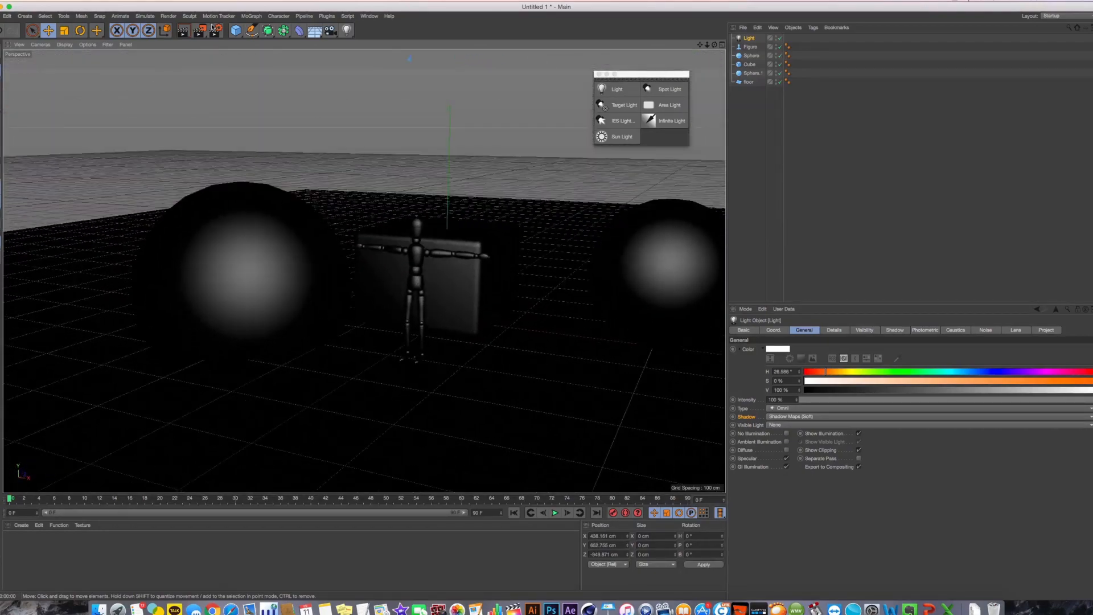
pyautogui.press('super+r')
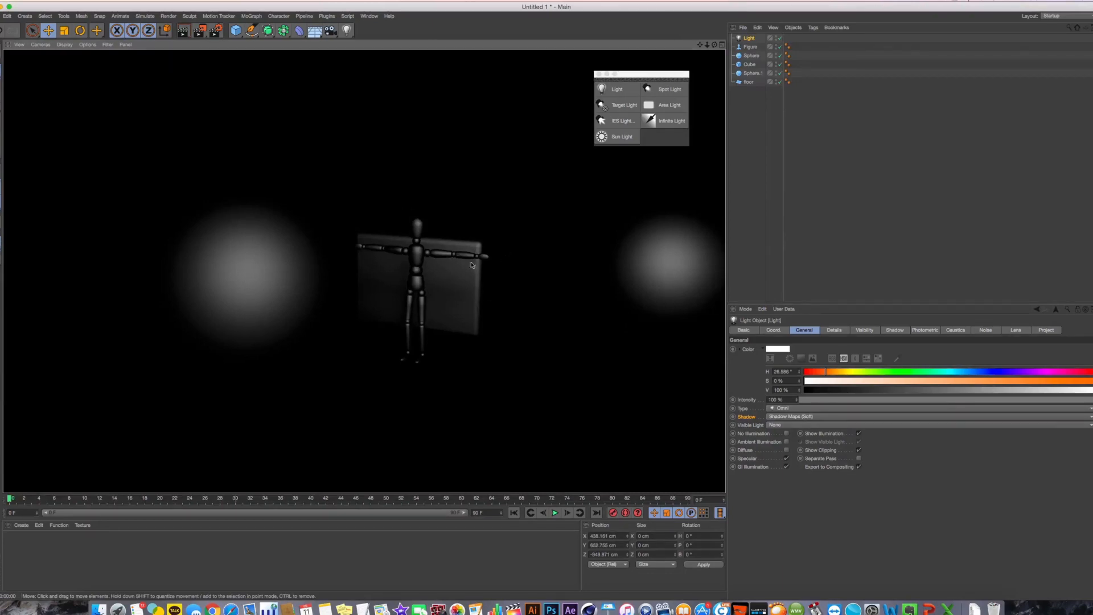
pyautogui.keyDown('alt'); pyautogui.moveTo(456, 271); pyautogui.dragTo(422, 276); pyautogui.keyUp('alt')
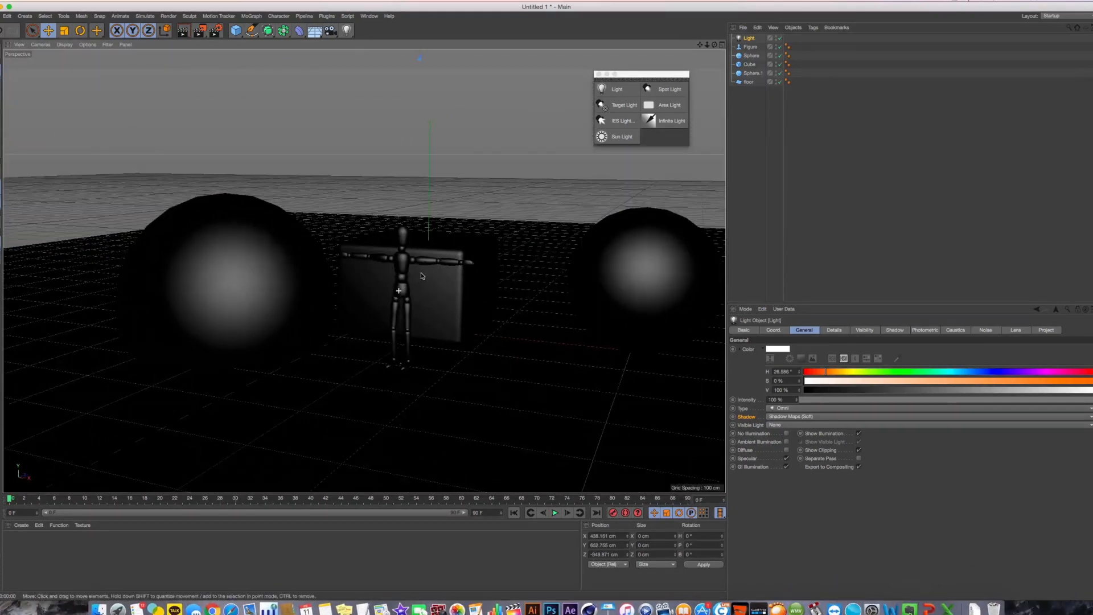
# Disable the figure, both spheres, the cube and the floor, and add a MoText object with the default text.
pyautogui.moveTo(780, 47); pyautogui.dragTo(780, 82)
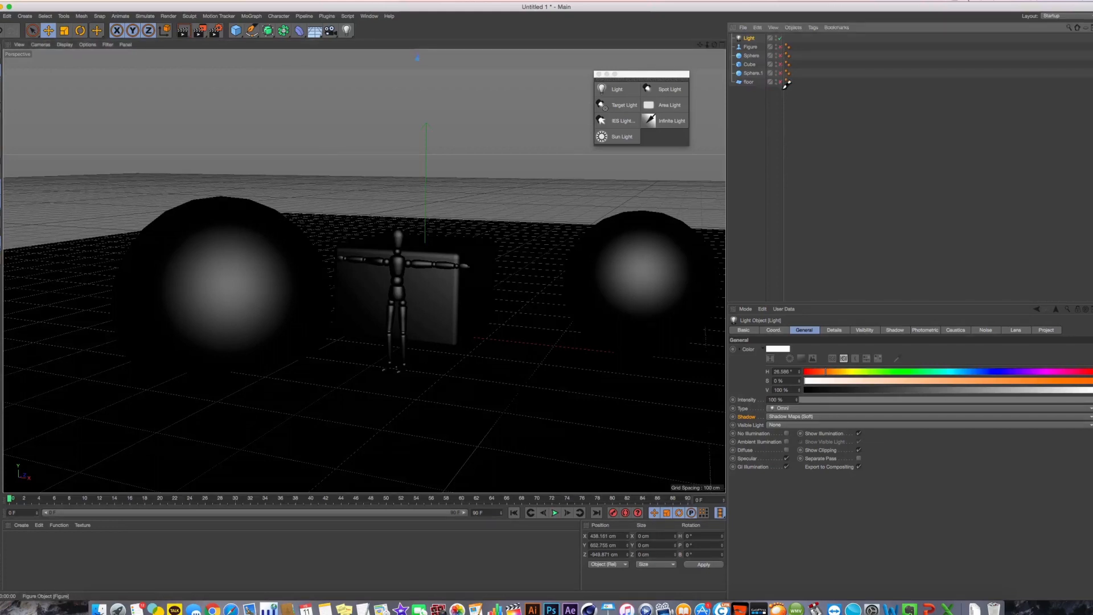
pyautogui.click(251, 16)
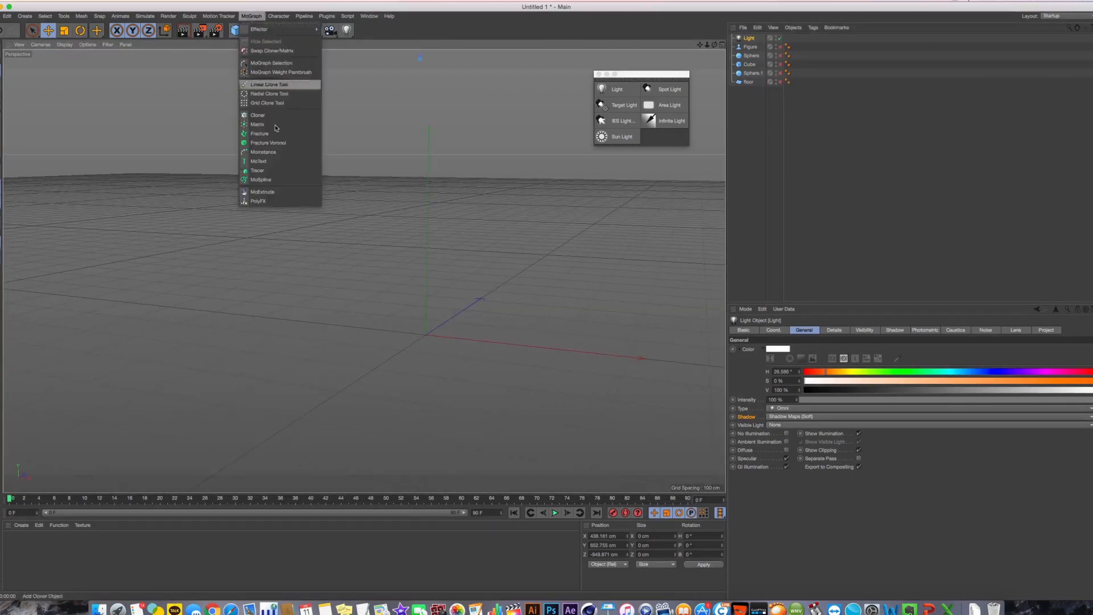
pyautogui.click(266, 162)
pyautogui.keyDown('alt'); pyautogui.moveTo(447, 259); pyautogui.dragTo(484, 264); pyautogui.keyUp('alt')
pyautogui.keyDown('alt'); pyautogui.moveTo(483, 265); pyautogui.dragTo(376, 249, button='middle'); pyautogui.keyUp('alt')
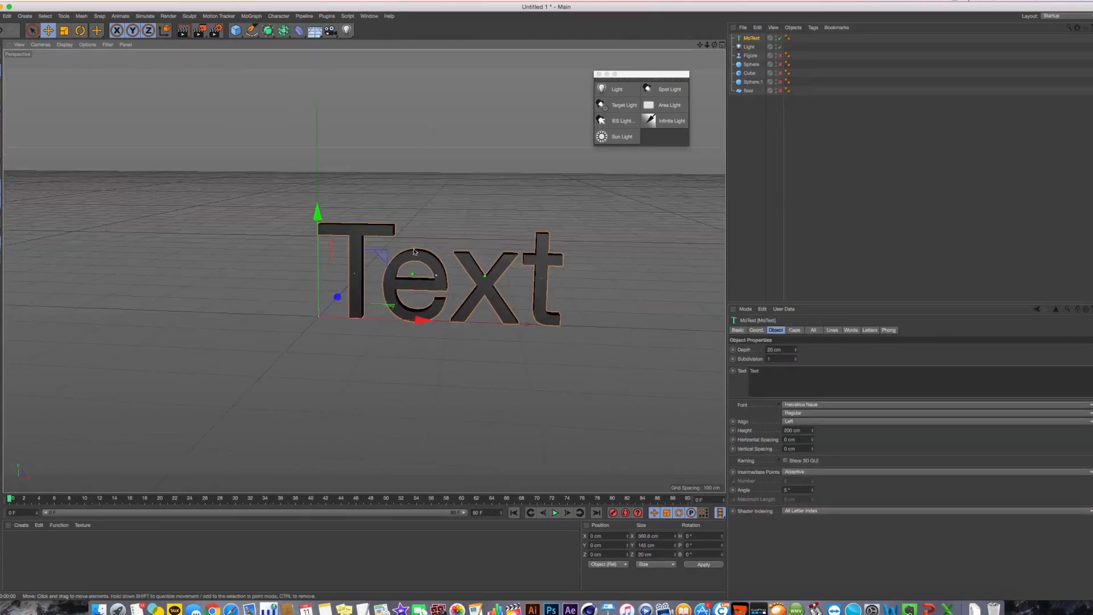
pyautogui.keyDown('alt'); pyautogui.moveTo(376, 249); pyautogui.dragTo(432, 266); pyautogui.keyUp('alt')
pyautogui.keyDown('alt'); pyautogui.moveTo(432, 266); pyautogui.dragTo(435, 244, button='right'); pyautogui.keyUp('alt')
pyautogui.keyDown('alt'); pyautogui.moveTo(436, 244); pyautogui.dragTo(423, 240, button='middle'); pyautogui.keyUp('alt')
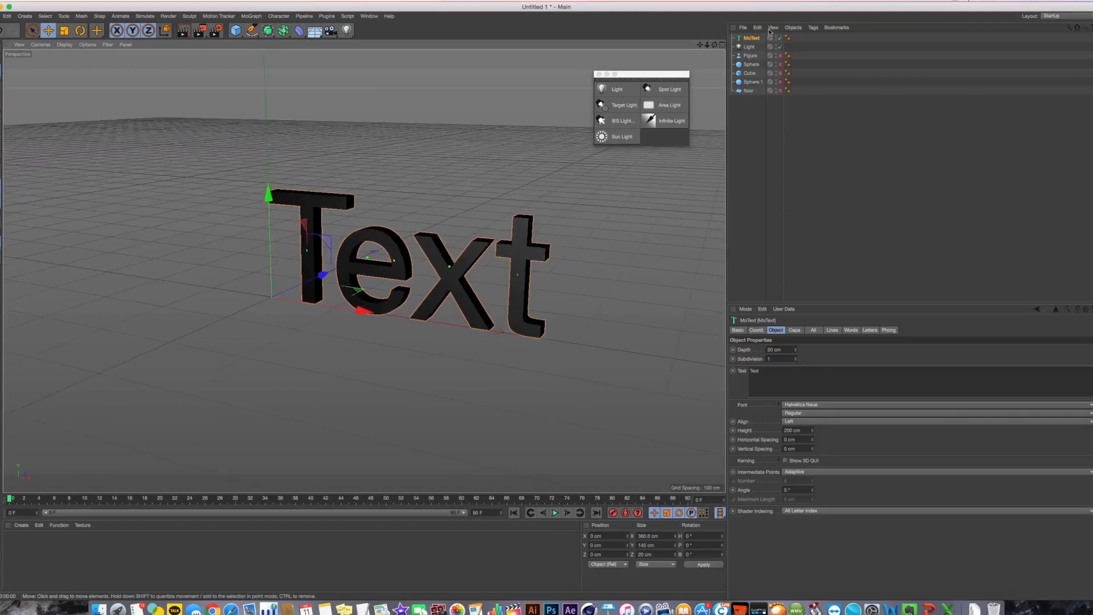
# Move the light closer to the text in the Top and Right views, to about X 207 cm, Y 256 cm, Z -443 cm.
pyautogui.click(747, 48)
pyautogui.keyDown('alt'); pyautogui.moveTo(517, 223); pyautogui.dragTo(501, 214, button='right'); pyautogui.keyUp('alt')
pyautogui.middleClick(501, 214)
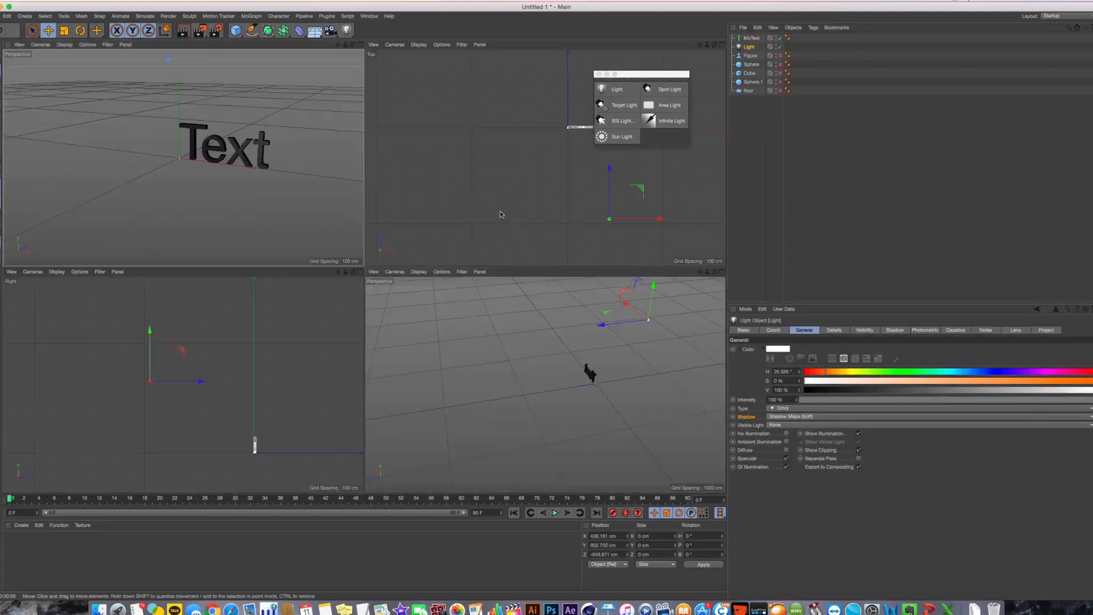
pyautogui.moveTo(640, 200); pyautogui.dragTo(618, 159)
pyautogui.moveTo(185, 364); pyautogui.dragTo(241, 407)
pyautogui.middleClick(274, 217)
pyautogui.keyDown('alt'); pyautogui.moveTo(274, 216); pyautogui.dragTo(532, 256, button='right'); pyautogui.keyUp('alt')
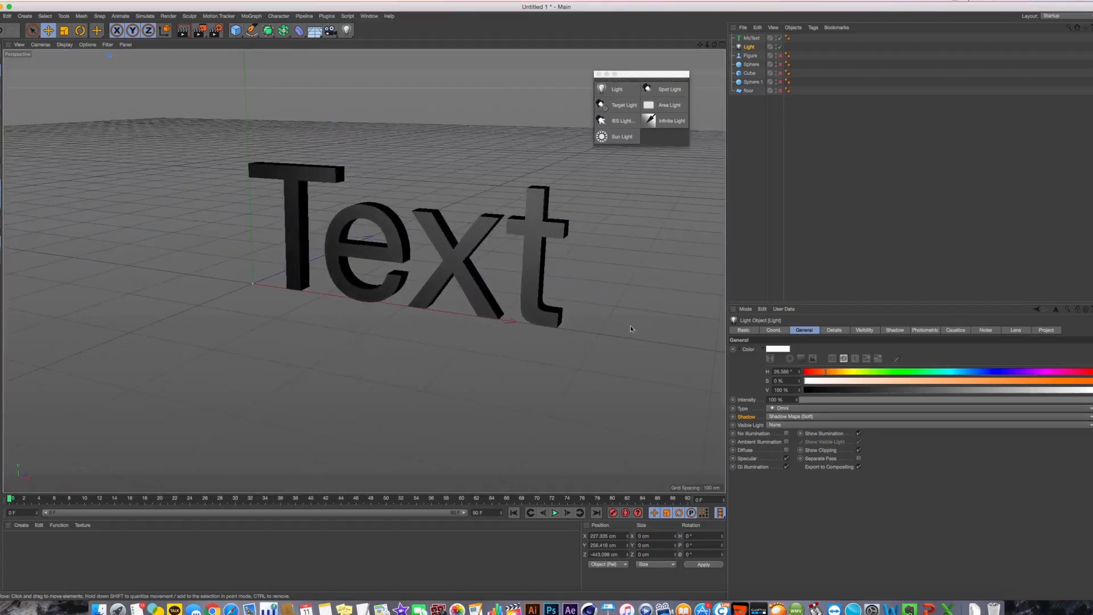
# Set the MoText object's font style to Bold and its depth to about 49 cm.
pyautogui.click(751, 37)
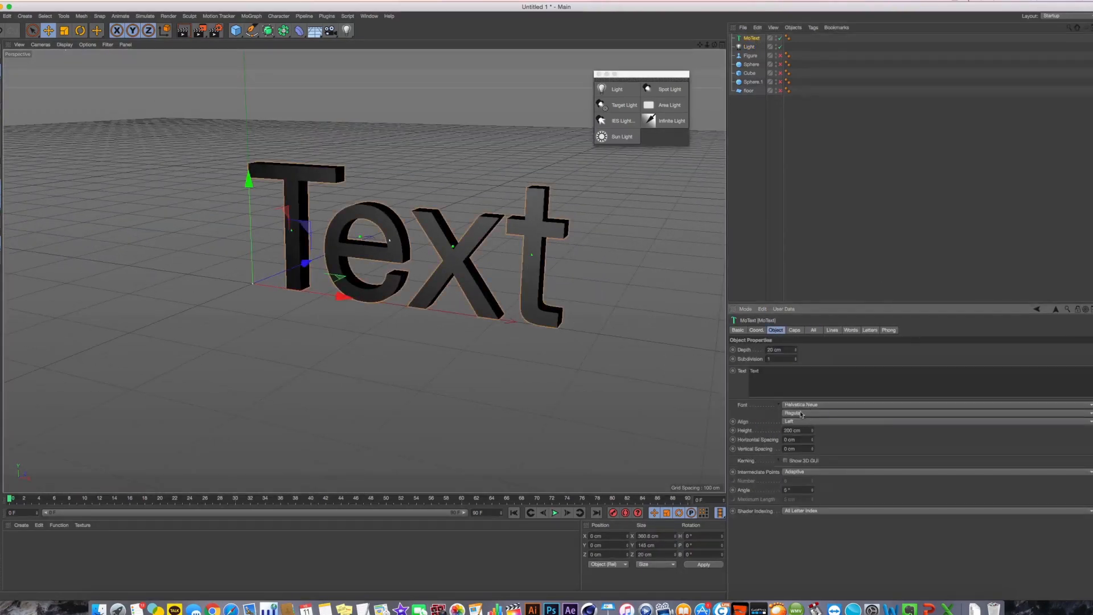
pyautogui.click(795, 330)
pyautogui.click(776, 330)
pyautogui.click(806, 413)
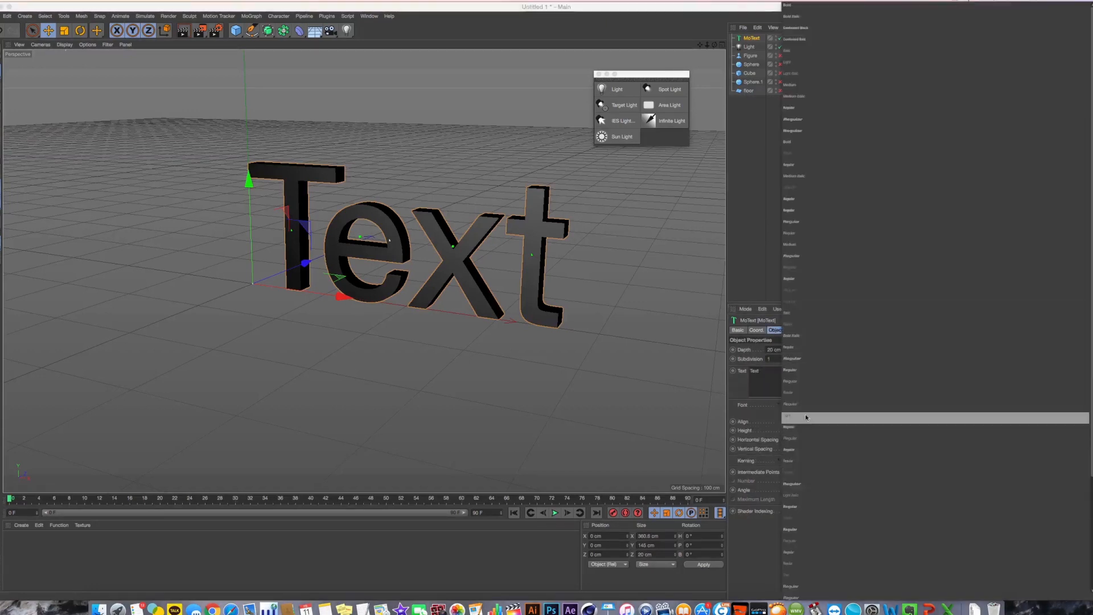
pyautogui.click(838, 142)
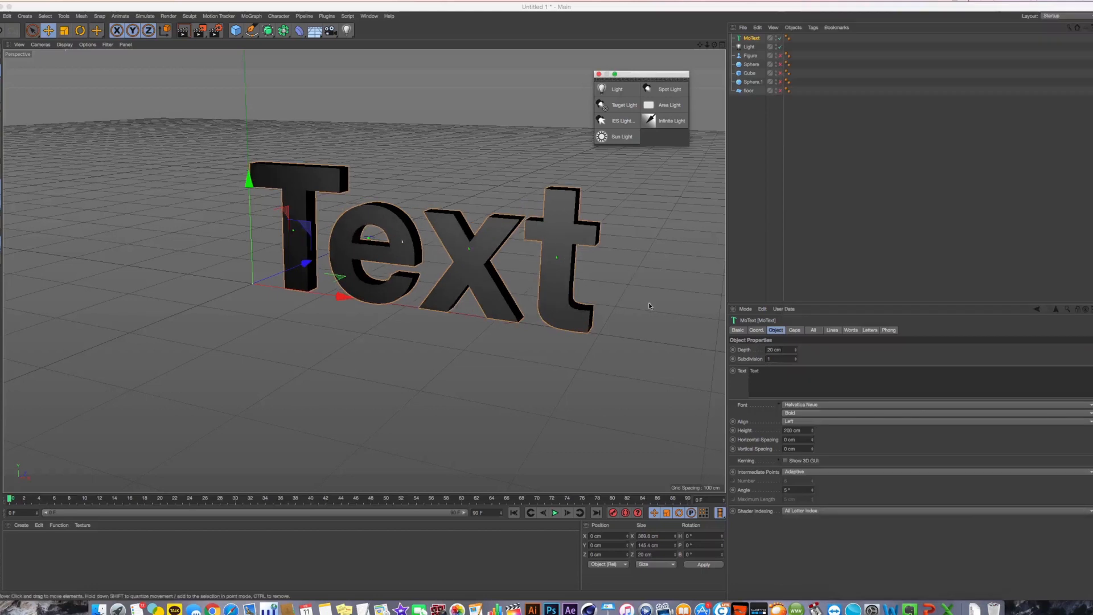
pyautogui.moveTo(795, 351); pyautogui.dragTo(796, 335)
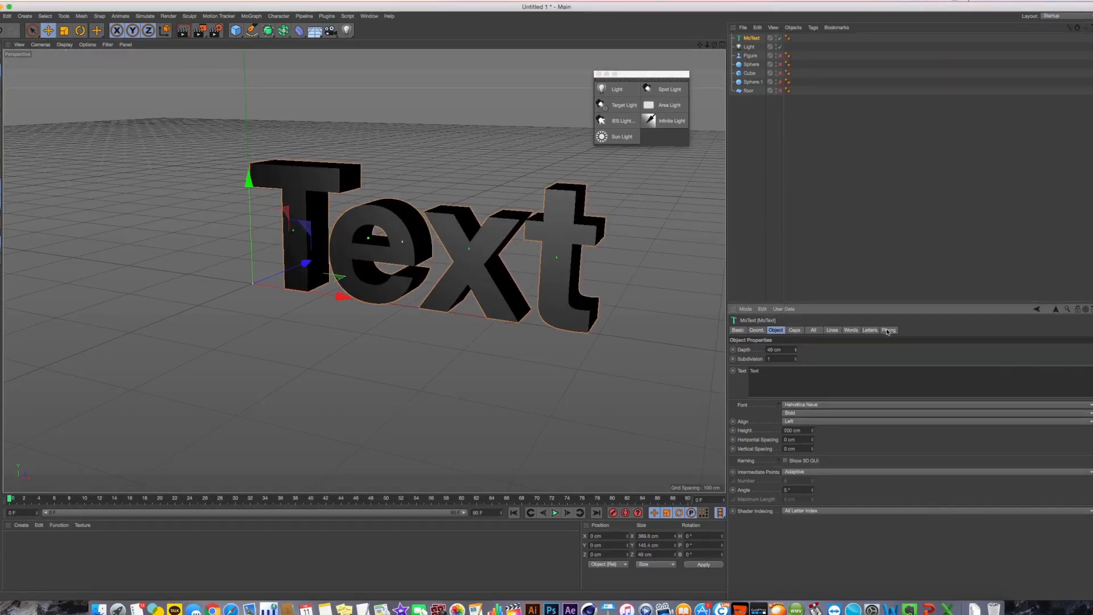
# Change the MoText's start and end caps to Fillet Cap and render the text up close.
pyautogui.click(796, 331)
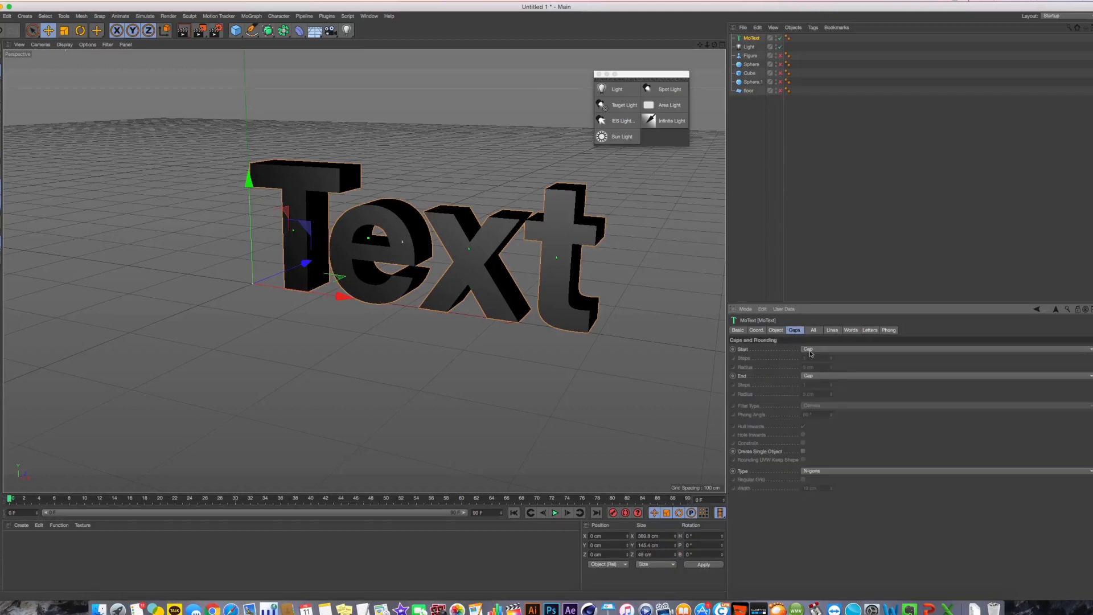
pyautogui.scroll(-2, 810, 352)
pyautogui.scroll(-2, 812, 376)
pyautogui.keyDown('alt'); pyautogui.moveTo(323, 230); pyautogui.dragTo(388, 263); pyautogui.keyUp('alt')
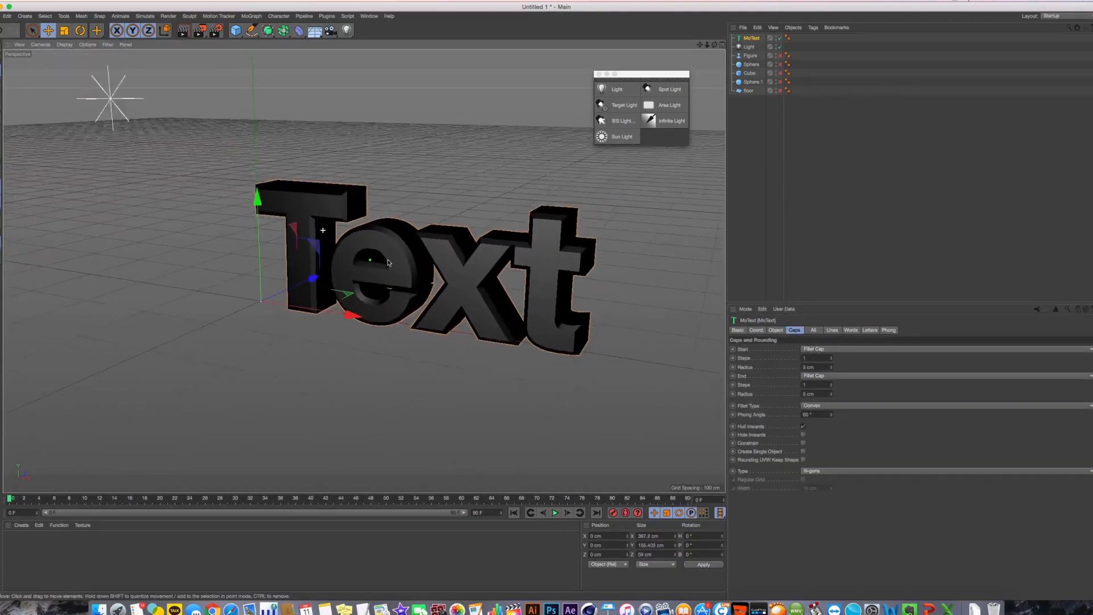
pyautogui.scroll(4, 388, 262)
pyautogui.press('super+r')
# Turn on the light's Diffuse option and render the text from an angled and a more frontal view.
pyautogui.click(749, 46)
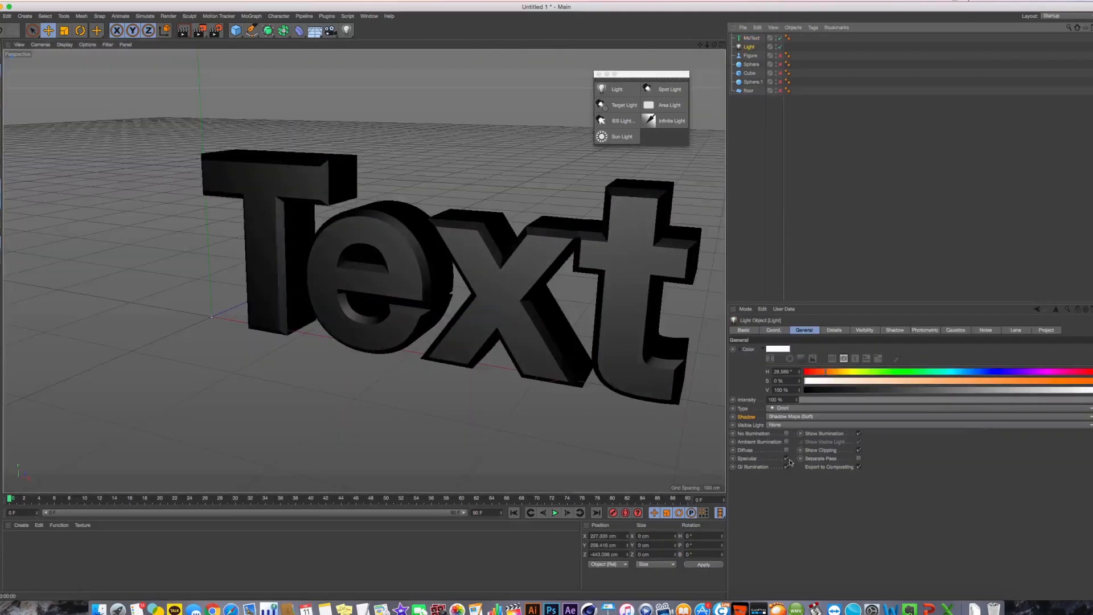
pyautogui.click(787, 451)
pyautogui.press('super+r')
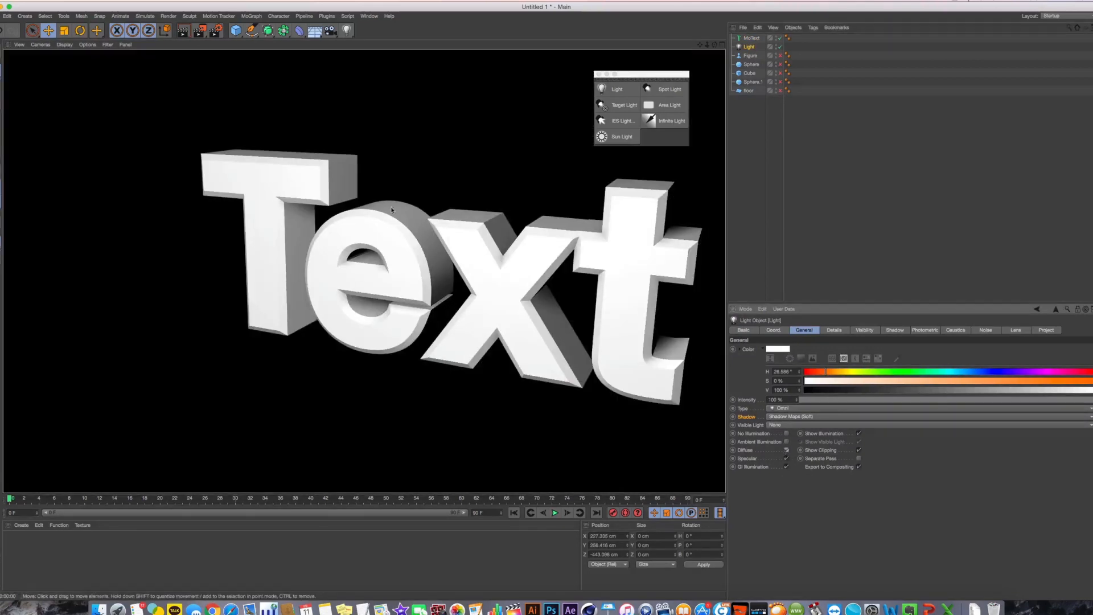
pyautogui.keyDown('alt'); pyautogui.moveTo(453, 241); pyautogui.dragTo(396, 241, button='middle'); pyautogui.keyUp('alt')
pyautogui.moveTo(396, 241)
pyautogui.keyDown('alt'); pyautogui.mouseDown()
pyautogui.moveTo(405, 251)
pyautogui.moveTo(389, 256)
pyautogui.mouseUp(); pyautogui.keyUp('alt')
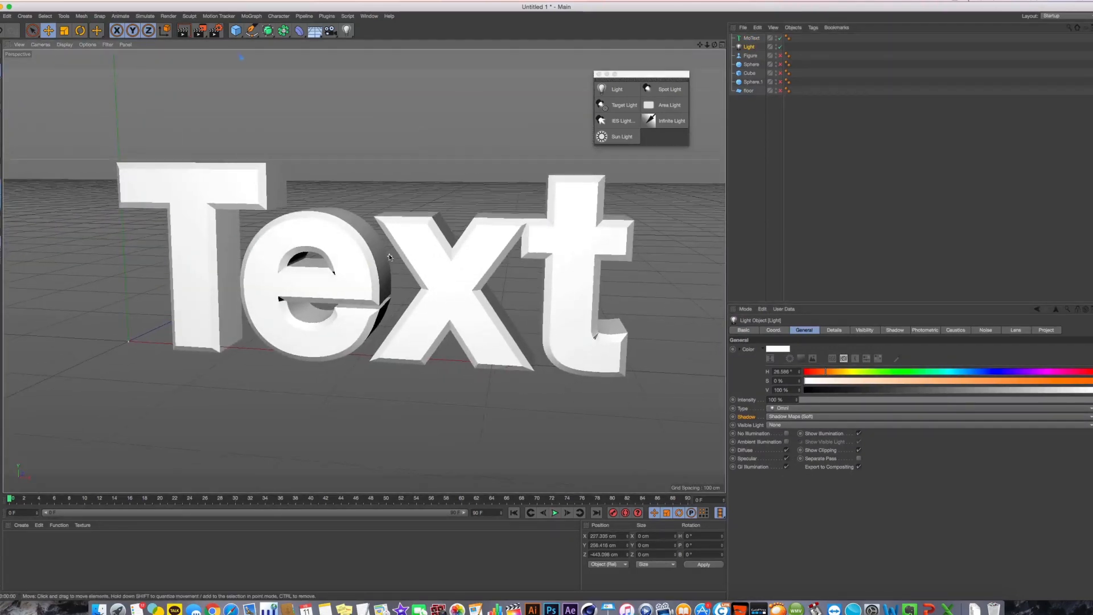
pyautogui.press('super+r')
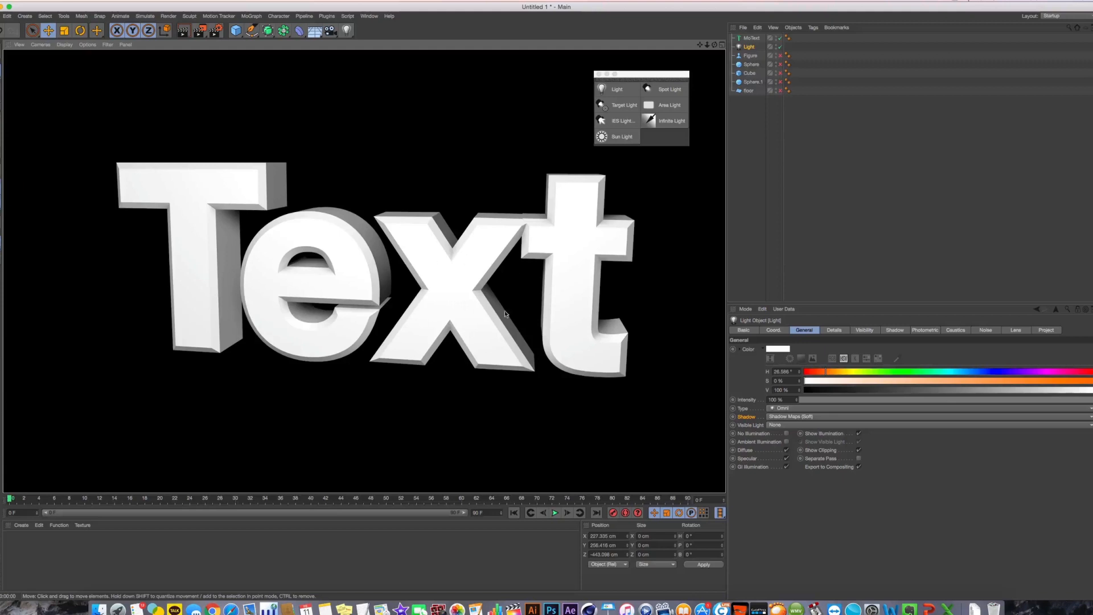
# Turn off the light's Diffuse option, keeping Specular on, and render the text.
pyautogui.click(786, 450)
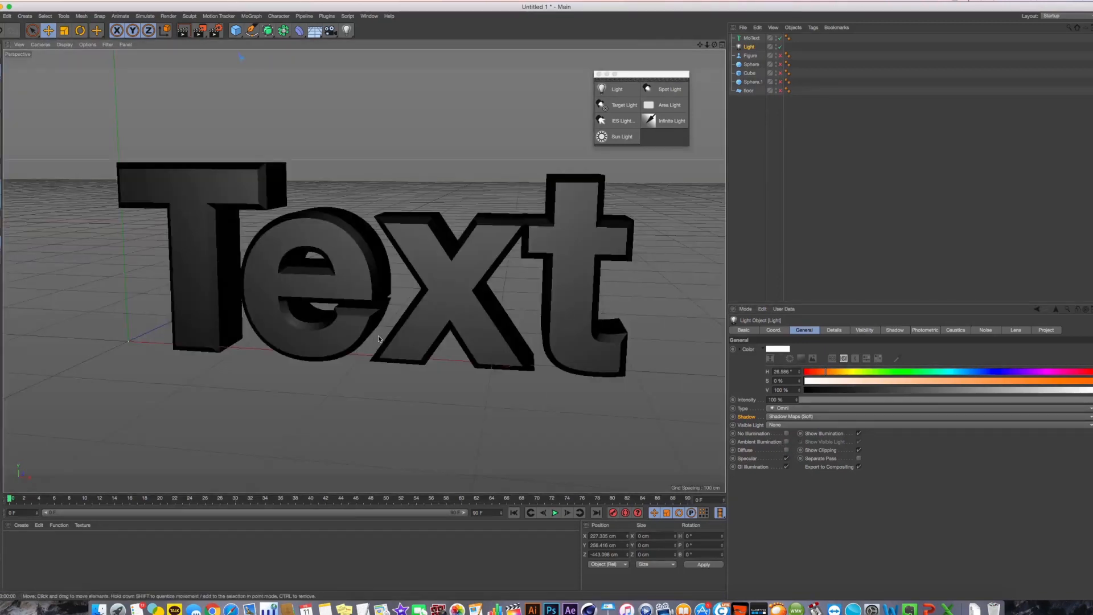
pyautogui.press('super+r')
pyautogui.scroll(-3, 387, 323)
# Move the light beside the letter T to about X -230 cm, Y 121 cm, Z -255 cm and render the text from the front.
pyautogui.moveTo(320, 158); pyautogui.dragTo(220, 348)
pyautogui.moveTo(183, 390); pyautogui.dragTo(331, 285)
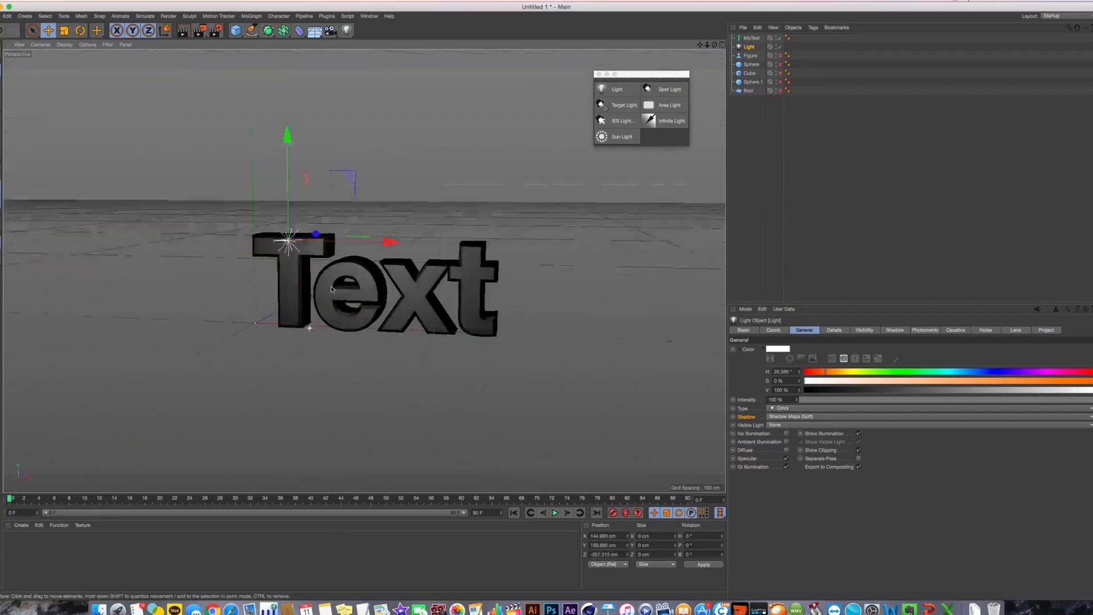
pyautogui.keyDown('alt'); pyautogui.moveTo(329, 231); pyautogui.dragTo(325, 244); pyautogui.keyUp('alt')
pyautogui.moveTo(295, 204); pyautogui.dragTo(296, 236)
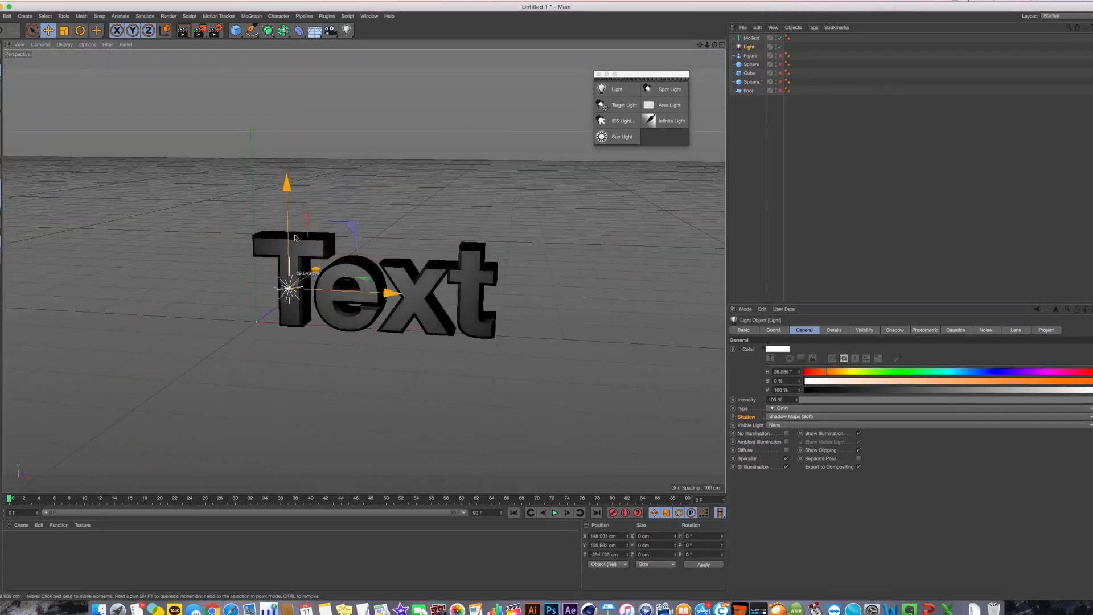
pyautogui.moveTo(390, 293); pyautogui.dragTo(103, 301)
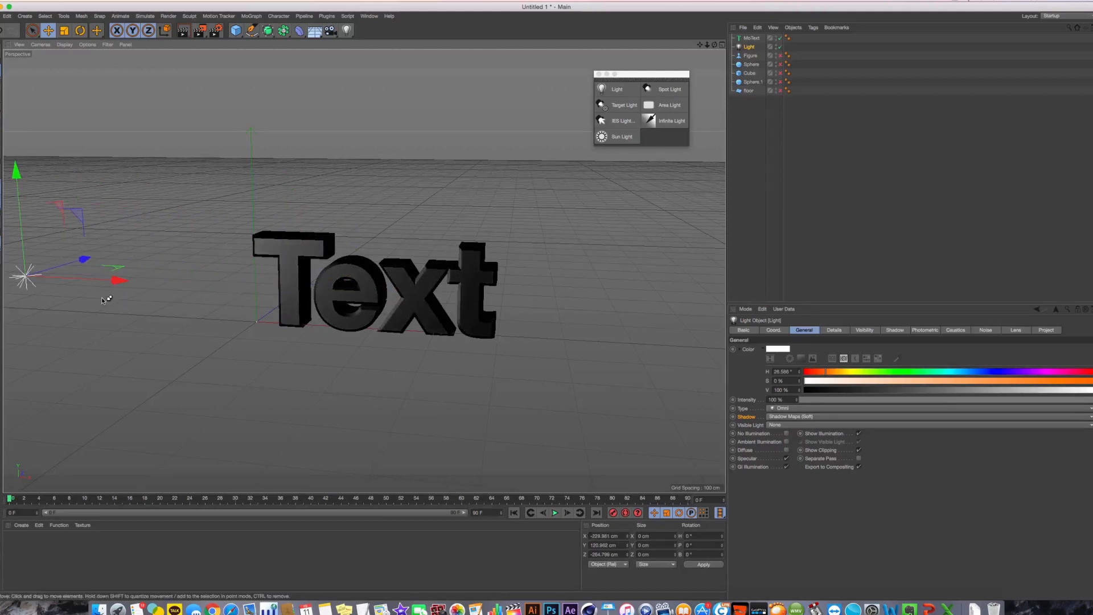
pyautogui.hotkey('ctrl', 'r')
pyautogui.keyDown('alt'); pyautogui.moveTo(344, 359); pyautogui.dragTo(351, 293); pyautogui.keyUp('alt')
pyautogui.keyDown('alt'); pyautogui.moveTo(352, 294); pyautogui.dragTo(434, 291, button='right'); pyautogui.keyUp('alt')
pyautogui.hotkey('ctrl', 'r')
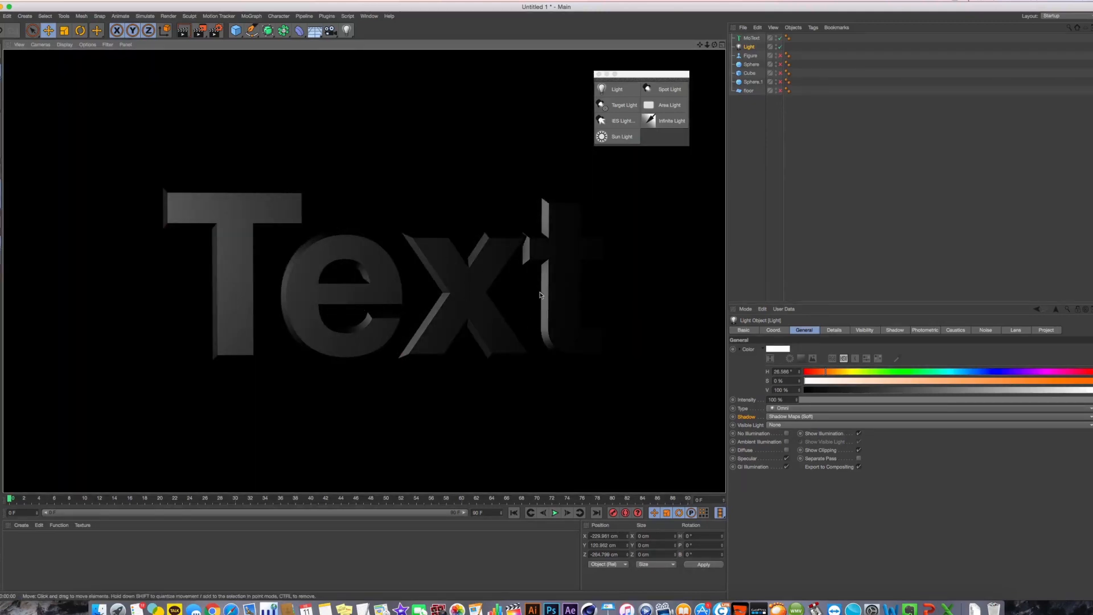
# Move the light in the Right view close to the text's front plane, to about Z -41 cm, and render the perspective view.
pyautogui.middleClick(359, 252)
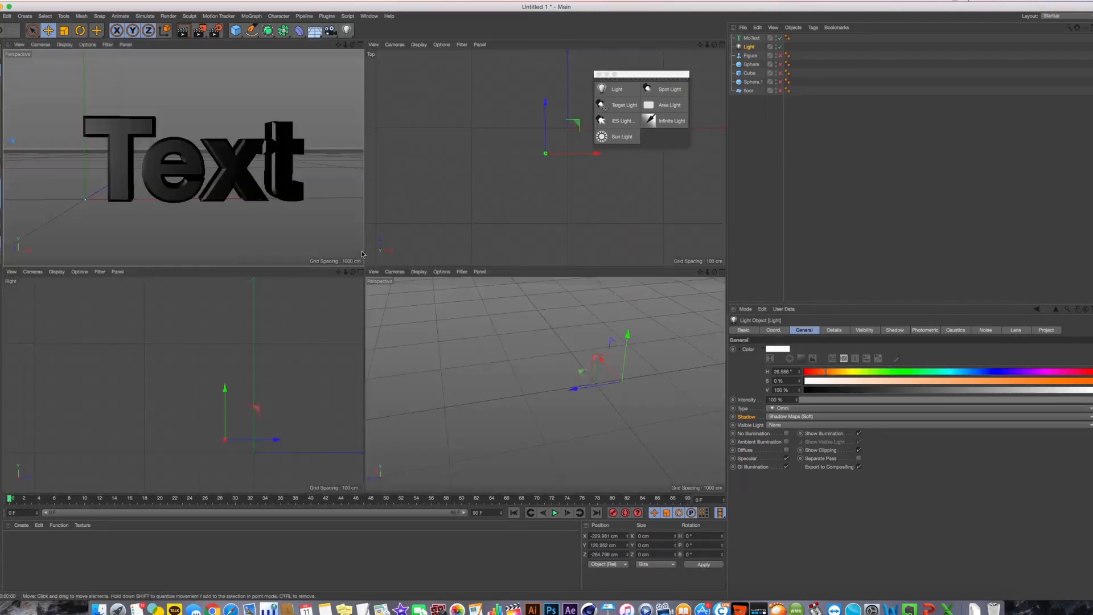
pyautogui.moveTo(249, 417); pyautogui.dragTo(275, 419)
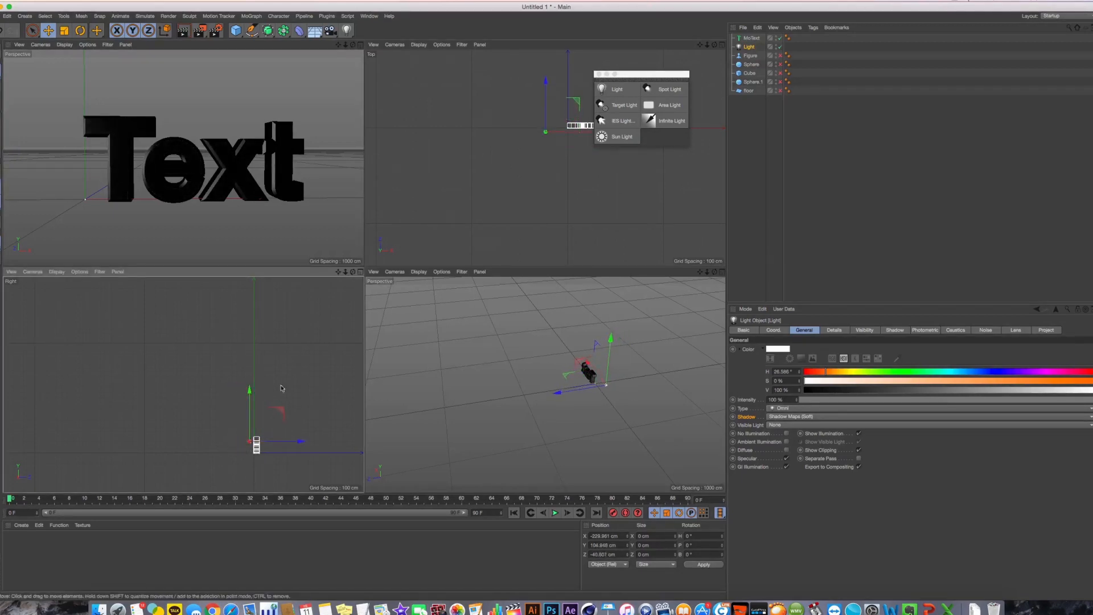
pyautogui.middleClick(310, 141)
pyautogui.hotkey('ctrl', 'r')
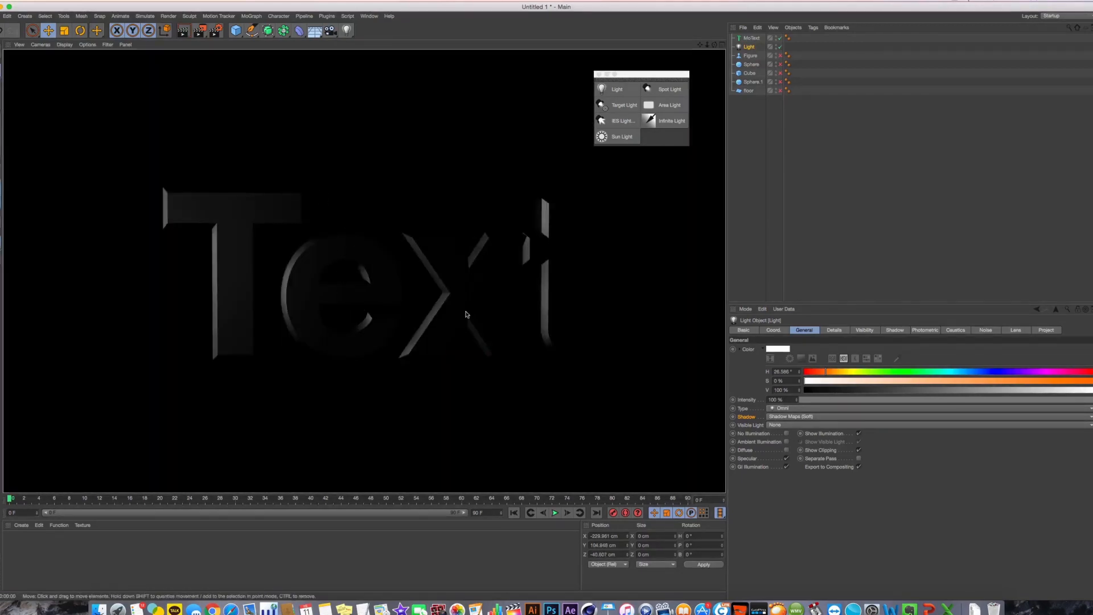
# Move the light along the text in the Top view to near the letter x, at about Z -31 cm, and render the perspective view.
pyautogui.middleClick(472, 280)
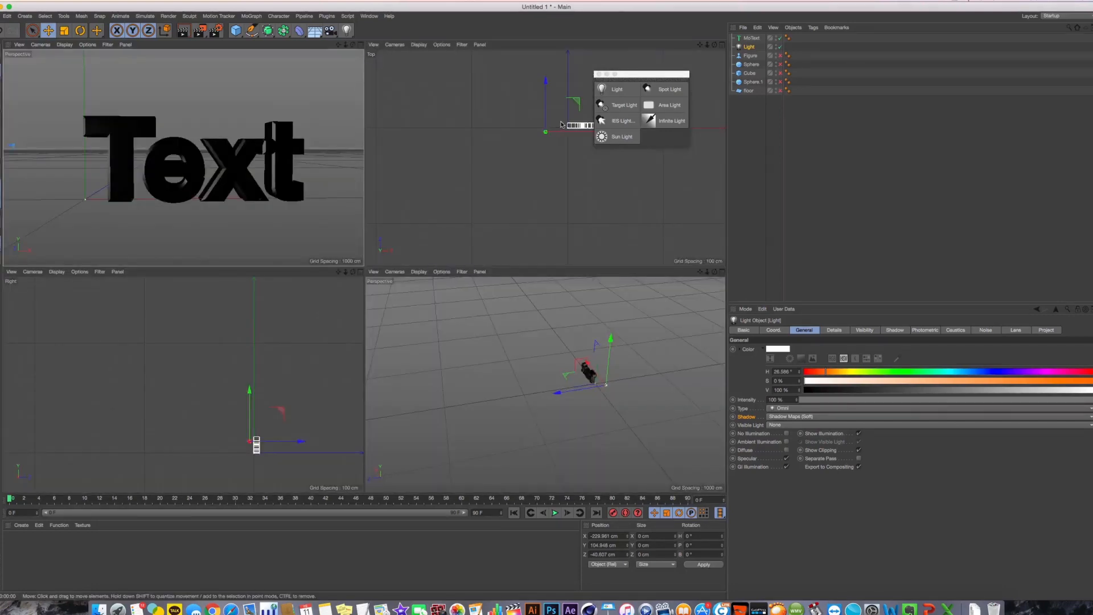
pyautogui.moveTo(561, 124); pyautogui.dragTo(615, 123)
pyautogui.hotkey('ctrl', 'r')
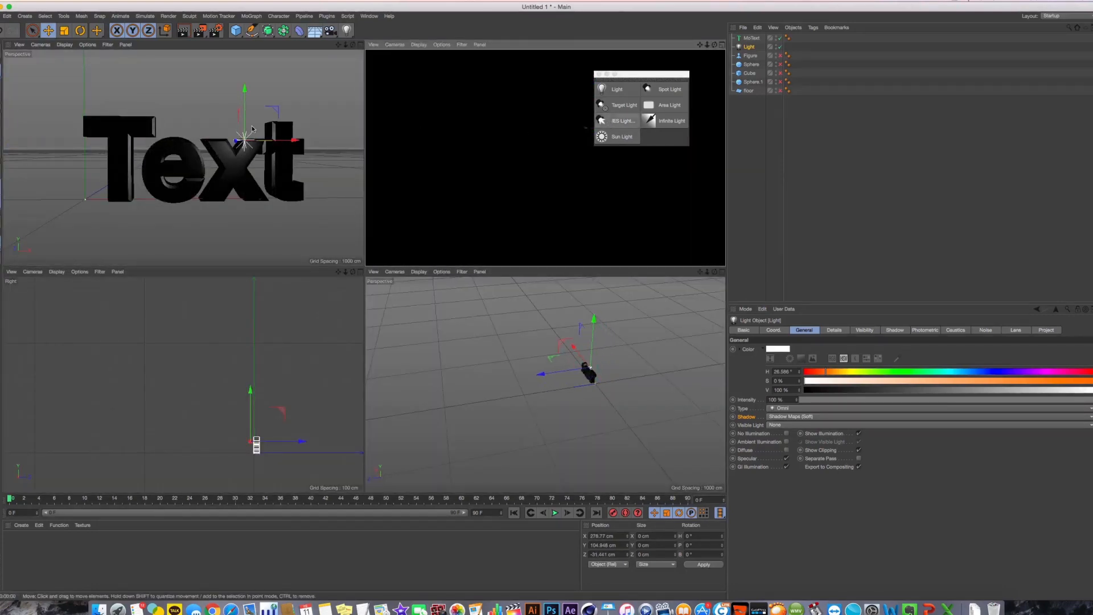
pyautogui.middleClick(306, 137)
pyautogui.hotkey('ctrl', 'r')
pyautogui.middleClick(306, 137)
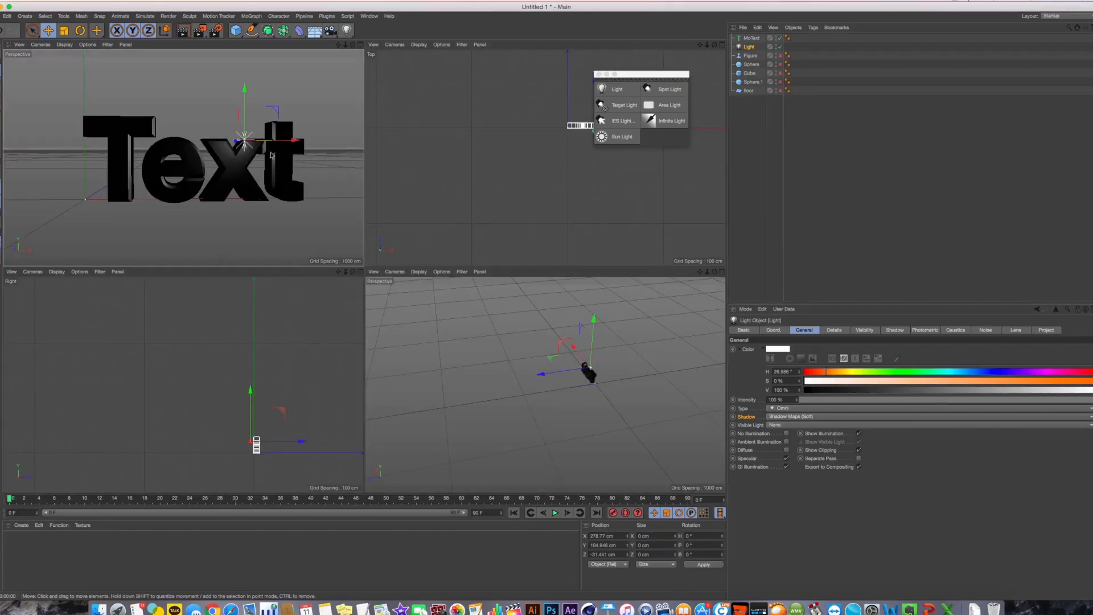
# Duplicate the light above the text and move the copy down in front of the letter x.
pyautogui.moveTo(265, 149); pyautogui.dragTo(238, 79)
pyautogui.hotkey('ctrl', 'r')
pyautogui.middleClick(228, 138)
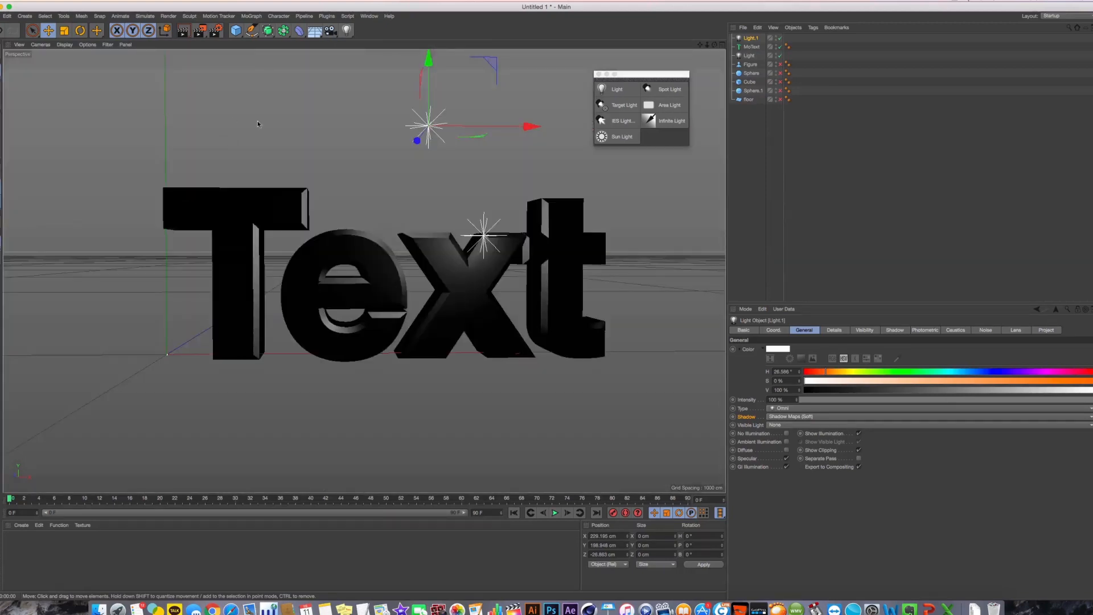
pyautogui.moveTo(557, 142); pyautogui.dragTo(502, 253)
pyautogui.moveTo(500, 383); pyautogui.dragTo(623, 231)
pyautogui.press('XF86AudioRaiseVolume')
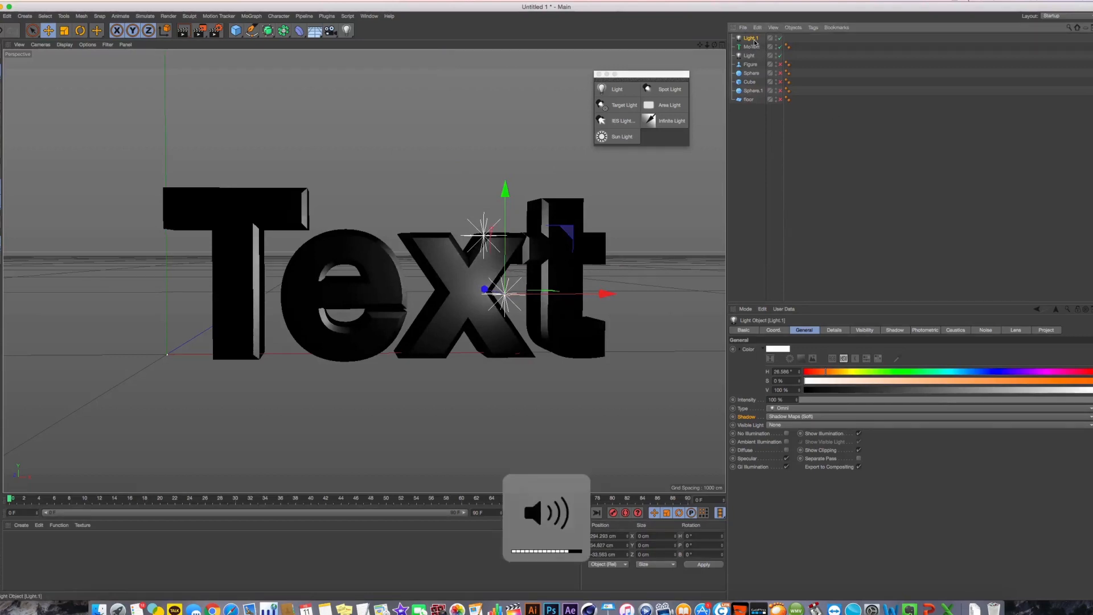
# Delete the duplicate light and the MoText, and re-enable the figure, both spheres, the cube and the floor.
pyautogui.press('Delete')
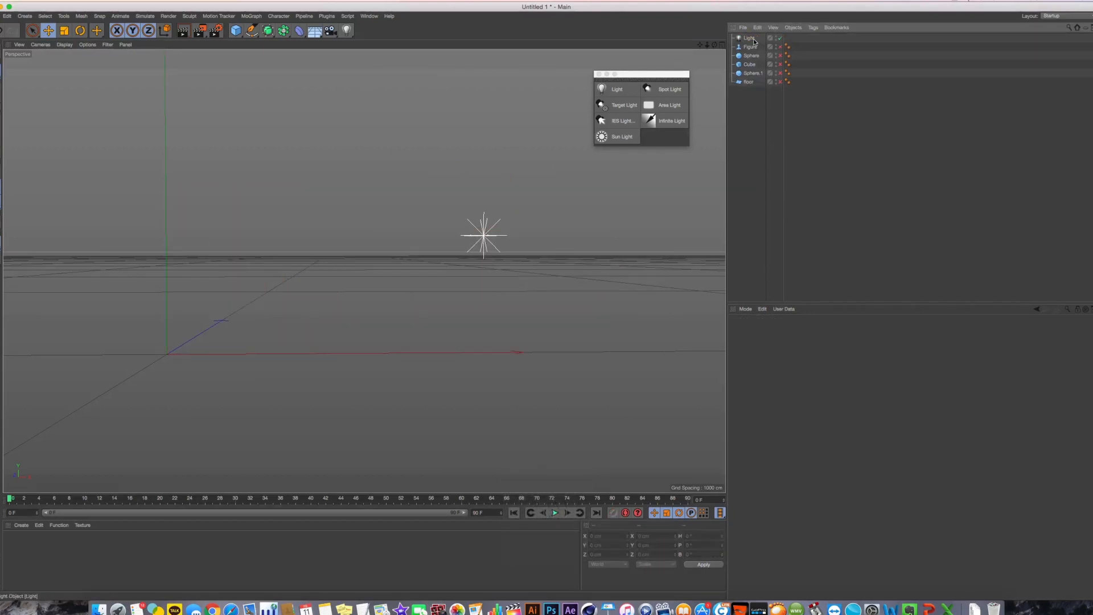
pyautogui.click(755, 42)
pyautogui.scroll(5, 356, 240)
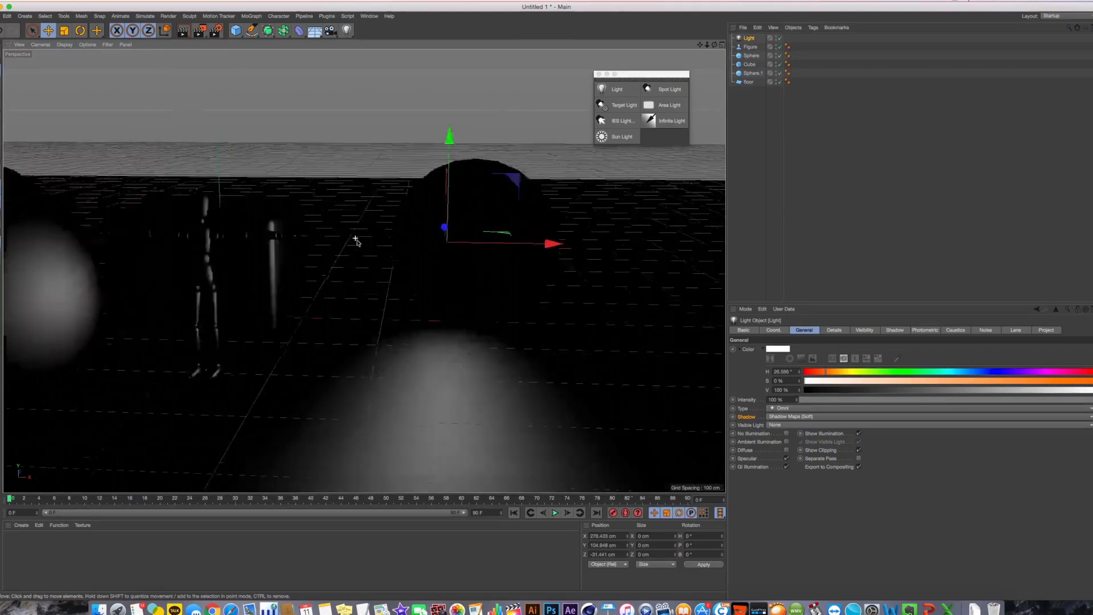
pyautogui.scroll(-4, 356, 240)
pyautogui.middleClick(374, 351)
pyautogui.middleClick(489, 270)
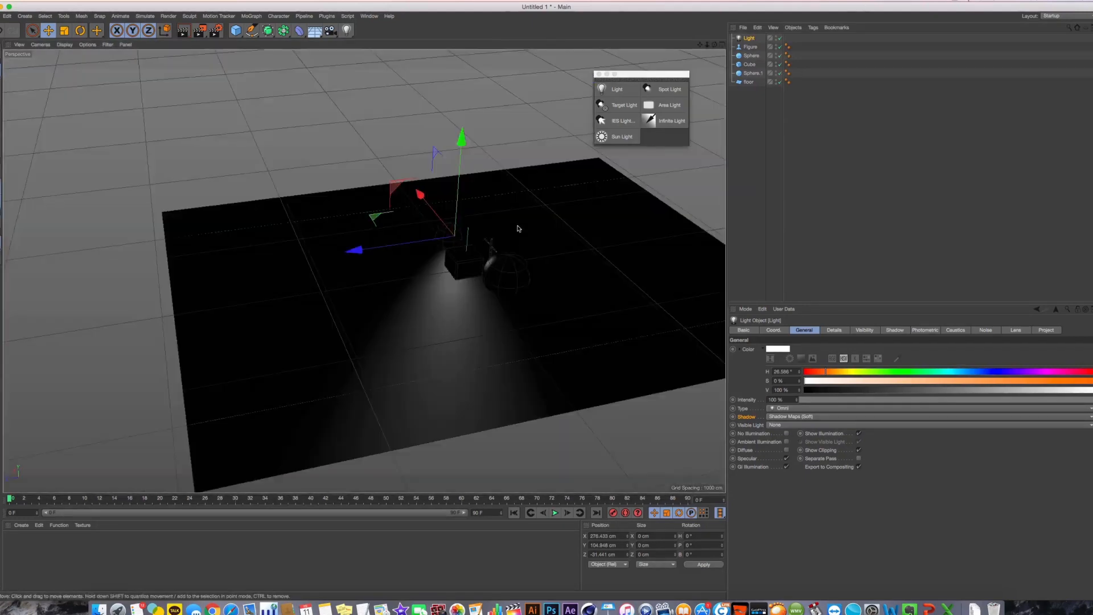
# Turn on the light's Diffuse option and move the light high in front of the objects, to about X 1080 cm, Z -1290 cm.
pyautogui.click(750, 46)
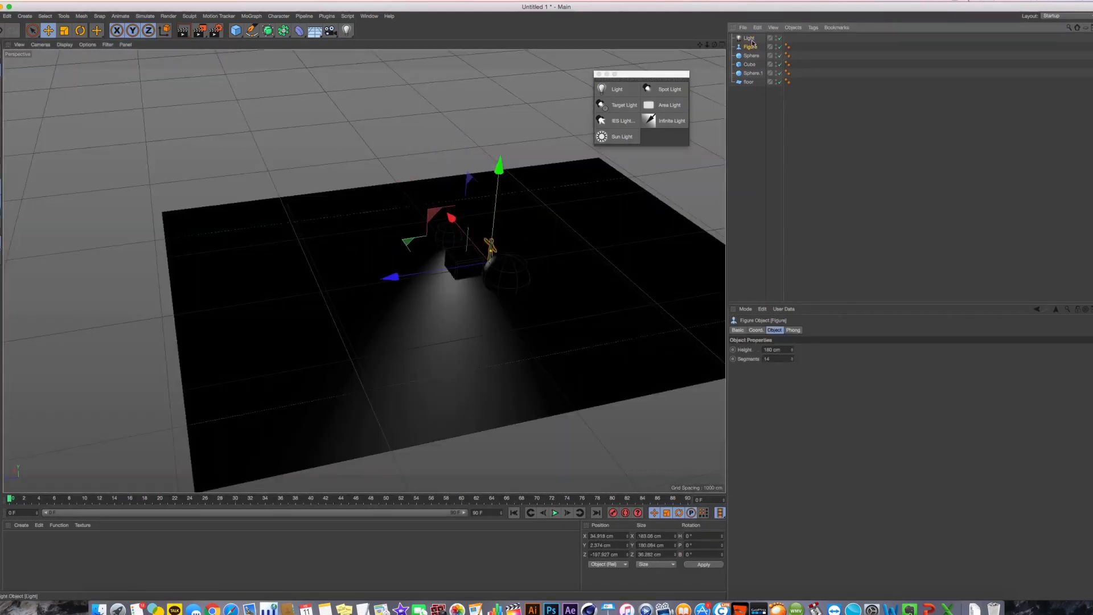
pyautogui.click(751, 38)
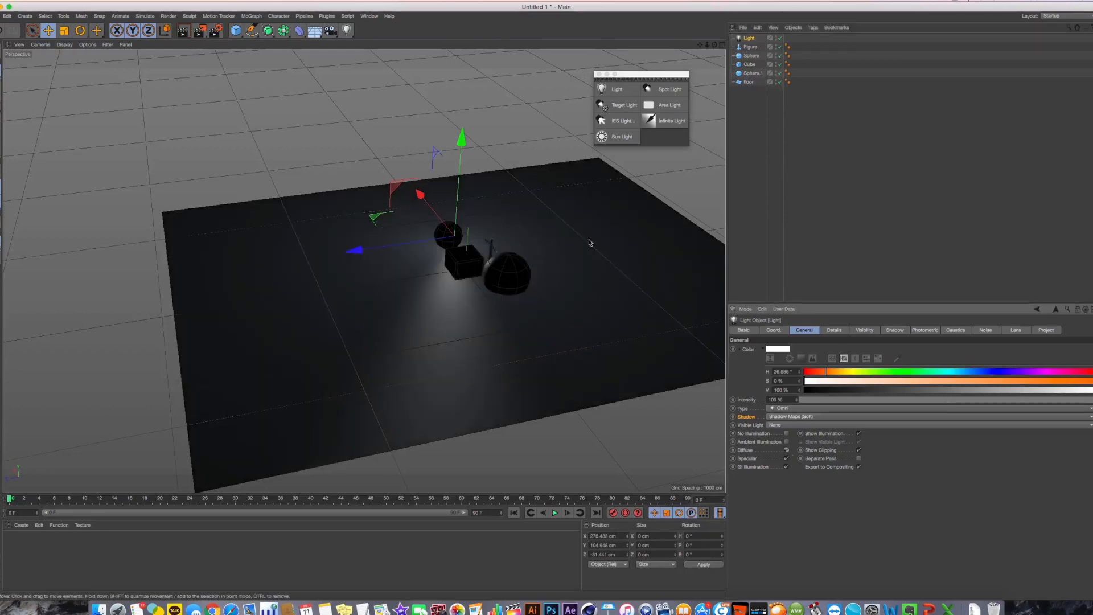
pyautogui.moveTo(433, 212); pyautogui.dragTo(393, 162)
pyautogui.middleClick(408, 245)
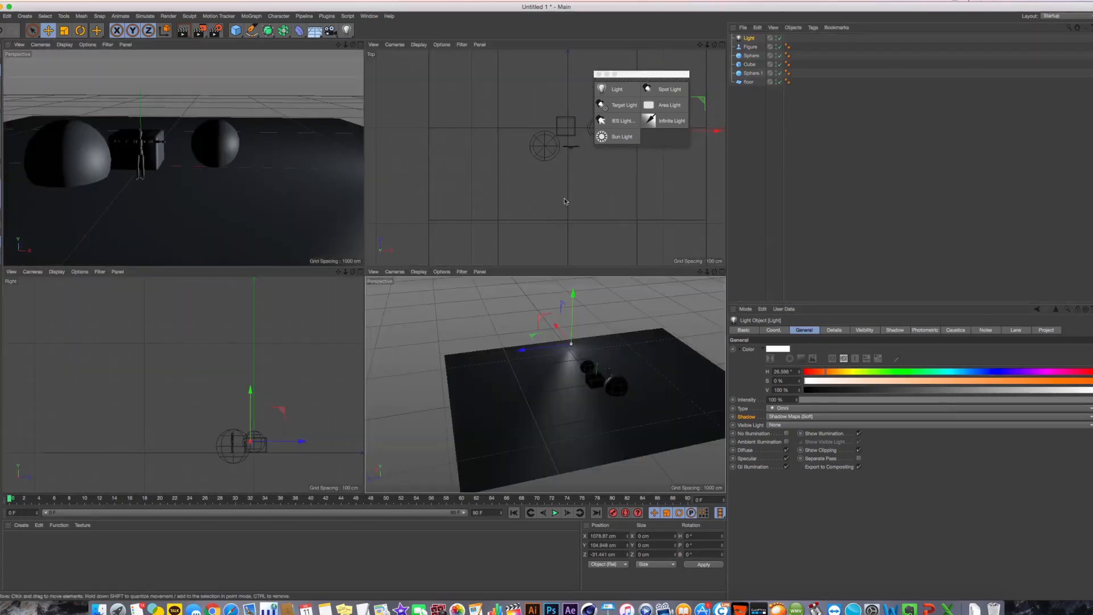
pyautogui.moveTo(269, 431); pyautogui.dragTo(131, 366)
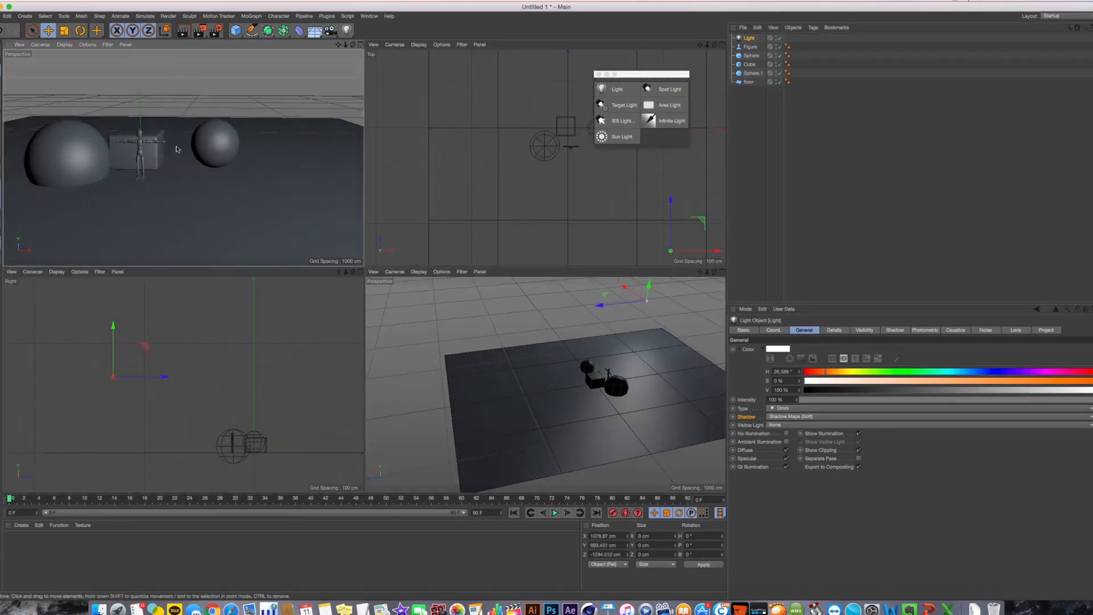
pyautogui.keyDown('alt'); pyautogui.moveTo(178, 149); pyautogui.dragTo(242, 171); pyautogui.keyUp('alt')
pyautogui.middleClick(240, 166)
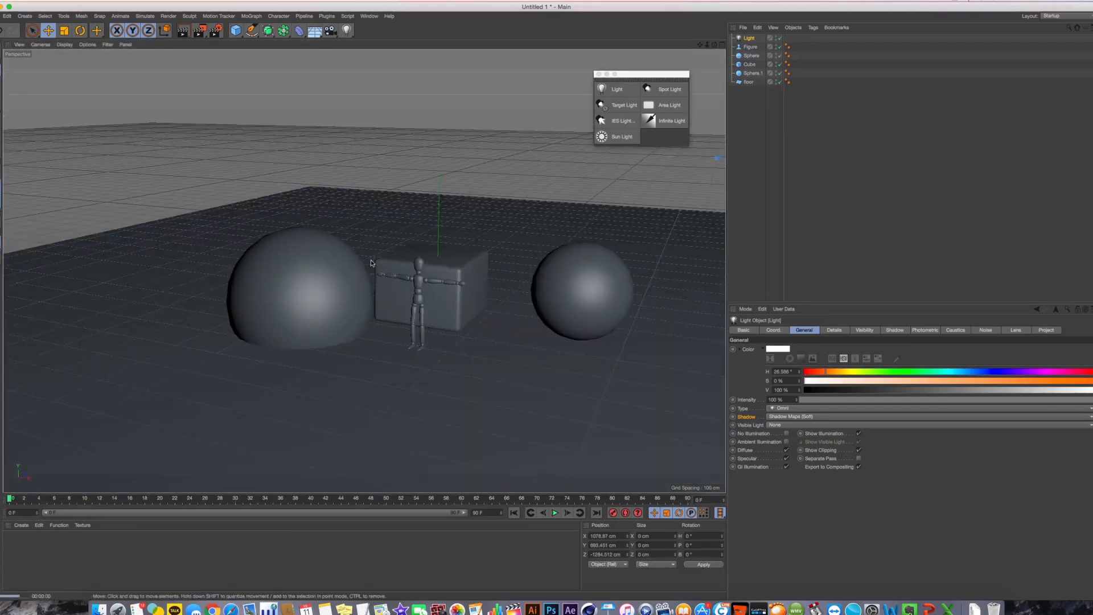
# Move the light in the Top view to about X 208 cm, Z -1335 cm and render the perspective view.
pyautogui.middleClick(462, 316)
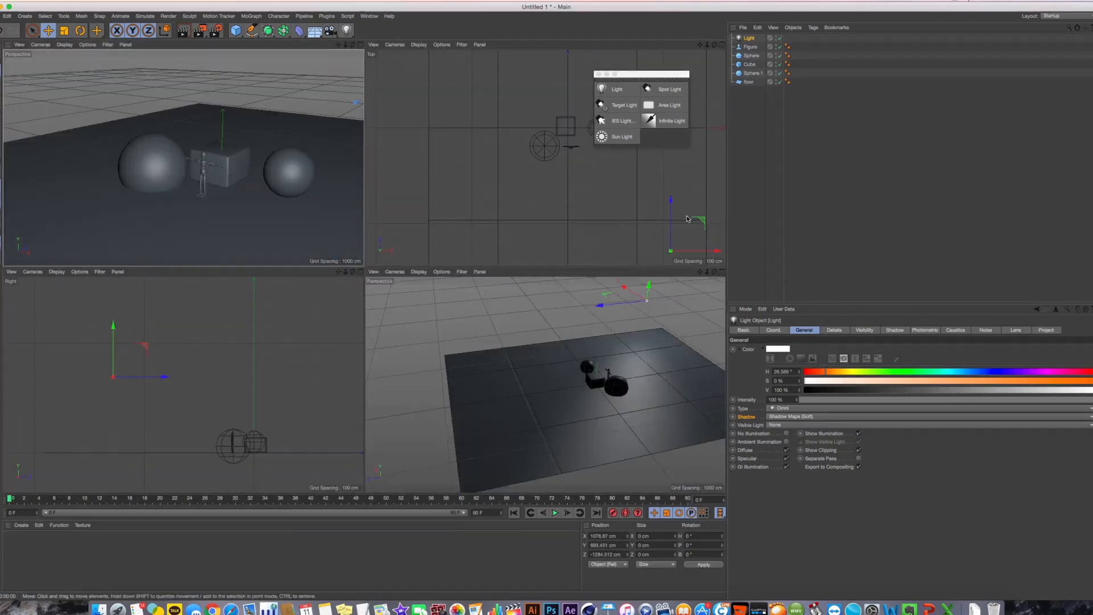
pyautogui.moveTo(687, 218); pyautogui.dragTo(604, 219)
pyautogui.middleClick(186, 203)
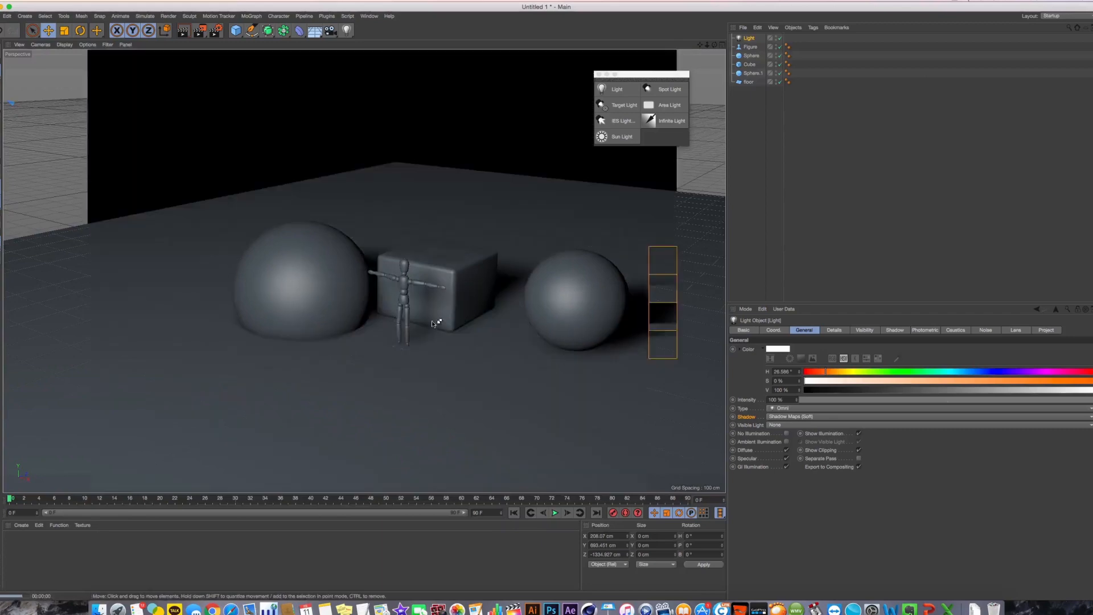
# Render closer perspective views of the figure, cube and spheres to examine the lighting and shadows.
pyautogui.scroll(5, 456, 264)
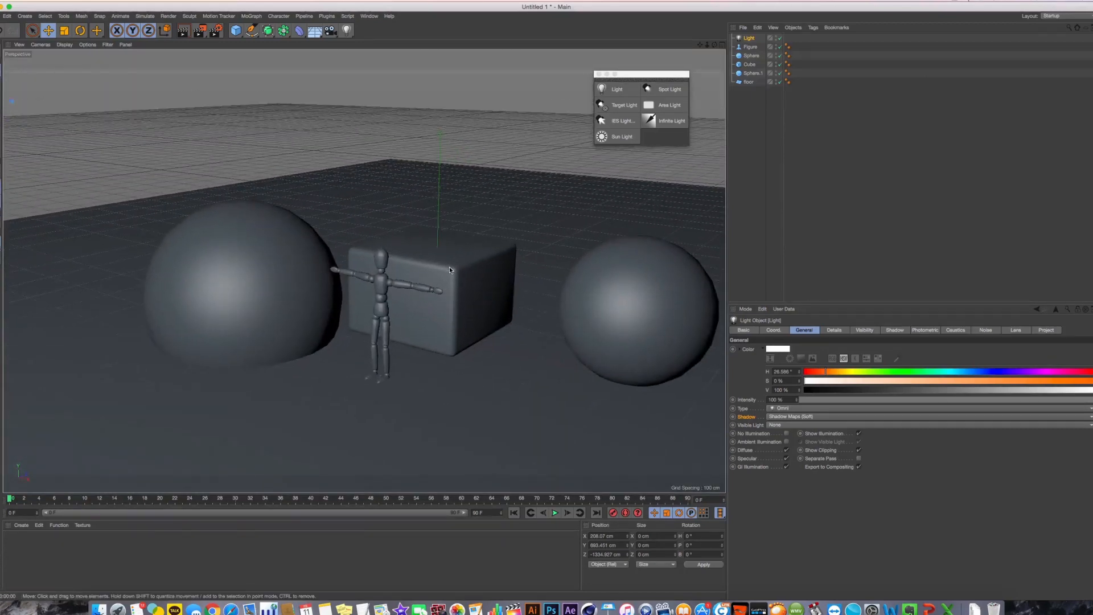
pyautogui.press('super+r')
pyautogui.keyDown('alt'); pyautogui.moveTo(413, 319); pyautogui.dragTo(376, 305, button='middle'); pyautogui.keyUp('alt')
pyautogui.scroll(3, 398, 307)
pyautogui.press('super+r')
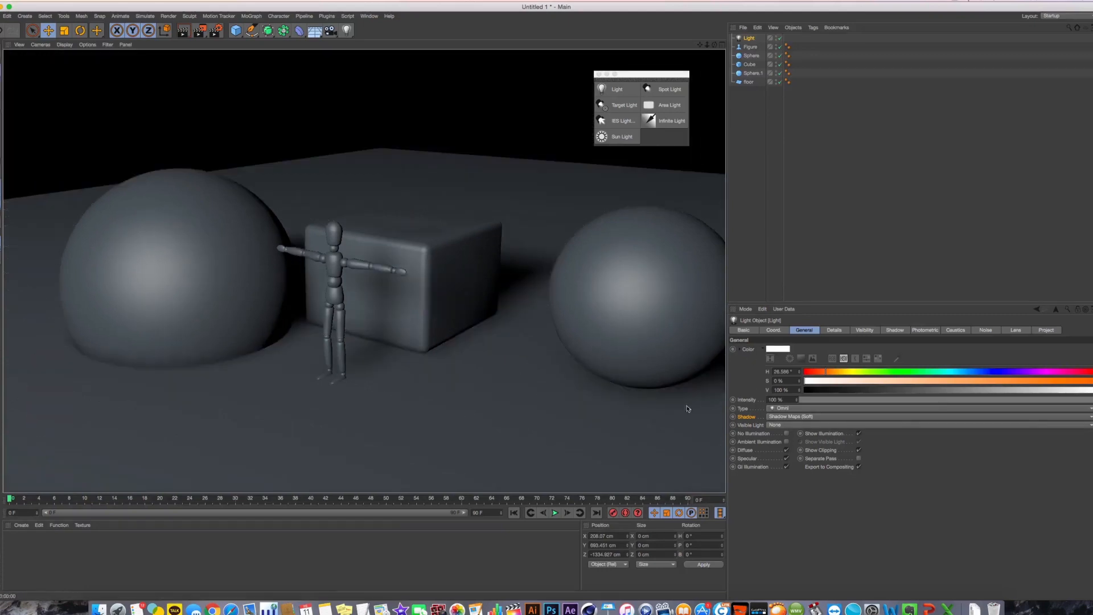
# Set the light's Visible Light option to Visible and render the close and wide perspective views to show the light's glow.
pyautogui.click(775, 427)
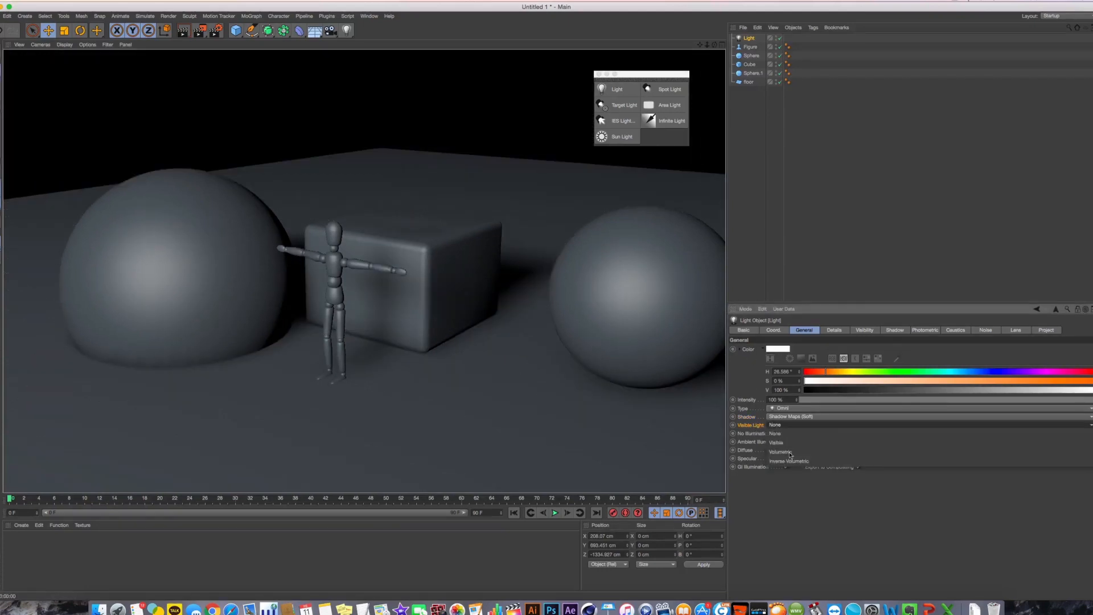
pyautogui.click(808, 447)
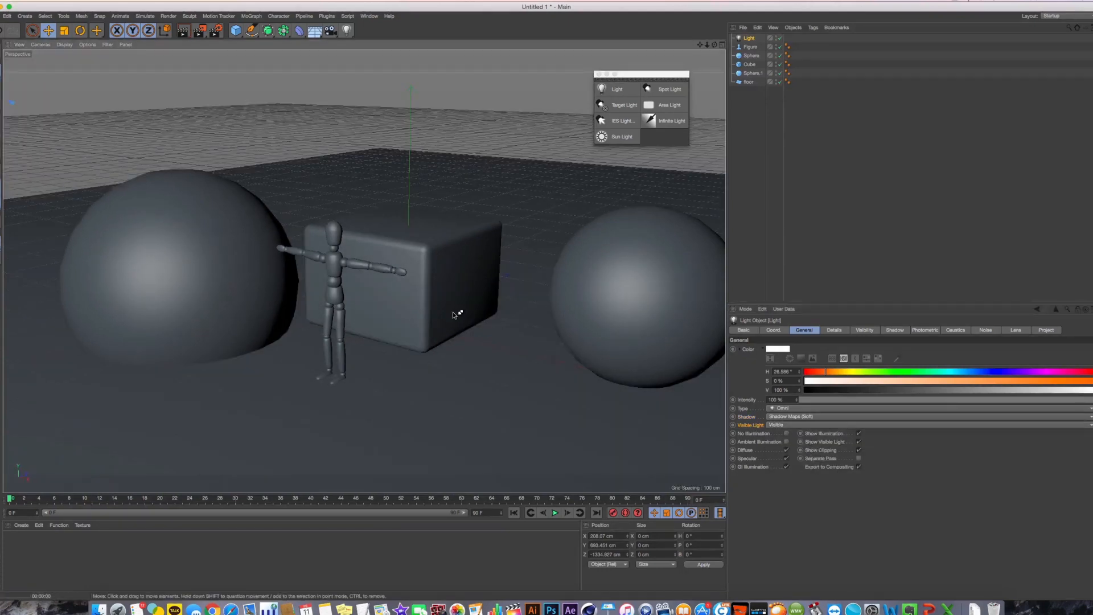
pyautogui.press('super+r')
pyautogui.middleClick(455, 293)
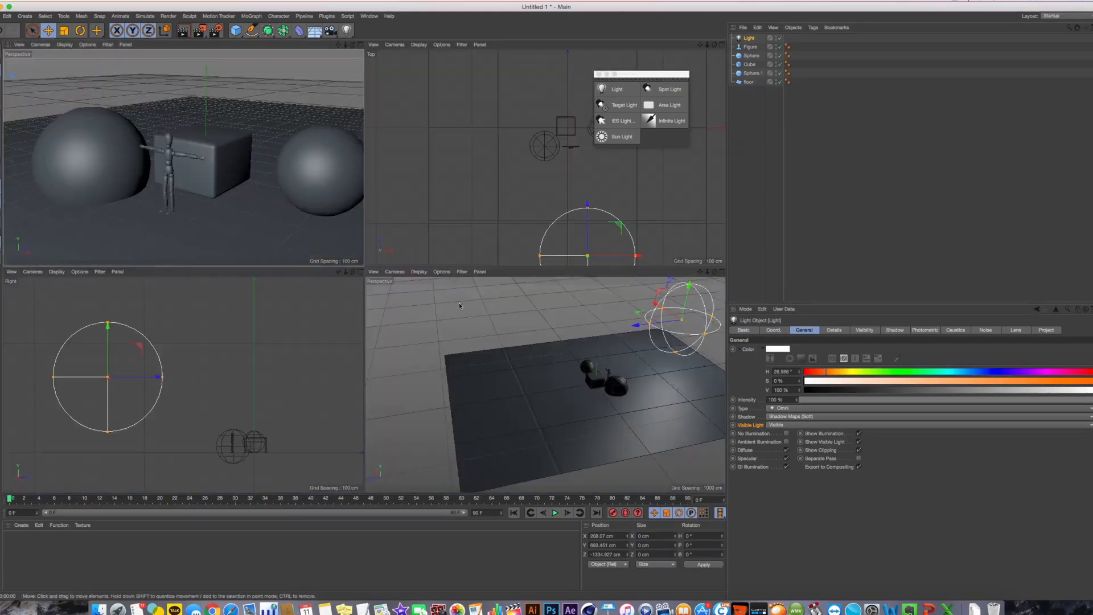
pyautogui.middleClick(592, 326)
pyautogui.press('super+r')
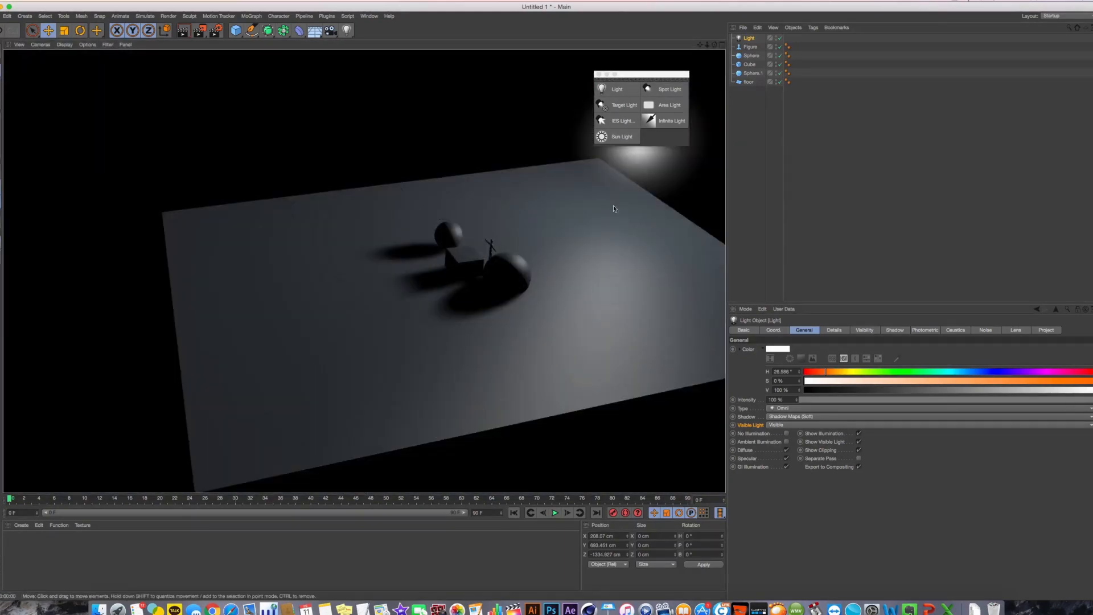
pyautogui.moveTo(613, 205); pyautogui.dragTo(515, 254, button='middle')
pyautogui.press('super+r')
pyautogui.middleClick(515, 254)
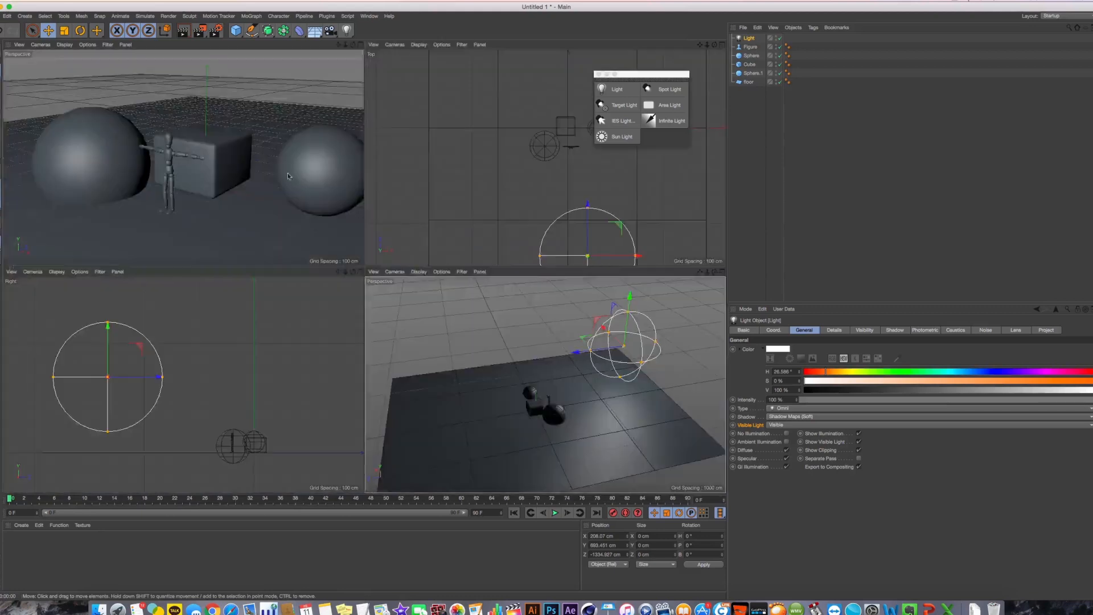
# Set the light's Visible Light option back to None and return to the close perspective view of the figure.
pyautogui.middleClick(228, 171)
pyautogui.click(793, 425)
pyautogui.click(793, 418)
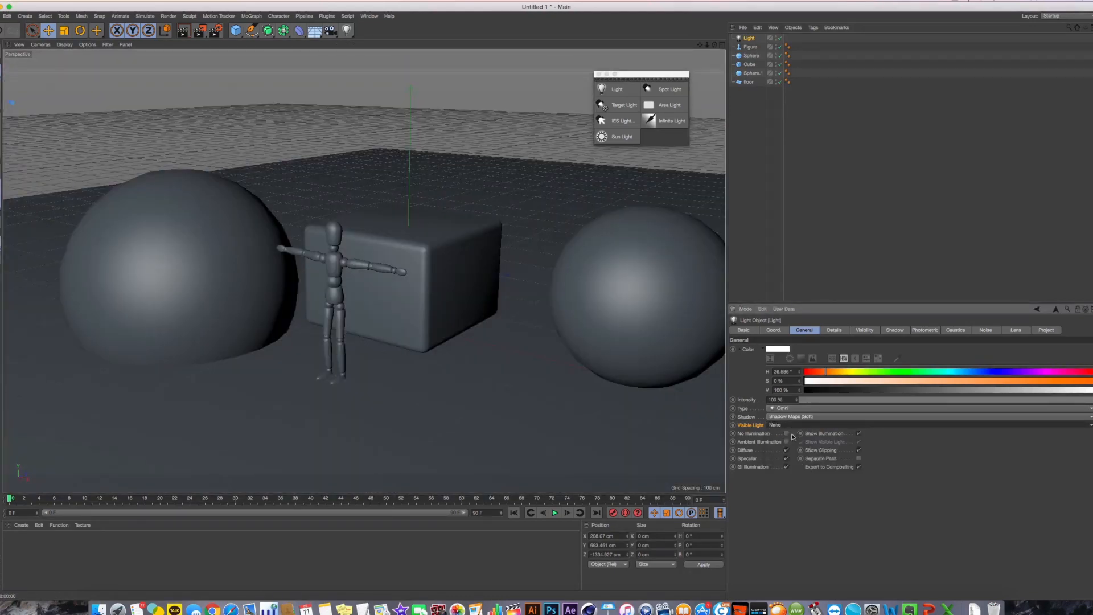
pyautogui.moveTo(415, 285); pyautogui.dragTo(463, 285, button='middle')
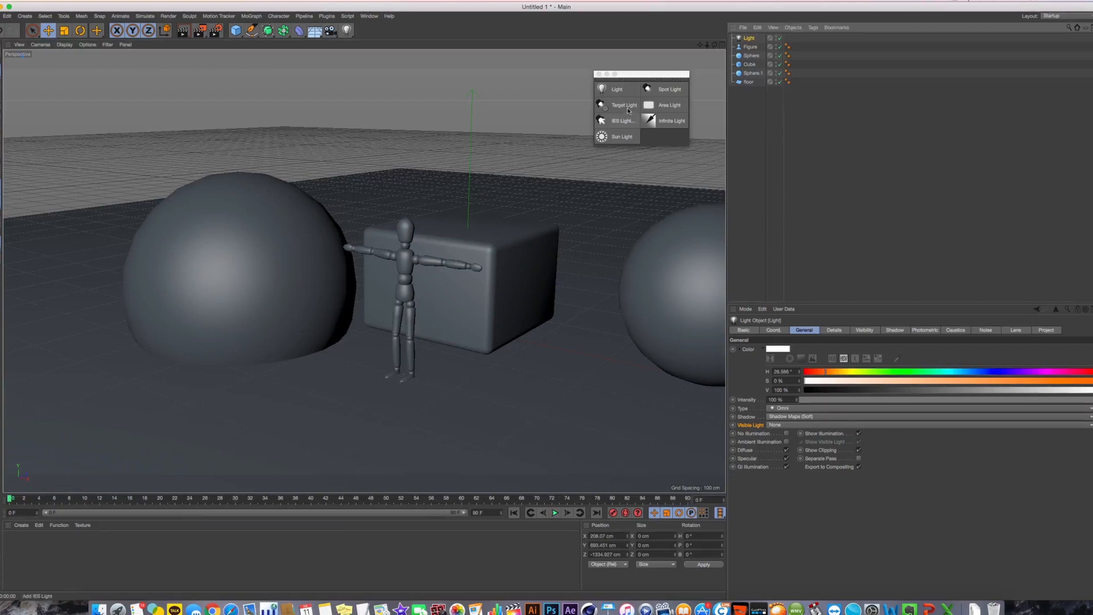
# Examine the light's Details settings, including the Falloff types, and its Visibility settings.
pyautogui.click(834, 330)
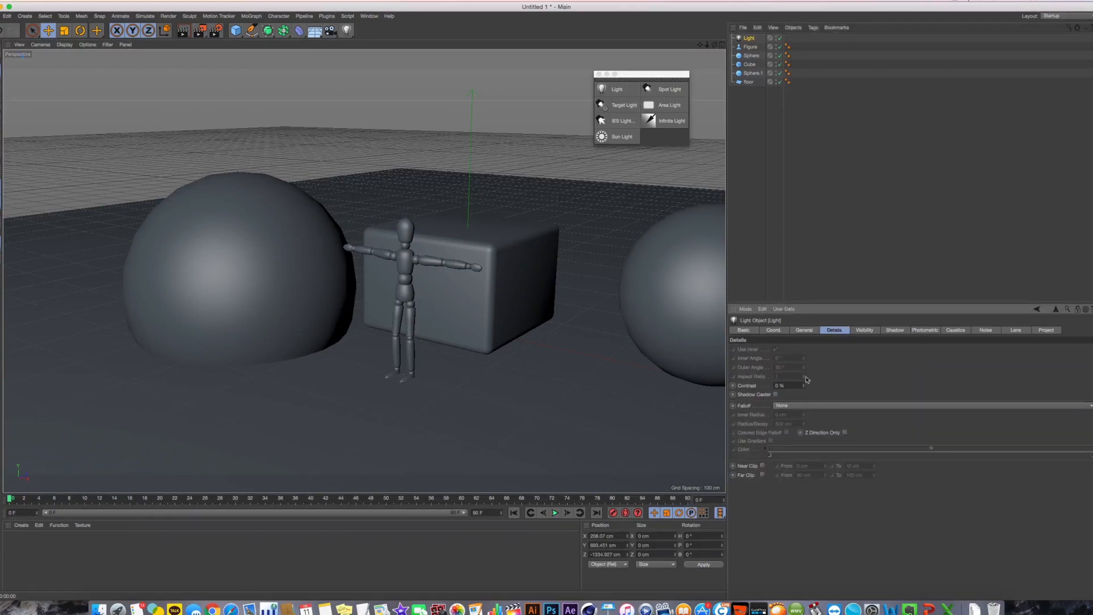
pyautogui.click(800, 407)
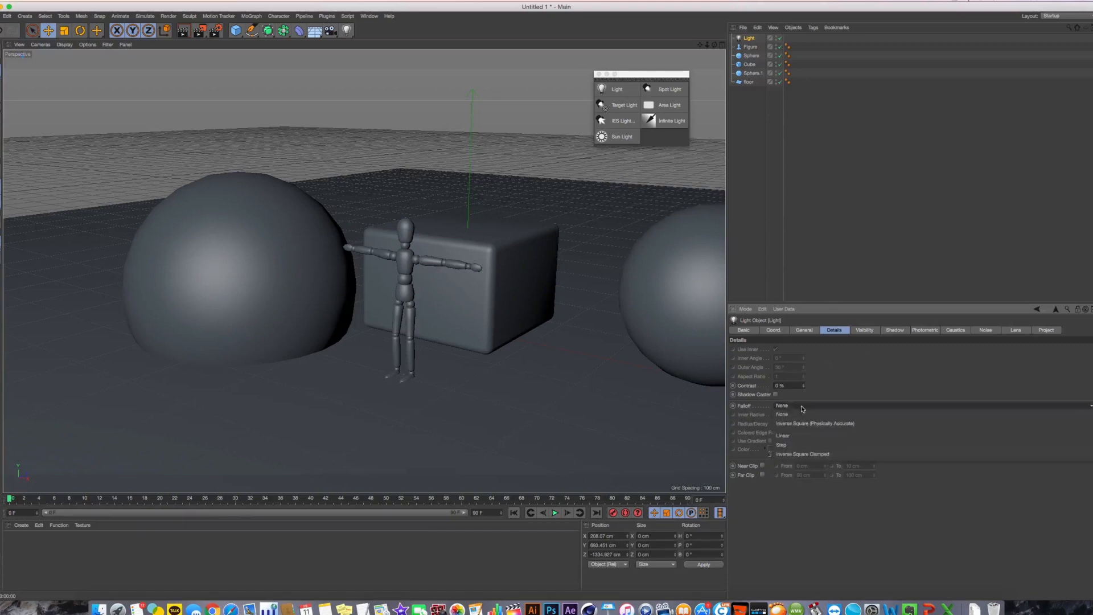
pyautogui.click(863, 331)
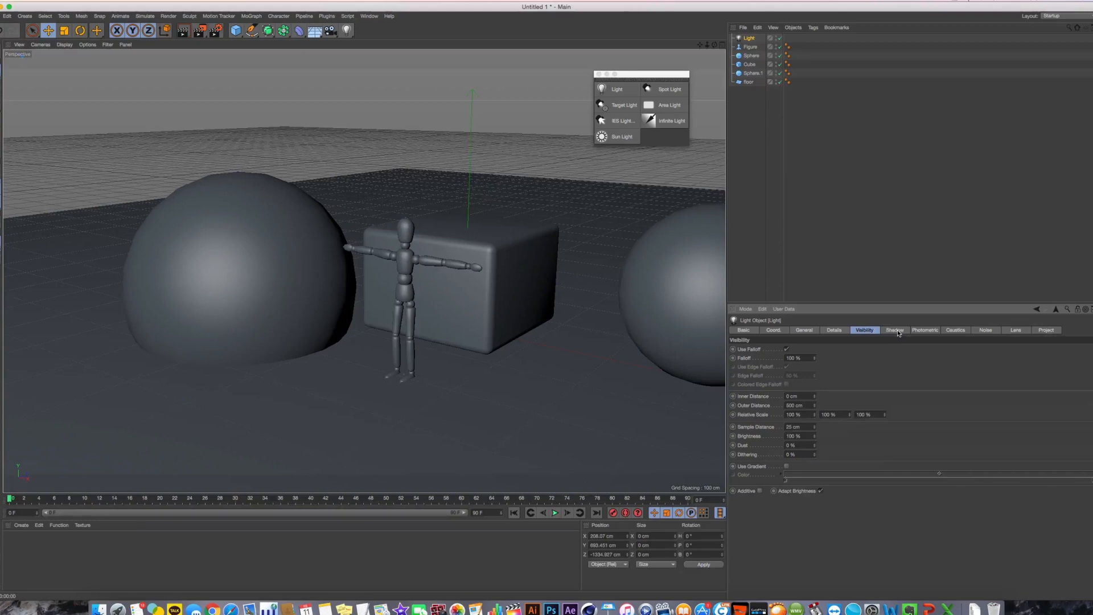
pyautogui.click(805, 330)
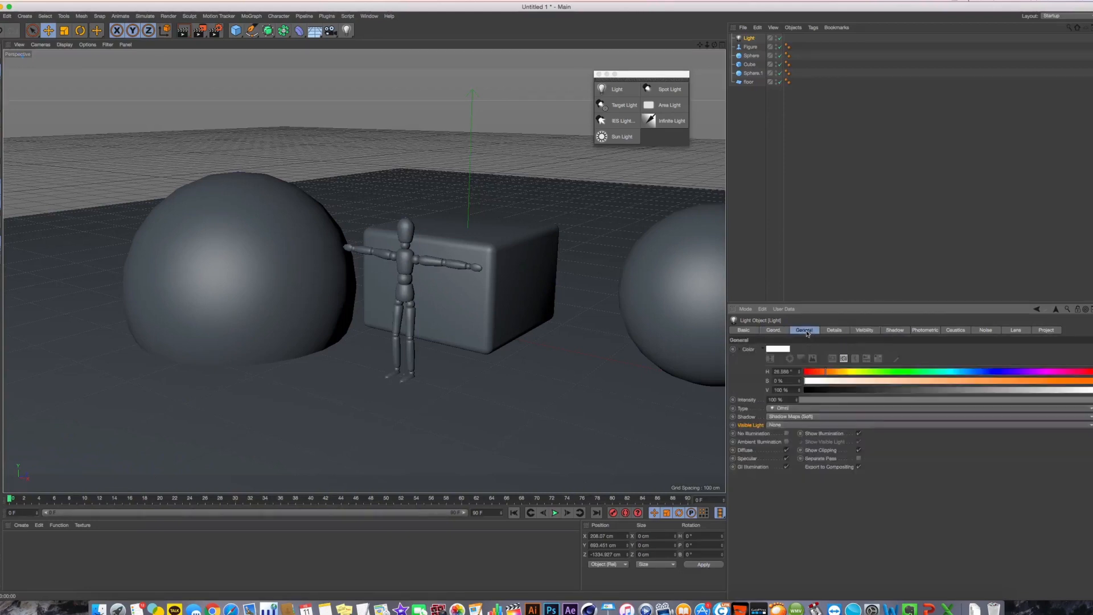
# Change the light's colour to red with 67 % saturation and render the perspective view.
pyautogui.click(753, 402)
pyautogui.keyDown('alt'); pyautogui.moveTo(621, 364); pyautogui.dragTo(556, 326); pyautogui.keyUp('alt')
pyautogui.keyDown('alt'); pyautogui.moveTo(555, 326); pyautogui.dragTo(541, 332, button='middle'); pyautogui.keyUp('alt')
pyautogui.keyDown('alt'); pyautogui.moveTo(541, 333); pyautogui.dragTo(750, 332, button='right'); pyautogui.keyUp('alt')
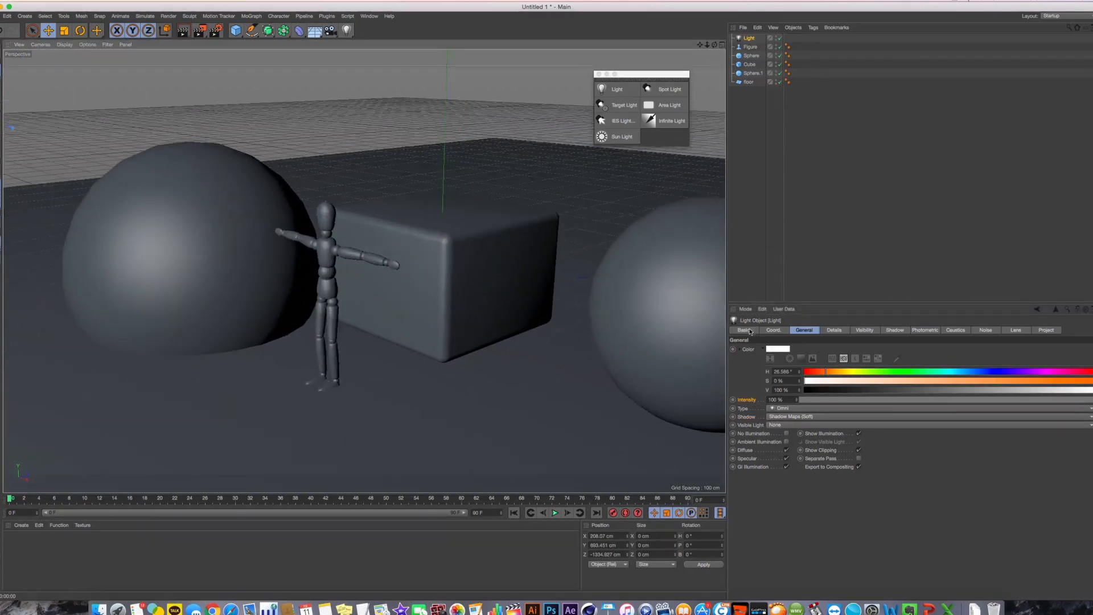
pyautogui.click(784, 348)
pyautogui.click(814, 357)
pyautogui.click(788, 378)
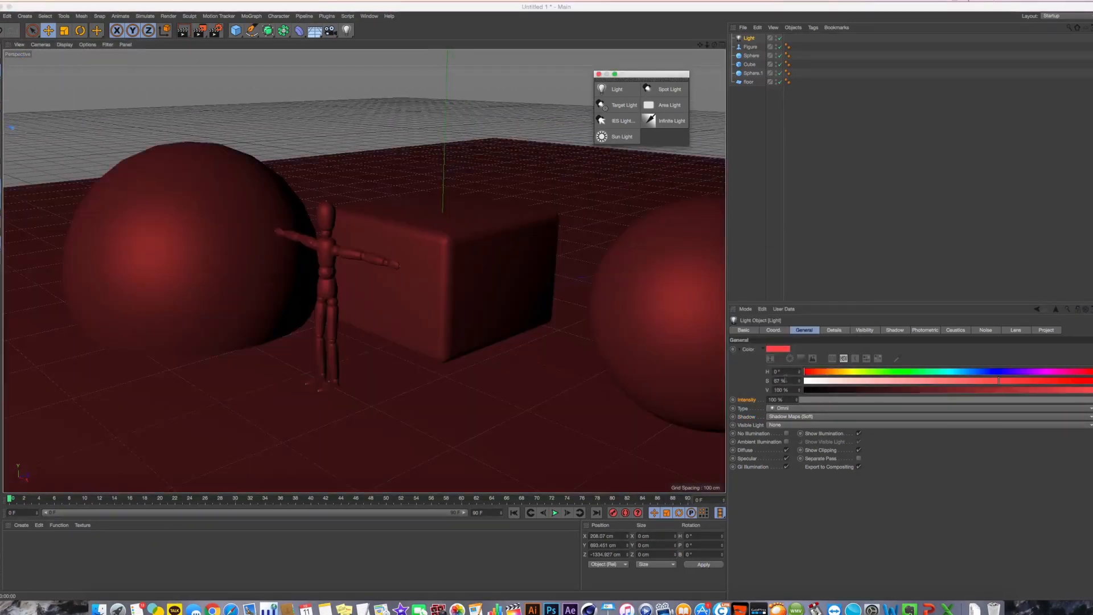
pyautogui.press('super+r')
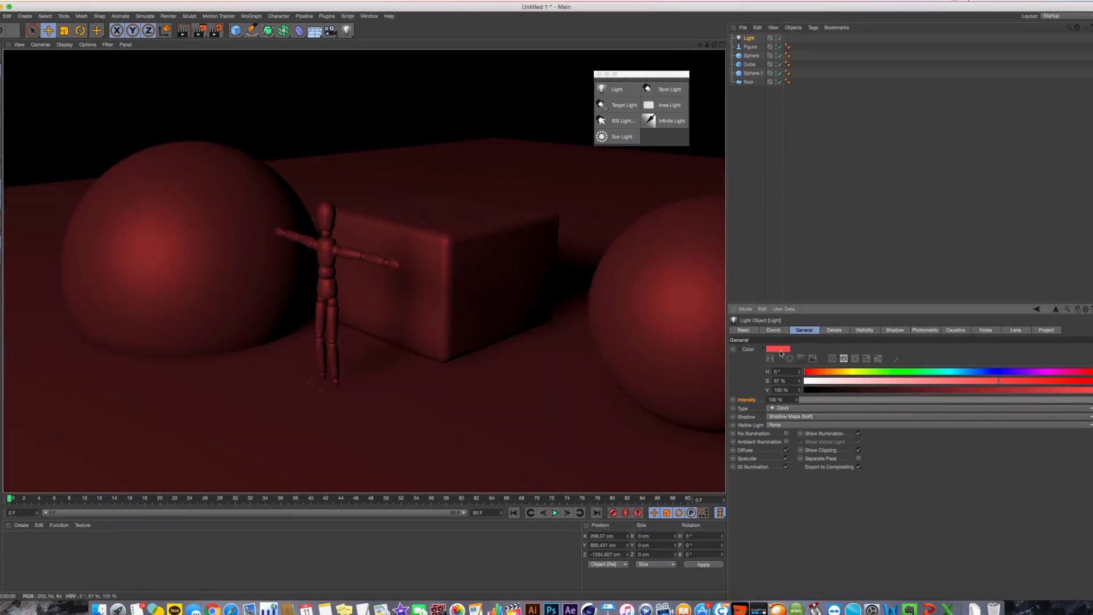
# Reset the light's colour to white.
pyautogui.click(781, 351)
pyautogui.moveTo(777, 358); pyautogui.dragTo(746, 358)
pyautogui.click(789, 380)
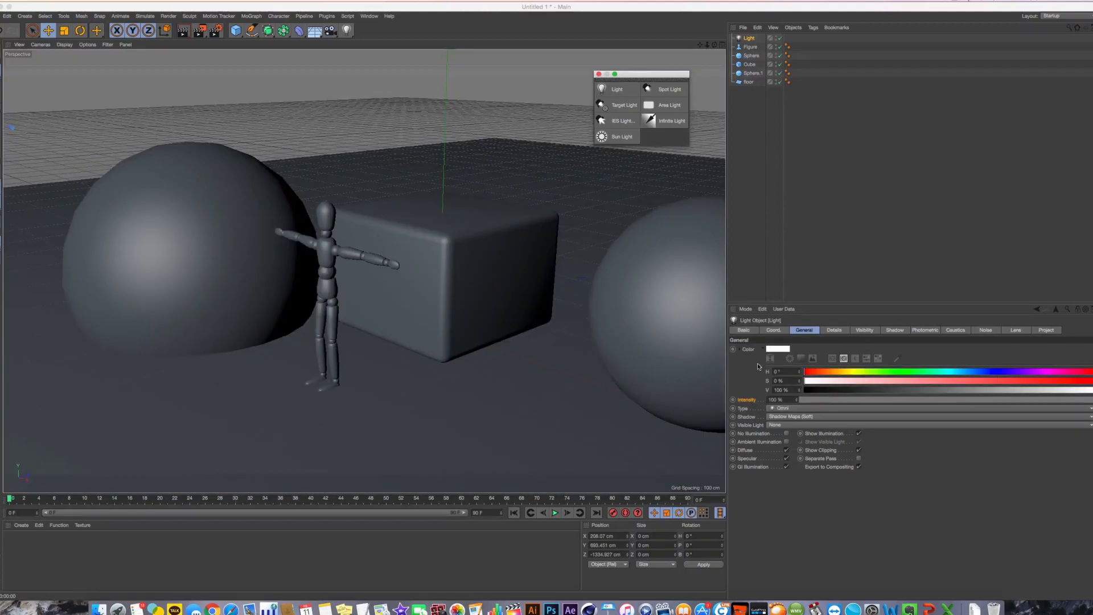
# Set the light's intensity to 500 % and render the perspective view.
pyautogui.moveTo(806, 401); pyautogui.dragTo(1092, 401)
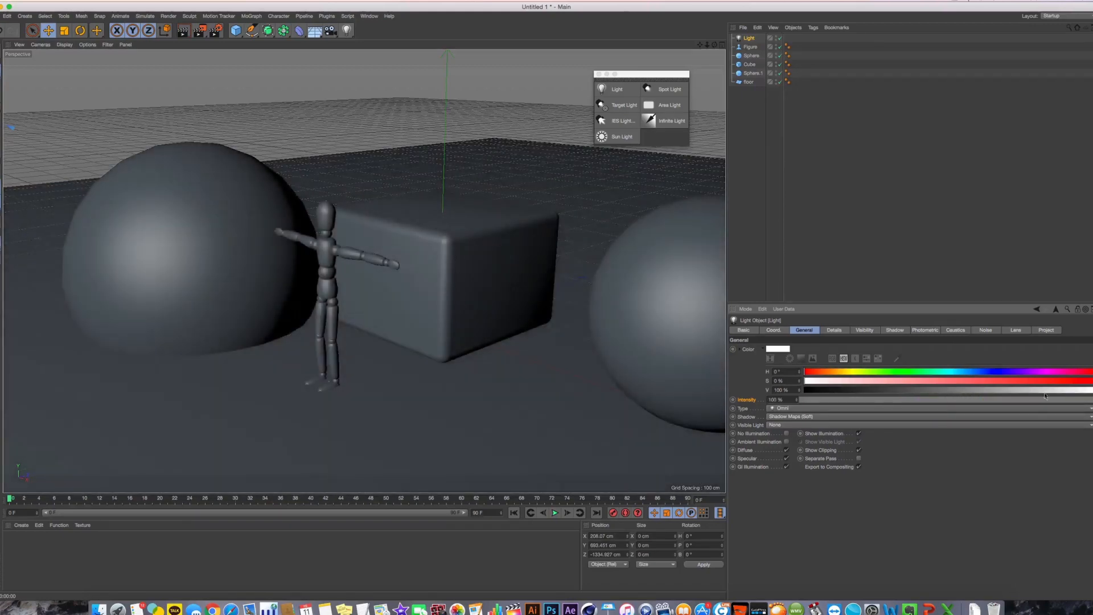
pyautogui.moveTo(783, 399); pyautogui.dragTo(715, 397)
pyautogui.write('500')
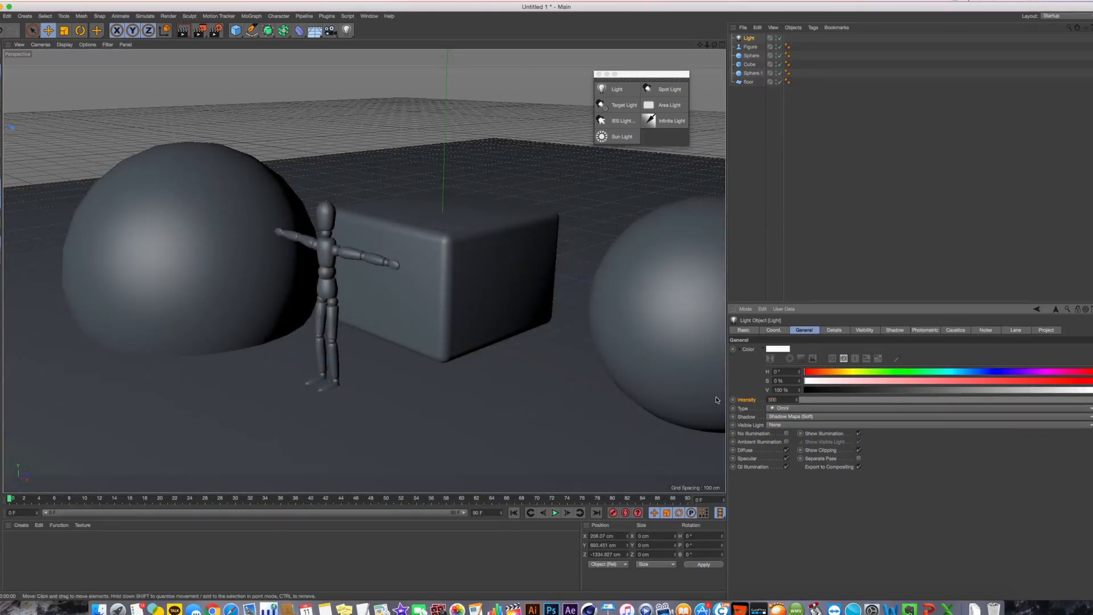
pyautogui.press('Return')
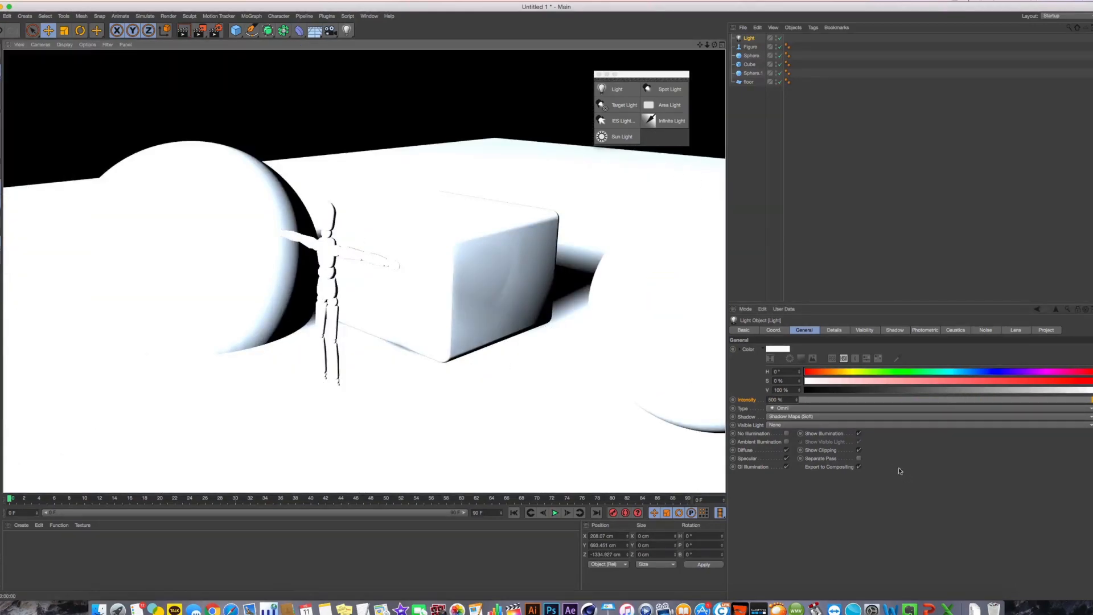
# Return the light's intensity to 100 % and render a closer view of the figure and cube.
pyautogui.moveTo(807, 402); pyautogui.dragTo(1092, 401)
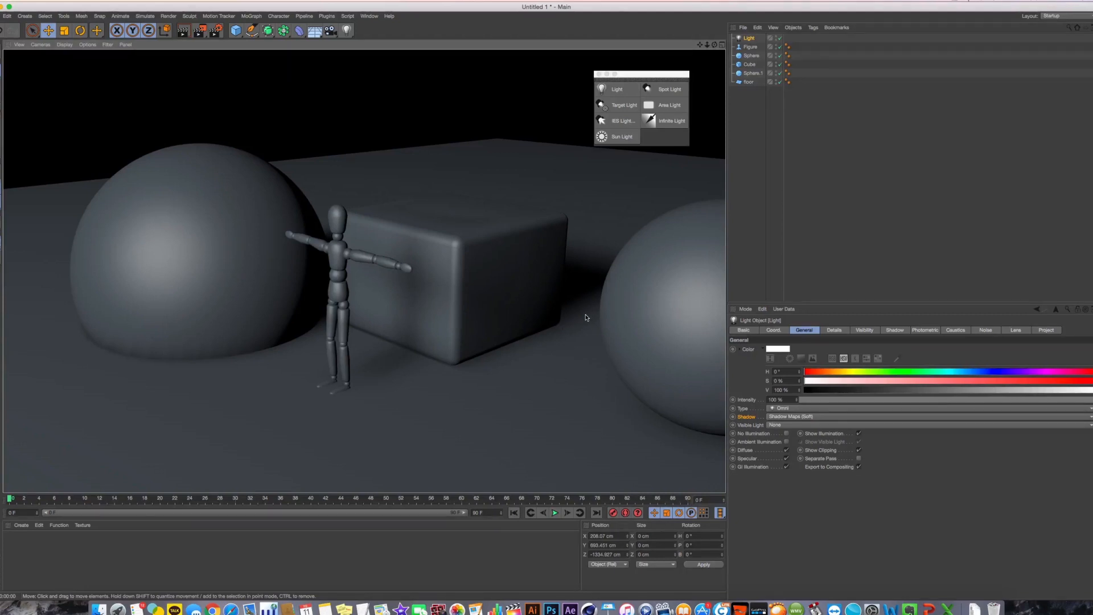
pyautogui.keyDown('alt'); pyautogui.moveTo(416, 257); pyautogui.dragTo(494, 256, button='right'); pyautogui.keyUp('alt')
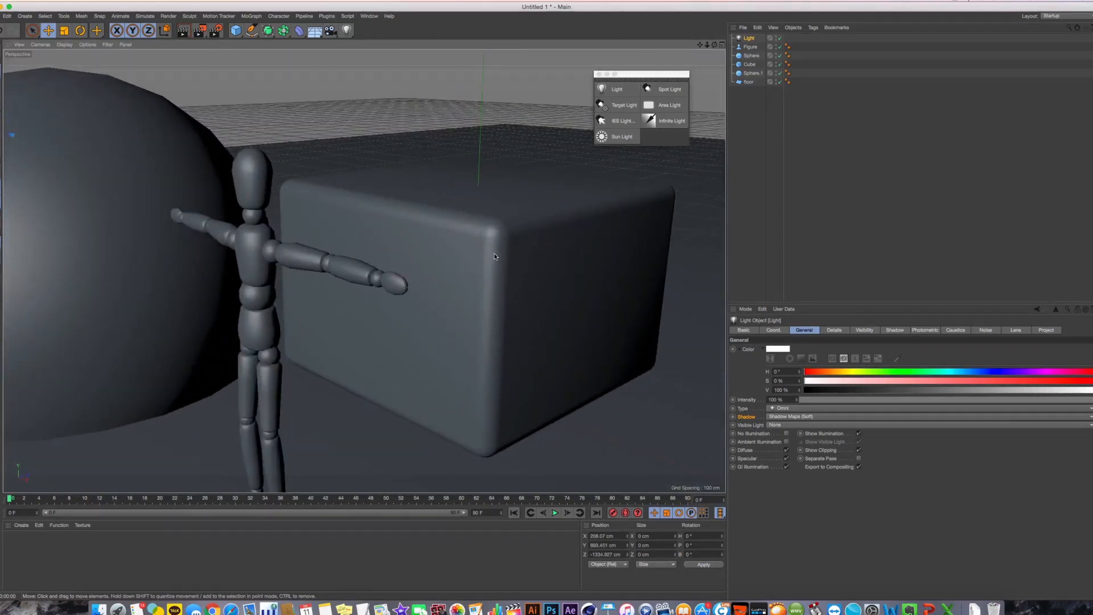
pyautogui.hotkey('ctrl', 'r')
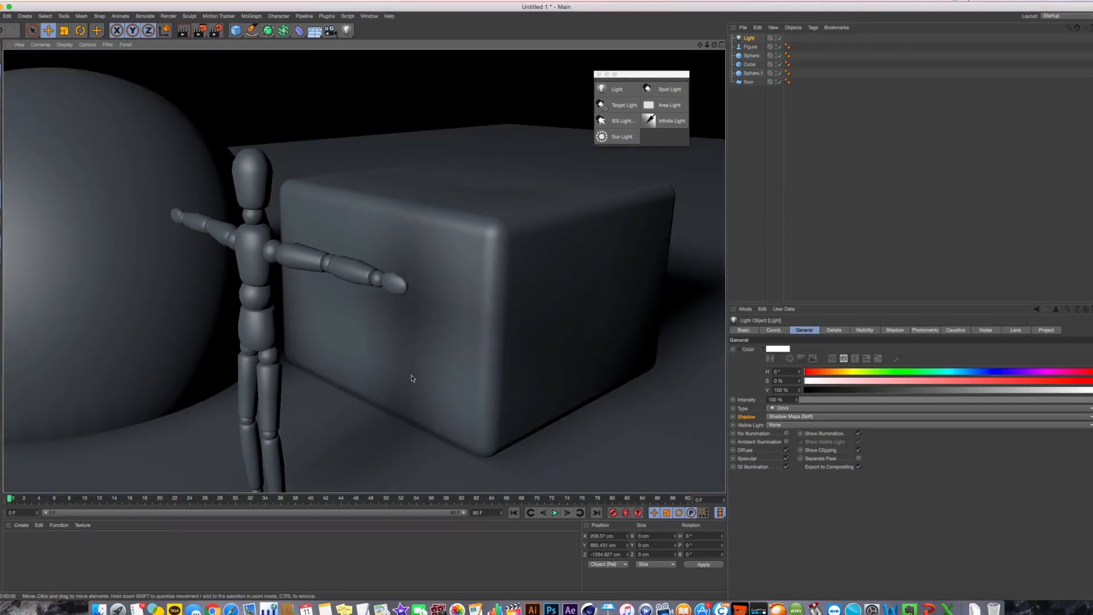
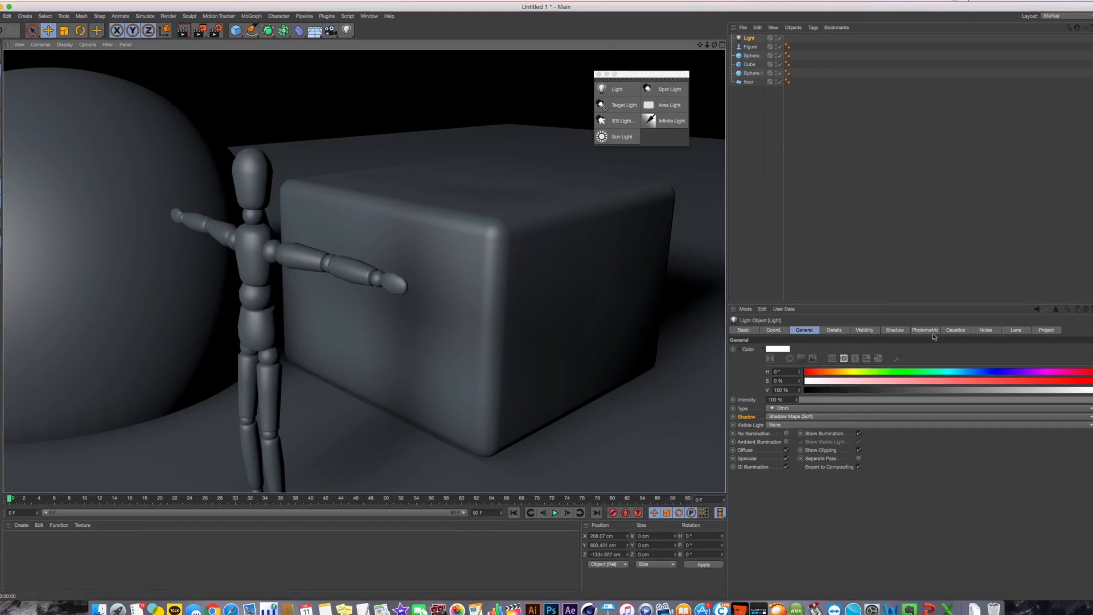
# Change the light's shadow colour to blue and render the close view of the figure and cube.
pyautogui.keyDown('alt'); pyautogui.moveTo(507, 308); pyautogui.dragTo(514, 305); pyautogui.keyUp('alt')
pyautogui.click(892, 332)
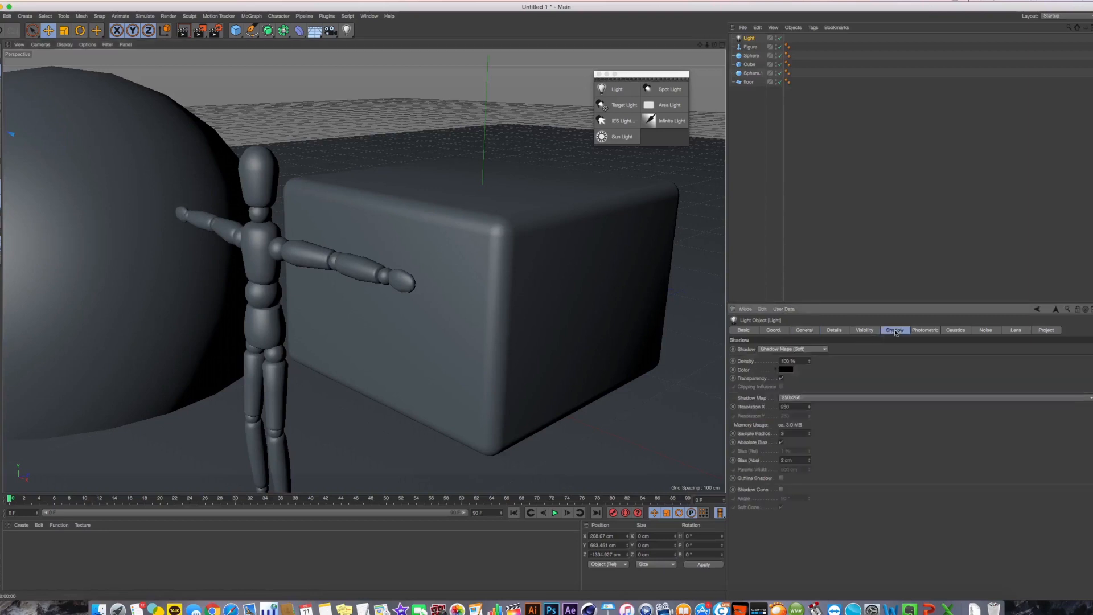
pyautogui.keyDown('alt'); pyautogui.moveTo(512, 387); pyautogui.dragTo(529, 375, button='middle'); pyautogui.keyUp('alt')
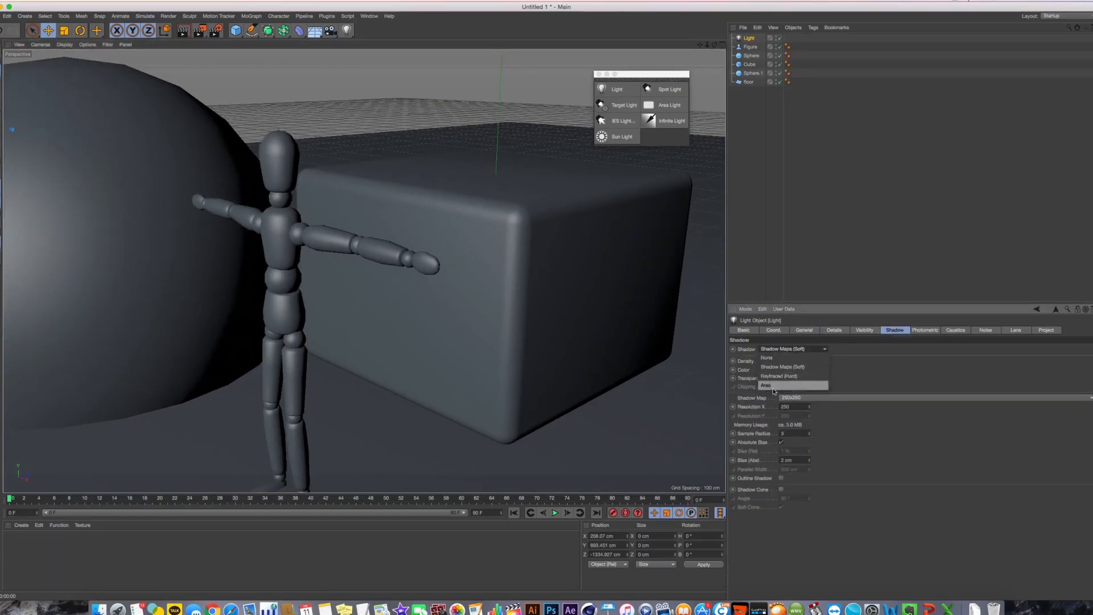
pyautogui.click(786, 369)
pyautogui.click(816, 370)
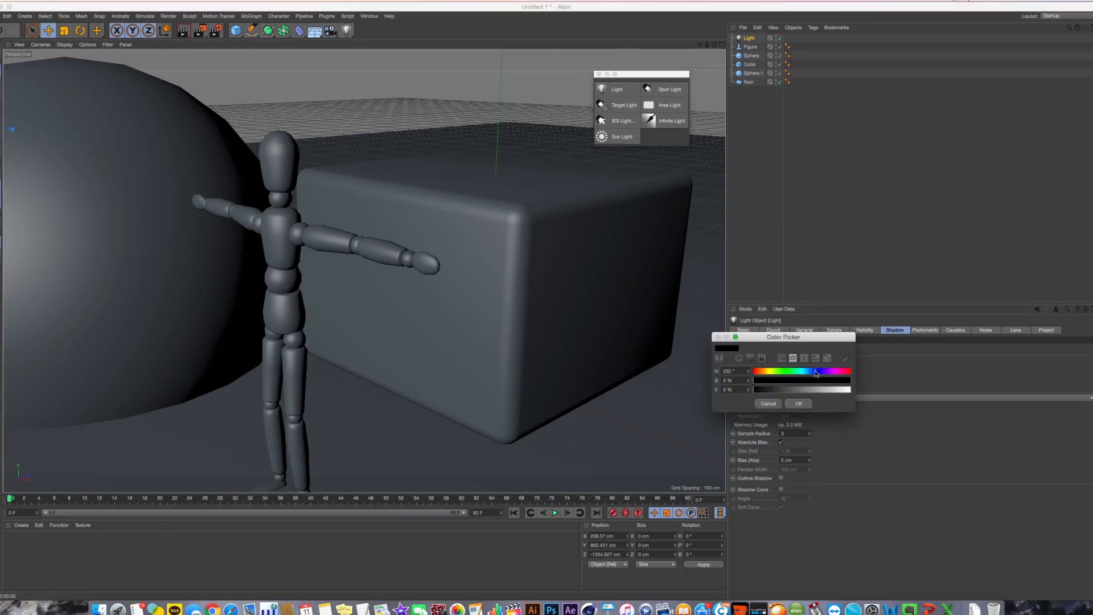
pyautogui.click(823, 380)
pyautogui.click(819, 389)
pyautogui.click(799, 403)
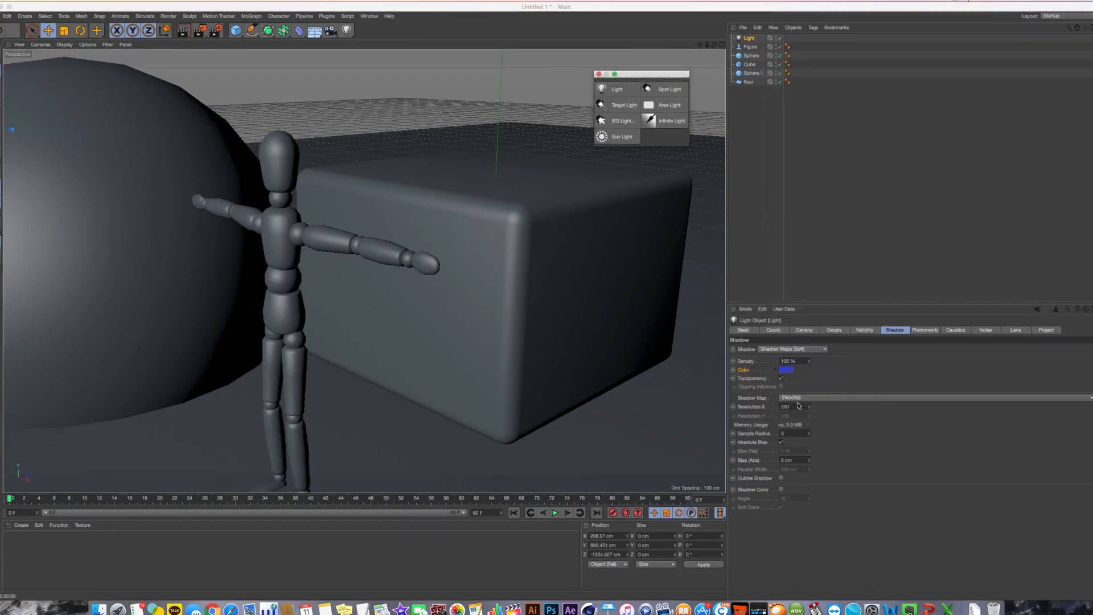
pyautogui.press('super+r')
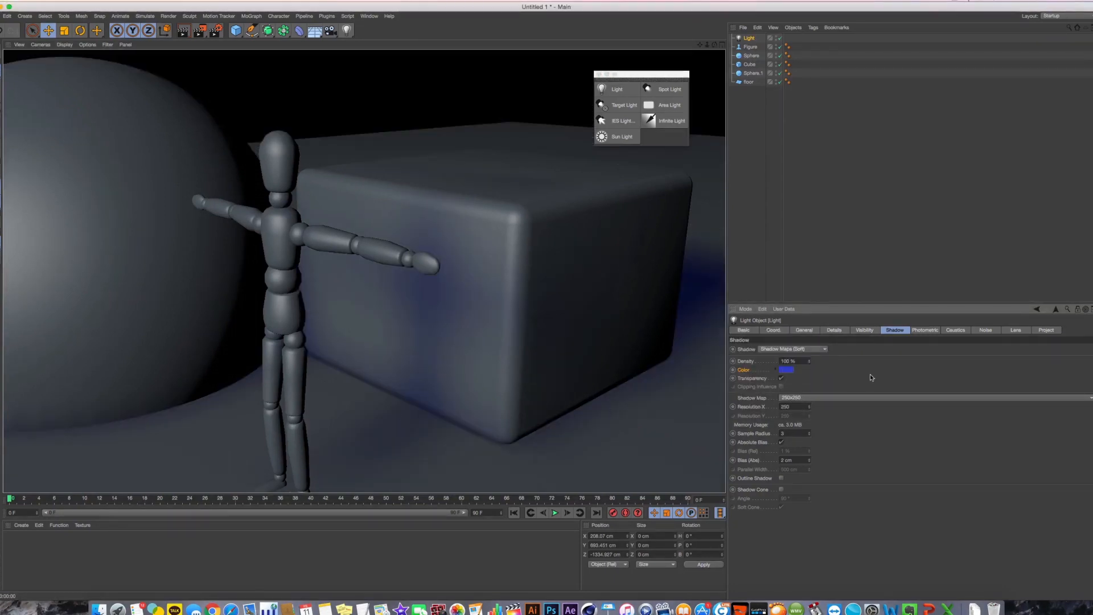
# Undo the shadow colour change, set the shadow density to 20 %, and render the view.
pyautogui.press('super+z')
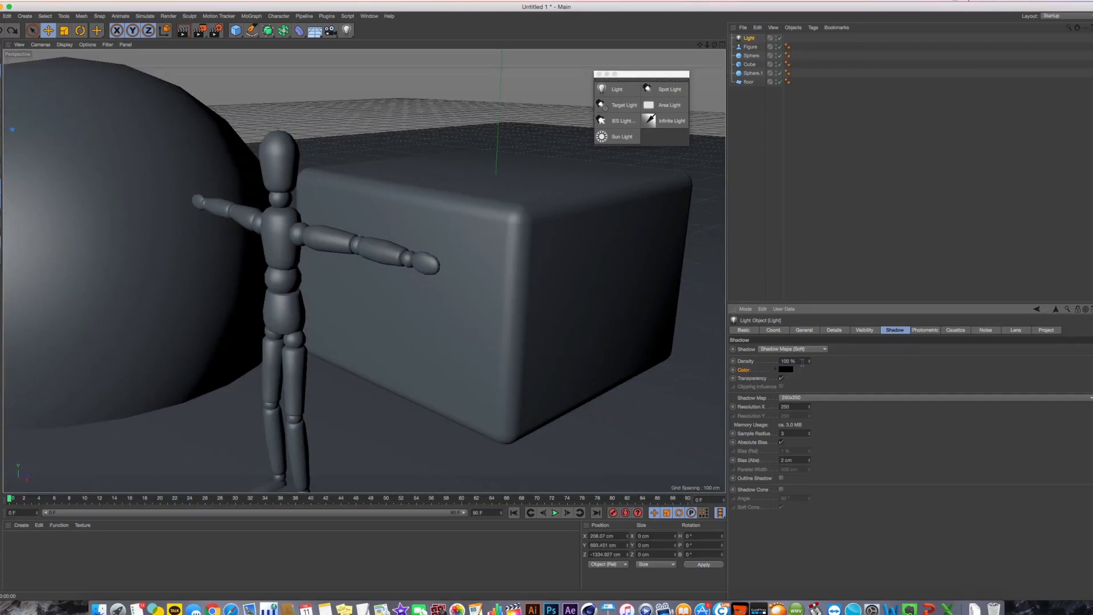
pyautogui.click(802, 362)
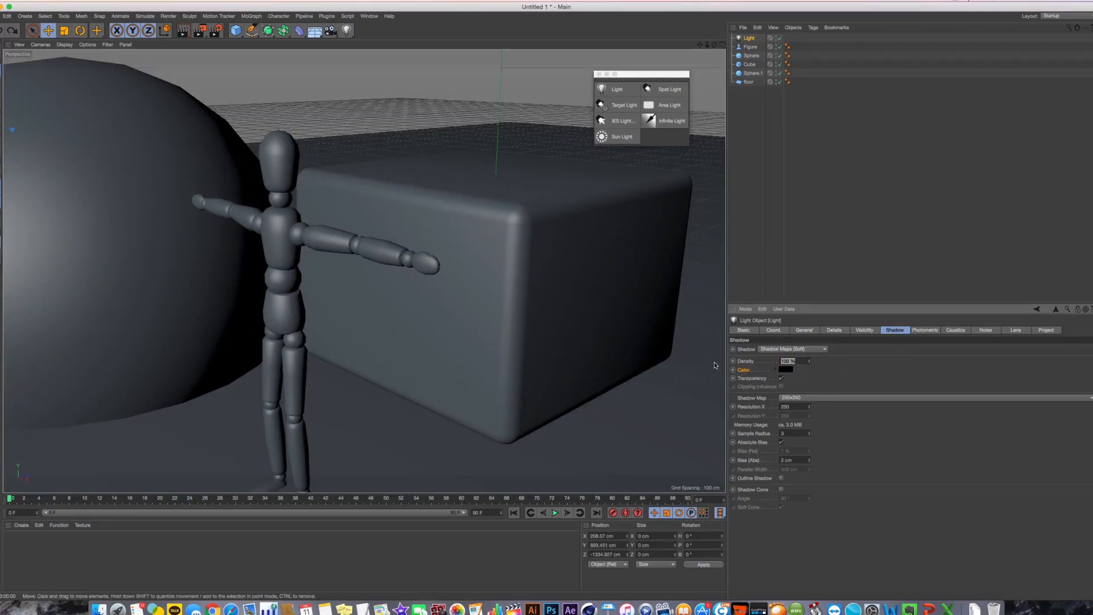
pyautogui.write('20')
pyautogui.press('Return')
pyautogui.press('super+r')
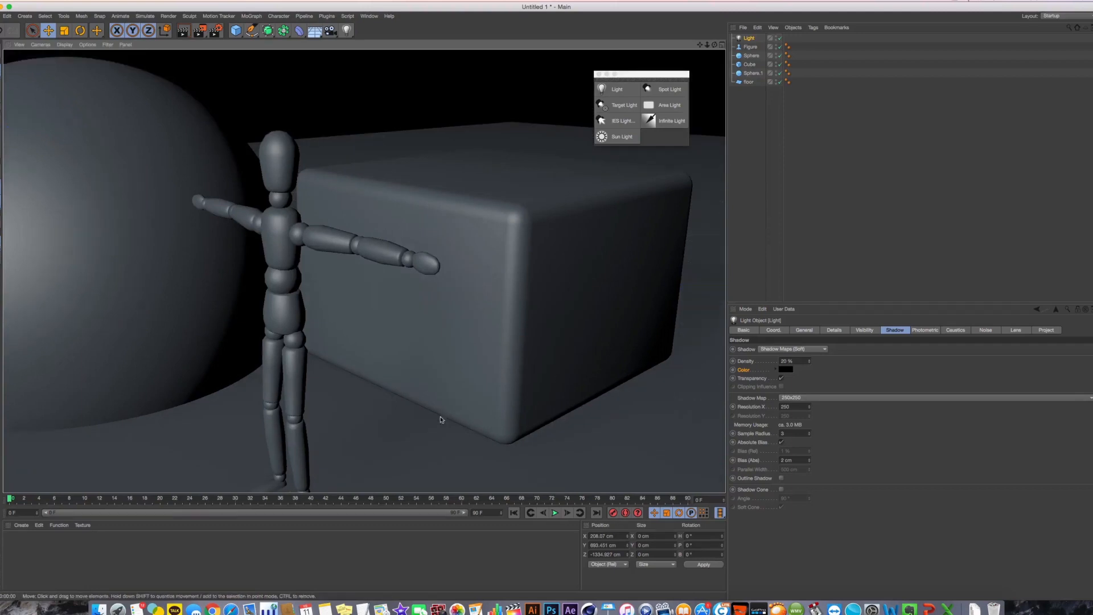
# Set the light's shadow density to 100 % and render the view of the figure and cube.
pyautogui.doubleClick(783, 361)
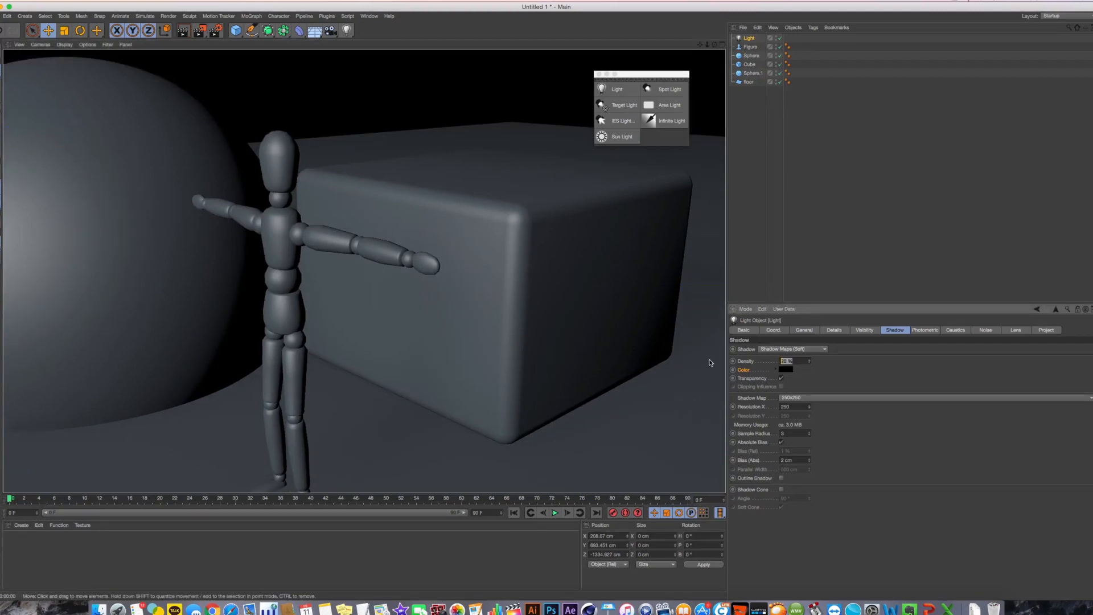
pyautogui.write('100')
pyautogui.press('Return')
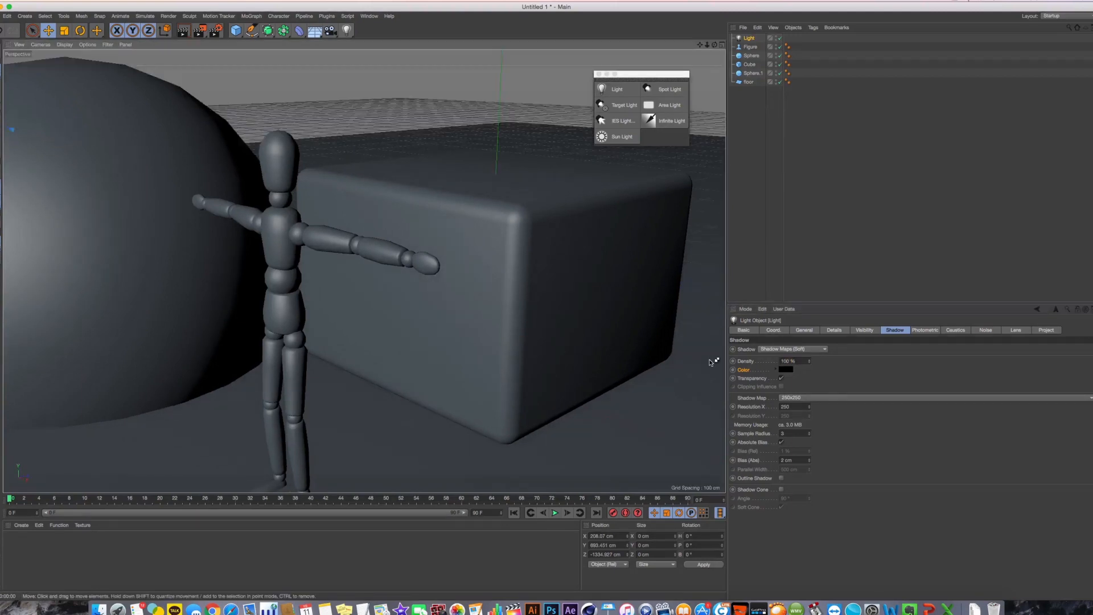
pyautogui.press('super+r')
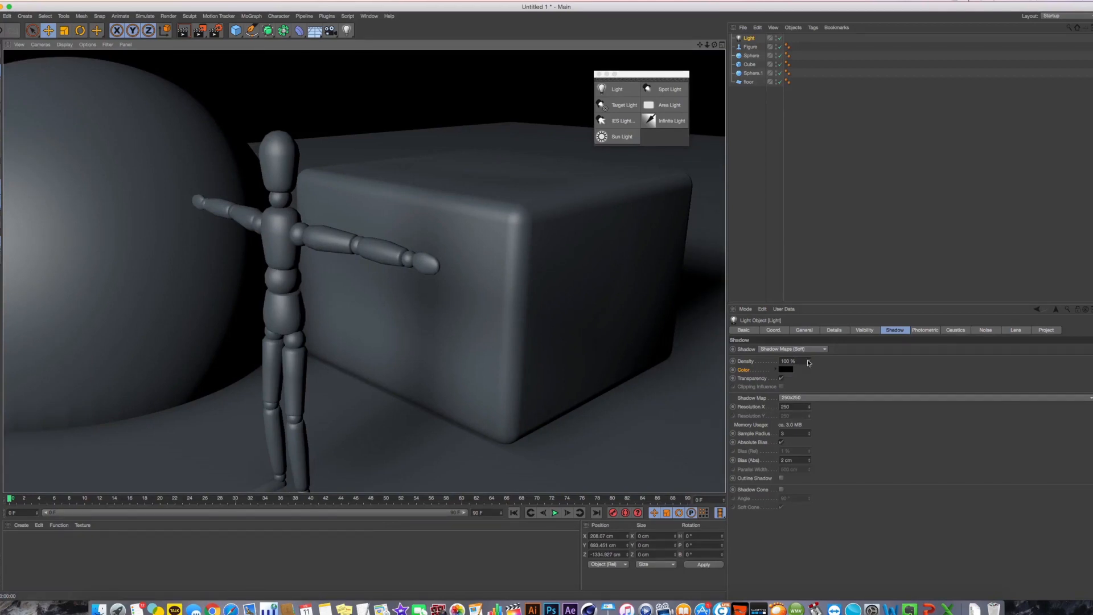
# Raise the light's shadow density far above 100 %, render the view, and reset the density to 100 %.
pyautogui.moveTo(808, 362)
pyautogui.mouseDown()
pyautogui.moveTo(842, 362)
pyautogui.moveTo(806, 365)
pyautogui.mouseUp()
pyautogui.press('super+r')
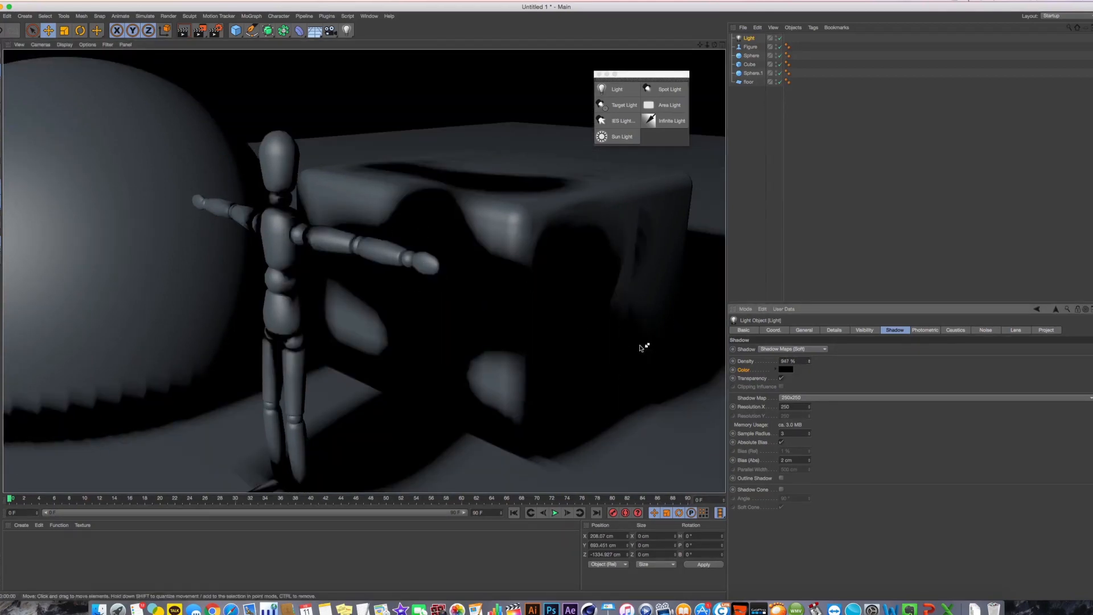
pyautogui.doubleClick(786, 361)
pyautogui.write('100')
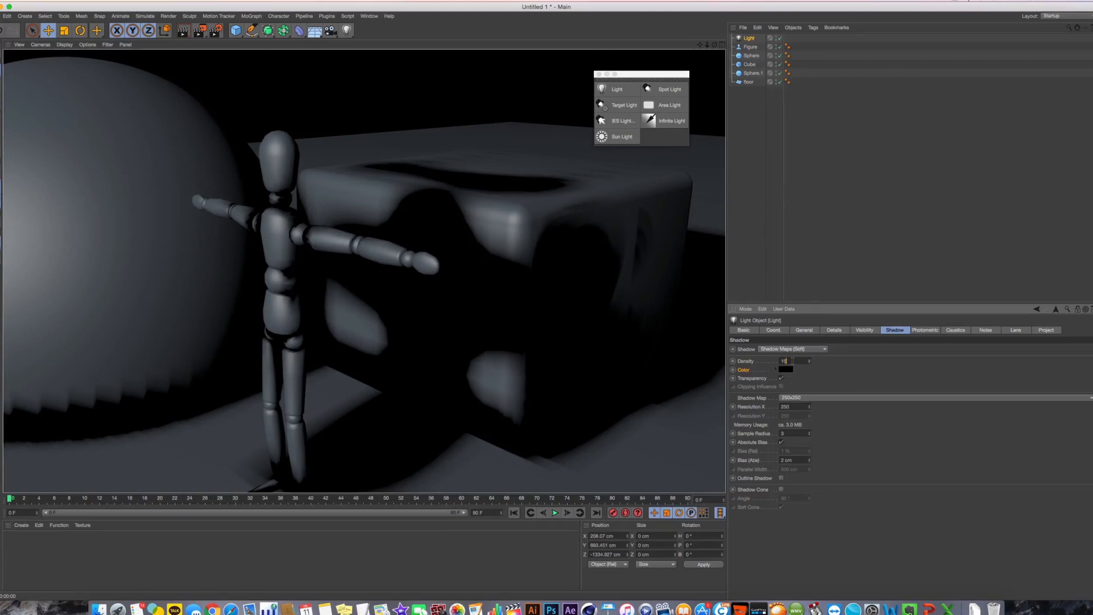
pyautogui.press('Return')
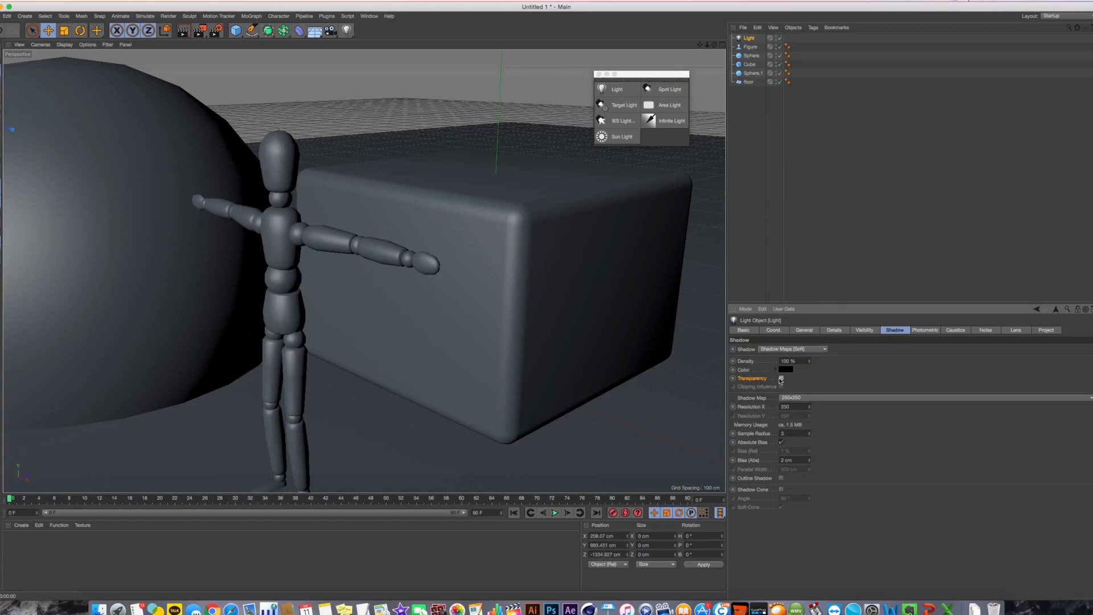
# Keep shadow transparency enabled, set the light's shadow map to 1750x1750, and render the view.
pyautogui.click(780, 379)
pyautogui.click(795, 399)
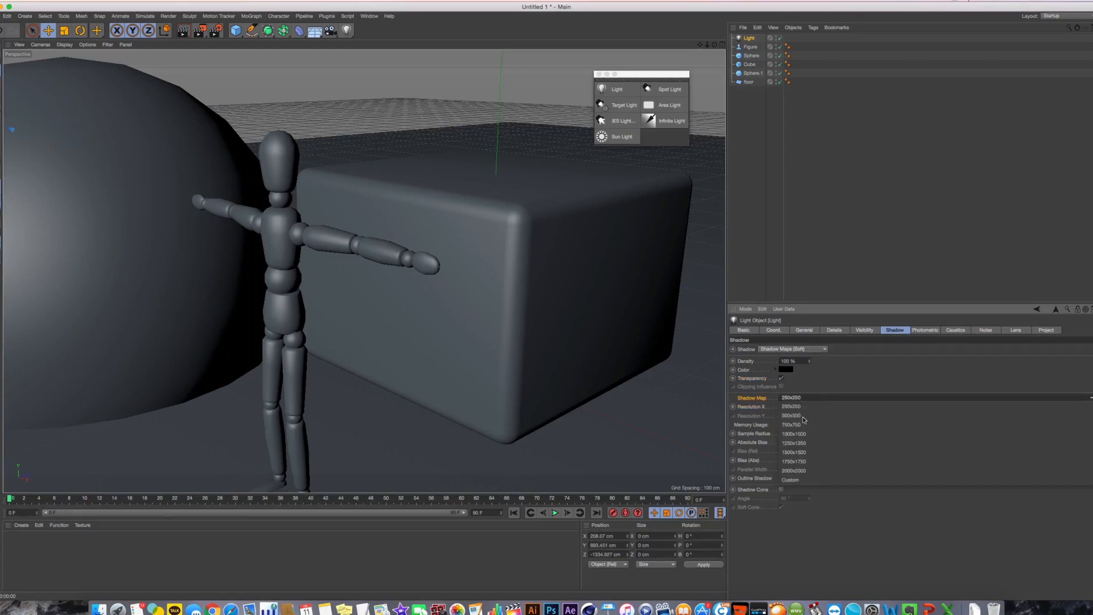
pyautogui.click(808, 465)
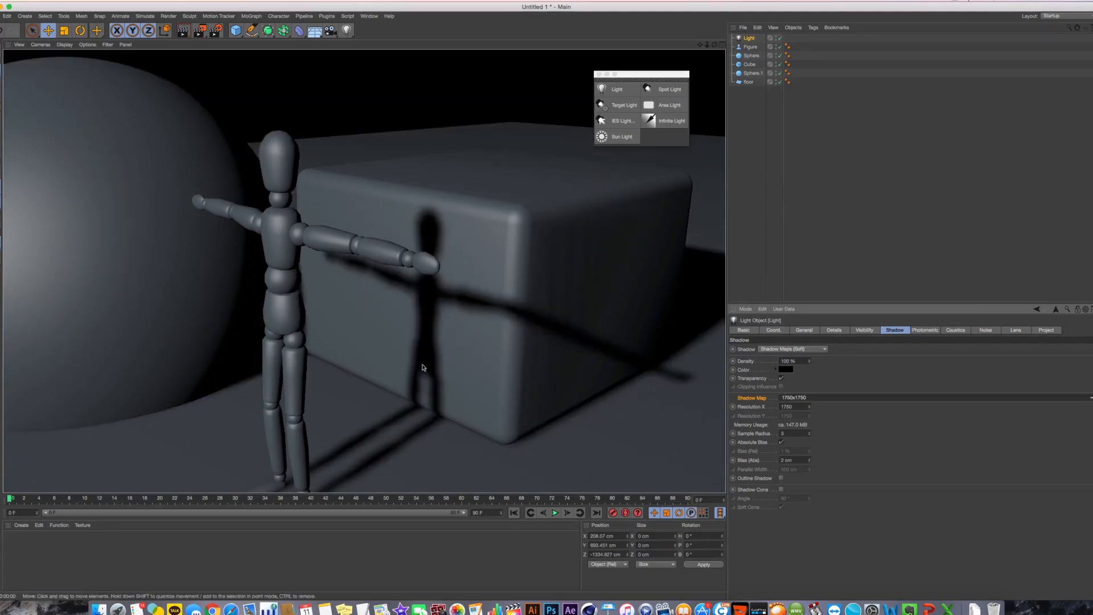
# Render the view with the light's shadow map at 750x750, and again with it returned to 250x250.
pyautogui.click(830, 400)
pyautogui.click(829, 407)
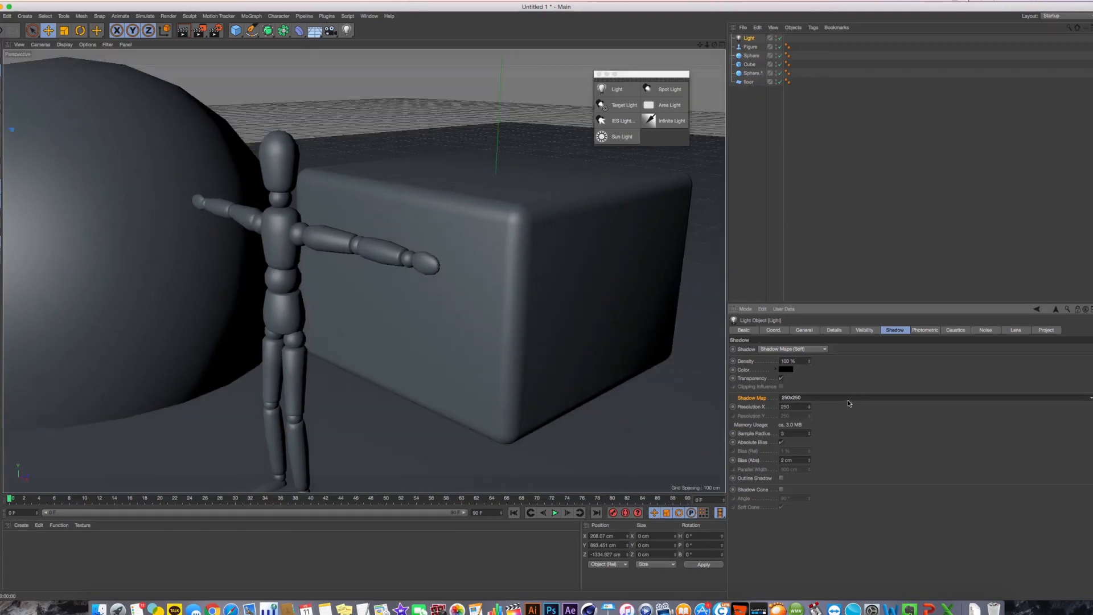
pyautogui.click(845, 399)
pyautogui.click(839, 422)
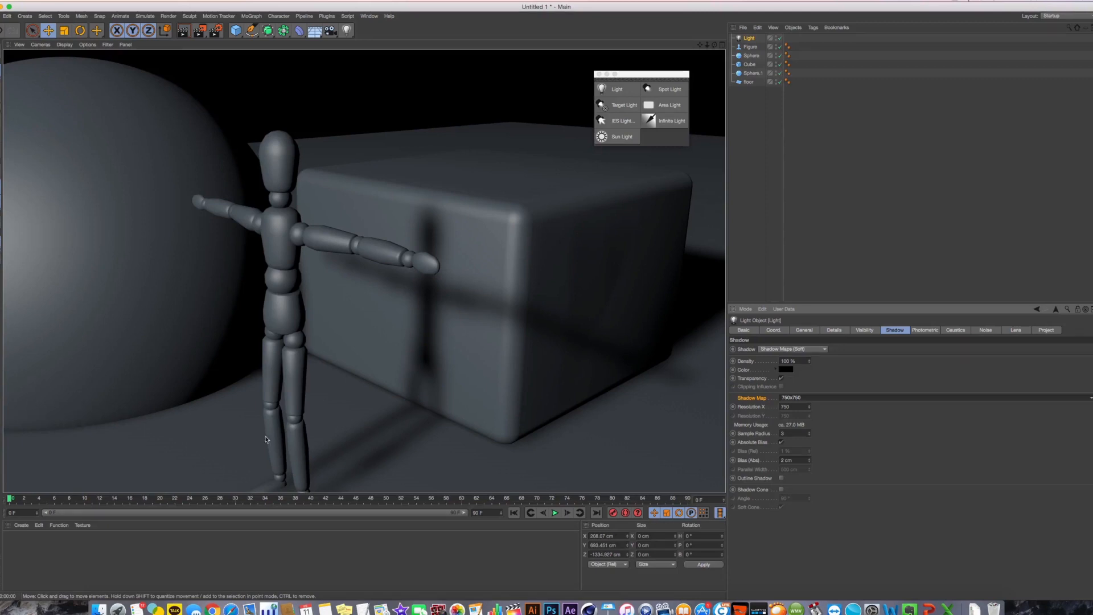
pyautogui.click(793, 398)
pyautogui.click(796, 400)
pyautogui.press('super+r')
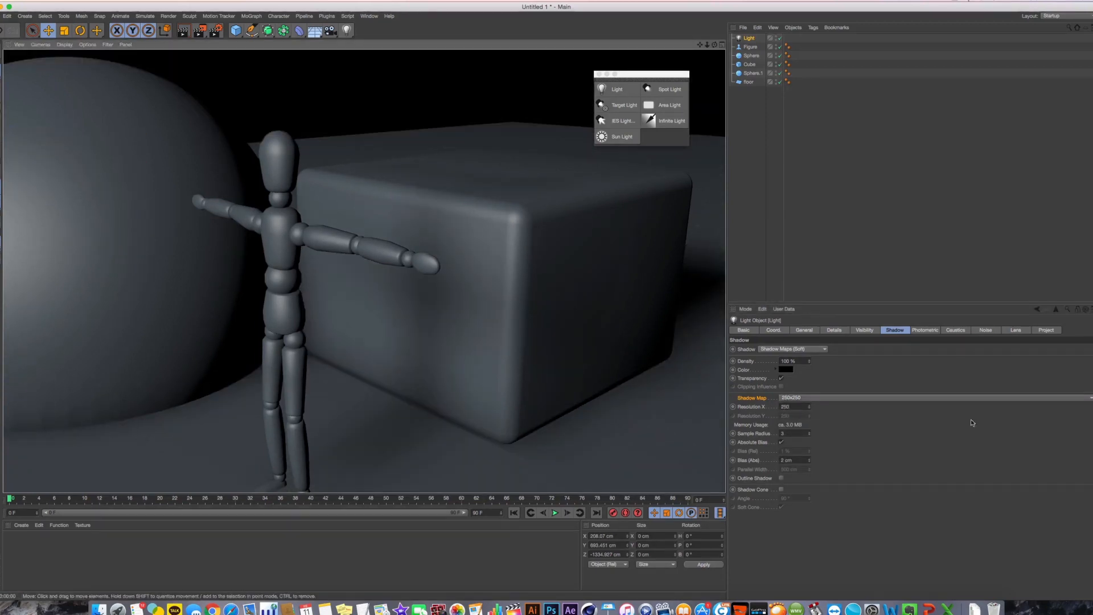
# Render the view with the light's shadow map at 1000x1000, and again with it raised to 1500x1500.
pyautogui.click(838, 398)
pyautogui.click(825, 429)
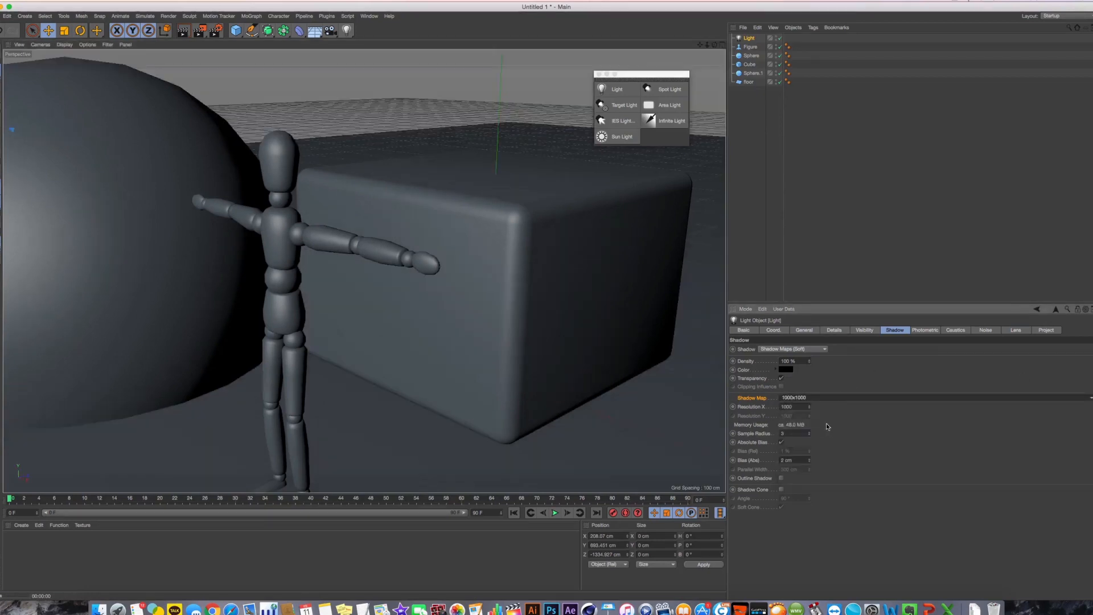
pyautogui.press('super+r')
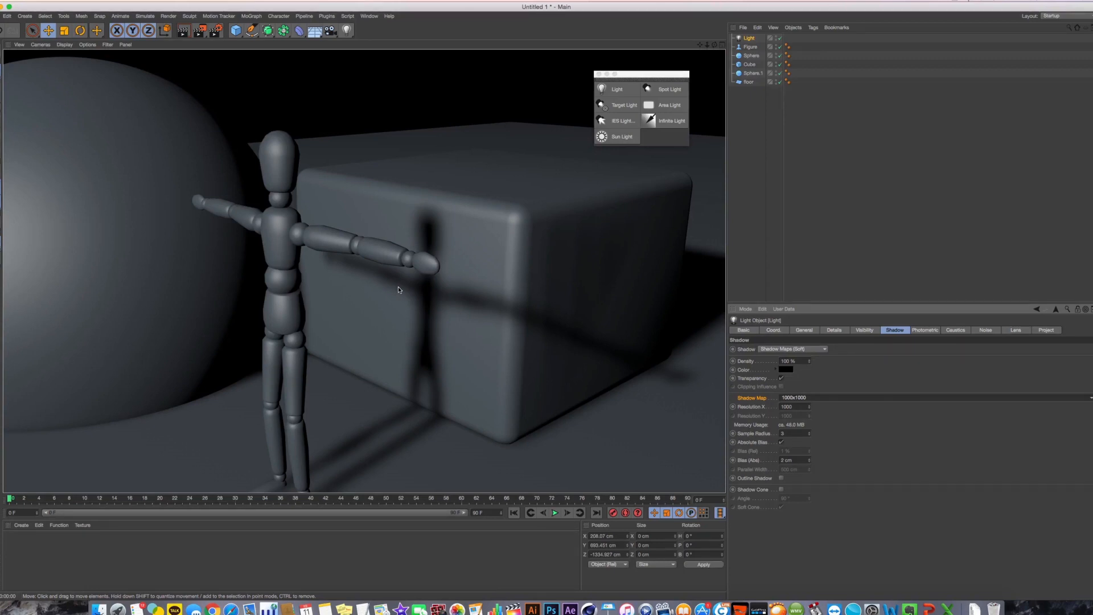
pyautogui.click(805, 397)
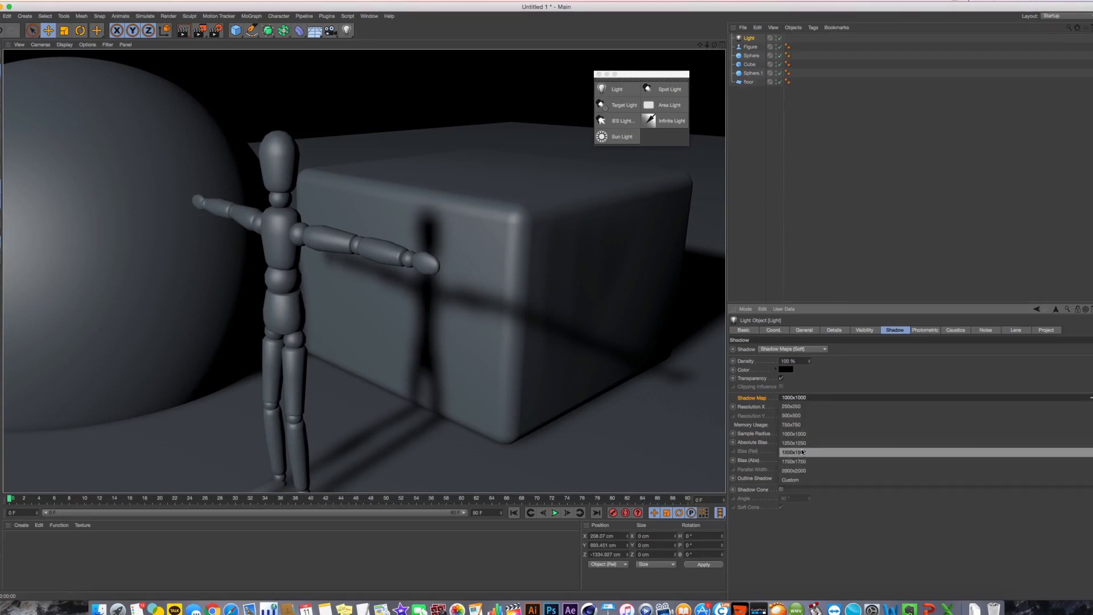
pyautogui.click(802, 452)
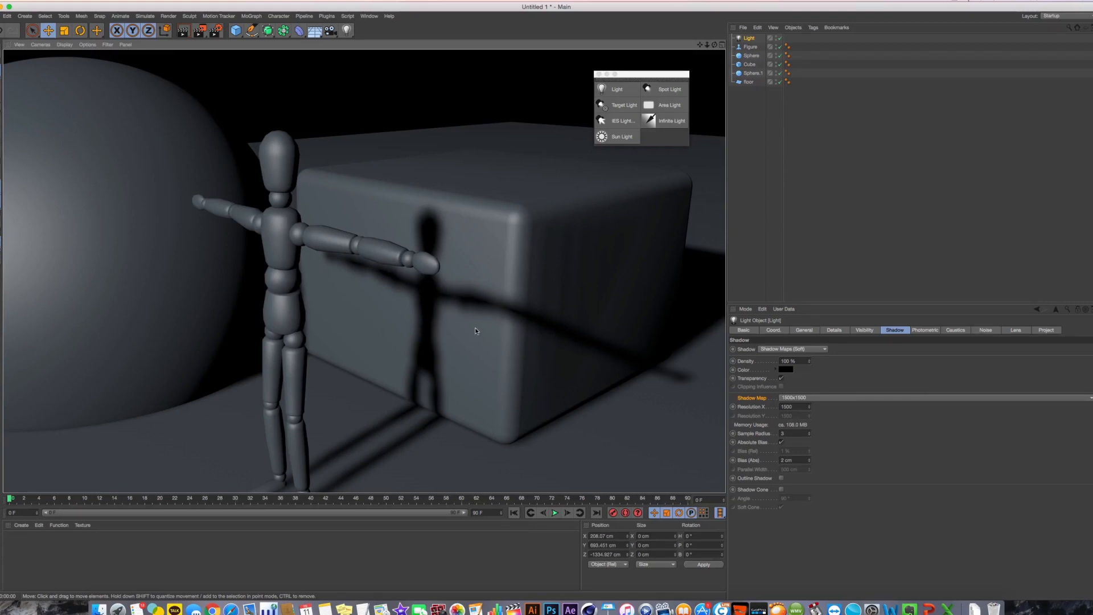
# Set the light's shadow sample radius to 8 and render the figure and cube to the Picture Viewer.
pyautogui.click(759, 435)
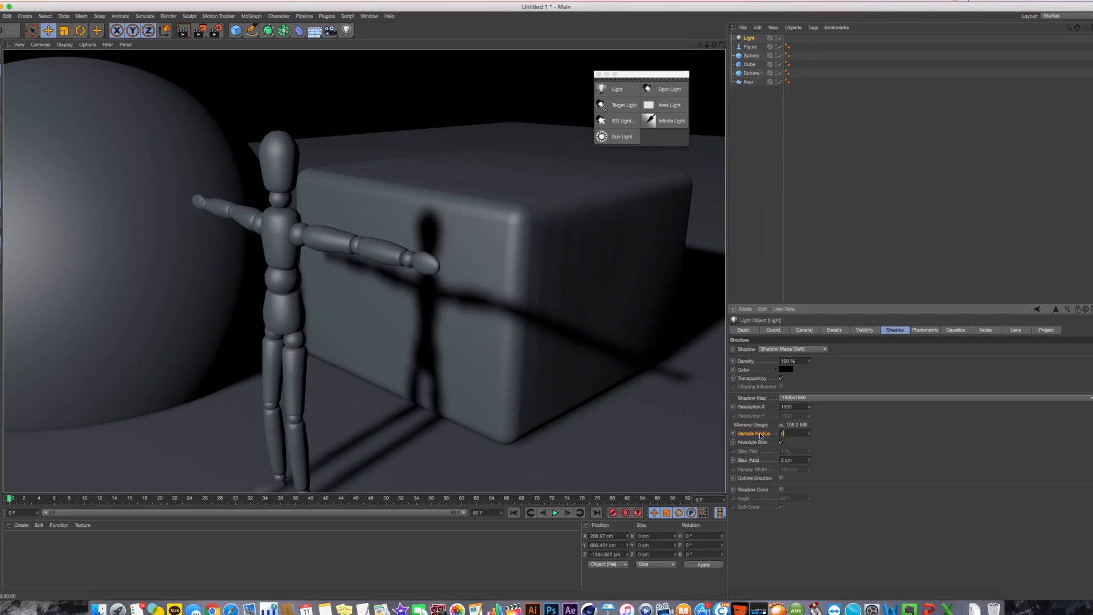
pyautogui.press('Return')
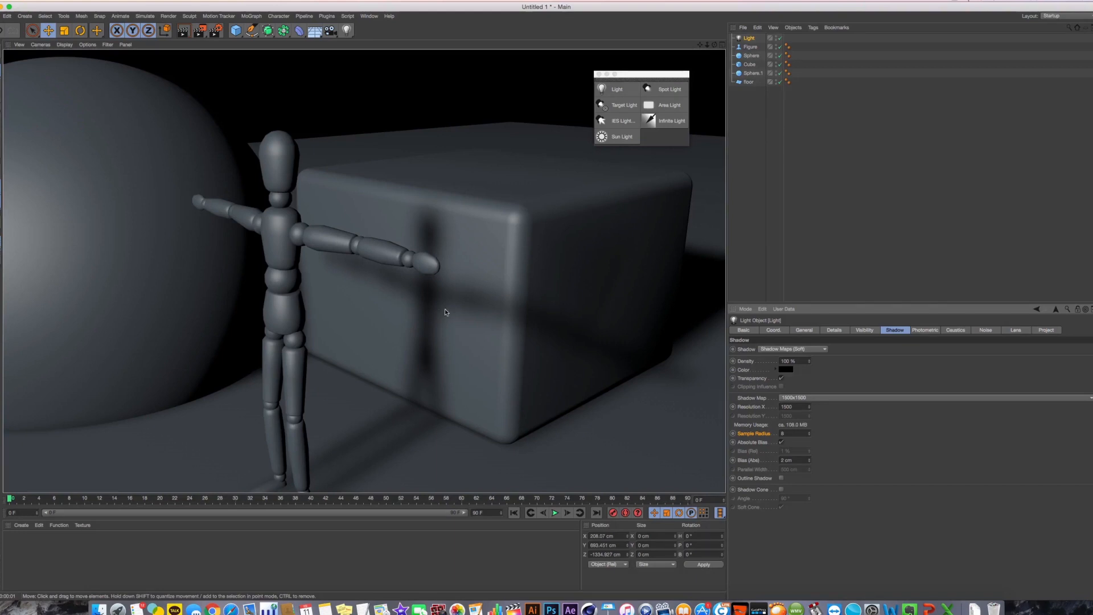
pyautogui.click(465, 333)
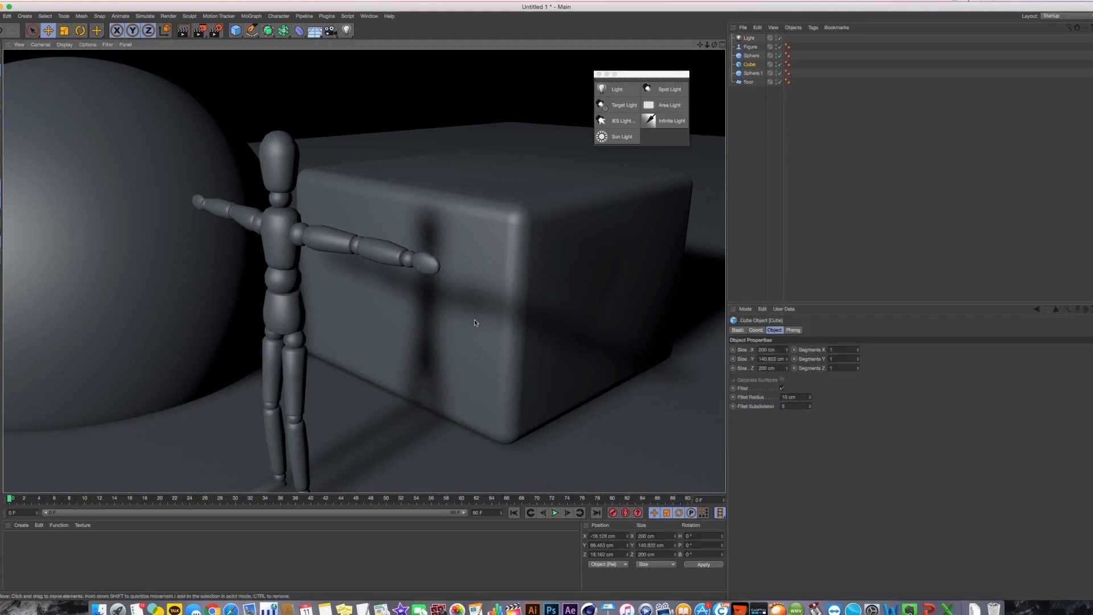
pyautogui.hotkey('shift', 'r')
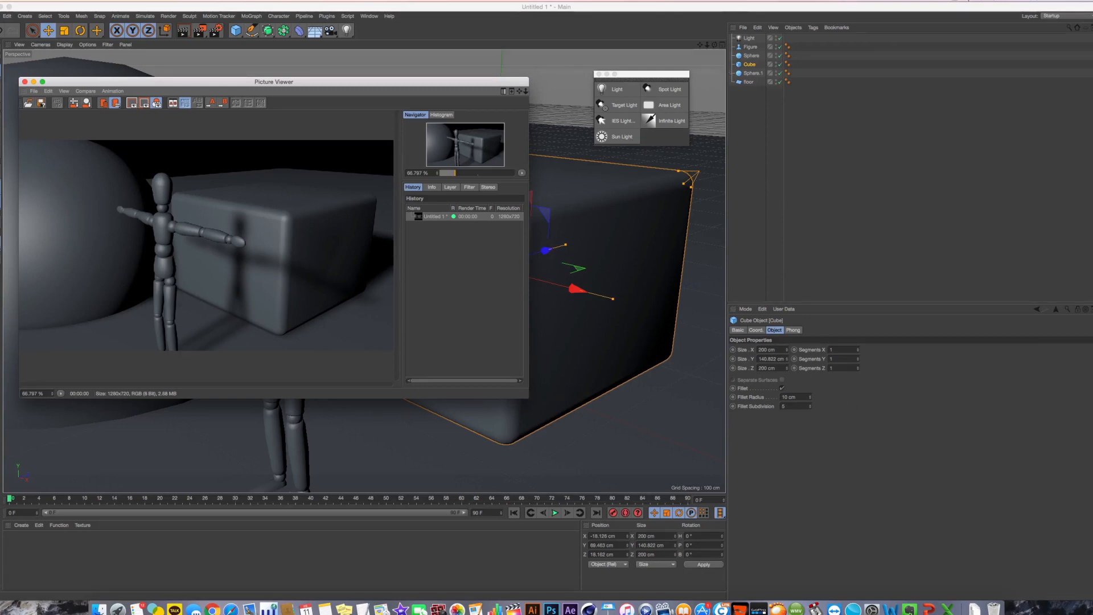
# Set the light's shadow sample radius to 2 and render another image to the Picture Viewer.
pyautogui.click(749, 38)
pyautogui.doubleClick(782, 433)
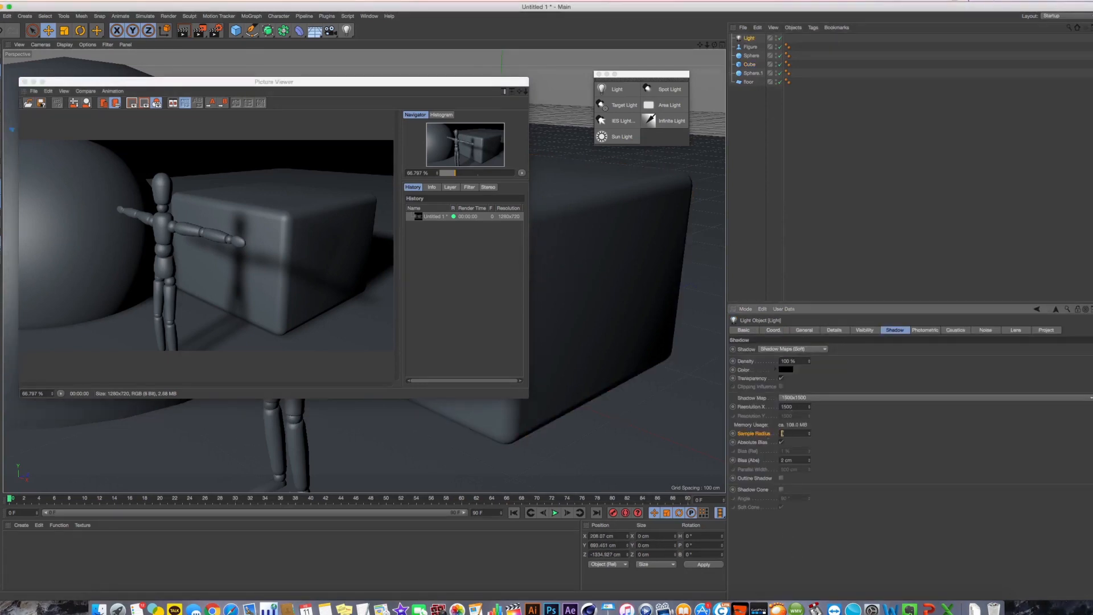
pyautogui.hotkey('shift', 'r')
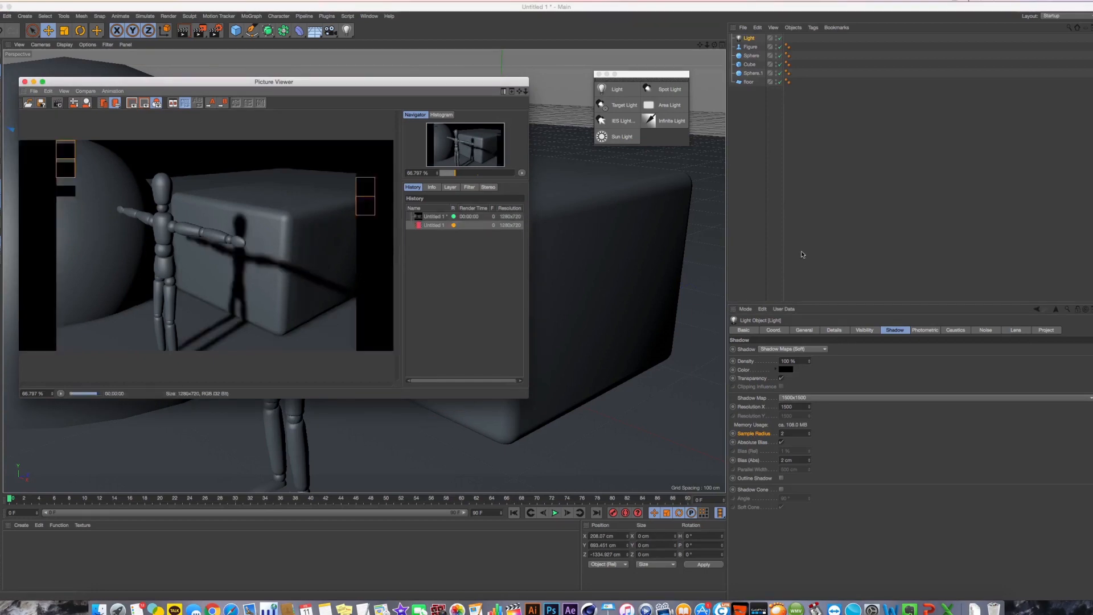
# Enlarge the Picture Viewer, compare the shadow softness in the two renders from the history, and close it.
pyautogui.moveTo(526, 399); pyautogui.dragTo(1027, 589)
pyautogui.click(930, 216)
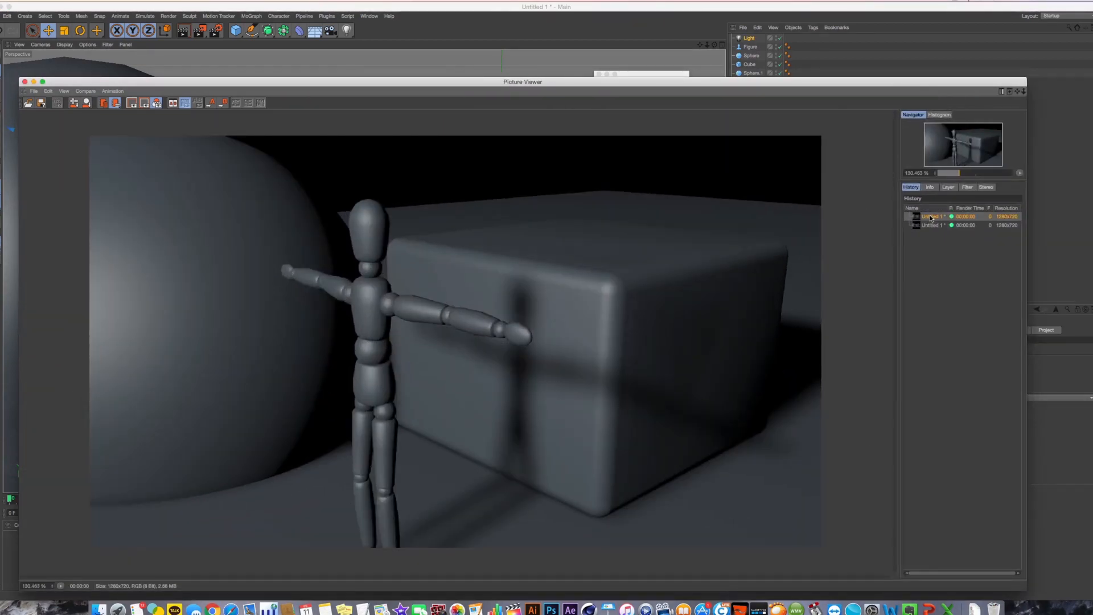
pyautogui.press('Down')
pyautogui.press('Up')
pyautogui.press('Down')
pyautogui.press('Up')
pyautogui.press('Down')
pyautogui.press('Up')
pyautogui.press('Down')
pyautogui.press('Up')
pyautogui.press('Down')
pyautogui.press('Up')
pyautogui.press('Down')
pyautogui.press('Up')
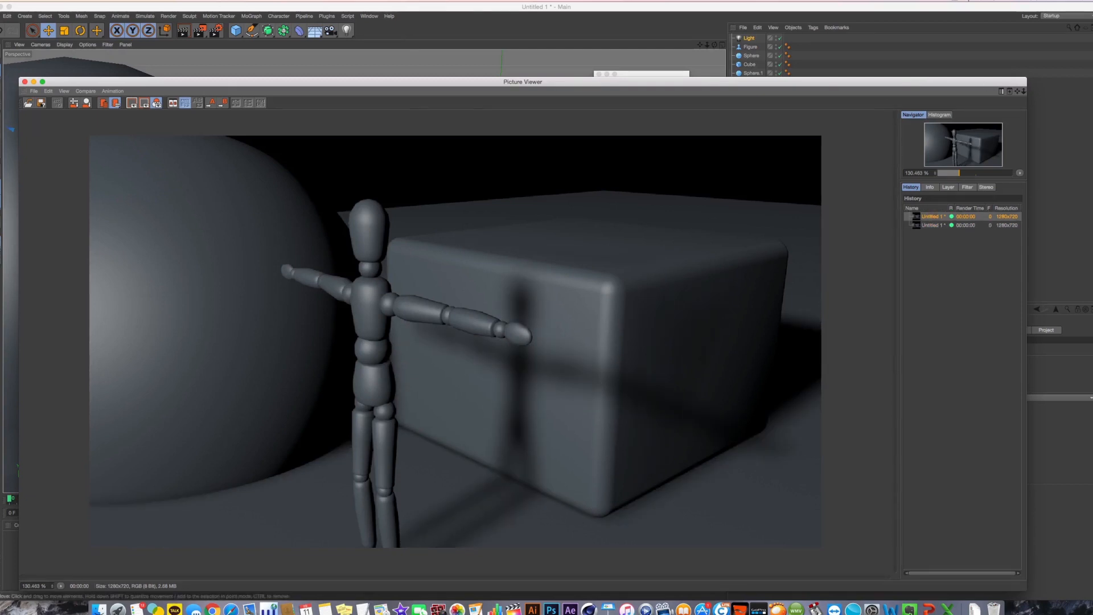
pyautogui.click(25, 82)
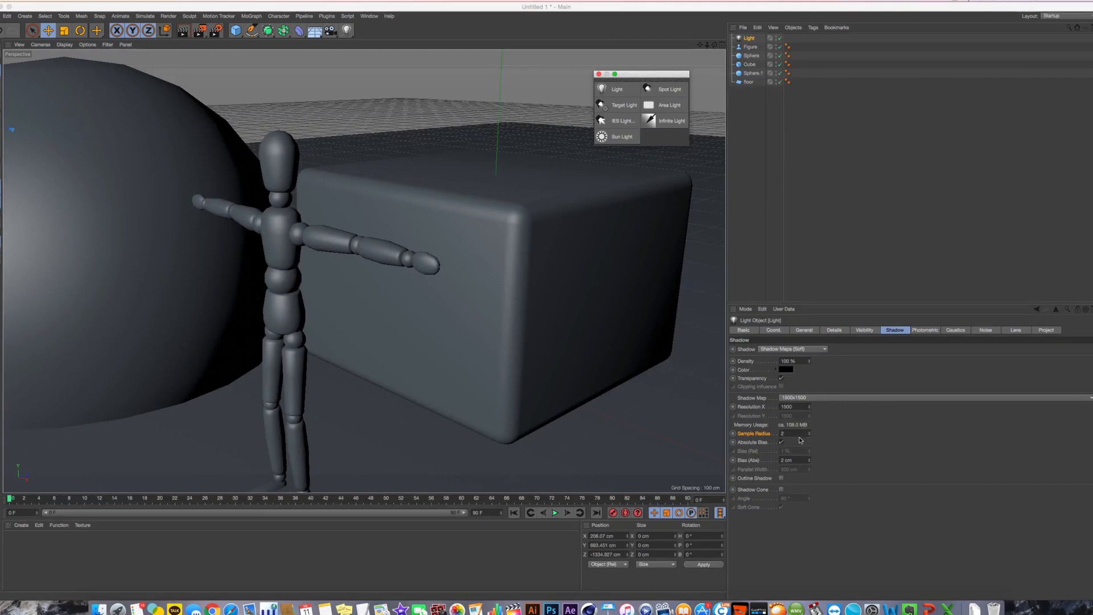
# Set the light's shadow sample radius back to 8 and render a wider view of the scene.
pyautogui.click(773, 441)
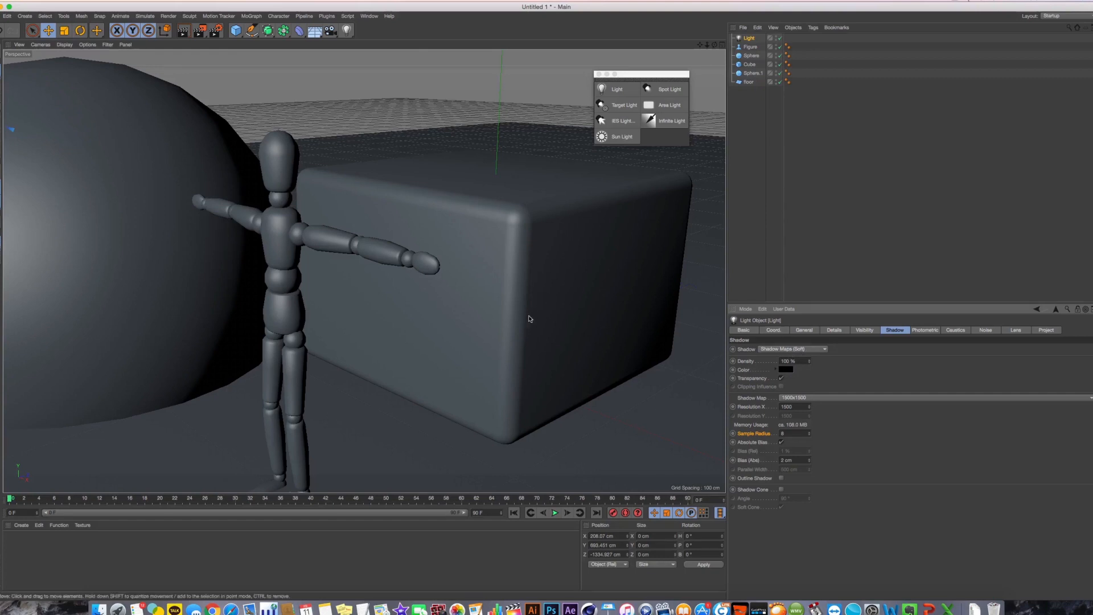
pyautogui.scroll(-5, 473, 317)
pyautogui.scroll(2, 480, 330)
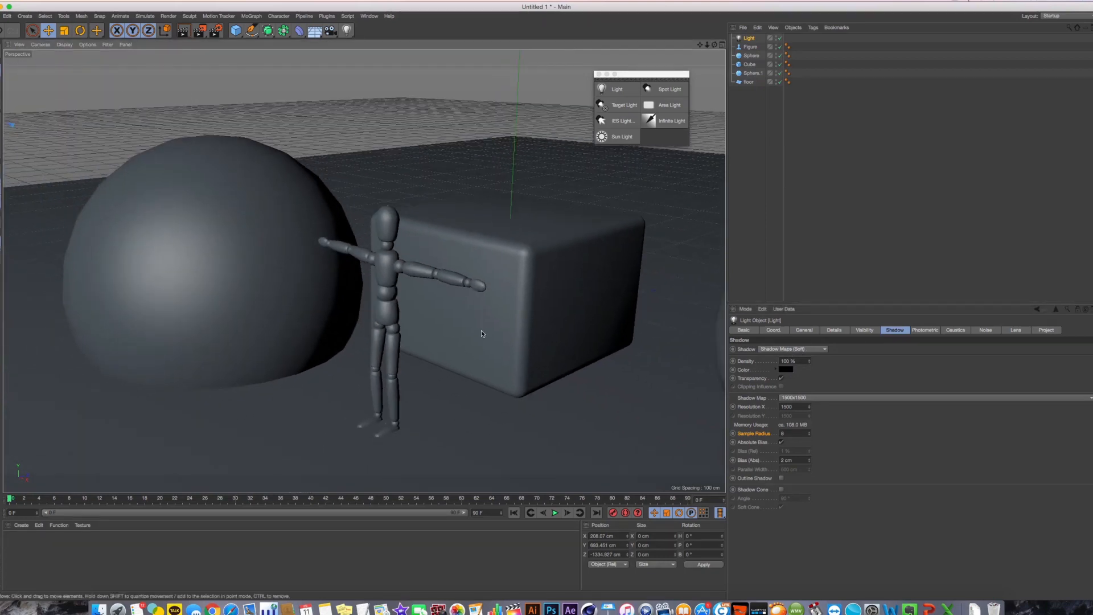
pyautogui.hotkey('ctrl', 'r')
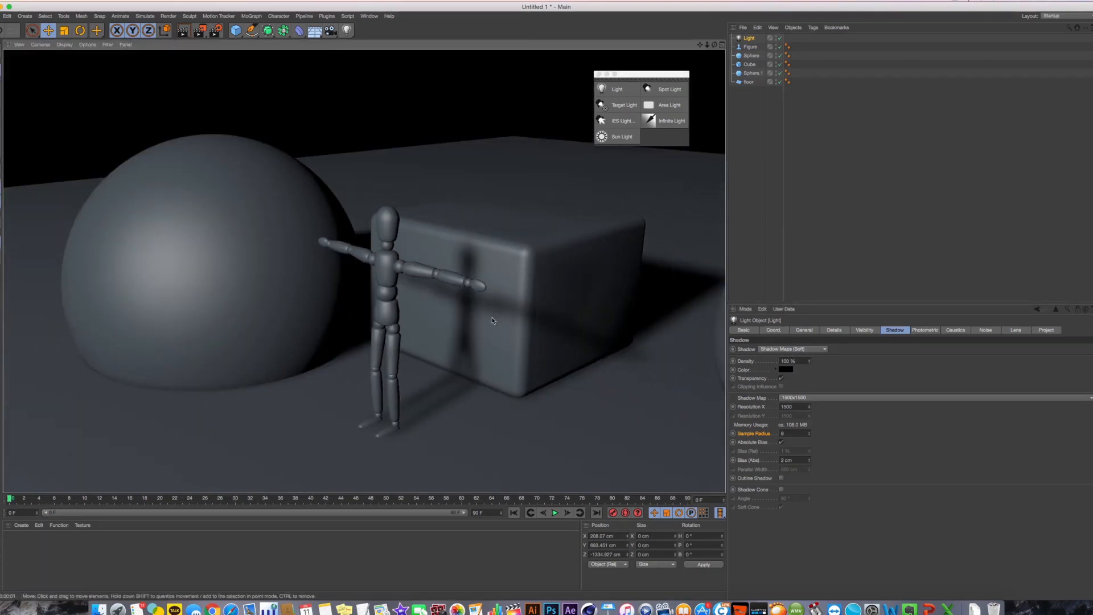
# Render the scene from another angle with the figure and cube between the two spheres.
pyautogui.keyDown('alt'); pyautogui.moveTo(493, 321); pyautogui.dragTo(439, 291); pyautogui.keyUp('alt')
pyautogui.hotkey('ctrl', 'r')
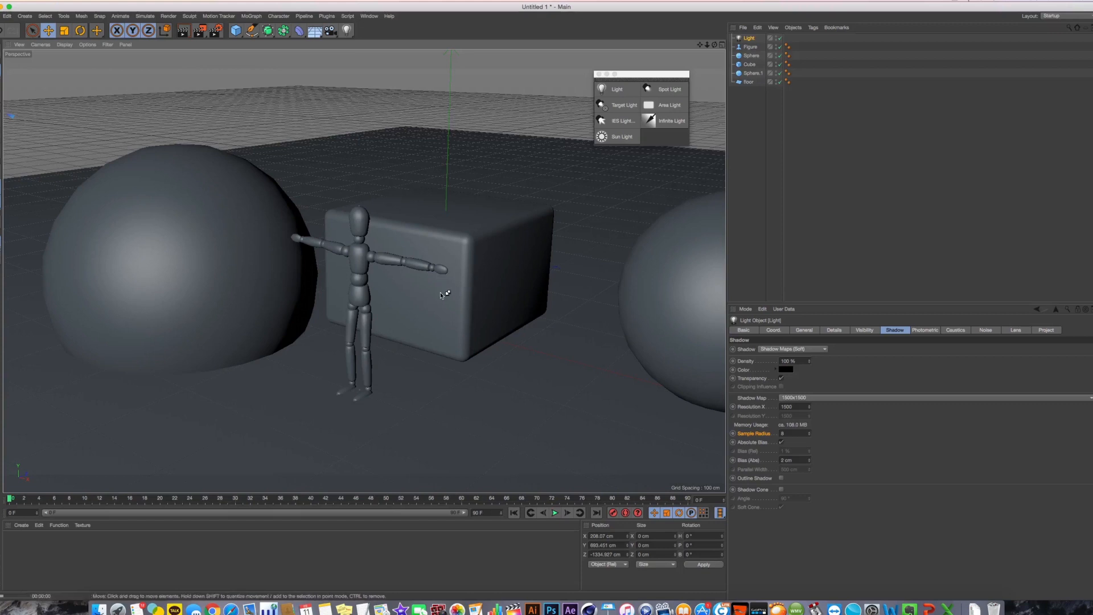
pyautogui.hotkey('ctrl', 'r')
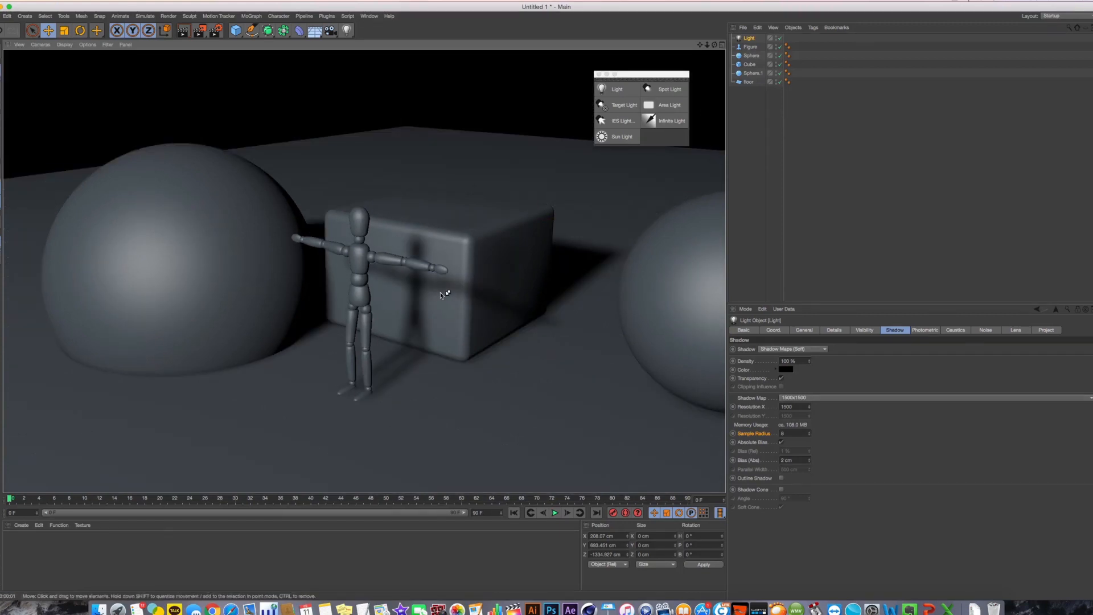
pyautogui.keyDown('alt'); pyautogui.moveTo(442, 293); pyautogui.dragTo(390, 273); pyautogui.keyUp('alt')
pyautogui.scroll(5, 390, 274)
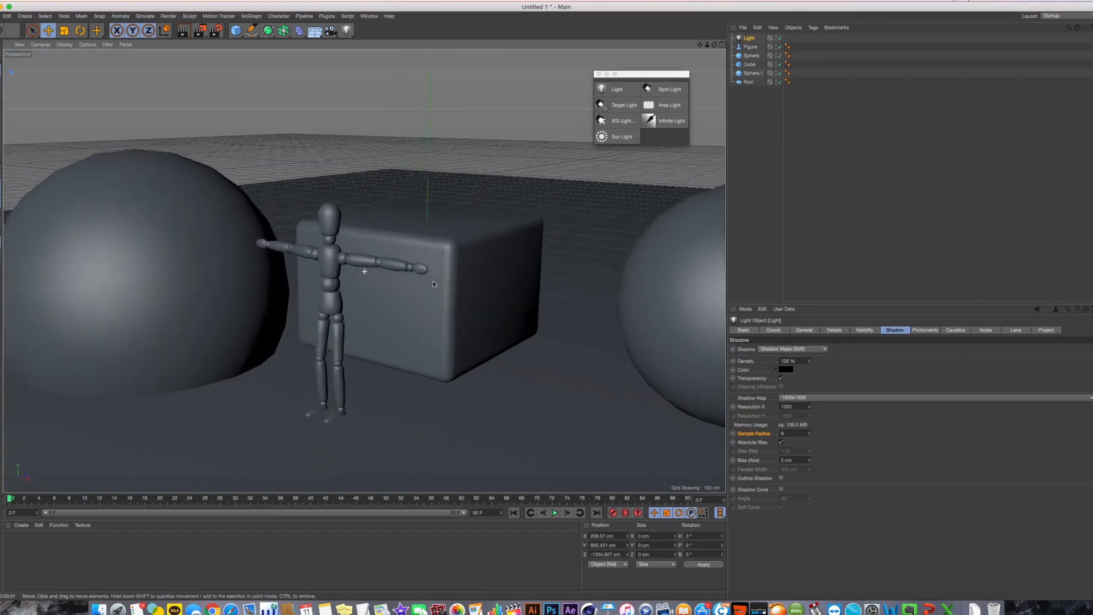
# Look through the light's Lens, Noise, Caustics, Photometric and Project settings.
pyautogui.click(1016, 330)
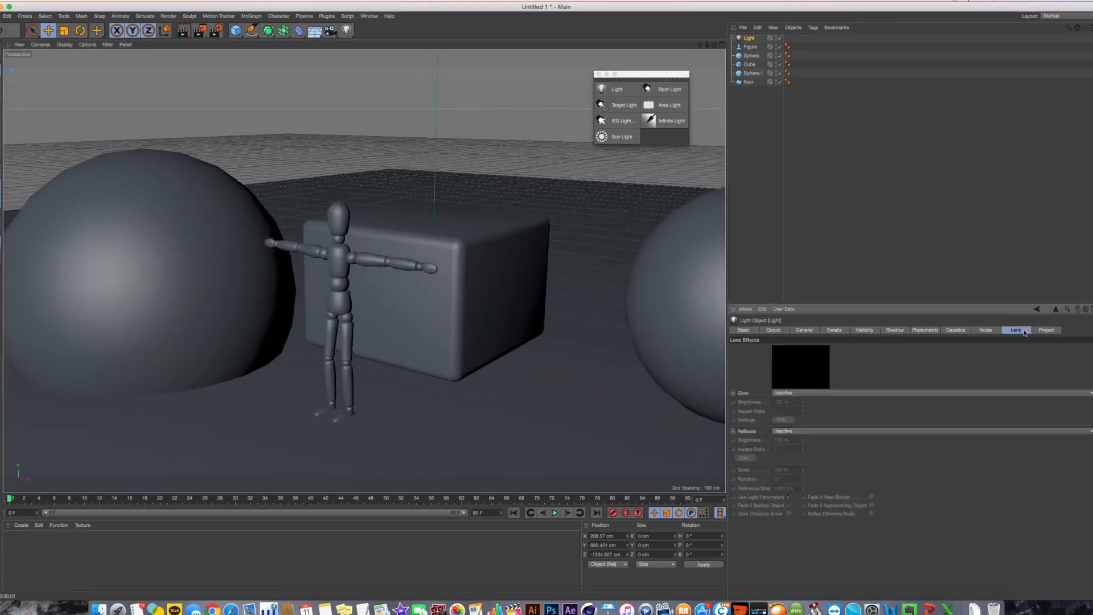
pyautogui.click(985, 330)
pyautogui.click(1012, 331)
pyautogui.click(954, 331)
pyautogui.click(925, 330)
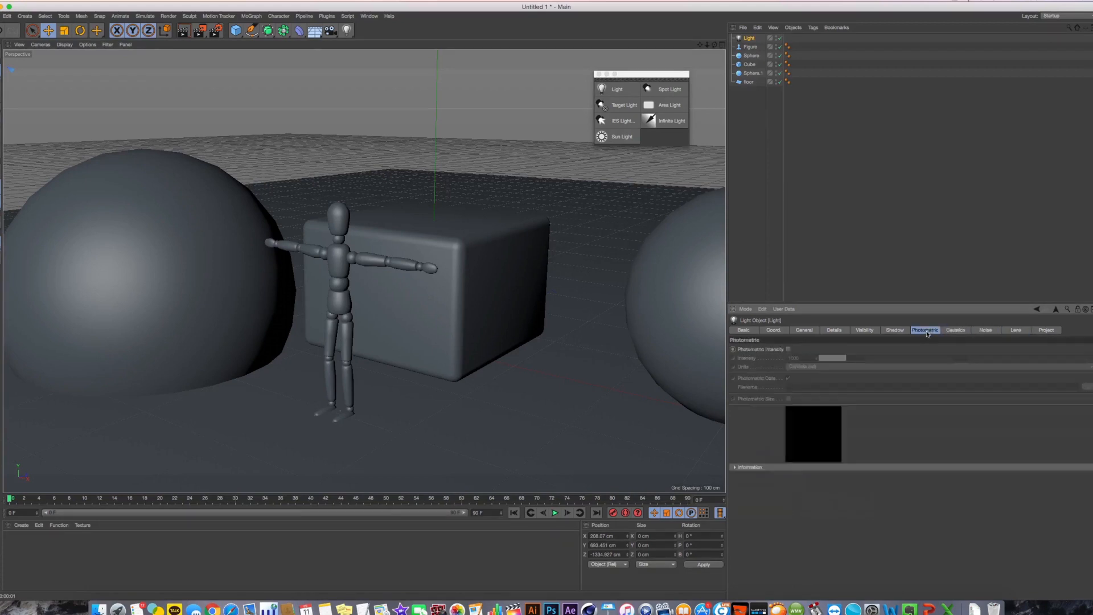
pyautogui.click(951, 331)
pyautogui.click(984, 330)
pyautogui.click(1013, 332)
pyautogui.click(1046, 331)
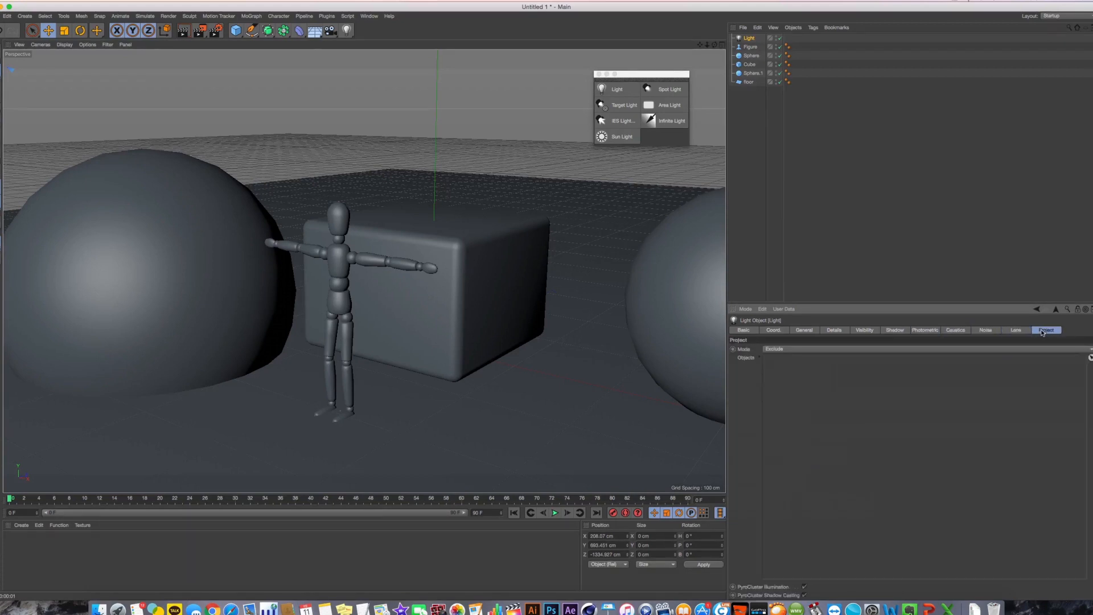
# Exclude Sphere.1 from the light by adding it to the light's Project objects in Exclude mode, and render the view.
pyautogui.keyDown('alt'); pyautogui.moveTo(343, 299); pyautogui.dragTo(410, 294); pyautogui.keyUp('alt')
pyautogui.click(749, 37)
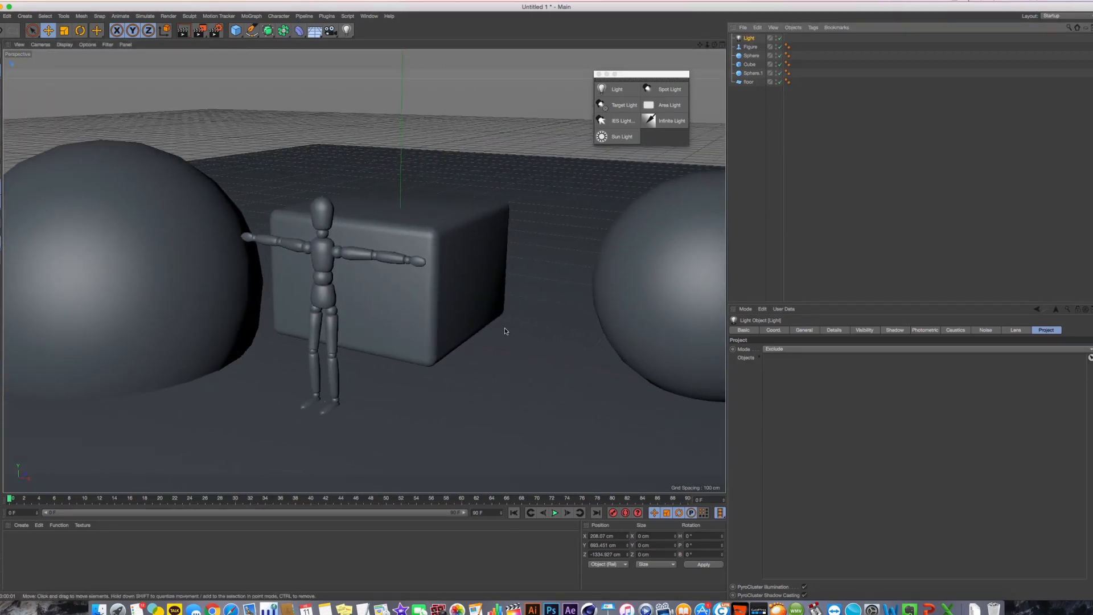
pyautogui.click(245, 285)
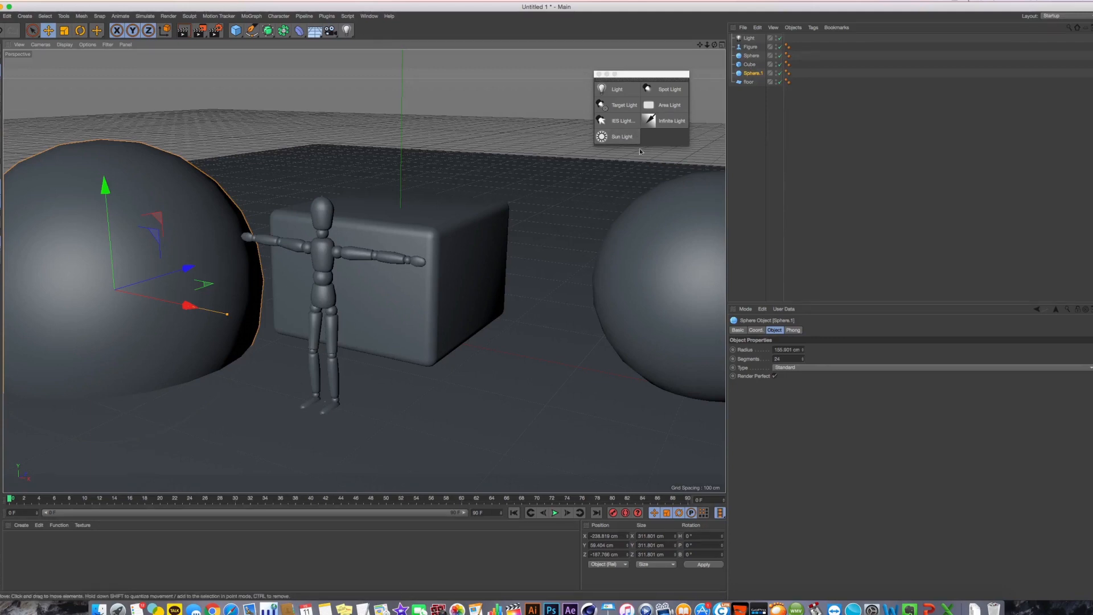
pyautogui.click(750, 39)
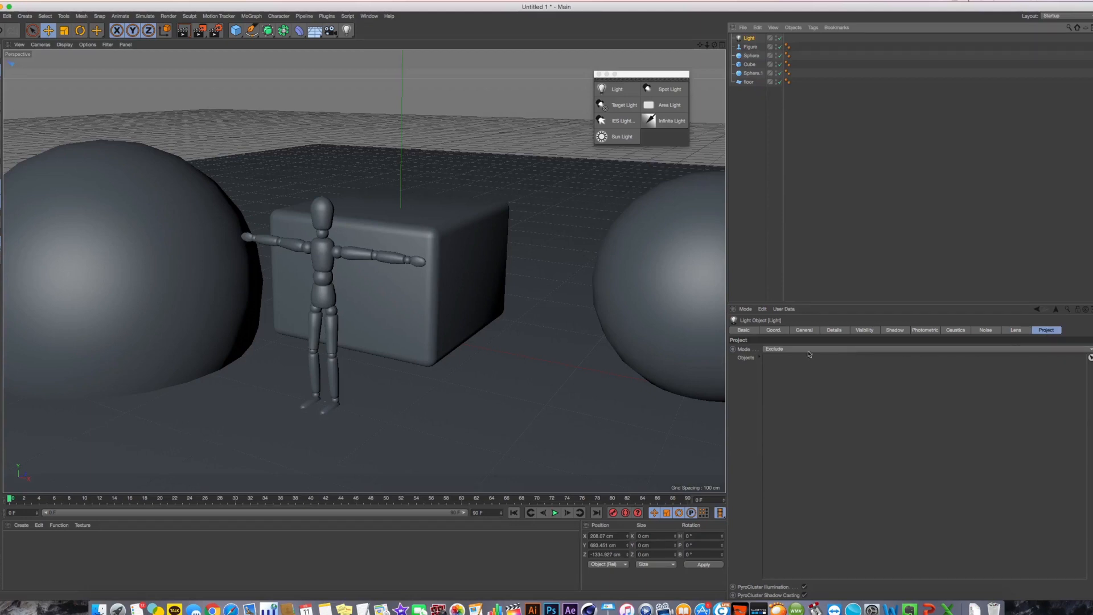
pyautogui.click(747, 352)
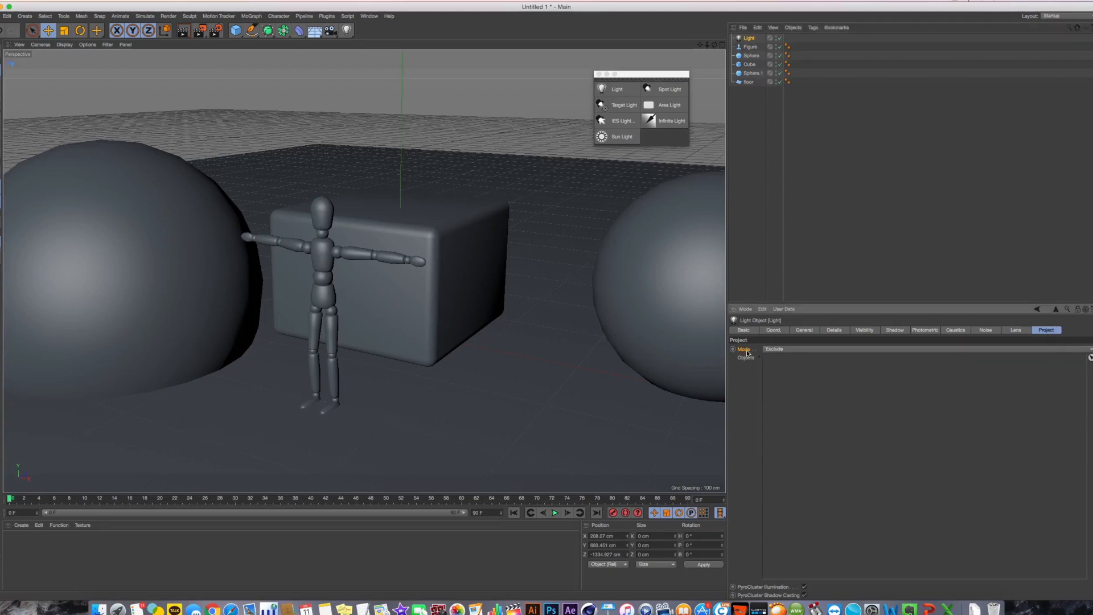
pyautogui.click(790, 351)
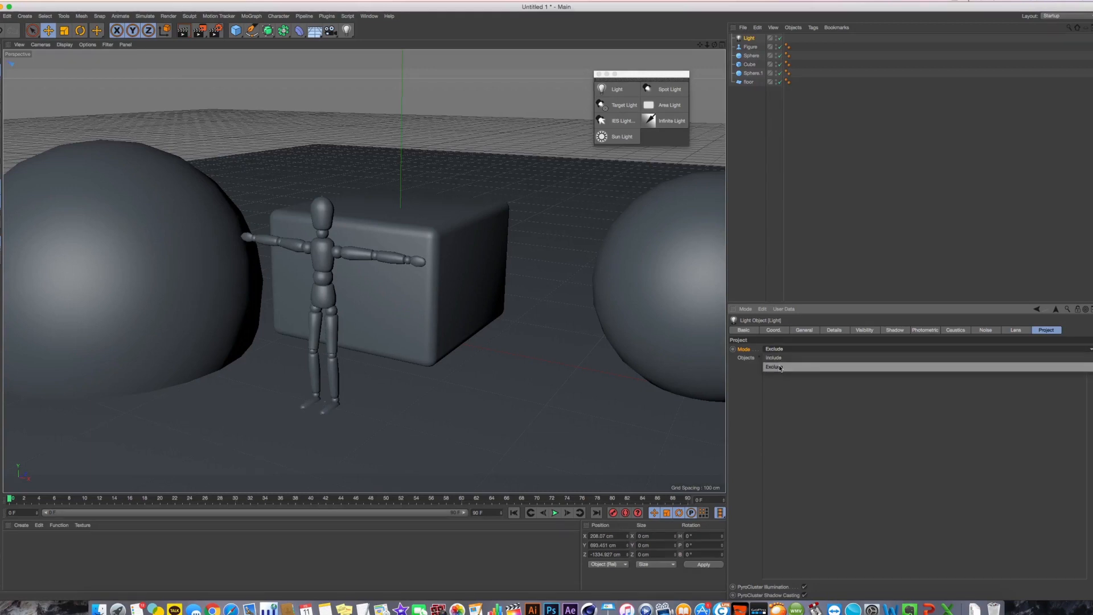
pyautogui.click(780, 368)
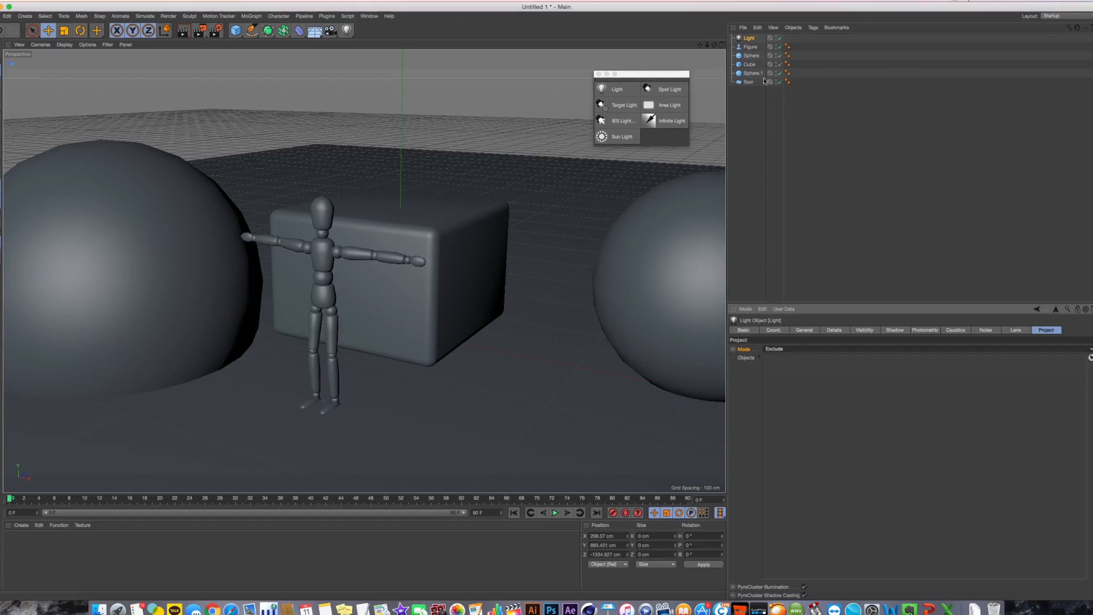
pyautogui.moveTo(753, 73); pyautogui.dragTo(844, 367)
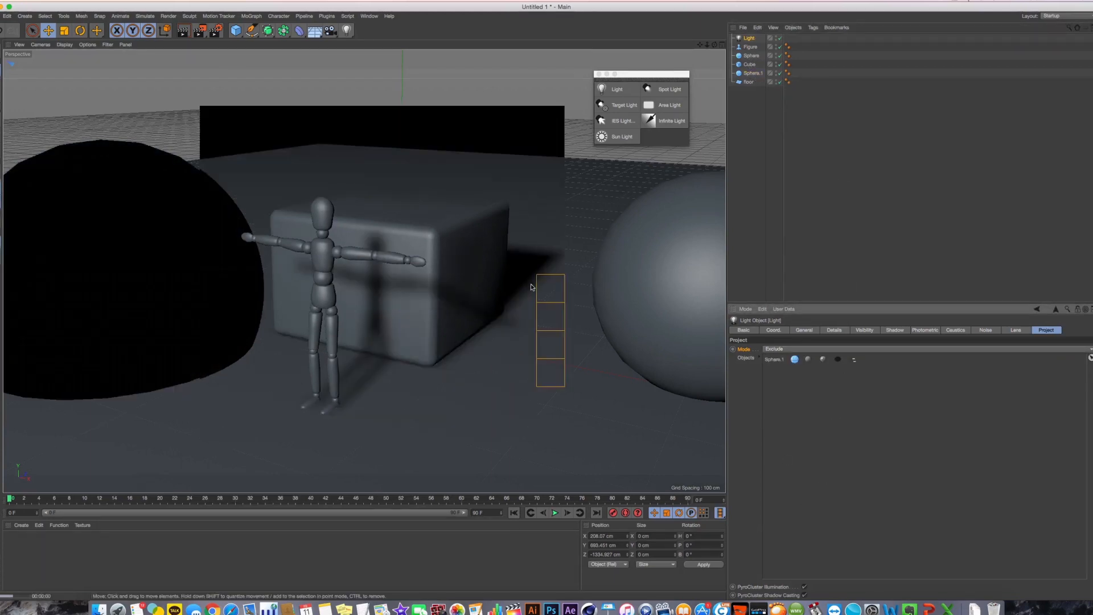
# Switch the light's Project mode to Include so it lights only Sphere.1, and render the view.
pyautogui.click(811, 351)
pyautogui.click(809, 358)
pyautogui.press('super+r')
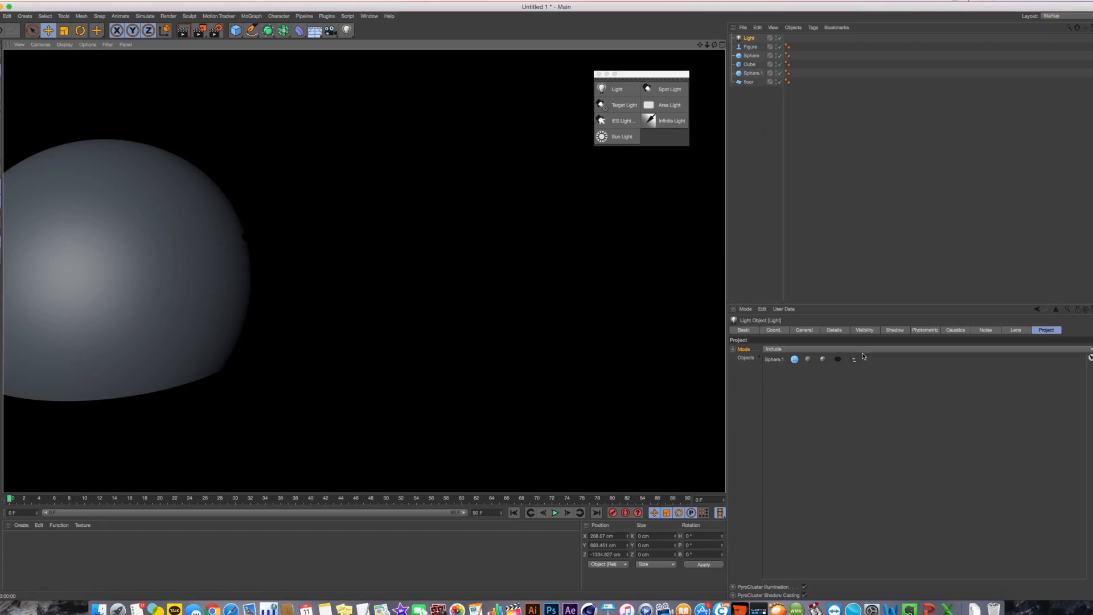
# Remove Sphere.1 from the light's Project objects and set the mode back to Exclude.
pyautogui.click(775, 361)
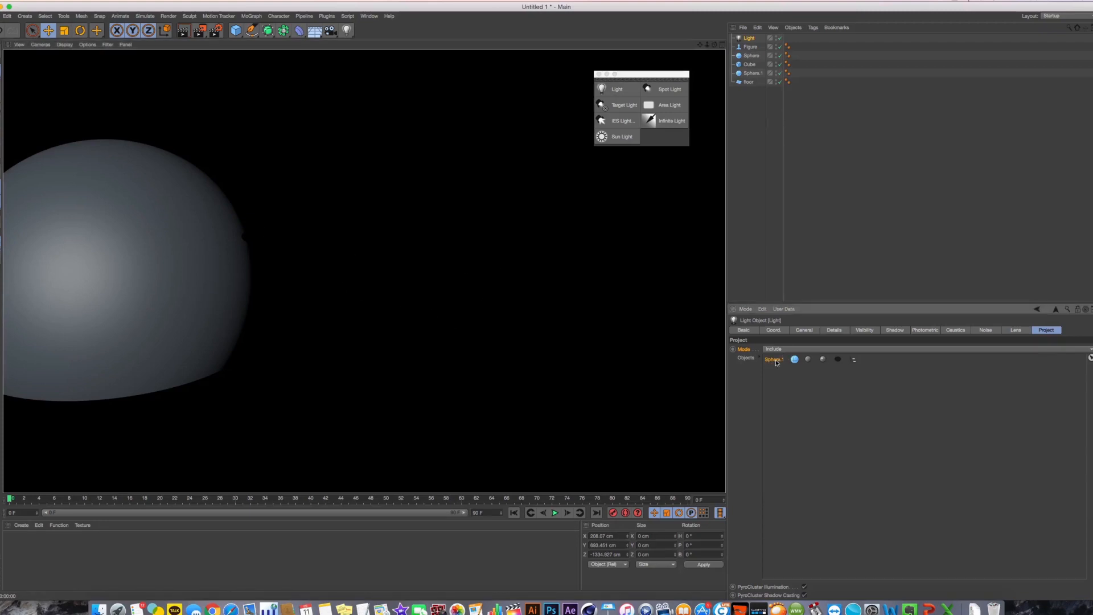
pyautogui.press('Delete')
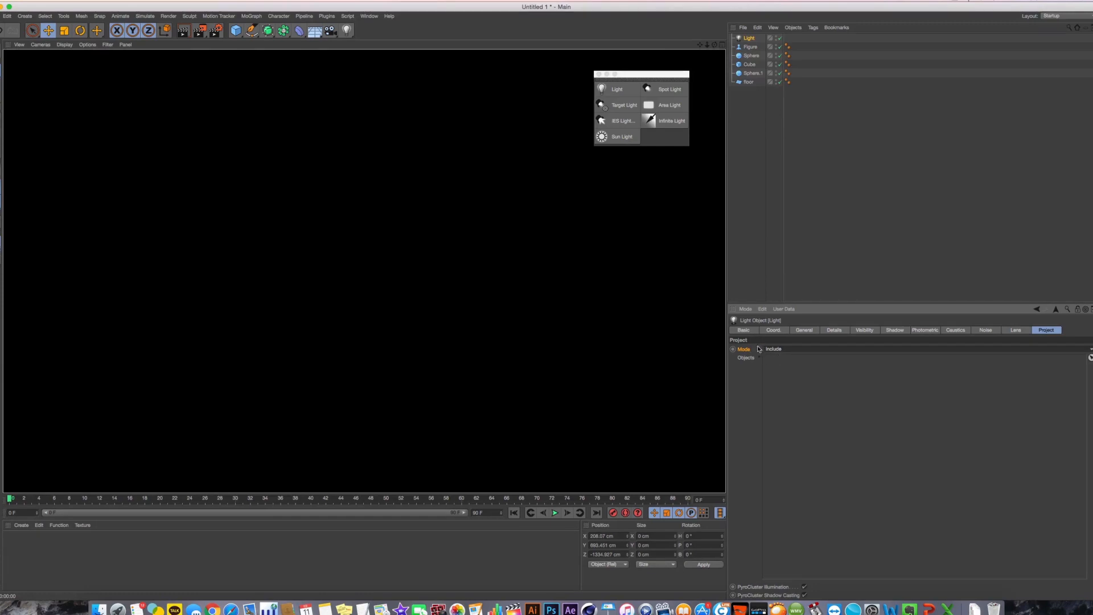
pyautogui.click(791, 349)
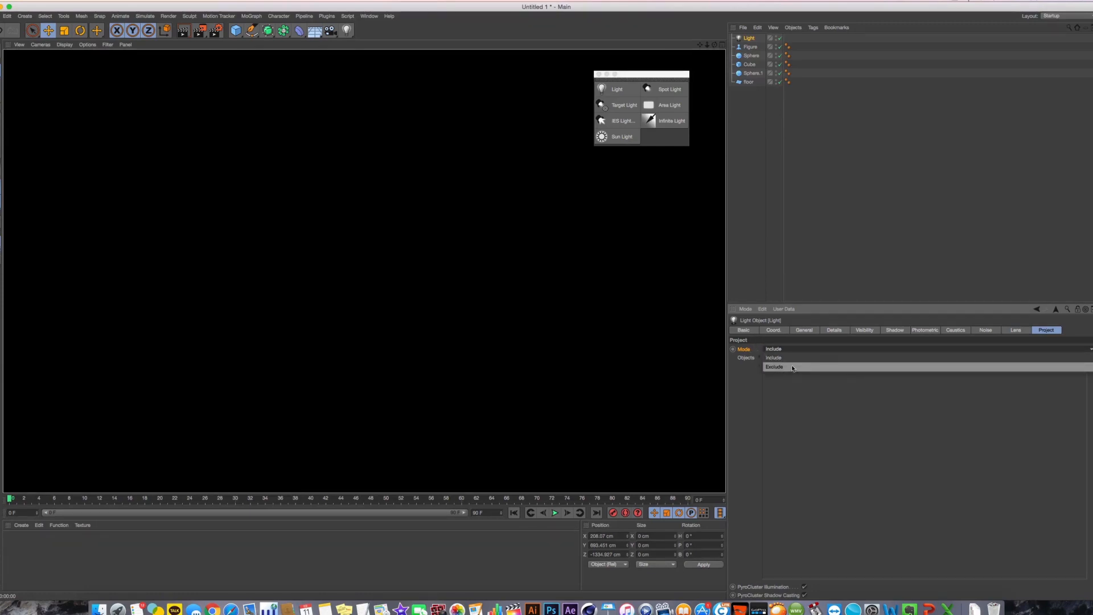
pyautogui.click(794, 368)
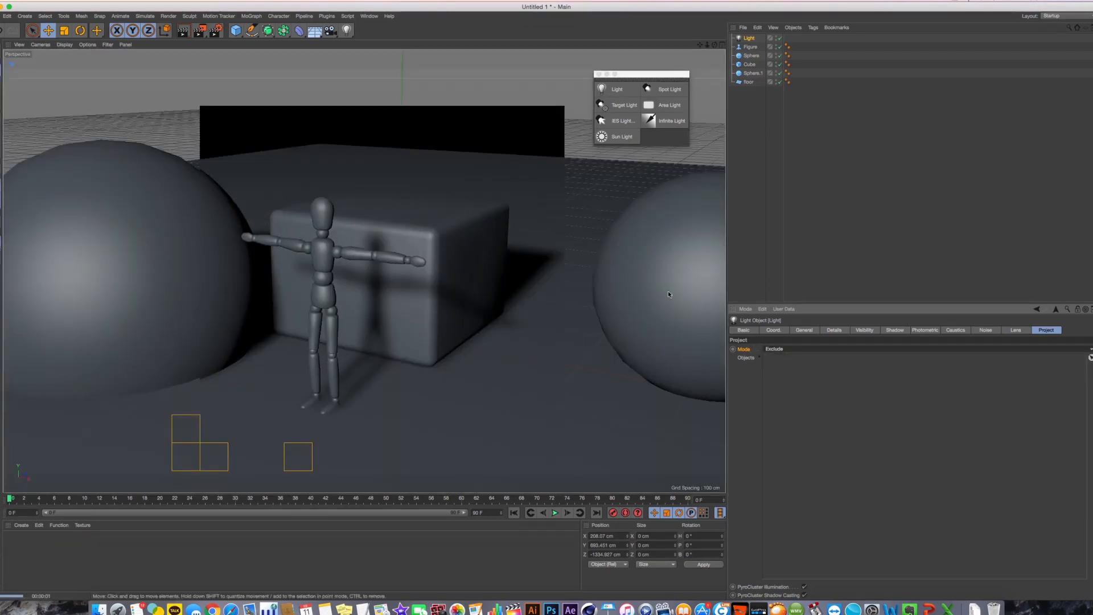
# Look through the light's General, Details, Visibility, Shadow, Photometric, Coordinates, Project, Lens and Noise settings.
pyautogui.click(803, 330)
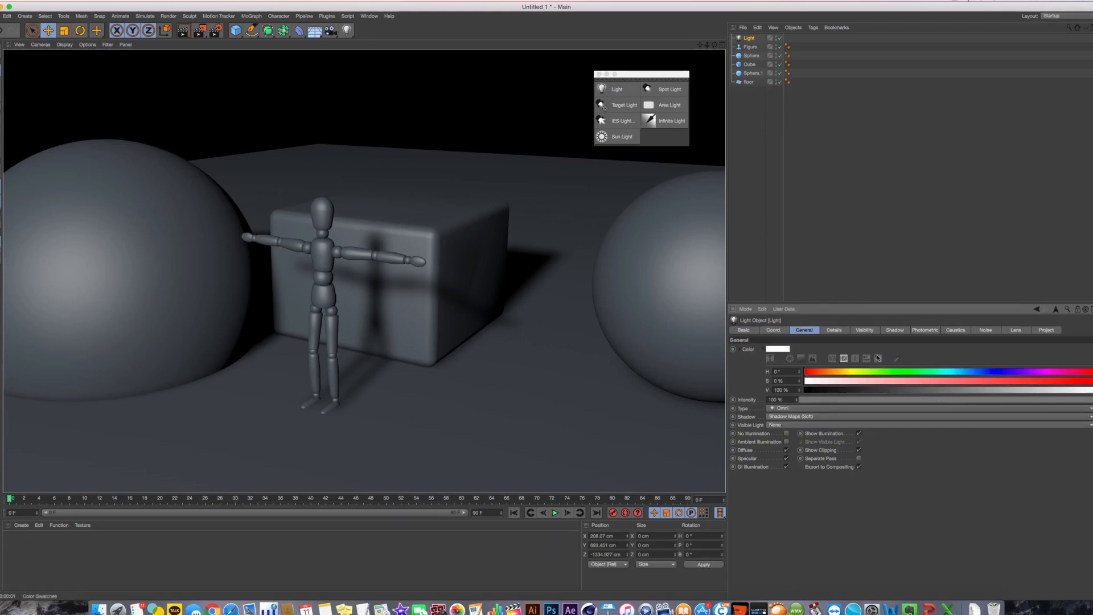
pyautogui.click(835, 329)
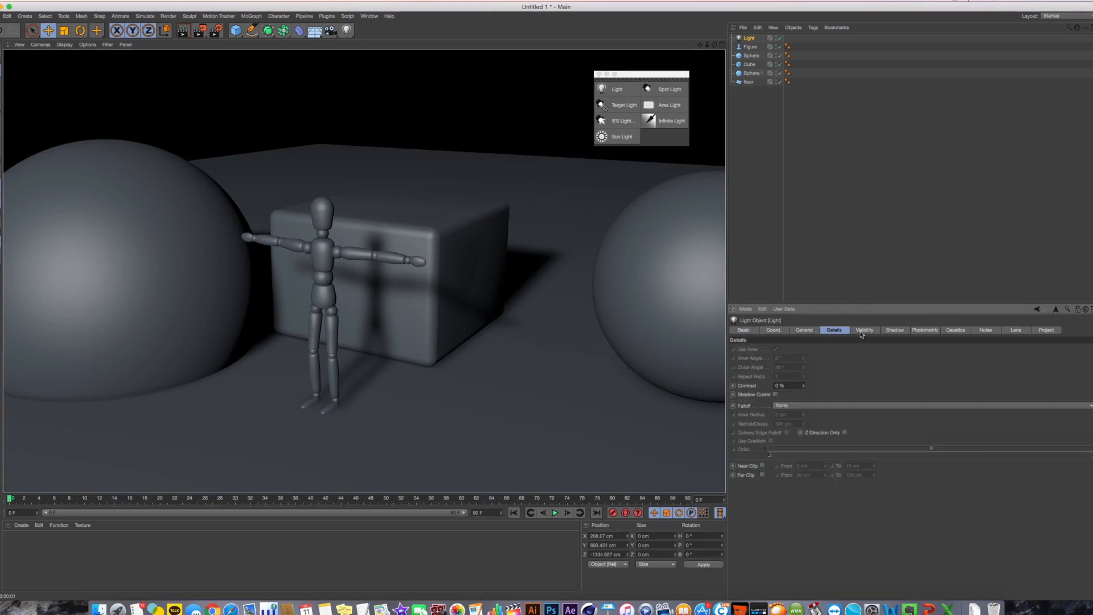
pyautogui.click(863, 330)
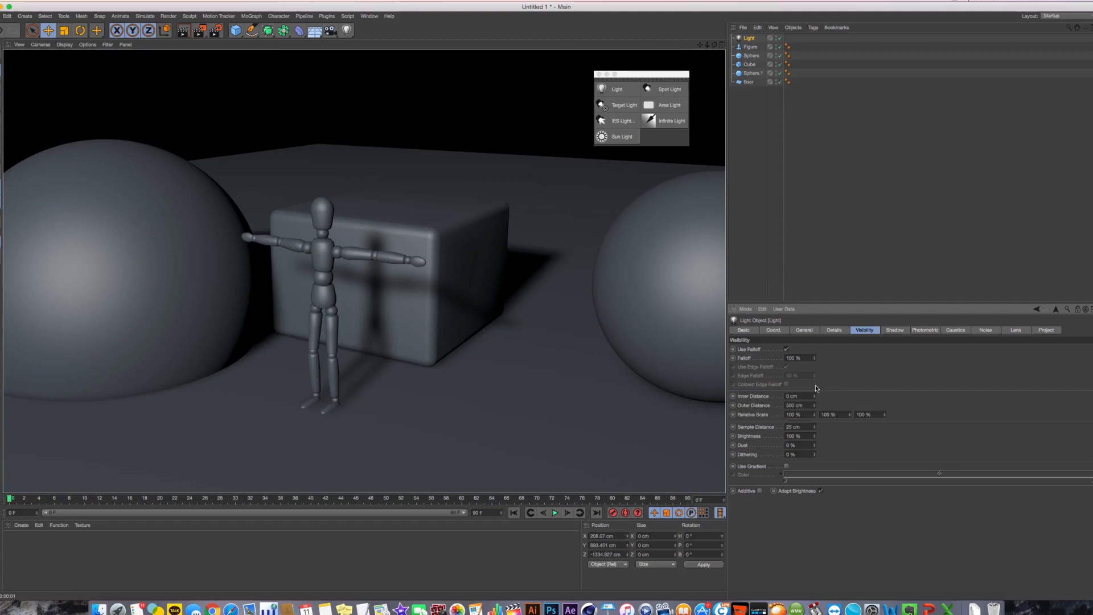
pyautogui.click(800, 331)
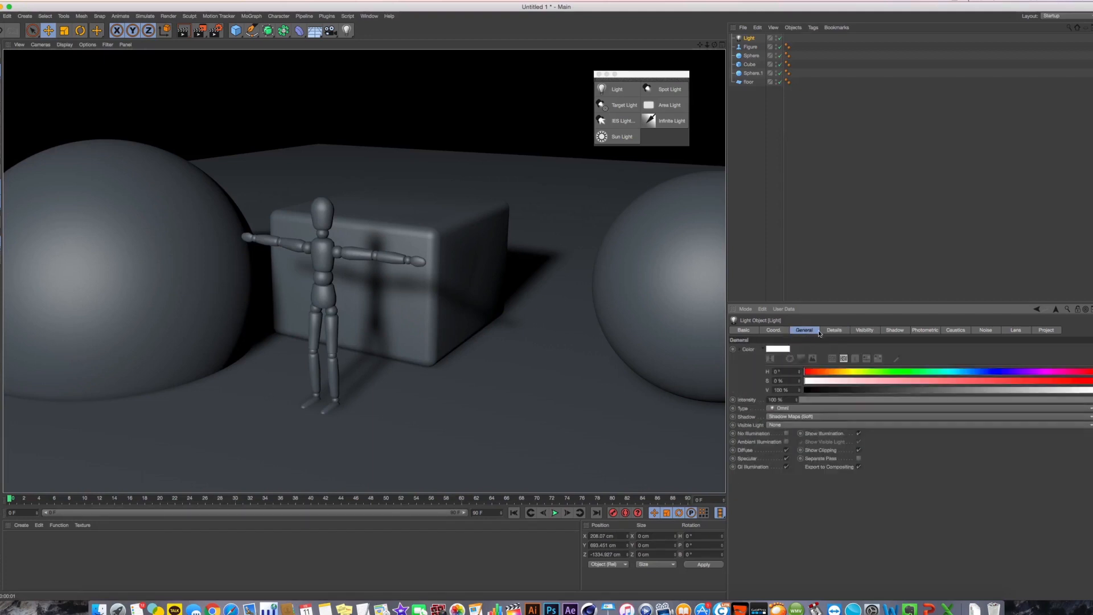
pyautogui.click(858, 331)
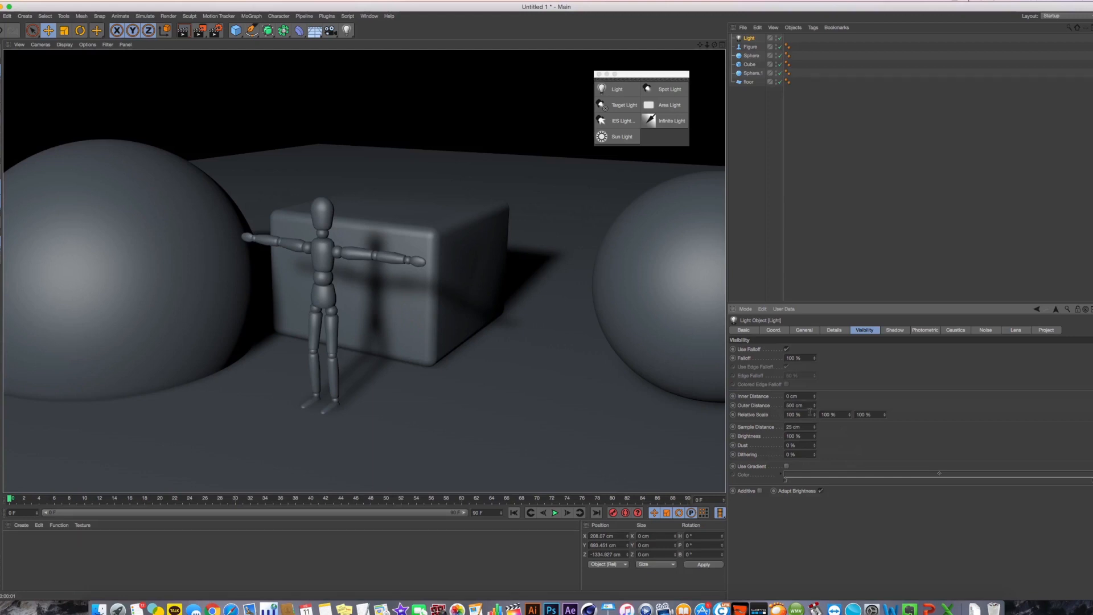
pyautogui.click(900, 331)
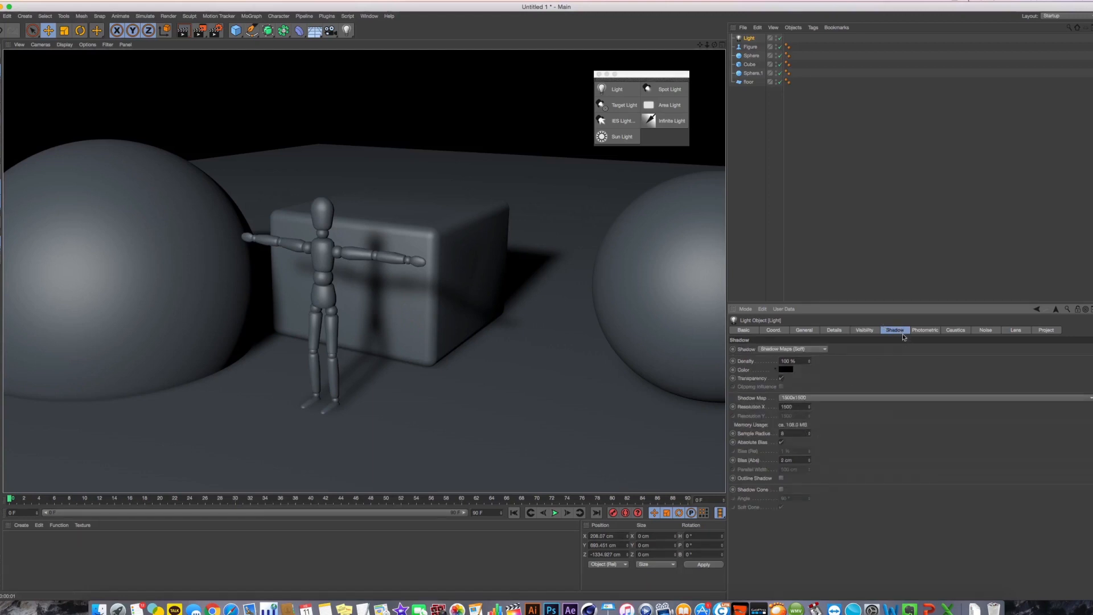
pyautogui.click(917, 332)
pyautogui.click(868, 332)
pyautogui.click(834, 332)
pyautogui.click(807, 332)
pyautogui.click(787, 332)
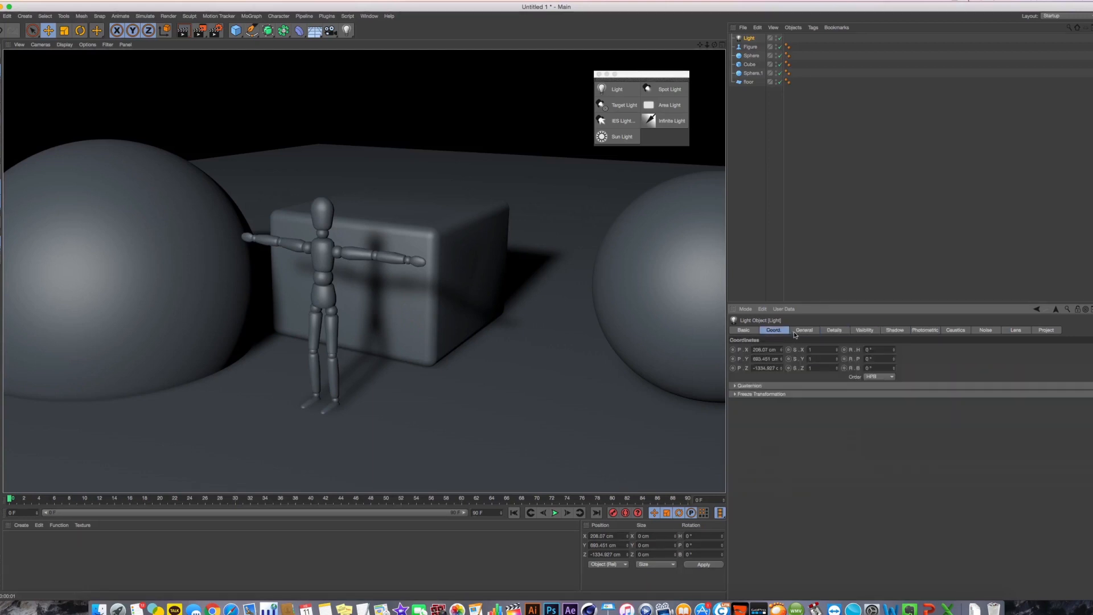
pyautogui.click(804, 330)
pyautogui.click(1046, 330)
pyautogui.click(1016, 330)
pyautogui.click(985, 330)
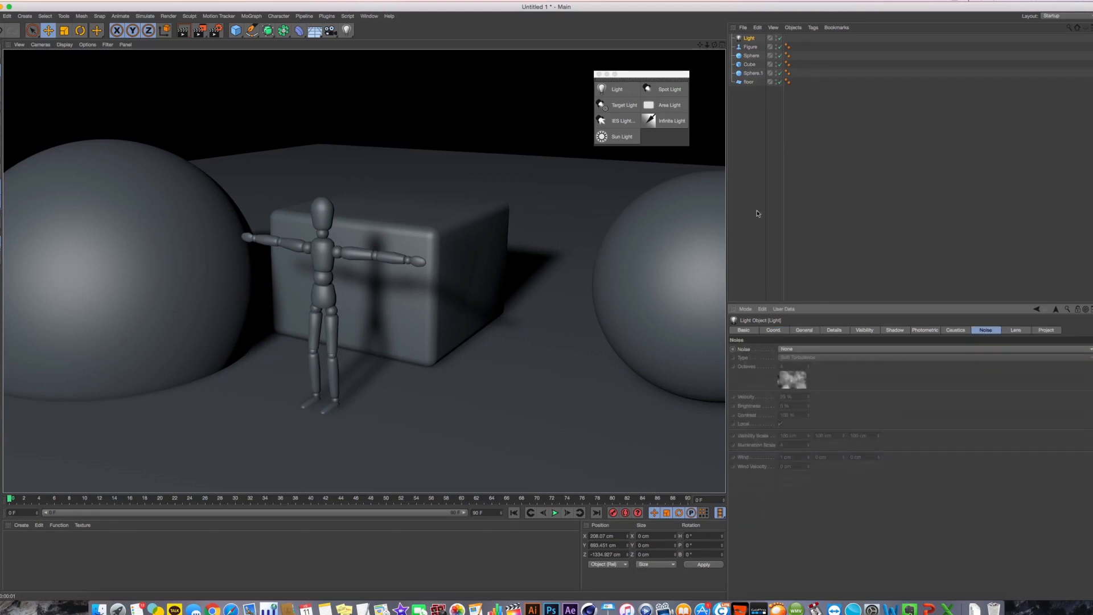
# Place a duplicate of the light beside the objects at about X -1231 cm, Z 63 cm, and render the perspective view.
pyautogui.click(758, 137)
pyautogui.click(751, 39)
pyautogui.scroll(-5, 432, 258)
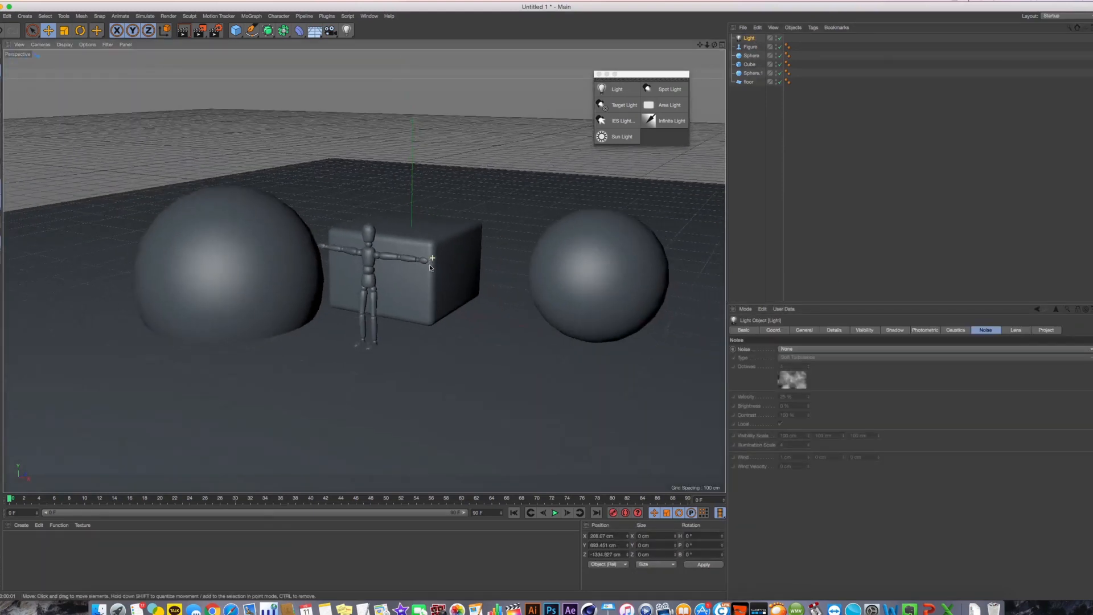
pyautogui.scroll(-3, 430, 266)
pyautogui.keyDown('alt'); pyautogui.moveTo(431, 266); pyautogui.dragTo(397, 309, button='middle'); pyautogui.keyUp('alt')
pyautogui.middleClick(398, 308)
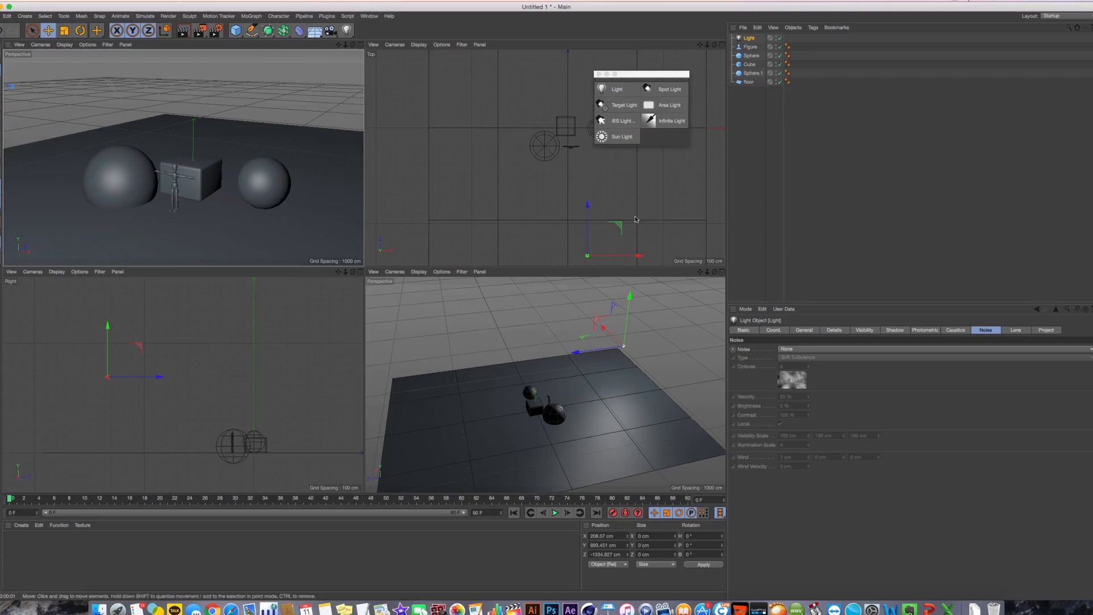
pyautogui.keyDown('ctrl'); pyautogui.moveTo(638, 228); pyautogui.dragTo(497, 98); pyautogui.keyUp('ctrl')
pyautogui.middleClick(241, 163)
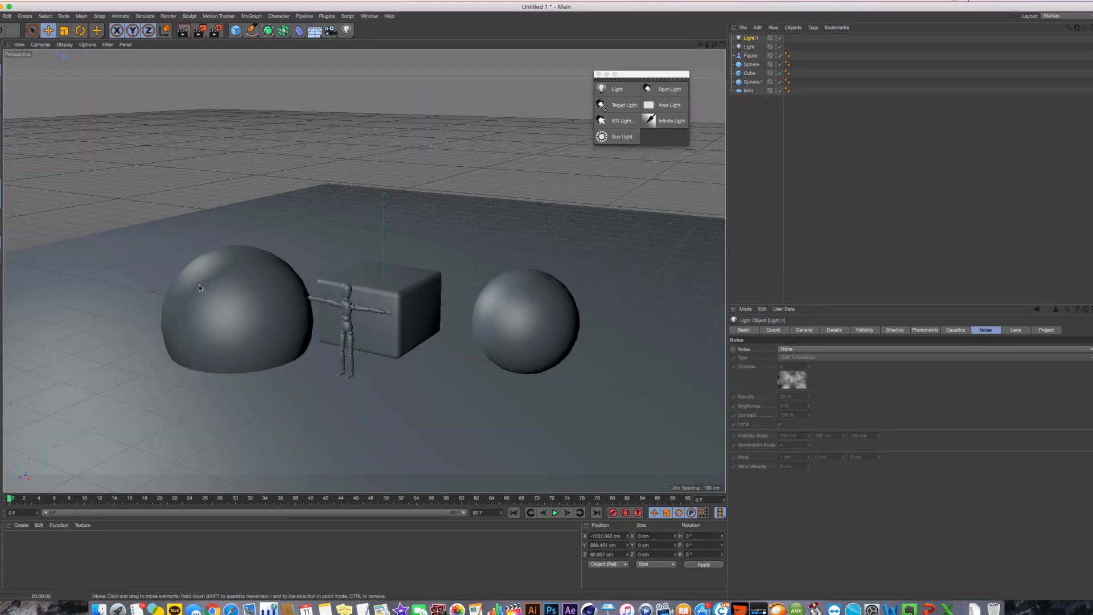
pyautogui.hotkey('ctrl', 'r')
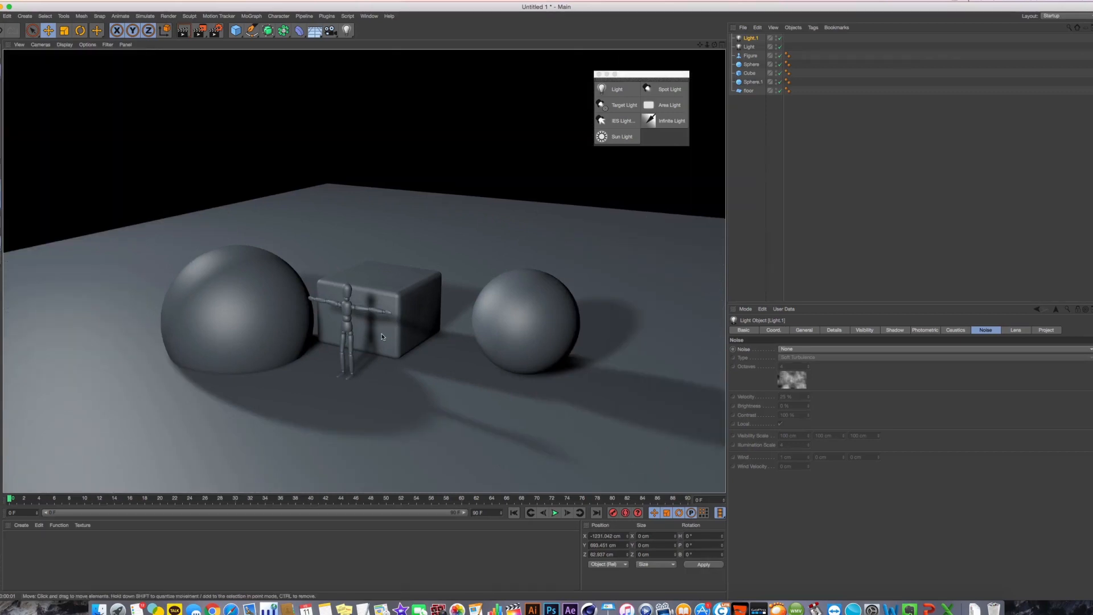
# Disable the duplicate light, render a closer view with only the original light, and enable the duplicate again.
pyautogui.scroll(2, 382, 336)
pyautogui.click(749, 46)
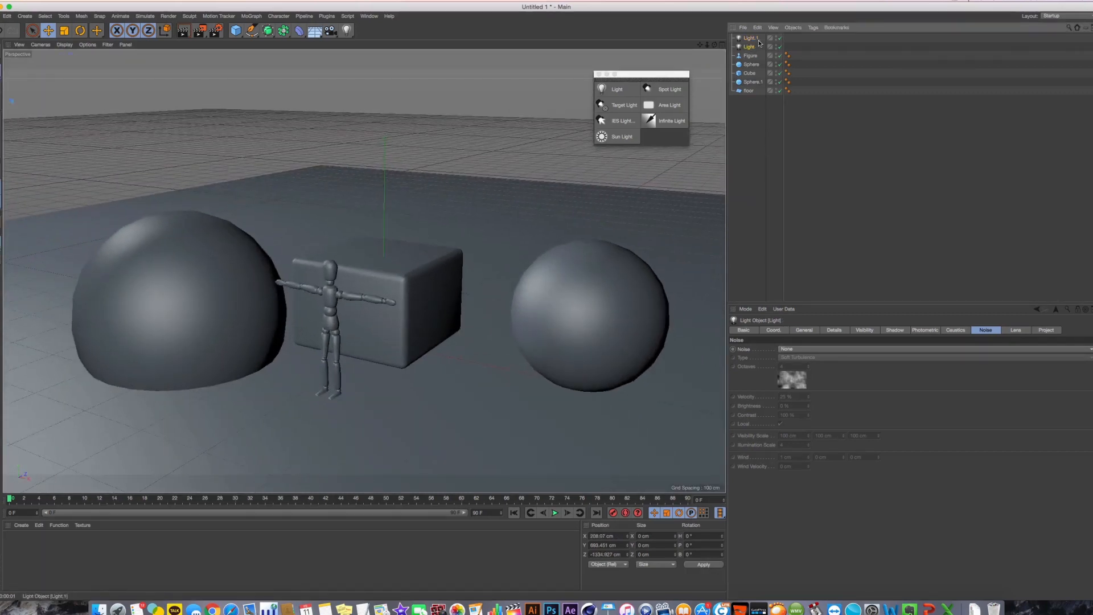
pyautogui.click(780, 38)
pyautogui.hotkey('ctrl', 'r')
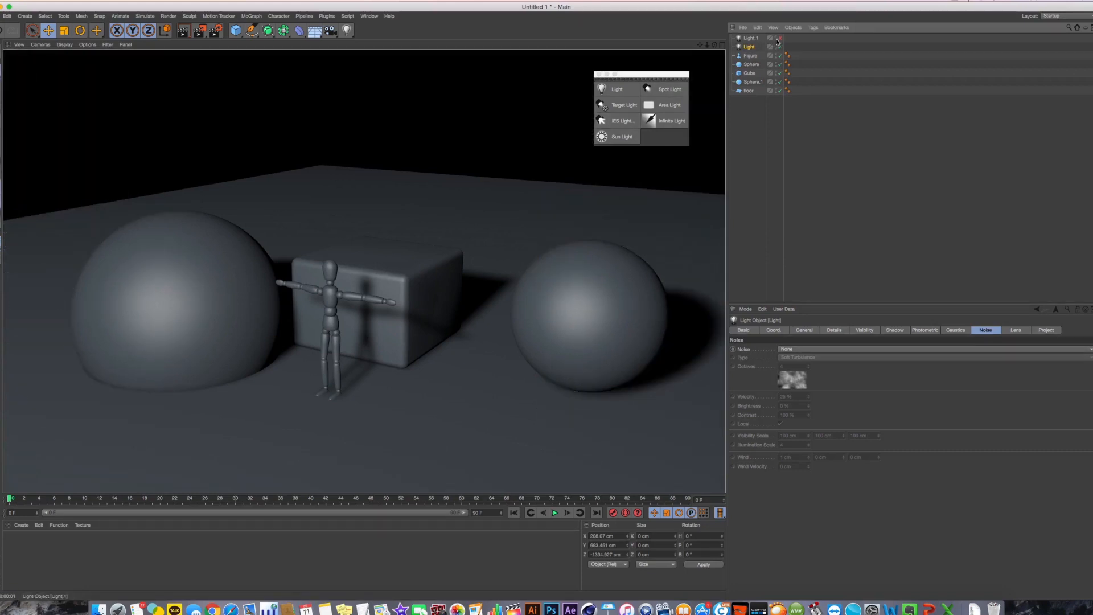
pyautogui.click(780, 38)
# Move the duplicate light high above the objects, to about X 125 cm, Y 4100 cm, Z -165 cm.
pyautogui.click(762, 38)
pyautogui.middleClick(440, 232)
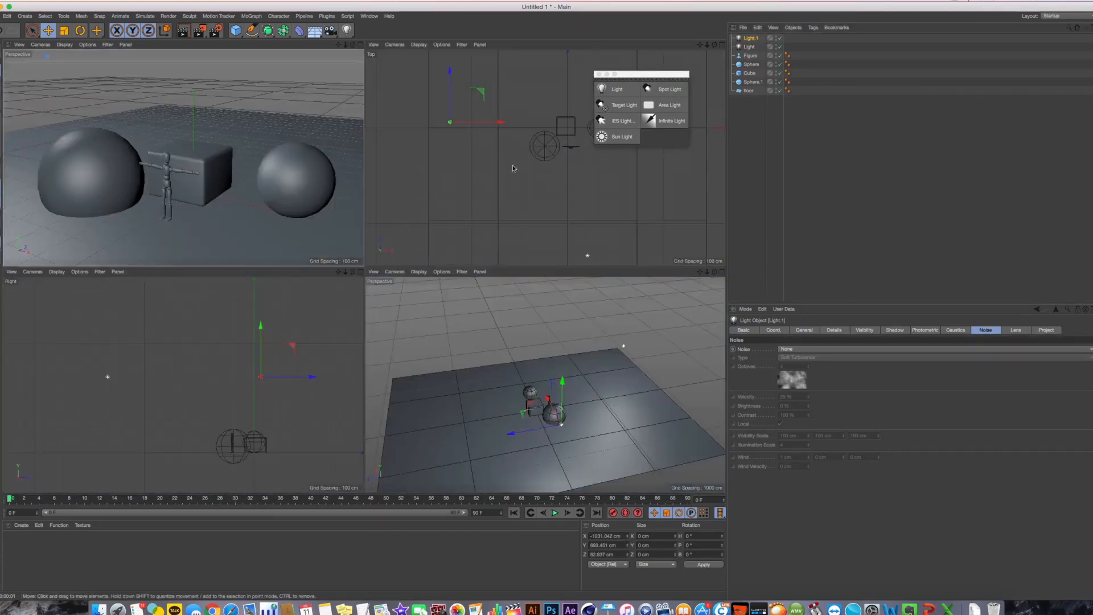
pyautogui.moveTo(455, 132); pyautogui.dragTo(584, 138)
pyautogui.scroll(-1, 224, 380)
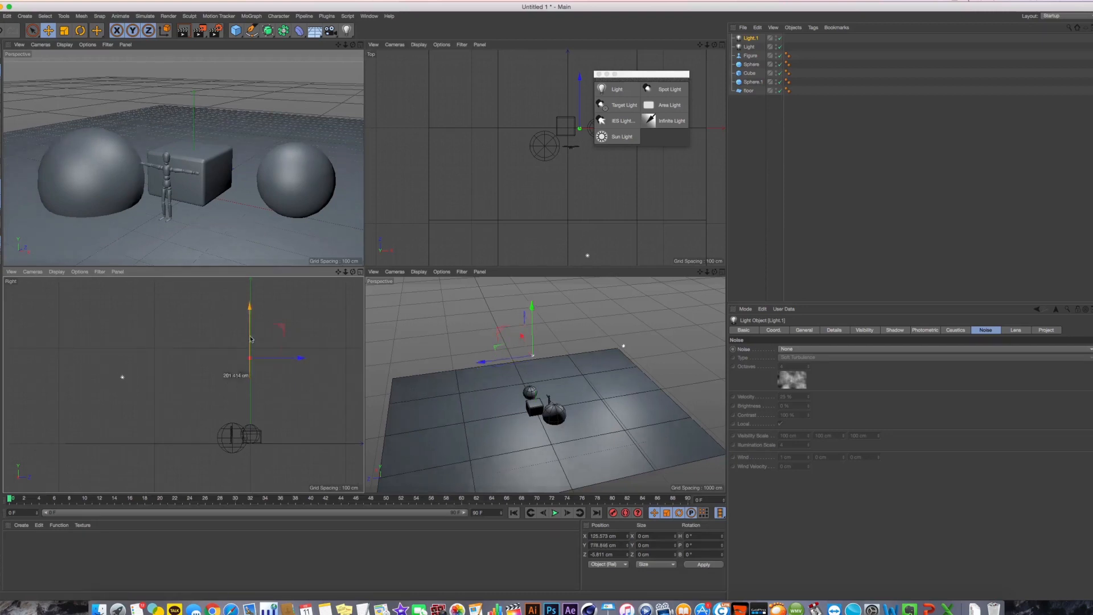
pyautogui.moveTo(225, 380); pyautogui.dragTo(228, 293)
pyautogui.keyDown('alt'); pyautogui.moveTo(257, 365); pyautogui.dragTo(261, 429, button='middle'); pyautogui.keyUp('alt')
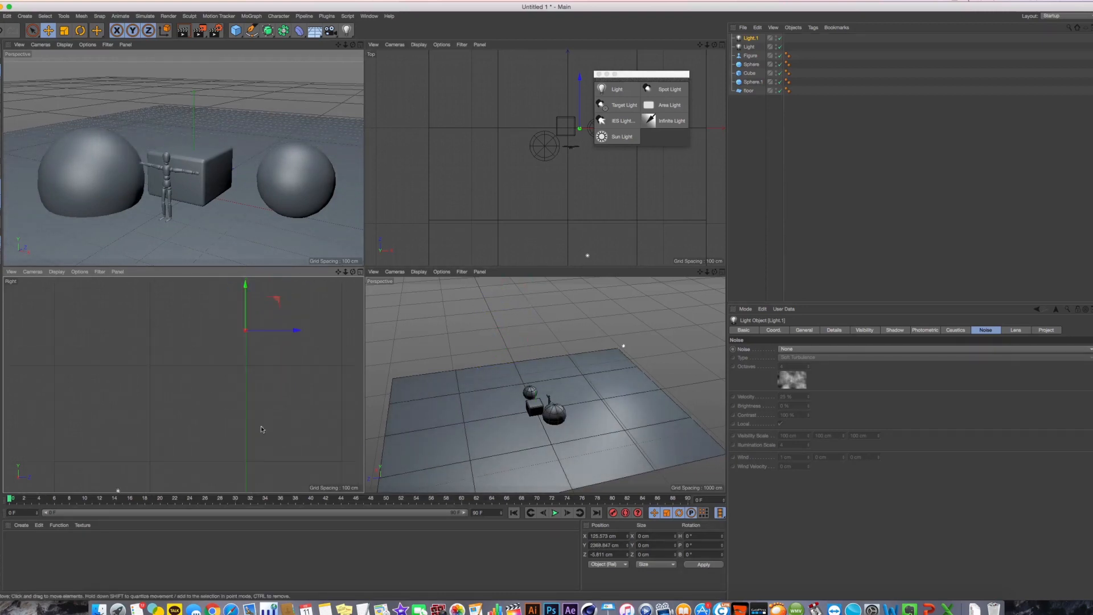
pyautogui.scroll(-5, 276, 404)
pyautogui.moveTo(281, 337); pyautogui.dragTo(272, 247)
pyautogui.middleClick(246, 155)
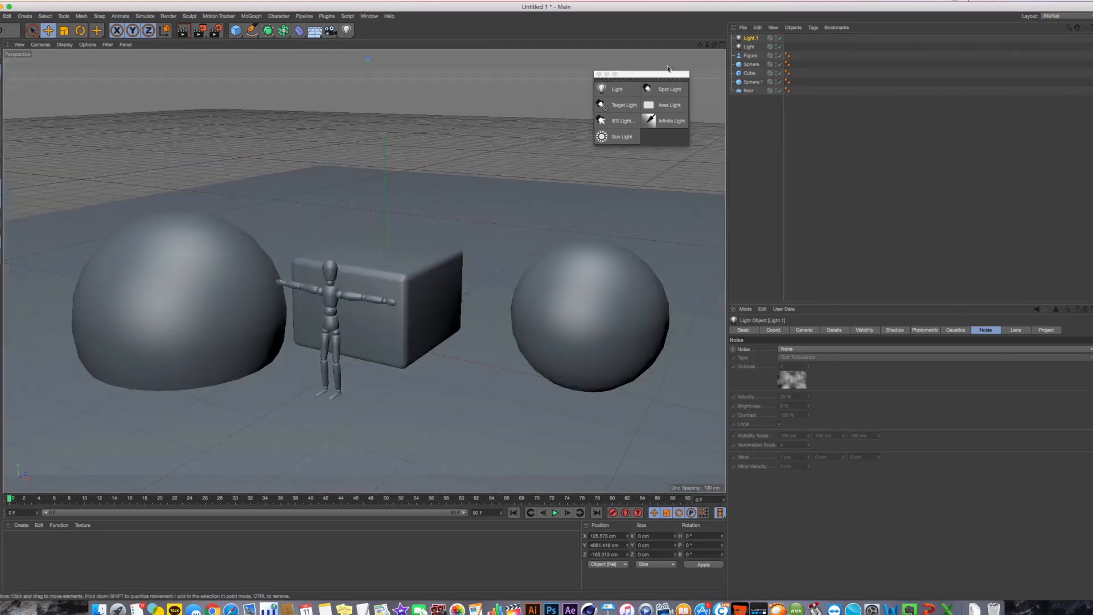
# Rename the original light as Main Light and the duplicate above the objects as Top Light.
pyautogui.click(751, 47)
pyautogui.press('Left')
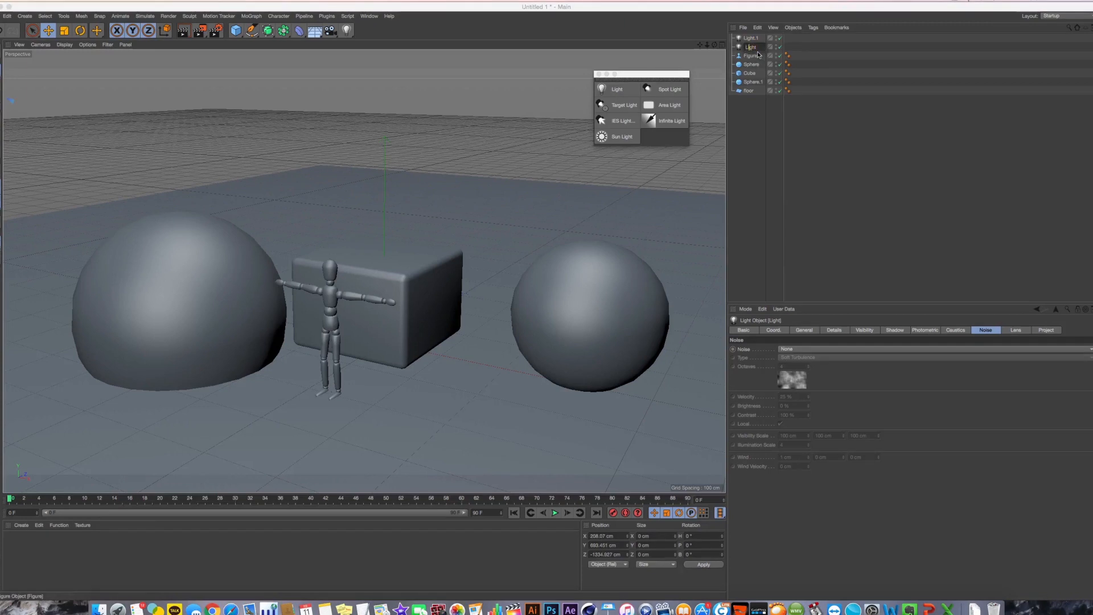
pyautogui.write('Main')
pyautogui.press('Return')
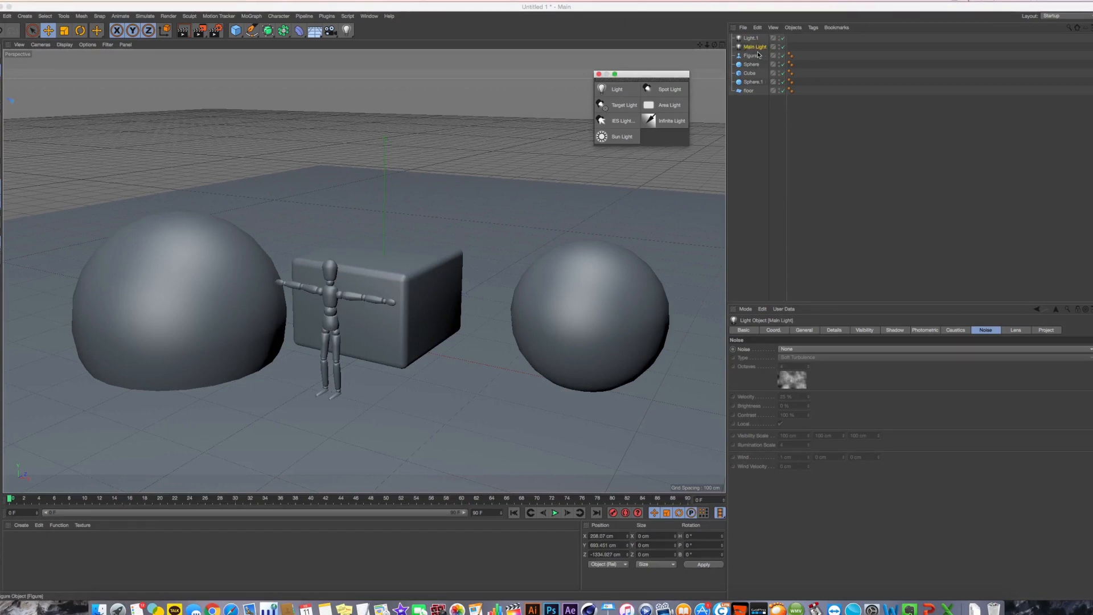
pyautogui.doubleClick(752, 38)
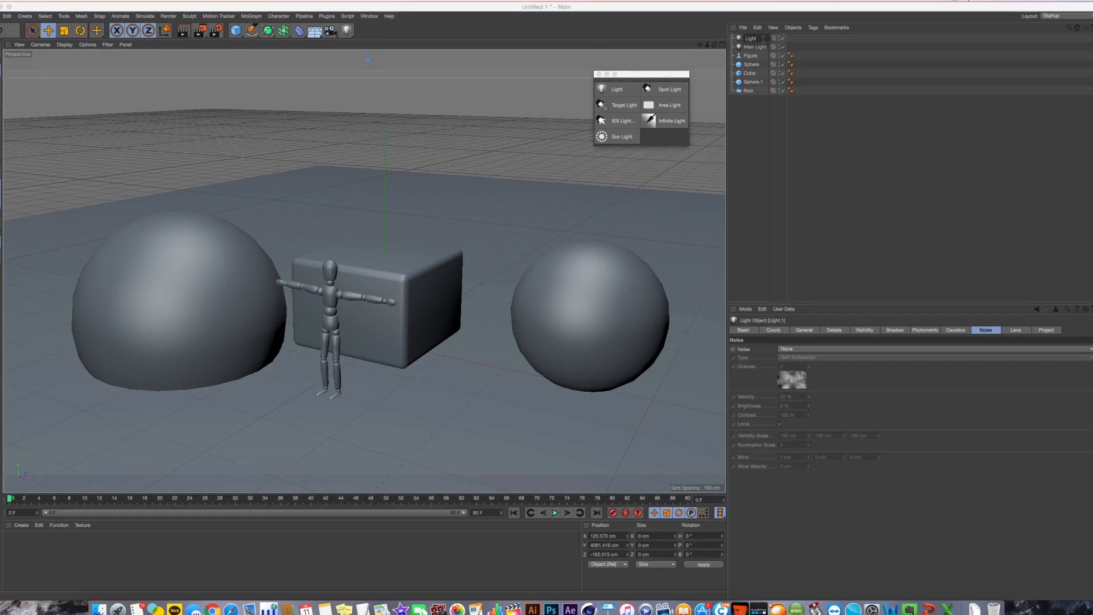
pyautogui.write('Top')
pyautogui.press('Return')
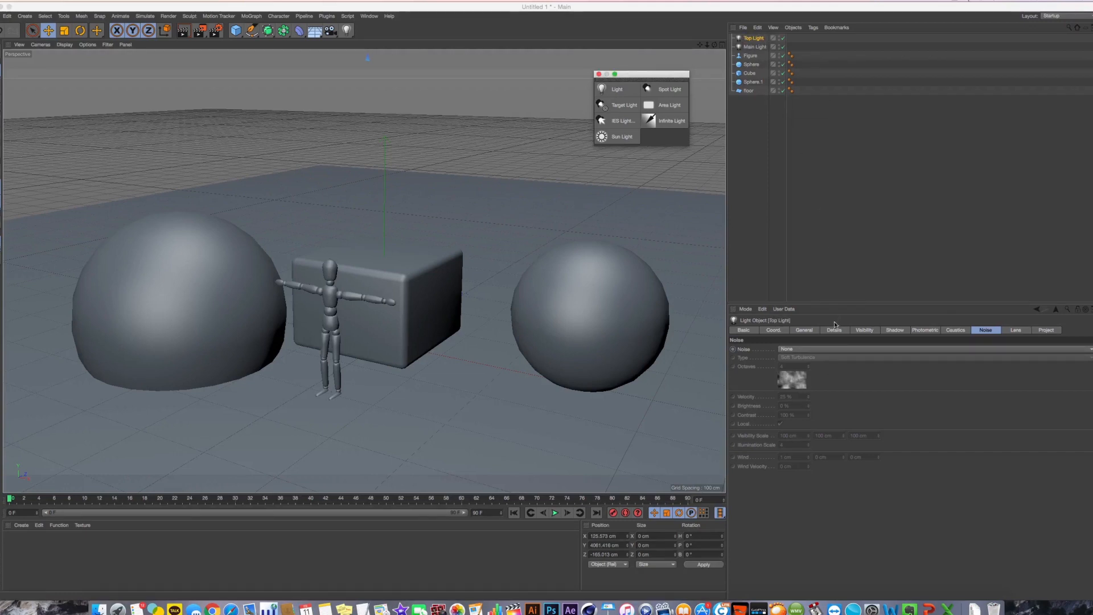
# Set the Top Light's shadow to None and render the perspective view from a slightly closer angle.
pyautogui.click(796, 332)
pyautogui.click(790, 416)
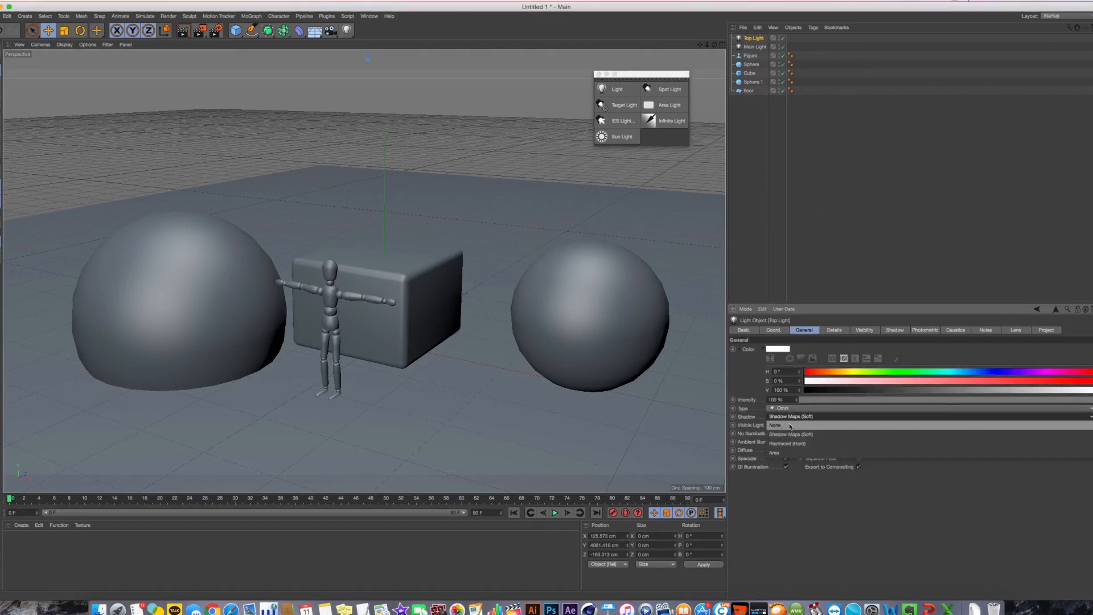
pyautogui.click(790, 424)
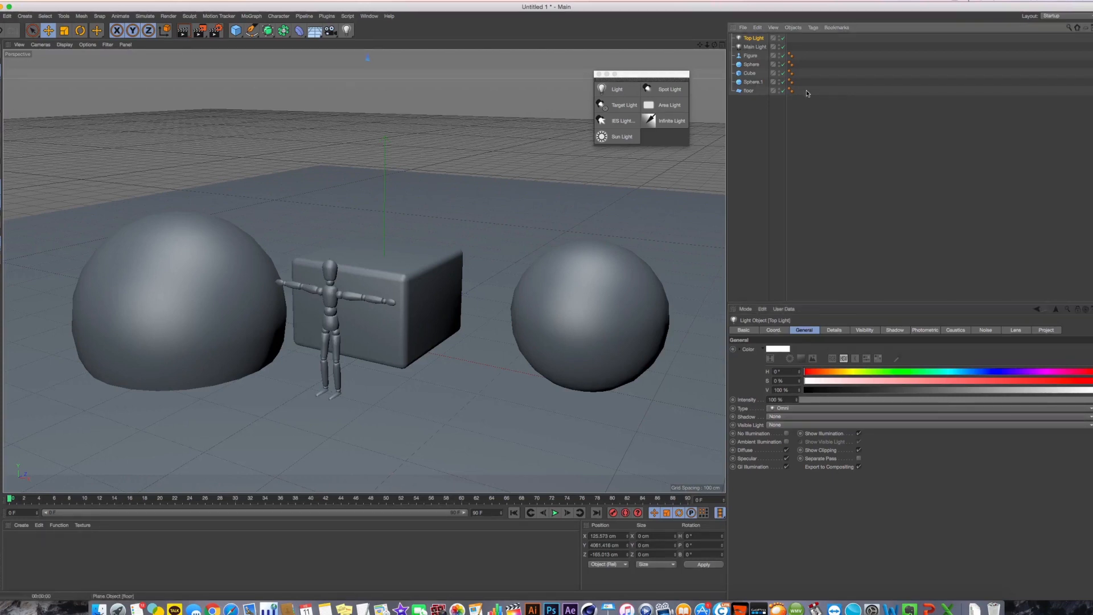
pyautogui.press('super+r')
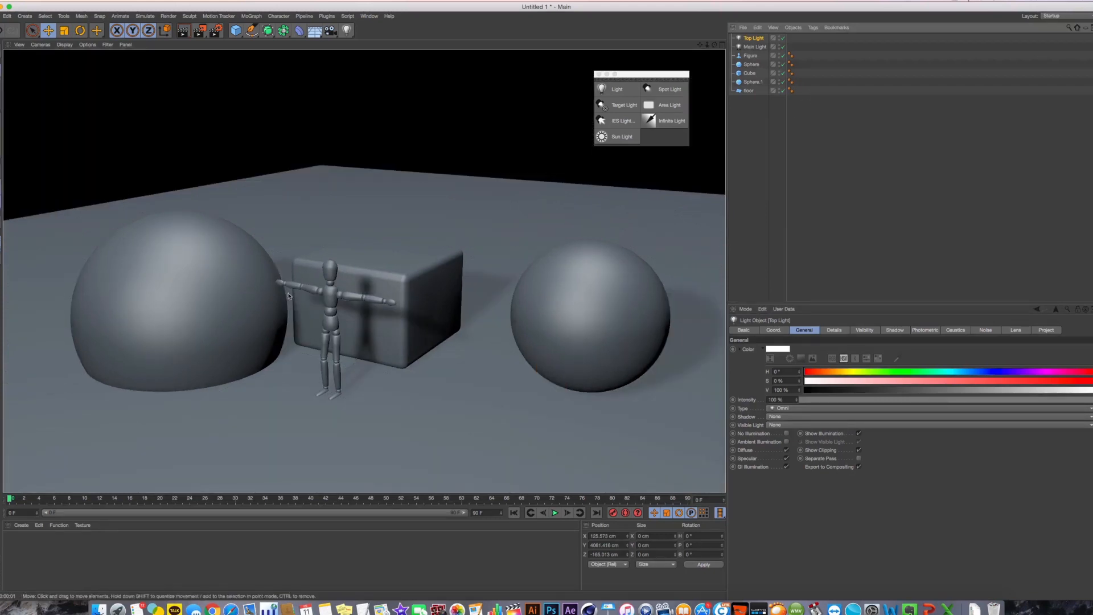
pyautogui.scroll(3, 343, 323)
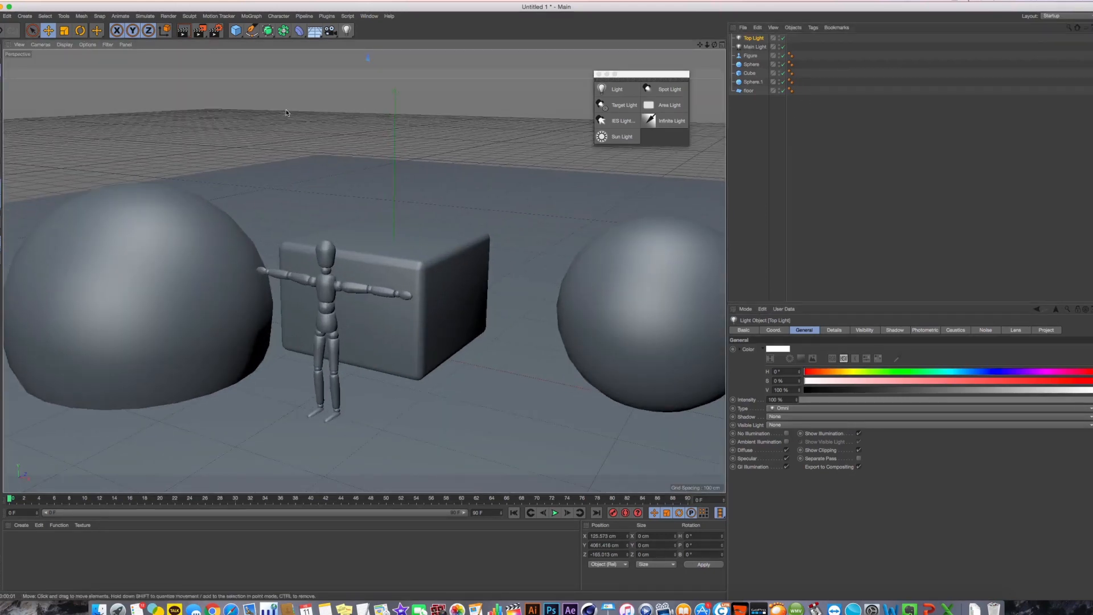
pyautogui.press('super+r')
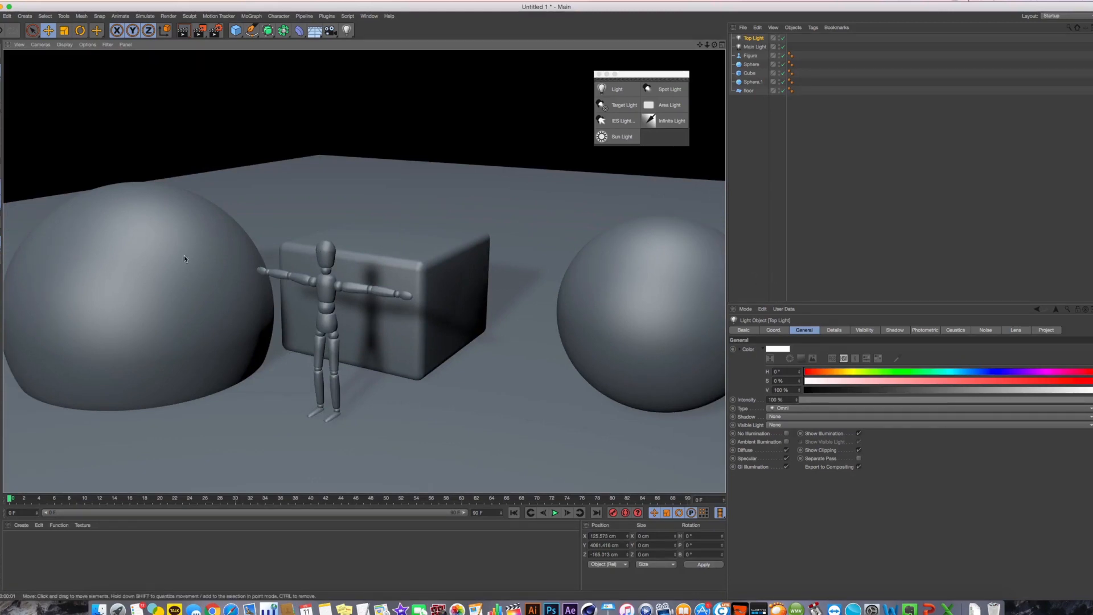
# Turn off Specular for the Top Light, lower its intensity to about 51%, and render the view.
pyautogui.click(787, 458)
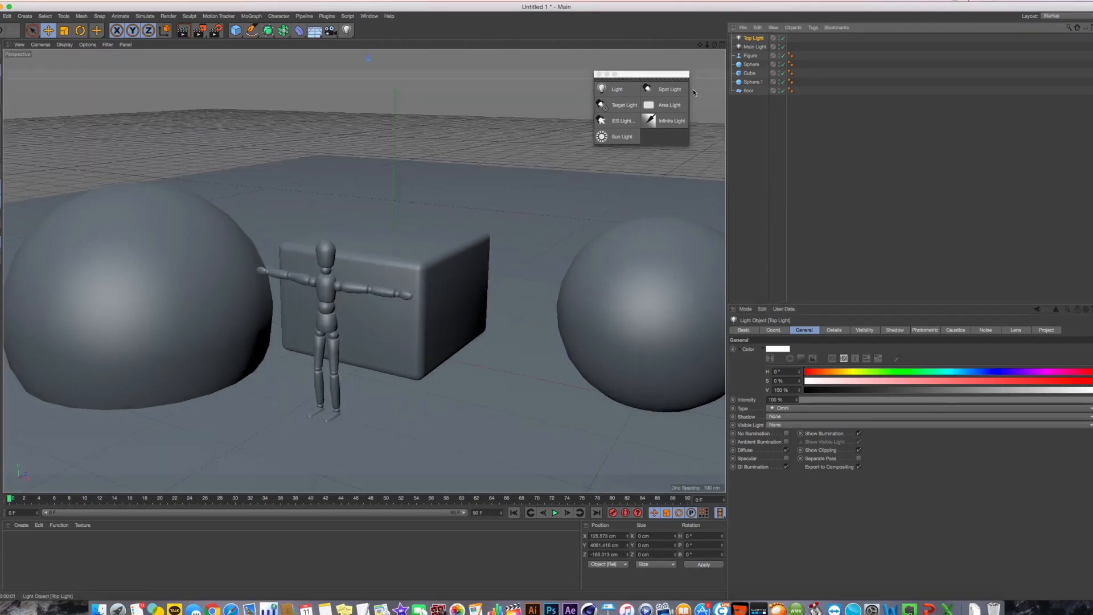
pyautogui.moveTo(825, 399); pyautogui.dragTo(893, 402)
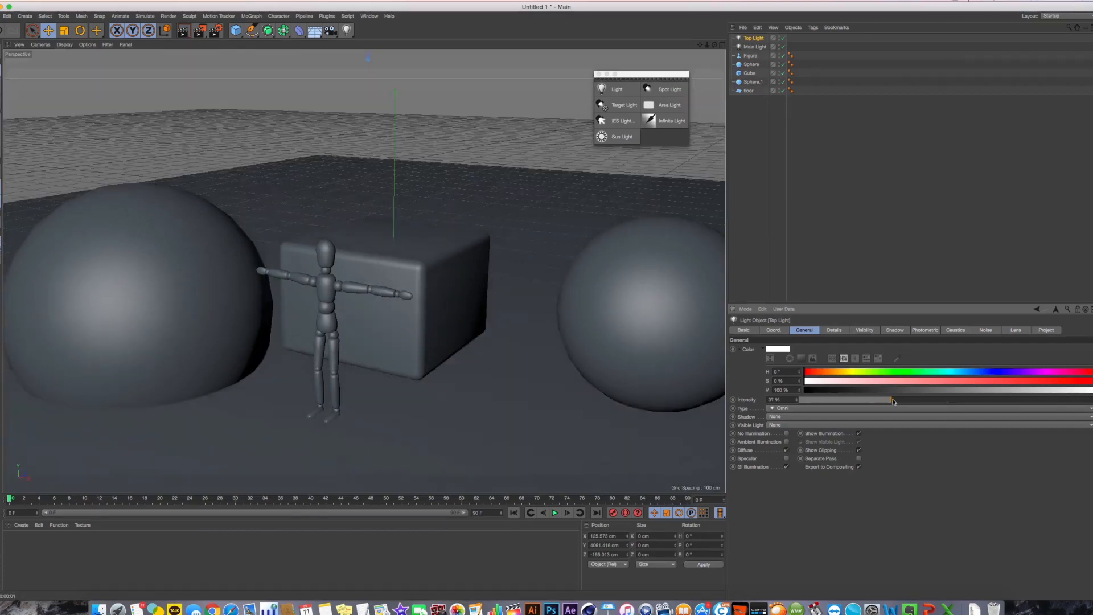
pyautogui.press('super+r')
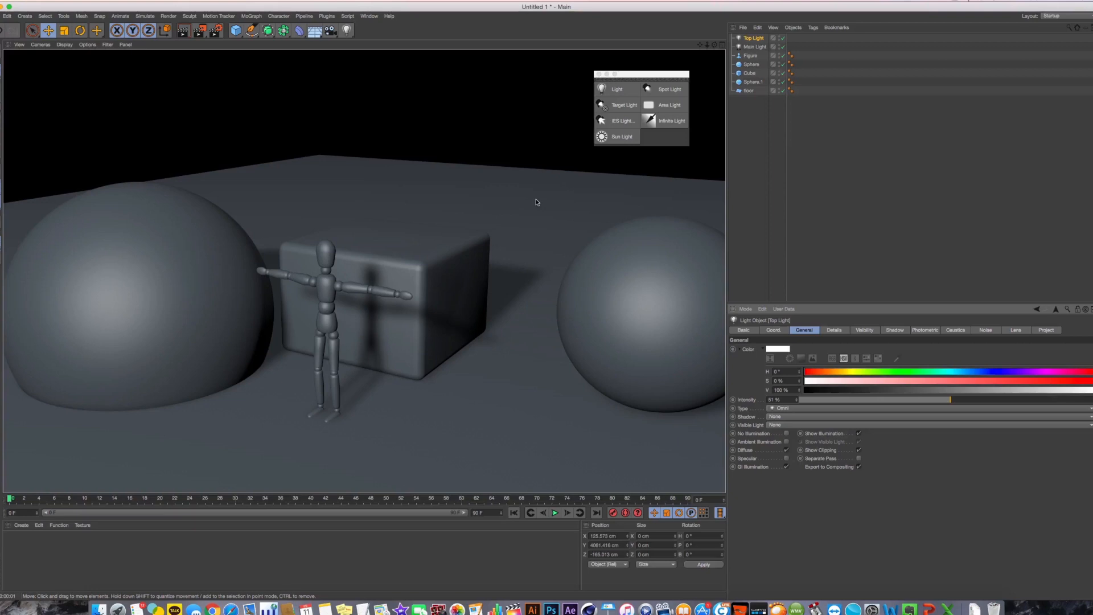
# Render the scene to the Picture Viewer with the Top Light on and again with it disabled, and re-enable the light.
pyautogui.hotkey('shift', 'r')
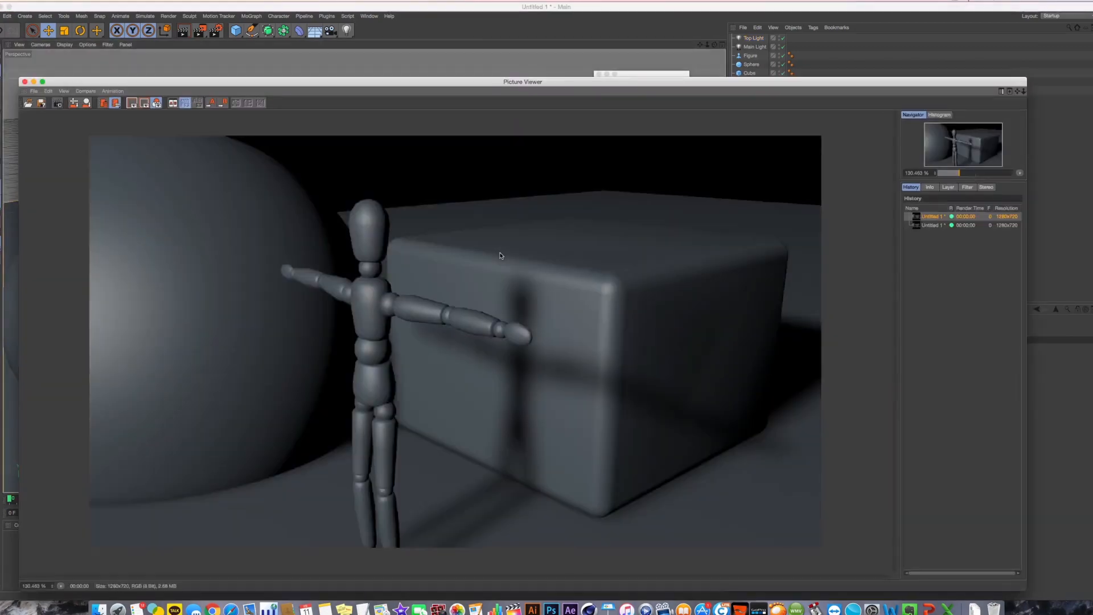
pyautogui.hotkey('shift', 'r')
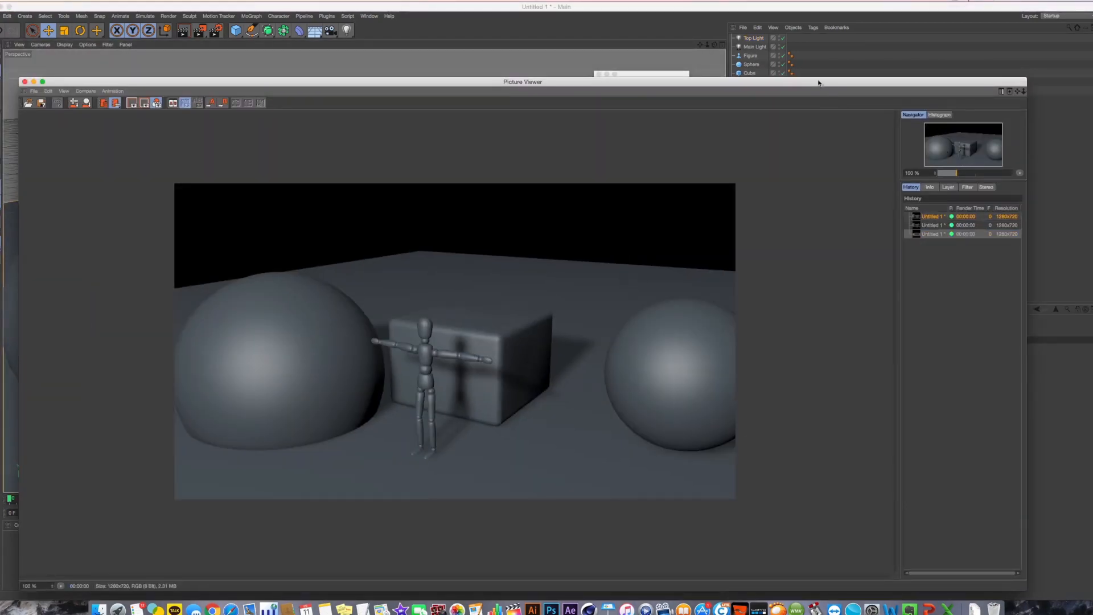
pyautogui.click(783, 39)
pyautogui.hotkey('shift', 'r')
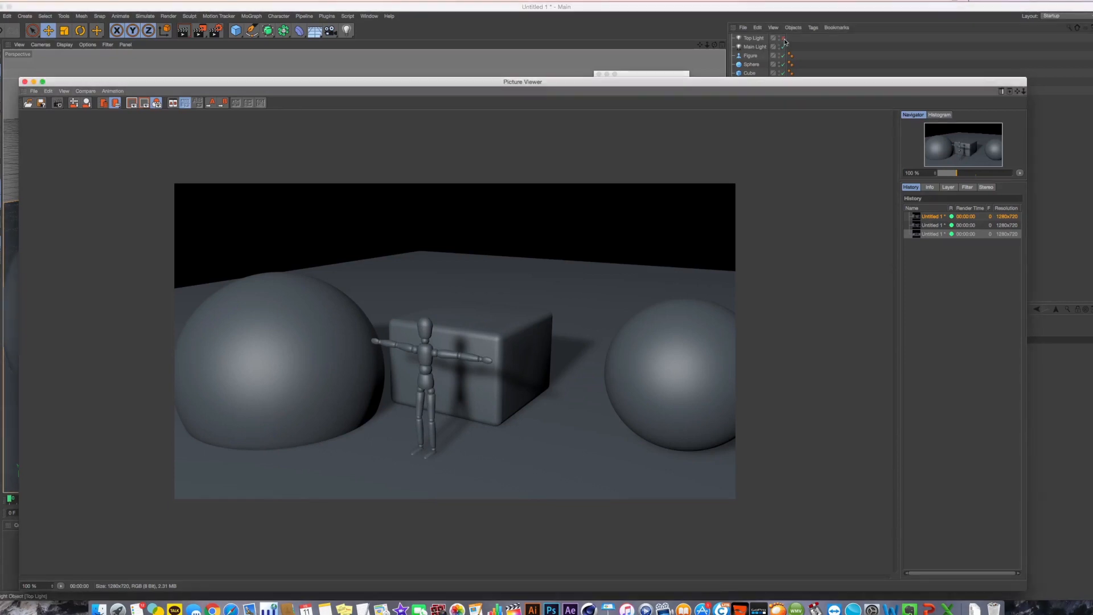
pyautogui.click(783, 39)
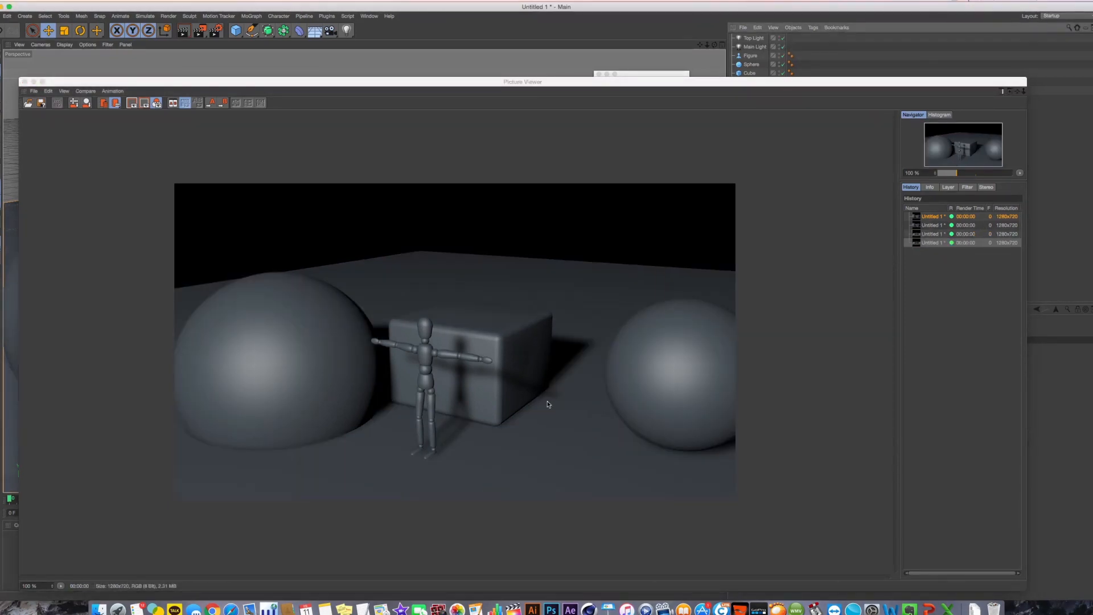
# Compare the renders with and without the Top Light by switching between them in the Picture Viewer history.
pyautogui.click(929, 244)
pyautogui.click(930, 243)
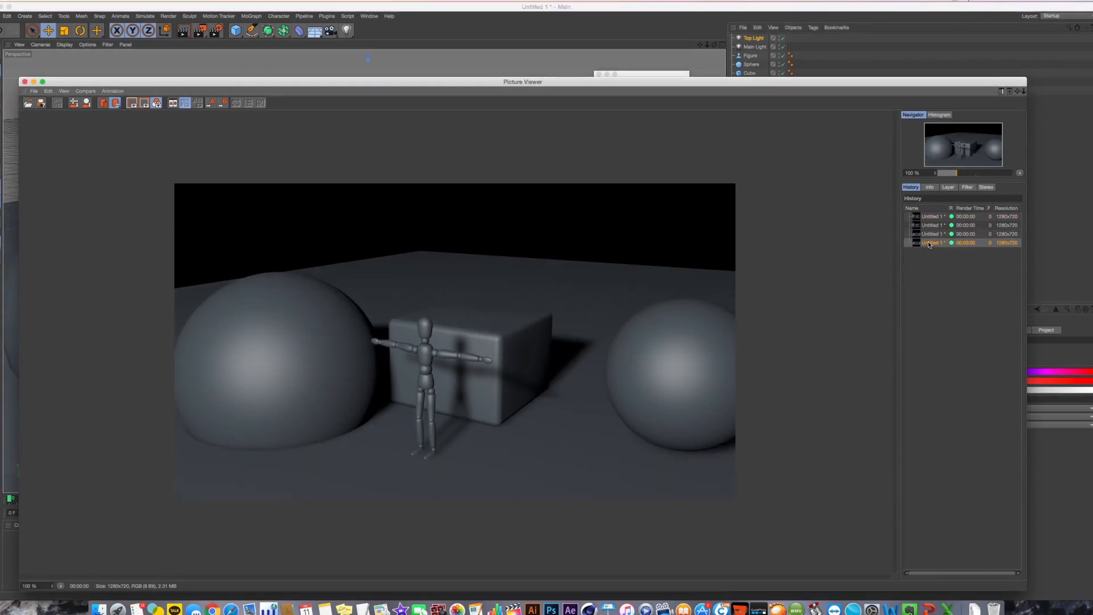
pyautogui.press('Up')
pyautogui.press('Down')
pyautogui.press('Up')
pyautogui.press('Down')
pyautogui.press('Up')
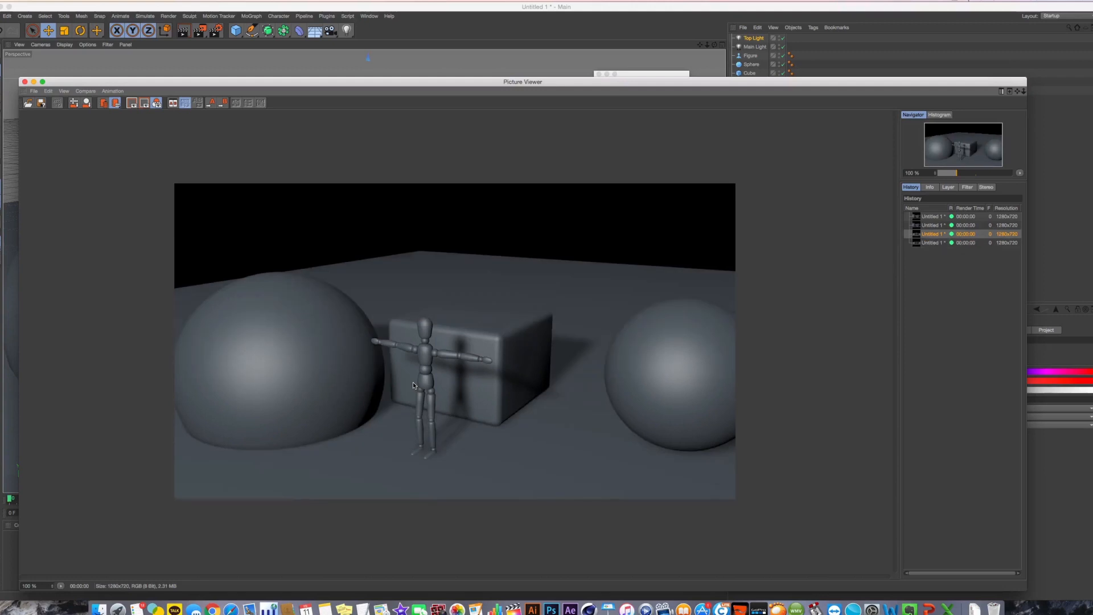
pyautogui.press('Down')
pyautogui.press('Up')
pyautogui.press('Down')
pyautogui.press('Up')
pyautogui.press('Down')
pyautogui.press('Up')
pyautogui.press('Down')
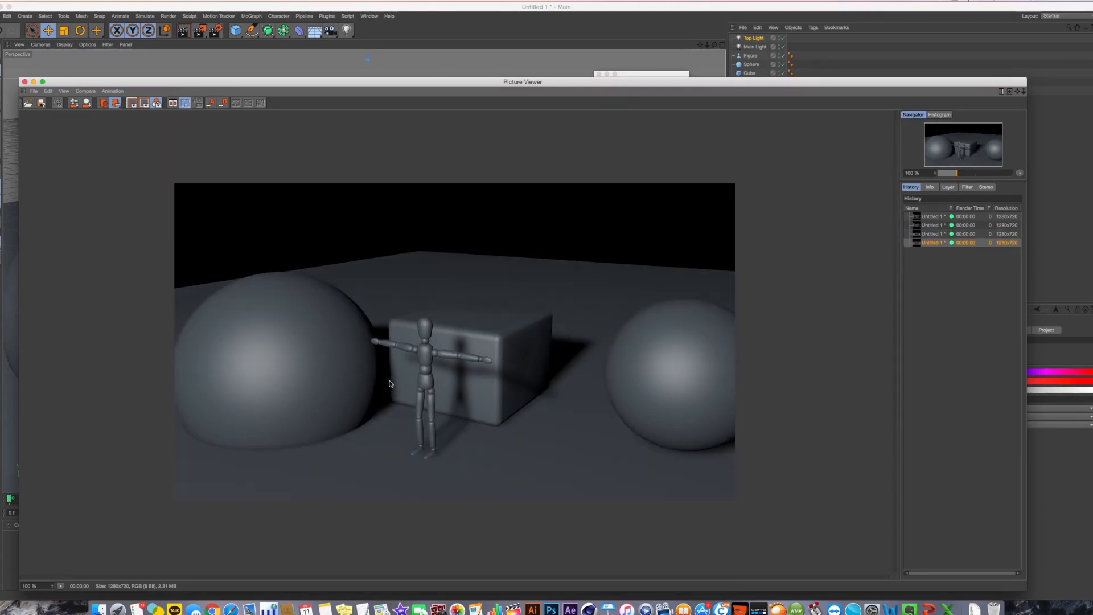
pyautogui.press('Up')
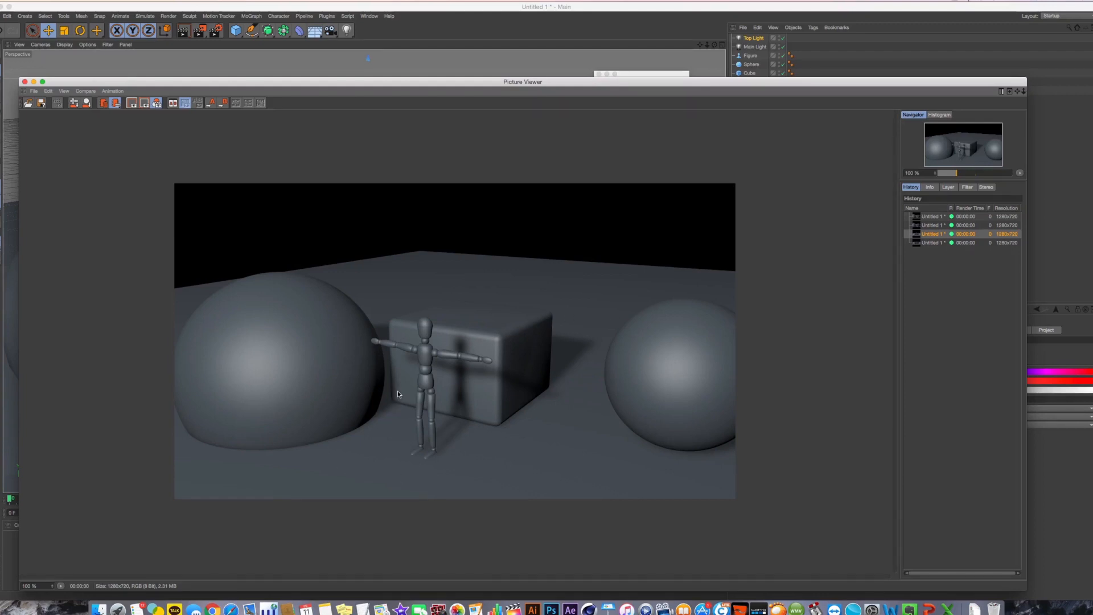
# View the available multi-pass channels in the render settings, close the settings and Picture Viewer, and render the perspective view.
pyautogui.click(215, 31)
pyautogui.click(338, 238)
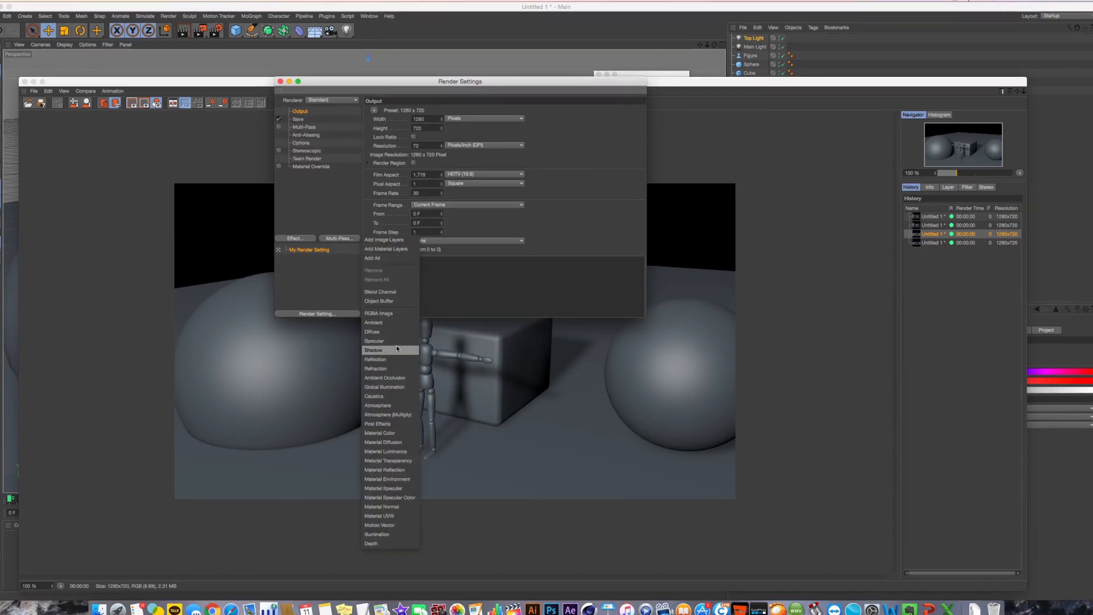
pyautogui.click(582, 169)
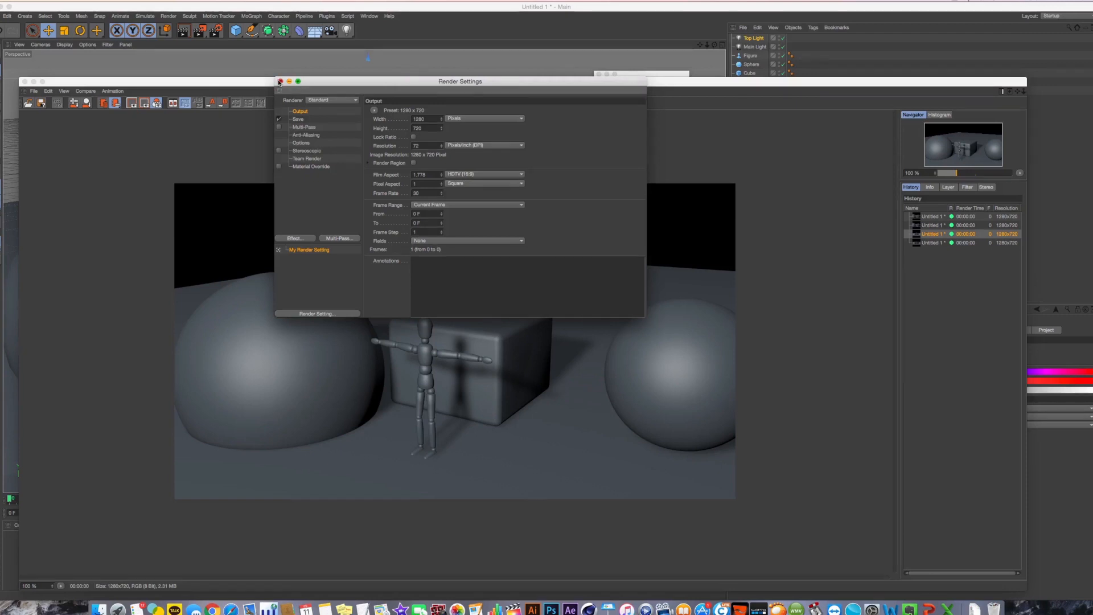
pyautogui.click(280, 81)
pyautogui.click(24, 81)
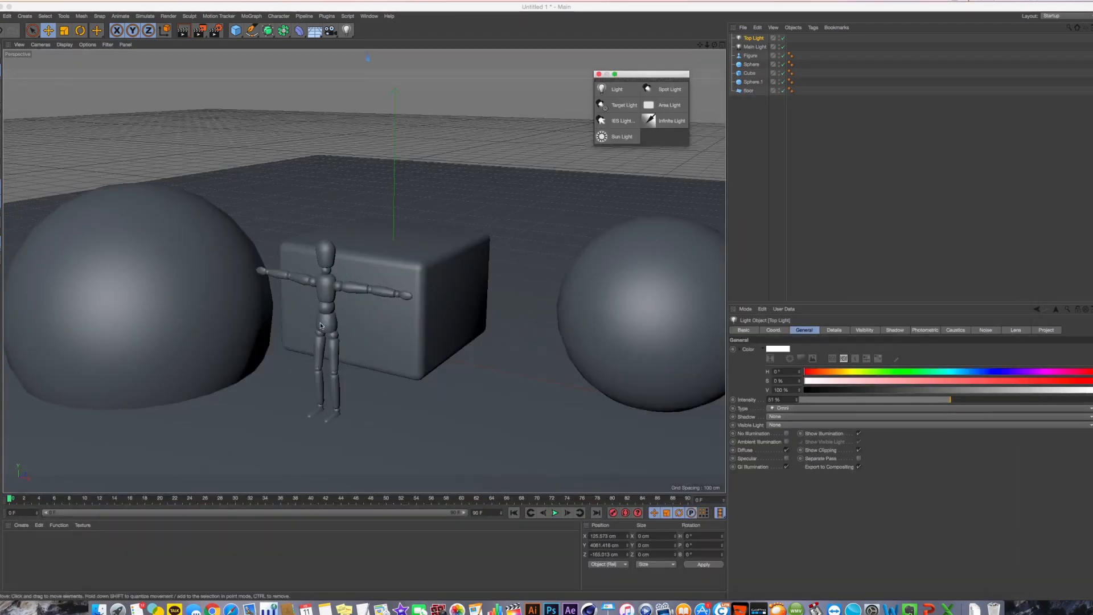
pyautogui.click(183, 30)
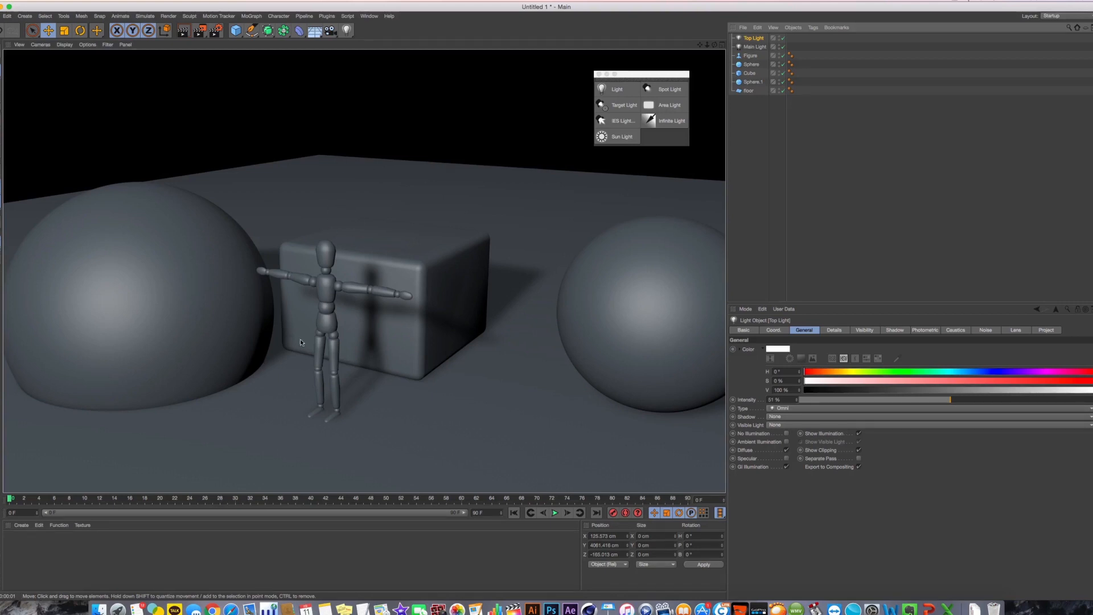
# Add a new light behind the objects at about X 197 cm, Y -65 cm, Z 1163 cm, and render the perspective view.
pyautogui.click(347, 30)
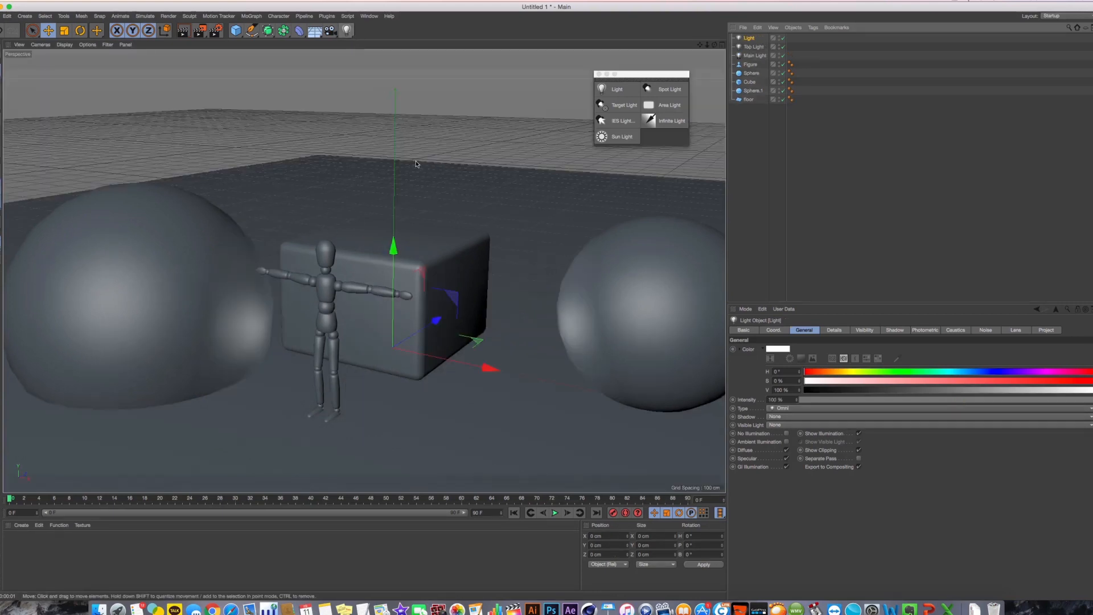
pyautogui.press('F5')
pyautogui.moveTo(575, 82); pyautogui.dragTo(591, 47)
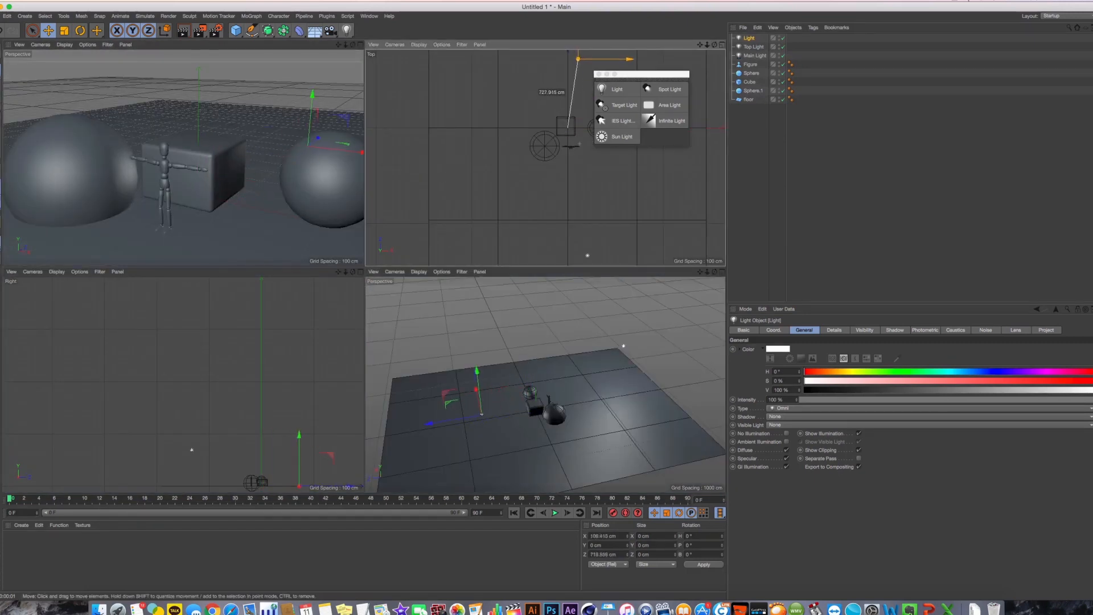
pyautogui.moveTo(494, 405); pyautogui.dragTo(438, 414)
pyautogui.press('F1')
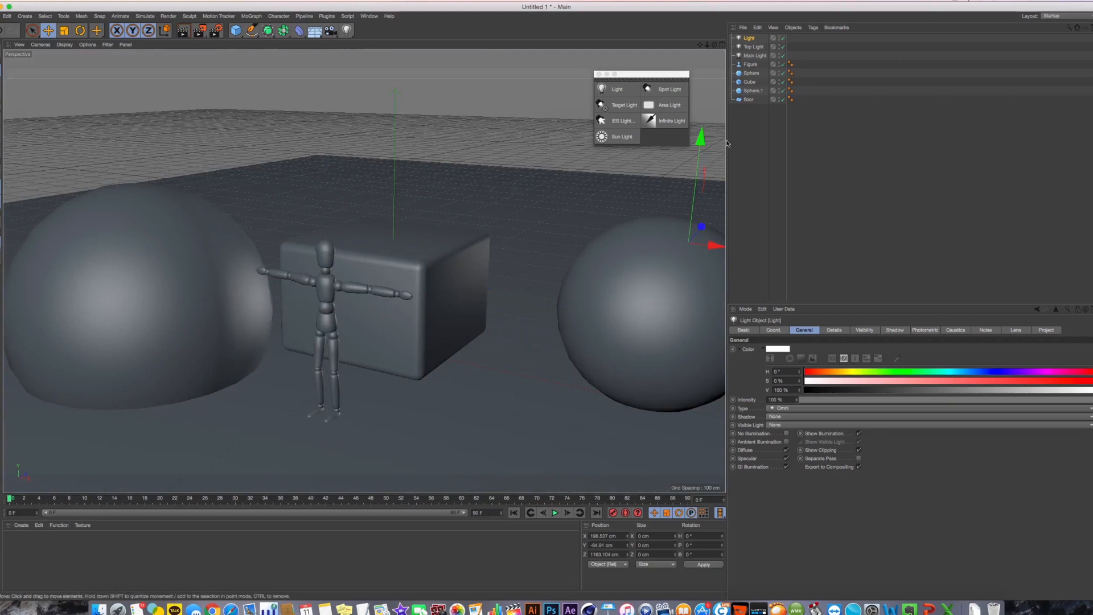
pyautogui.press('super+r')
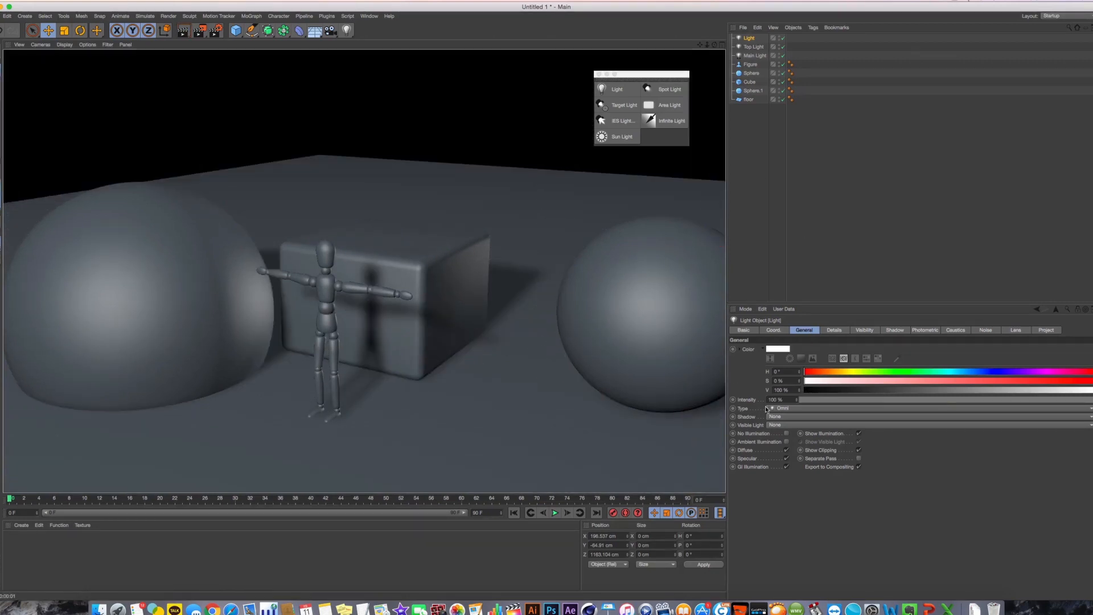
# Turn off Specular for the new back light, keep Diffuse on, and lower the intensity to about 44%.
pyautogui.click(786, 450)
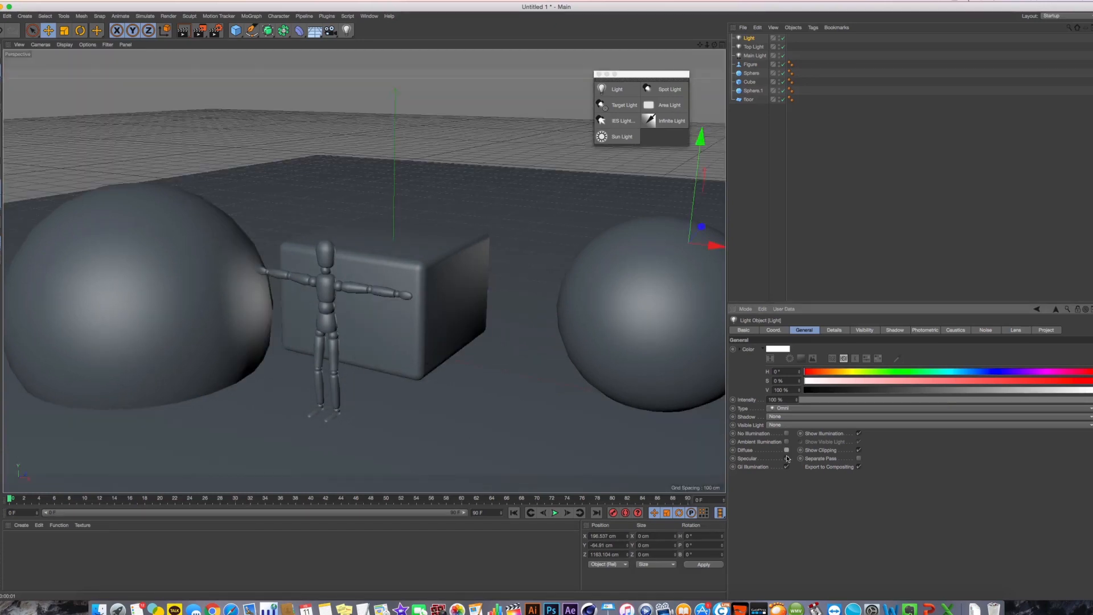
pyautogui.click(786, 450)
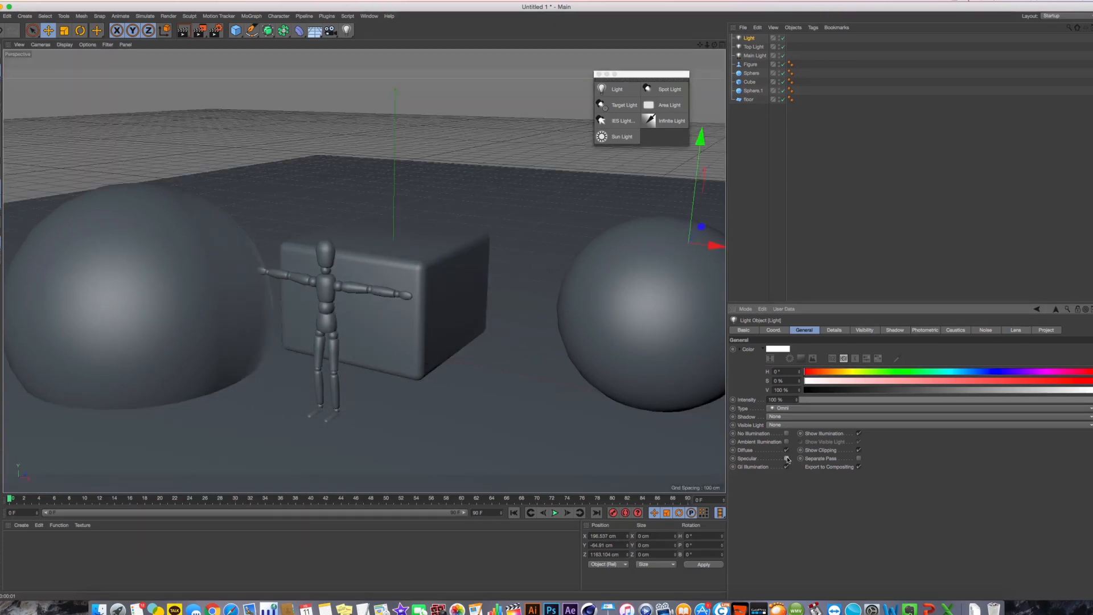
pyautogui.moveTo(822, 400); pyautogui.dragTo(928, 400)
# Color the back light teal with hue about 178°, saturation 64% and value 60%, and render the view.
pyautogui.moveTo(825, 372); pyautogui.dragTo(935, 381)
pyautogui.click(887, 372)
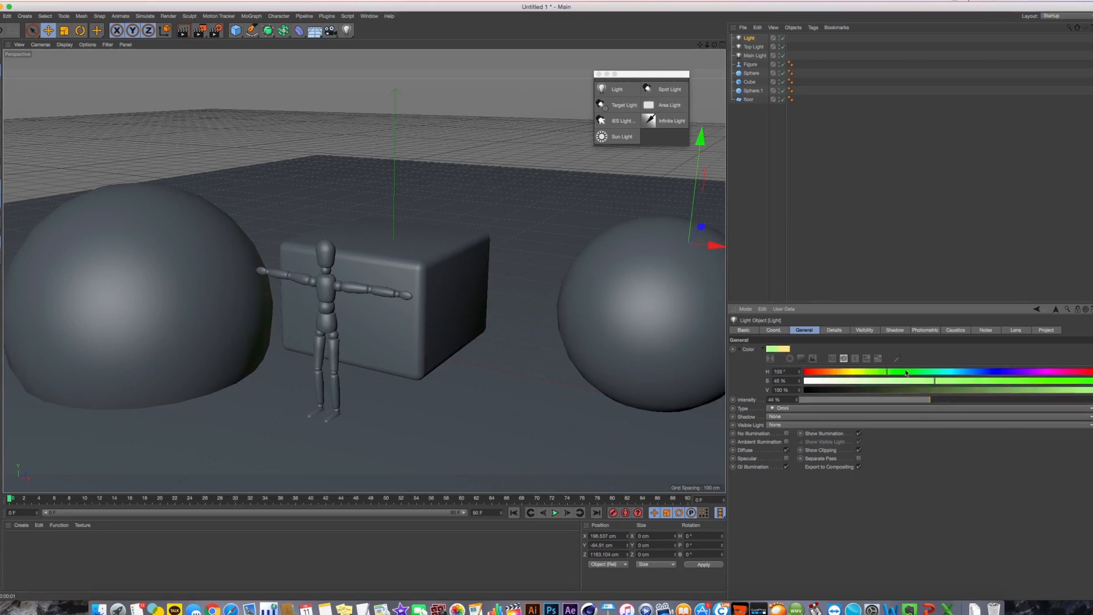
pyautogui.click(989, 383)
pyautogui.click(977, 390)
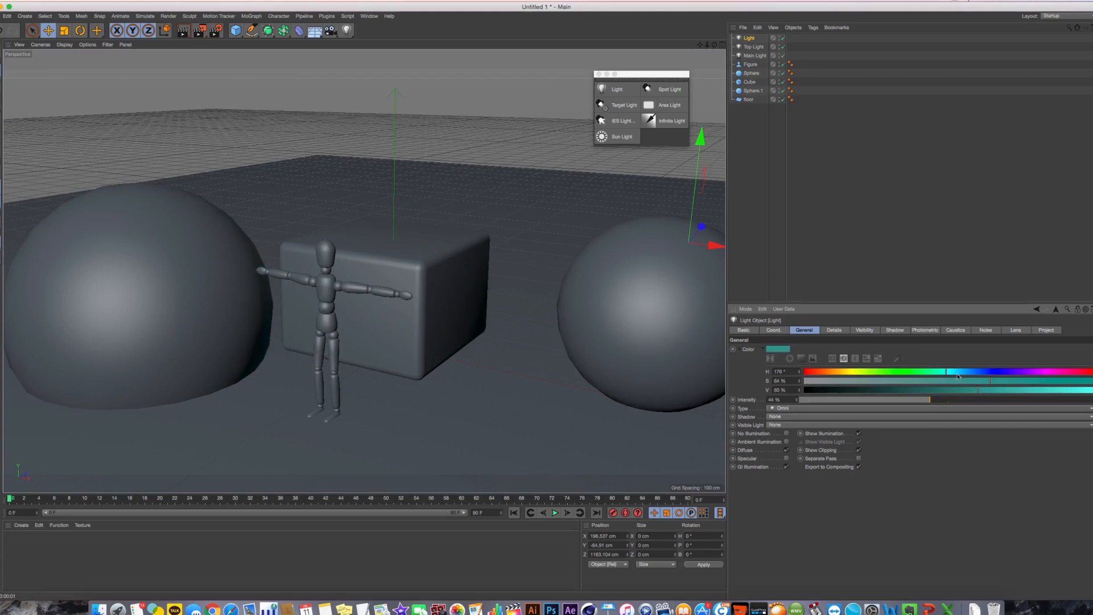
pyautogui.click(184, 31)
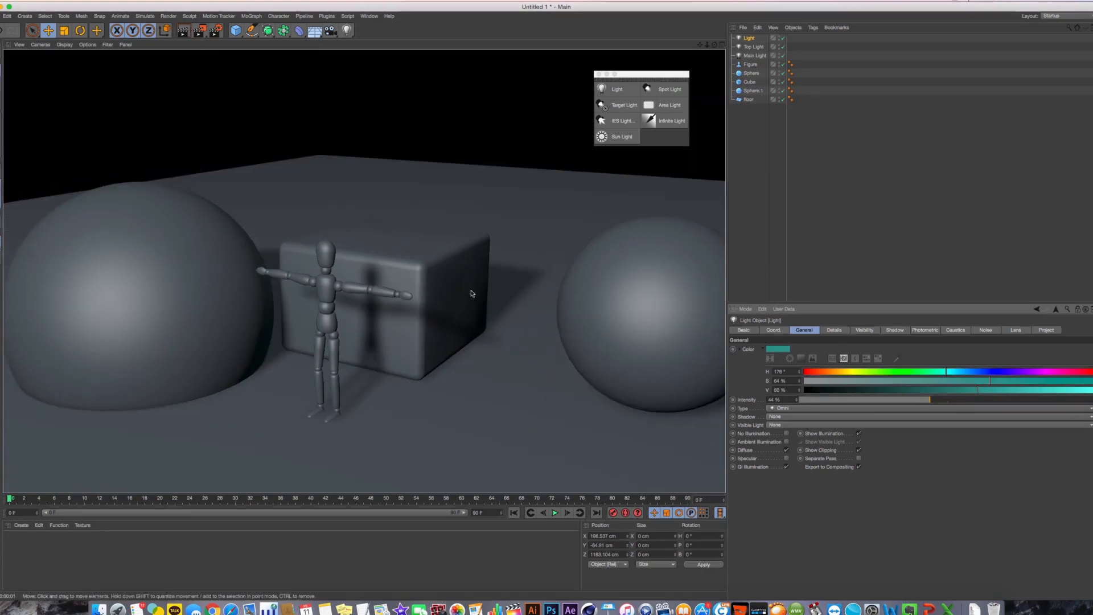
# Render to the Picture Viewer, zoom in on the cube's dark side to examine the back light's effect, and close the viewer.
pyautogui.hotkey('shift', 'r')
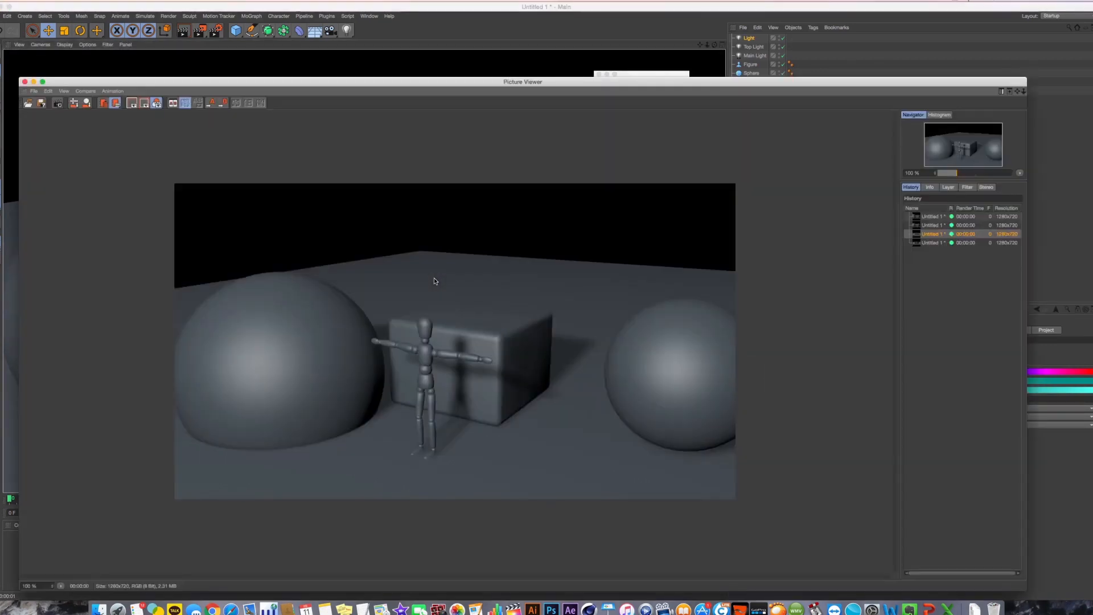
pyautogui.scroll(7, 535, 356)
pyautogui.scroll(4, 544, 358)
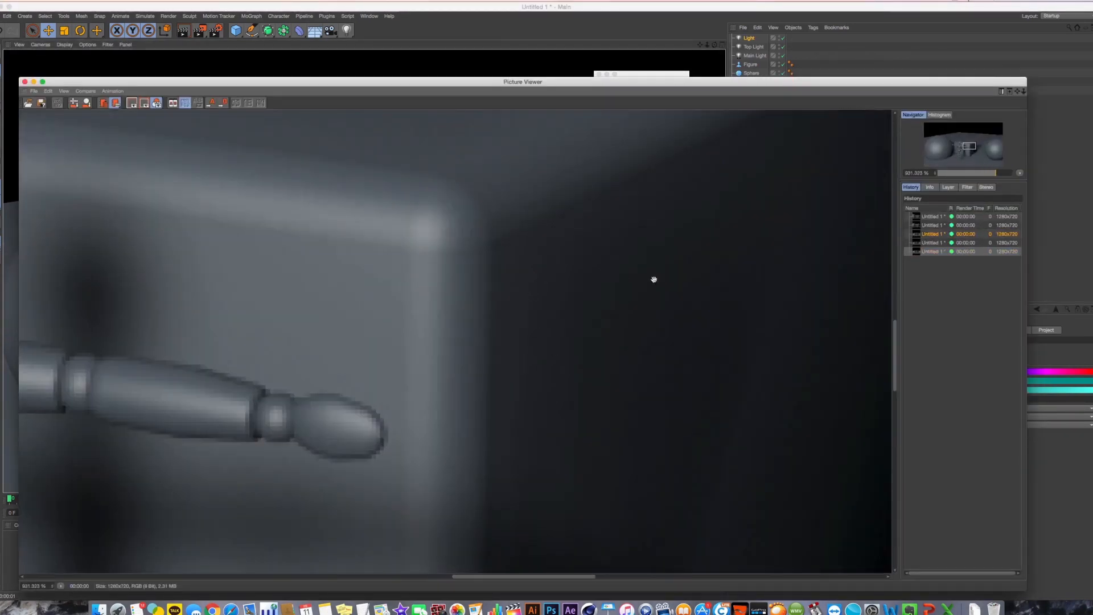
pyautogui.click(940, 250)
pyautogui.press('super+w')
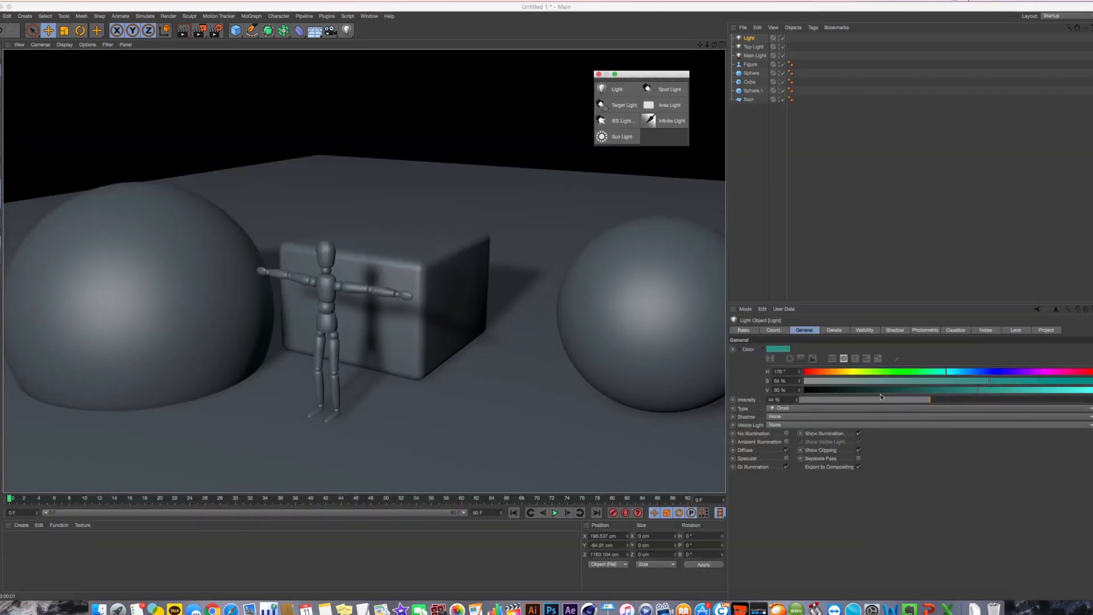
# Raise the back light's intensity to about 54% and color value to 73%, and render in the viewport and Picture Viewer.
pyautogui.moveTo(946, 397); pyautogui.dragTo(1015, 391)
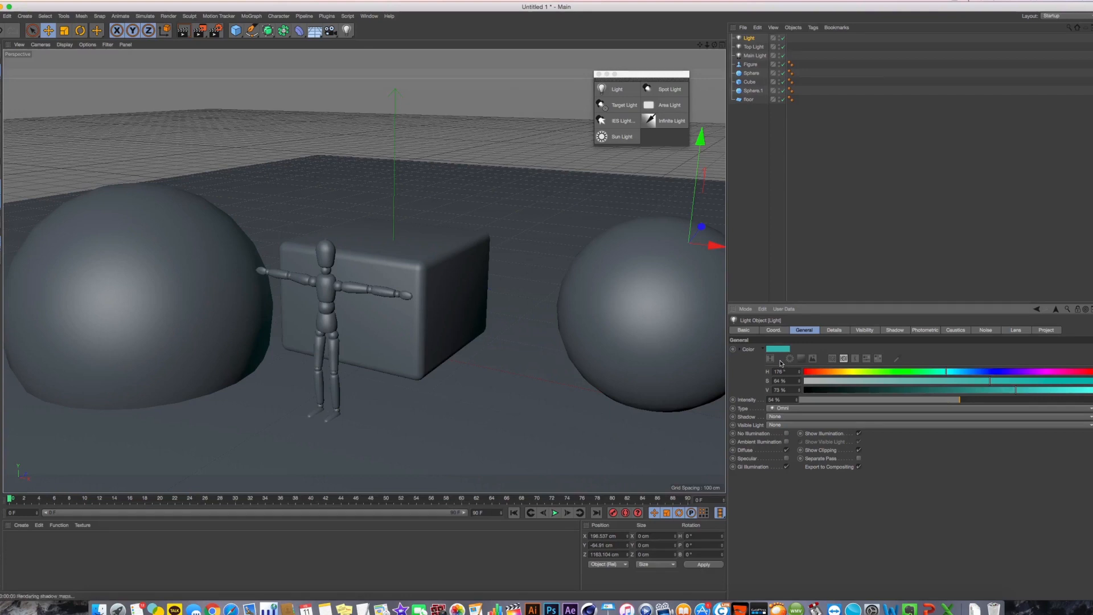
pyautogui.press('super+r')
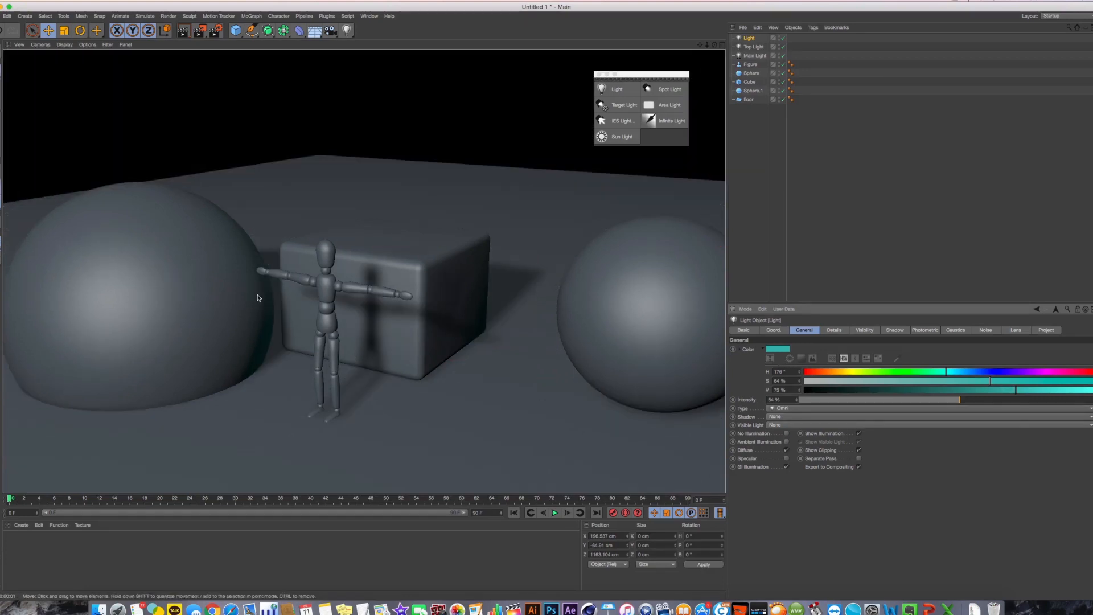
pyautogui.hotkey('shift', 'r')
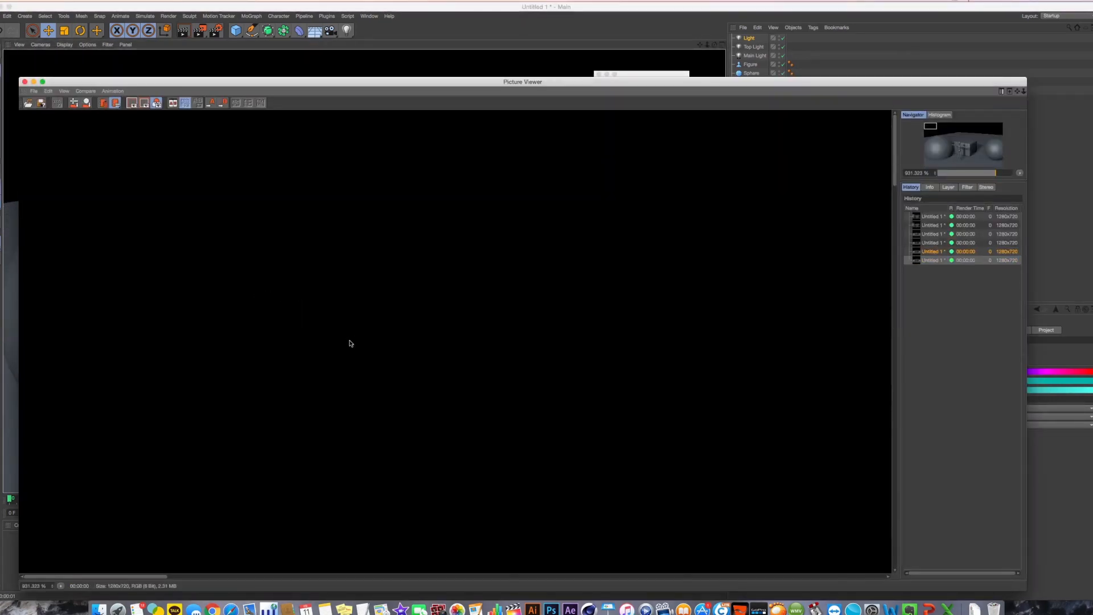
# Examine the teal back light's effect on the figure, spheres and cube in the Picture Viewer and close the viewer.
pyautogui.scroll(-10, 350, 341)
pyautogui.scroll(6, 347, 341)
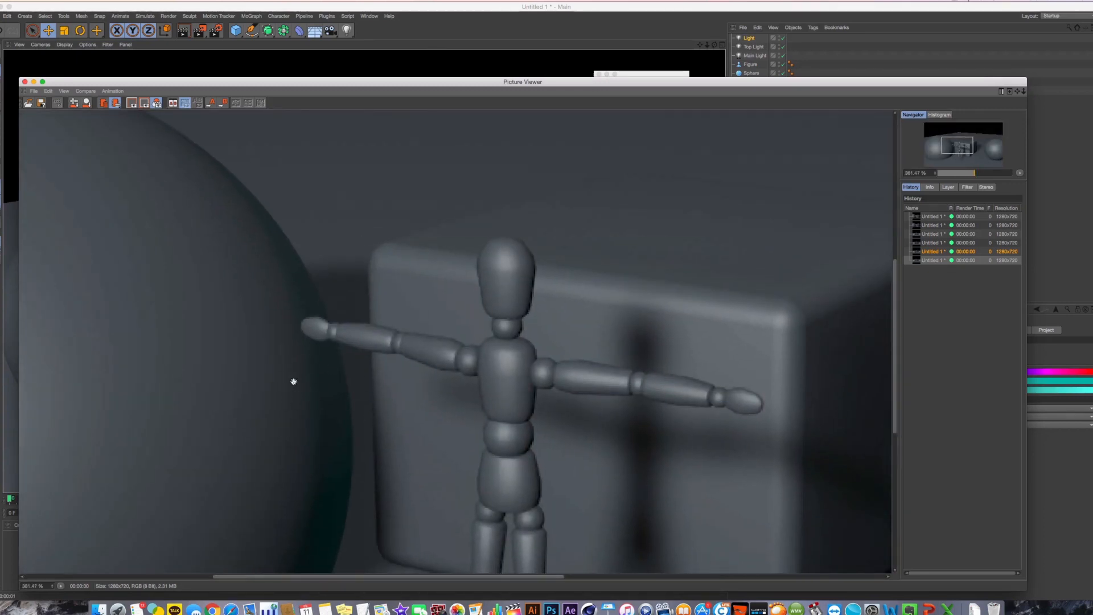
pyautogui.scroll(-5, 292, 380)
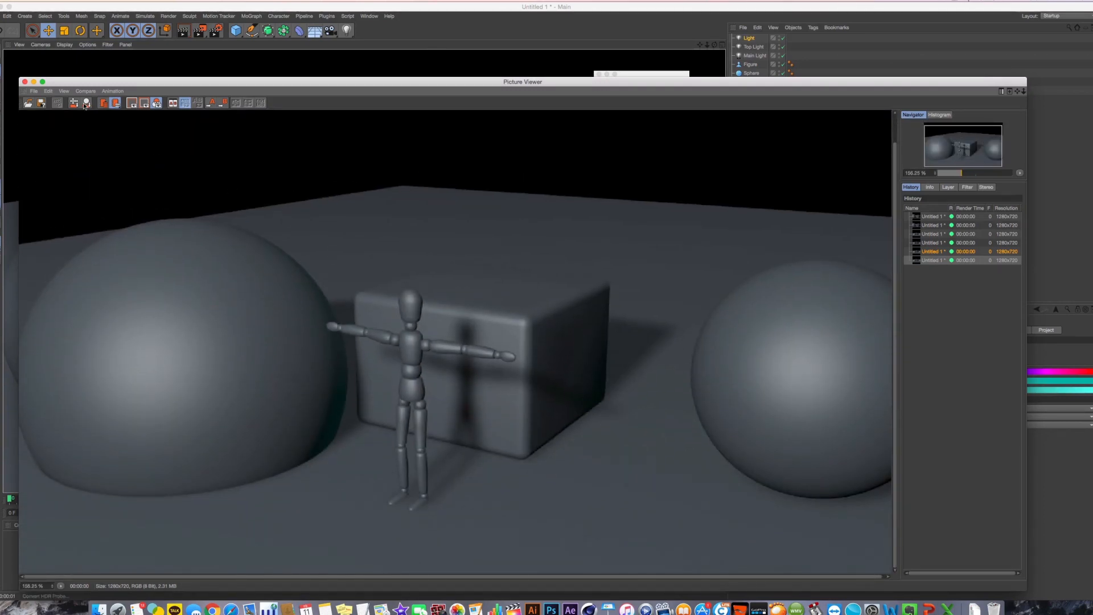
pyautogui.click(25, 82)
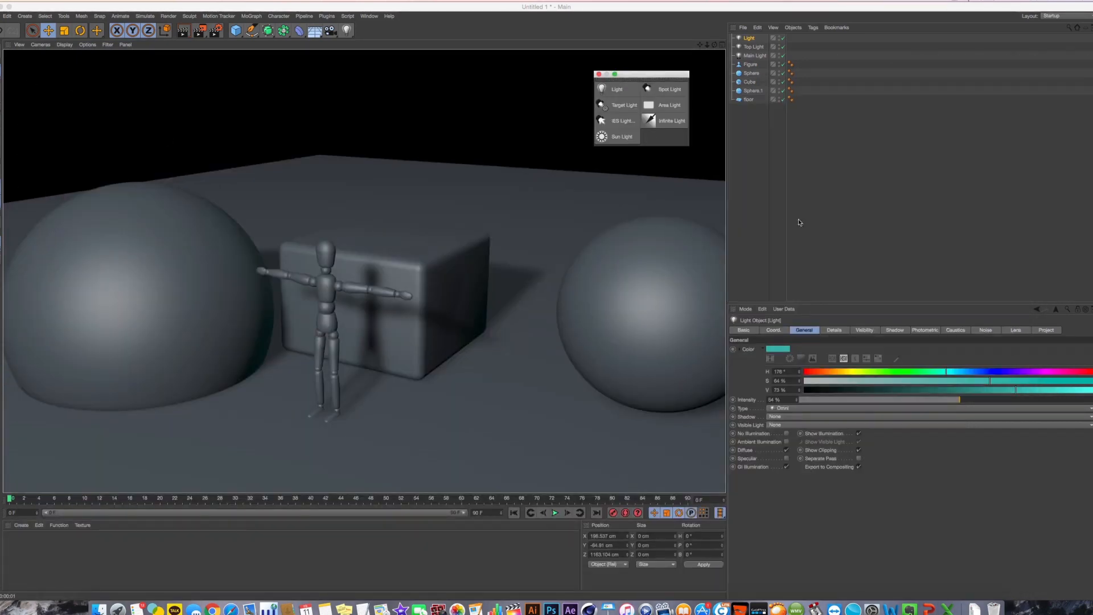
# Rename the teal light object to Back Light.
pyautogui.click(758, 111)
pyautogui.doubleClick(750, 39)
pyautogui.press('Left')
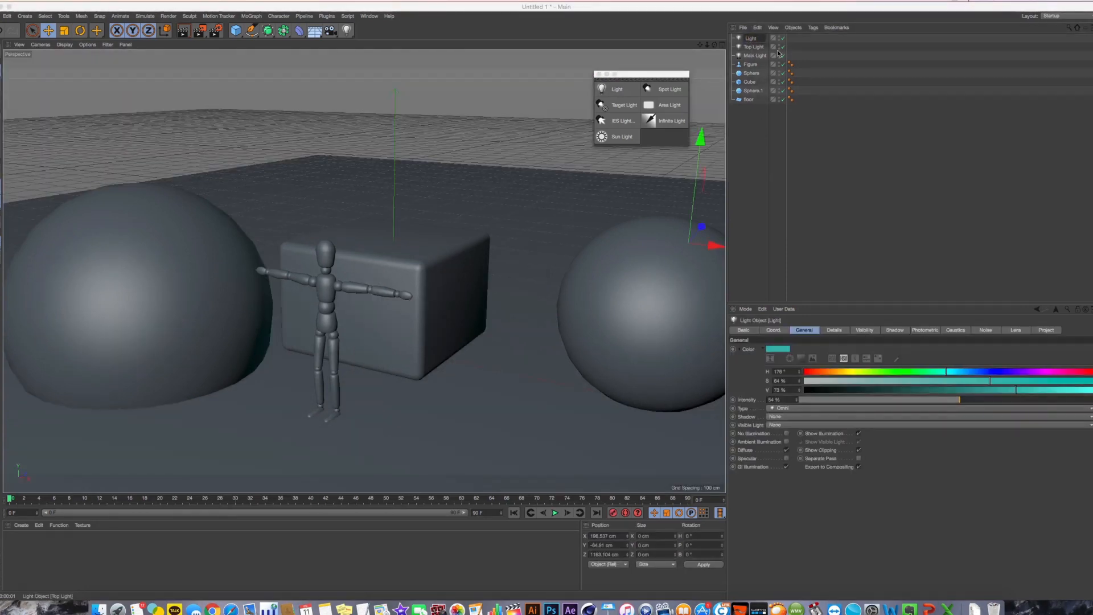
pyautogui.write('Back')
pyautogui.press('Return')
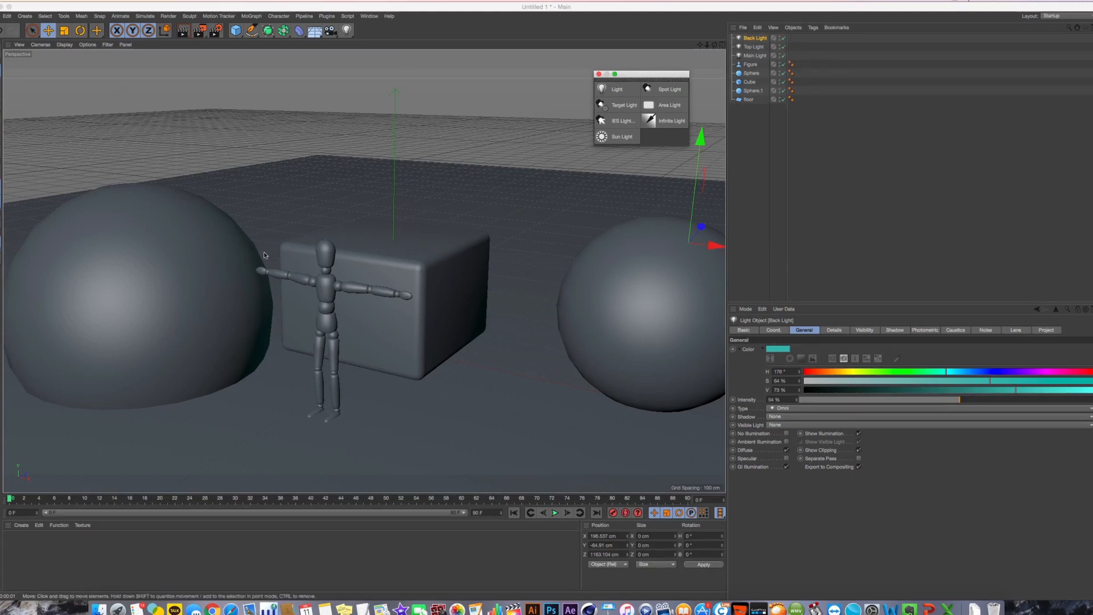
# Render the viewport from a wider view that includes the figure, the cube and both whole spheres.
pyautogui.scroll(-3, 439, 298)
pyautogui.keyDown('alt'); pyautogui.moveTo(438, 298); pyautogui.dragTo(400, 309); pyautogui.keyUp('alt')
pyautogui.hotkey('ctrl', 'r')
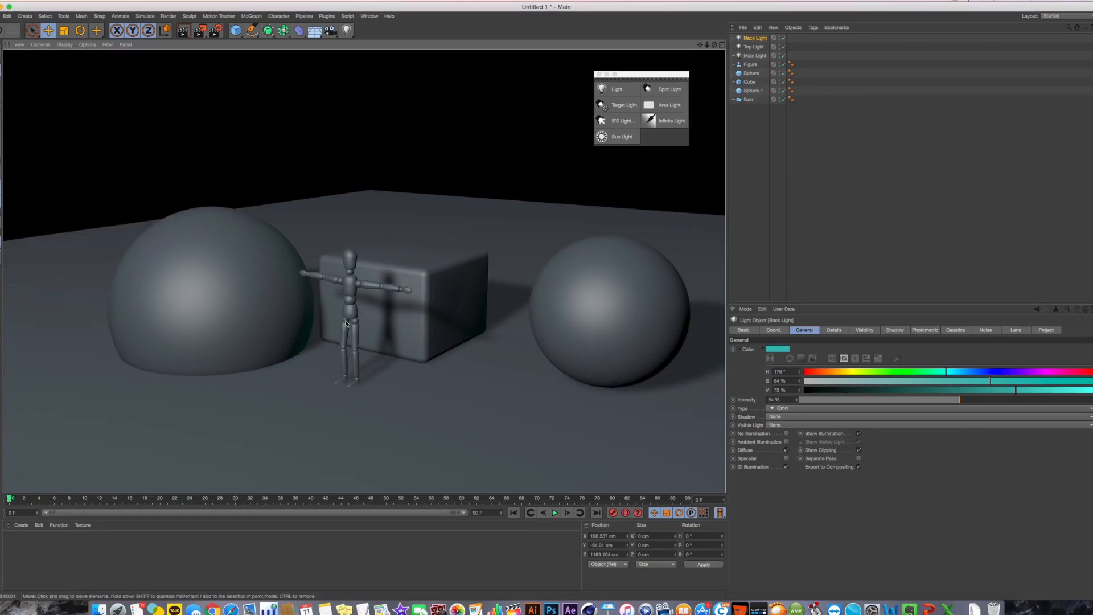
pyautogui.keyDown('alt'); pyautogui.moveTo(367, 298); pyautogui.dragTo(377, 299); pyautogui.keyUp('alt')
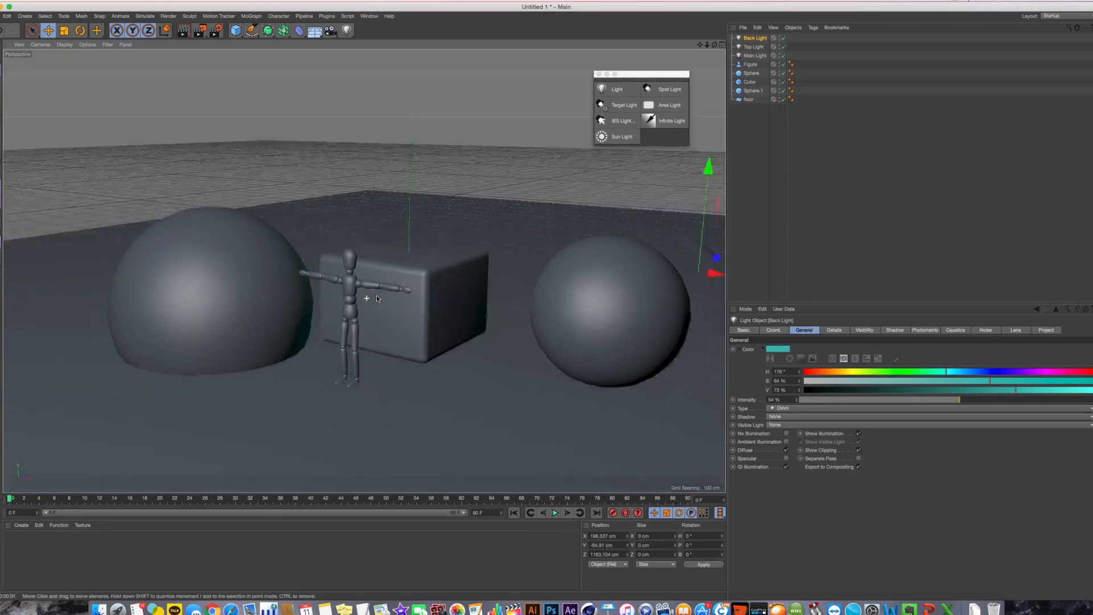
# Delete the cube and both spheres from the scene to try it with only the figure and floor.
pyautogui.keyDown('alt'); pyautogui.moveTo(377, 298); pyautogui.dragTo(385, 297, button='right'); pyautogui.keyUp('alt')
pyautogui.keyDown('alt'); pyautogui.moveTo(384, 296); pyautogui.dragTo(444, 321); pyautogui.keyUp('alt')
pyautogui.keyDown('alt'); pyautogui.moveTo(444, 322); pyautogui.dragTo(432, 319, button='right'); pyautogui.keyUp('alt')
pyautogui.keyDown('alt'); pyautogui.moveTo(433, 319); pyautogui.dragTo(432, 305); pyautogui.keyUp('alt')
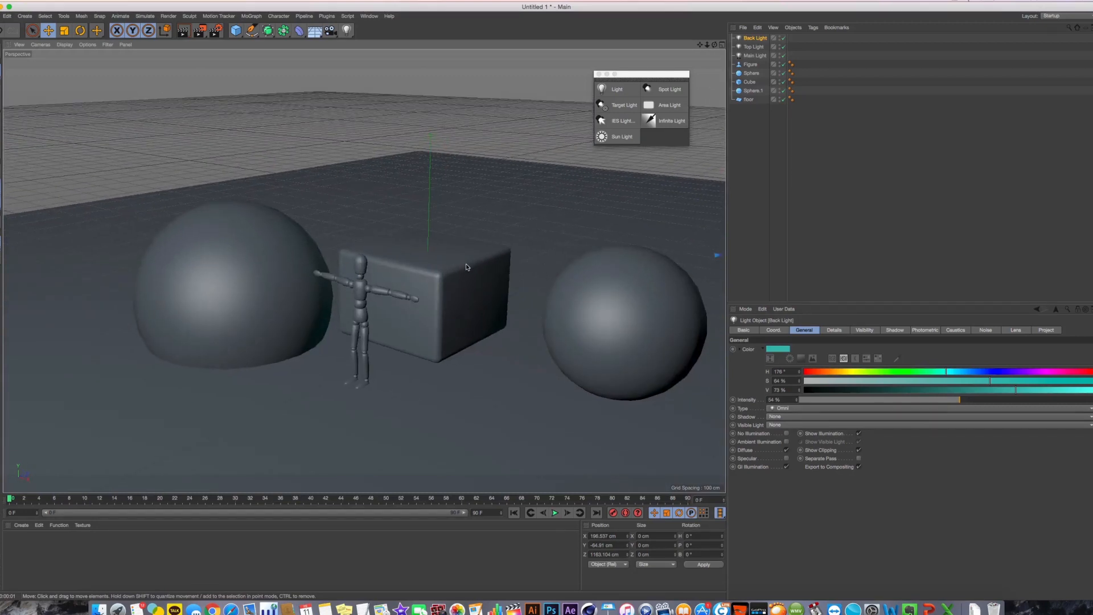
pyautogui.click(483, 268)
pyautogui.press('Delete')
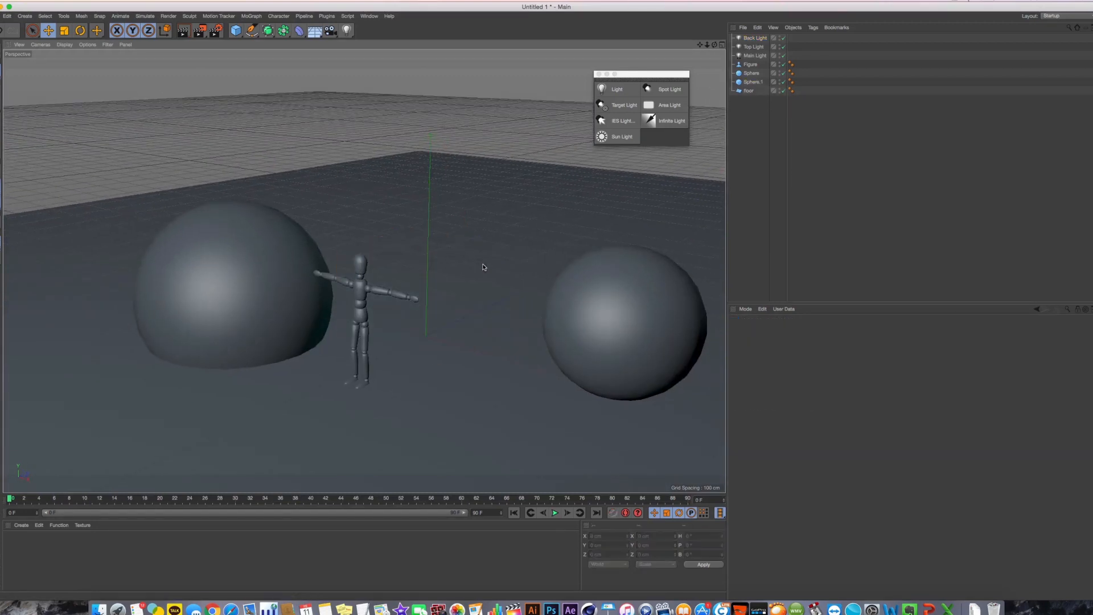
pyautogui.click(602, 295)
pyautogui.press('Delete')
pyautogui.click(262, 294)
pyautogui.press('Delete')
# Undo the deletions of the cube and both spheres, and clear the selection.
pyautogui.press('super+z')
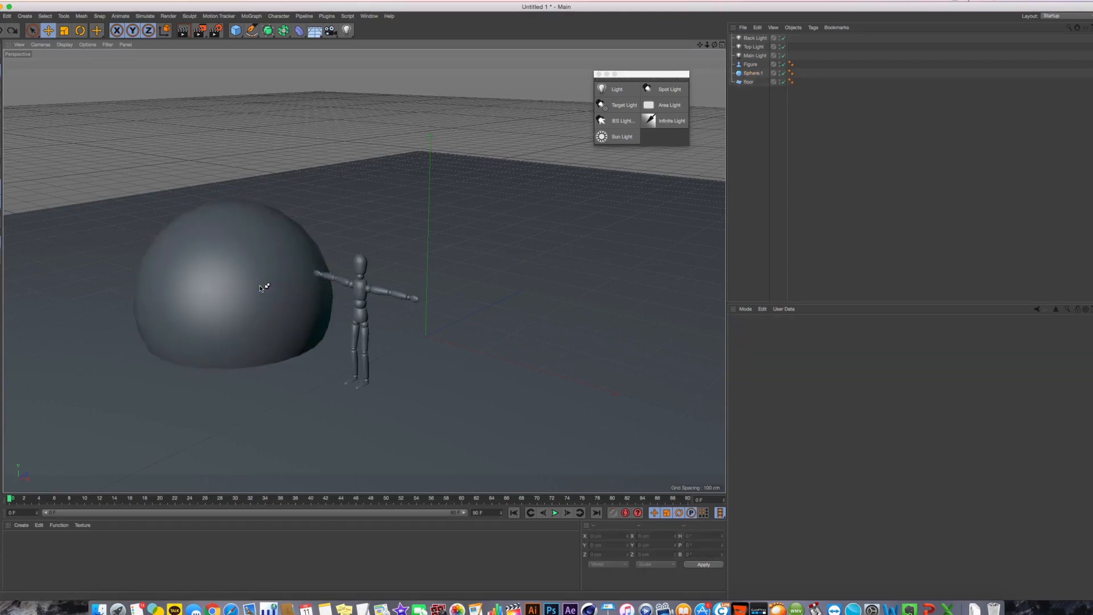
pyautogui.press('super+z')
pyautogui.press('super+z')
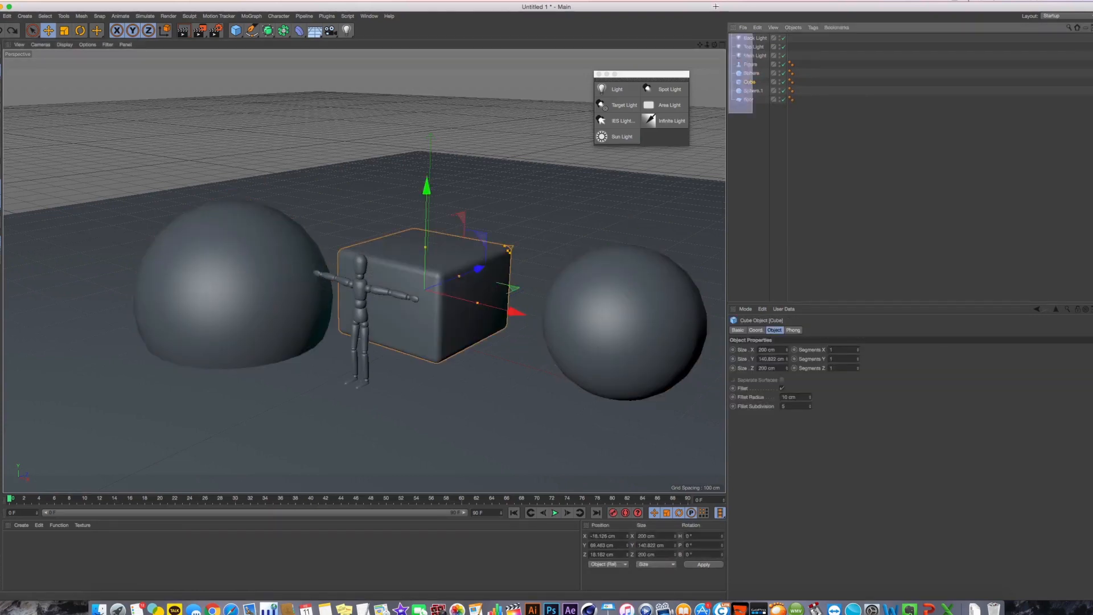
pyautogui.click(314, 231)
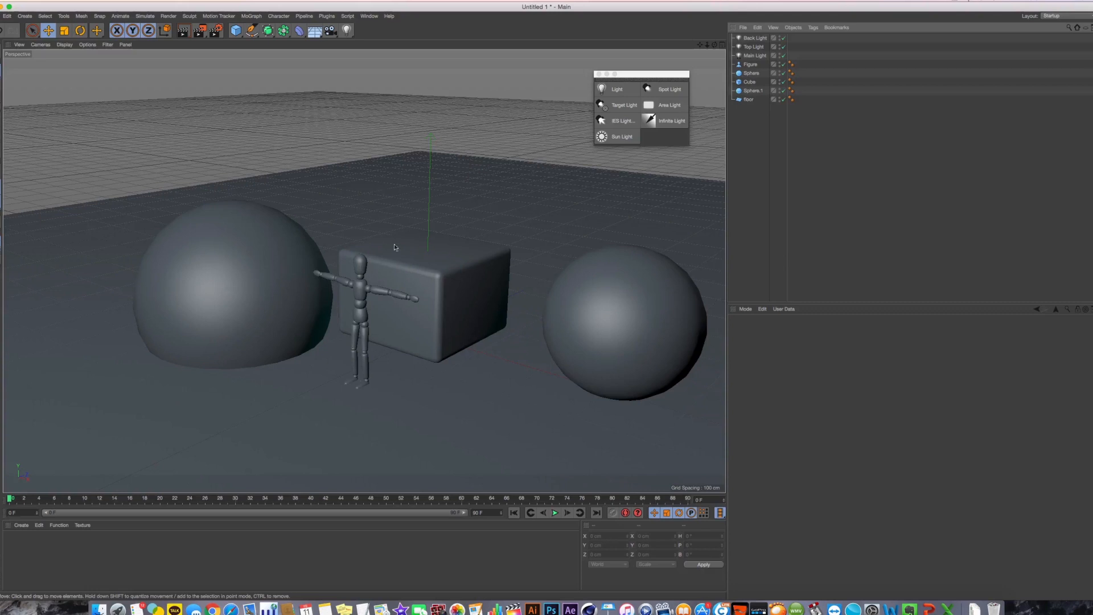
# Select the Main, Top and Back lights together, frame them in the perspective view, and deselect them.
pyautogui.click(758, 55)
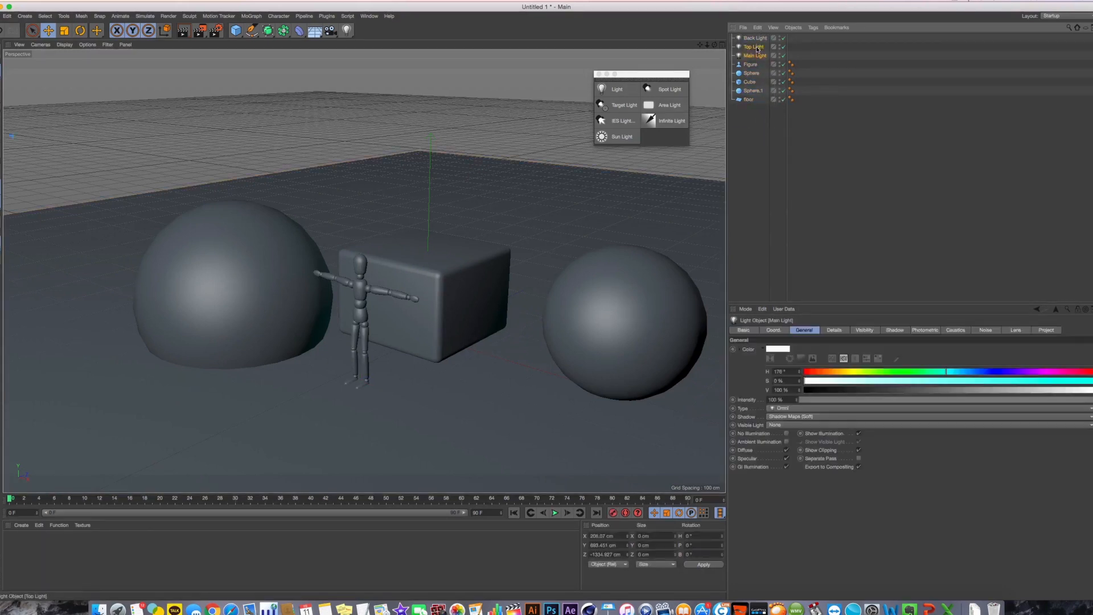
pyautogui.keyDown('shift'); pyautogui.click(757, 40); pyautogui.keyUp('shift')
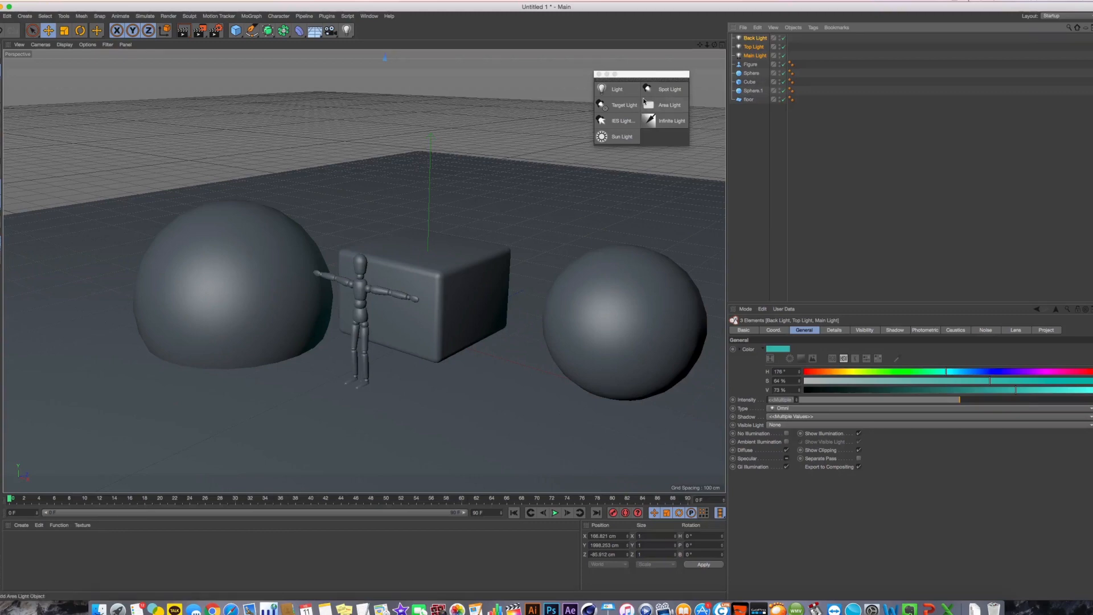
pyautogui.keyDown('alt'); pyautogui.moveTo(401, 237); pyautogui.dragTo(450, 302); pyautogui.keyUp('alt')
pyautogui.press('s')
pyautogui.click(451, 301)
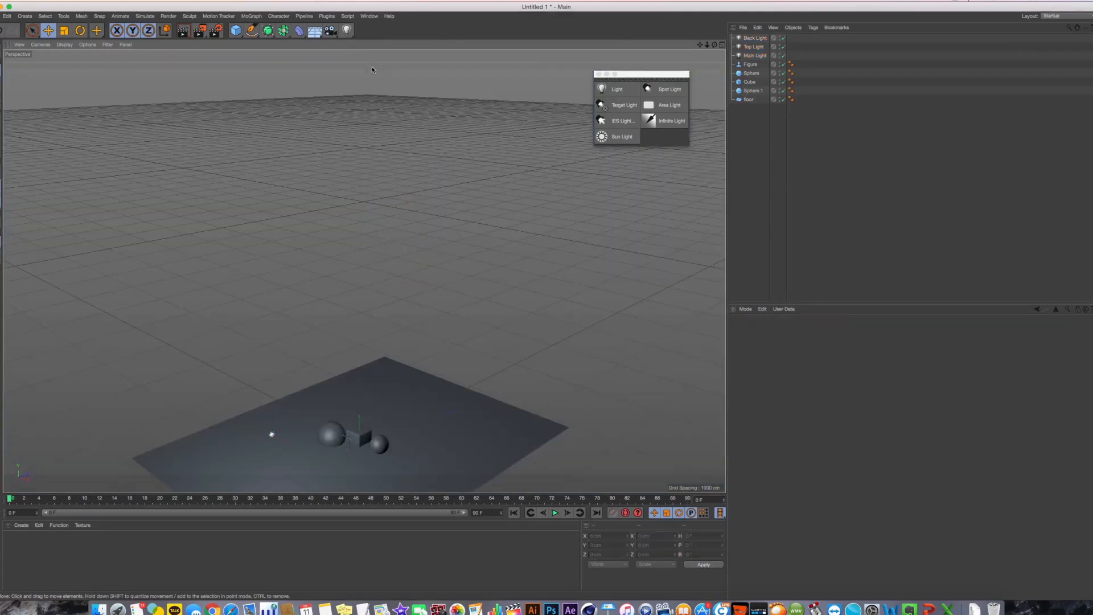
# Frame the cube in the perspective view and widen the view to include the figure and both spheres.
pyautogui.click(366, 437)
pyautogui.press('s')
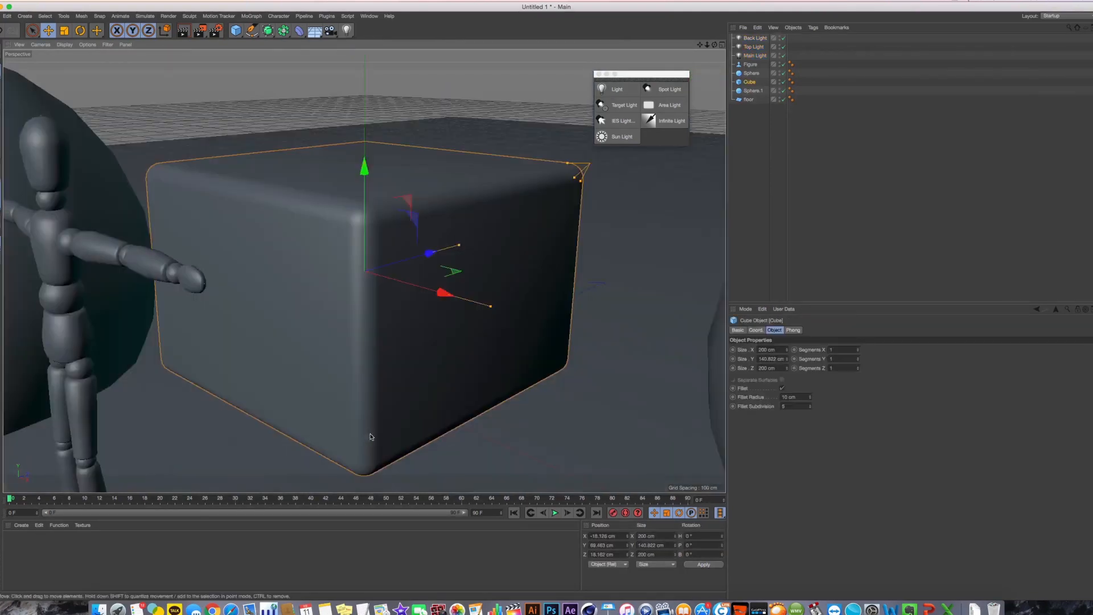
pyautogui.keyDown('alt'); pyautogui.moveTo(366, 437); pyautogui.dragTo(439, 376); pyautogui.keyUp('alt')
pyautogui.scroll(-4, 444, 367)
pyautogui.keyDown('alt'); pyautogui.moveTo(447, 360); pyautogui.dragTo(471, 343, button='middle'); pyautogui.keyUp('alt')
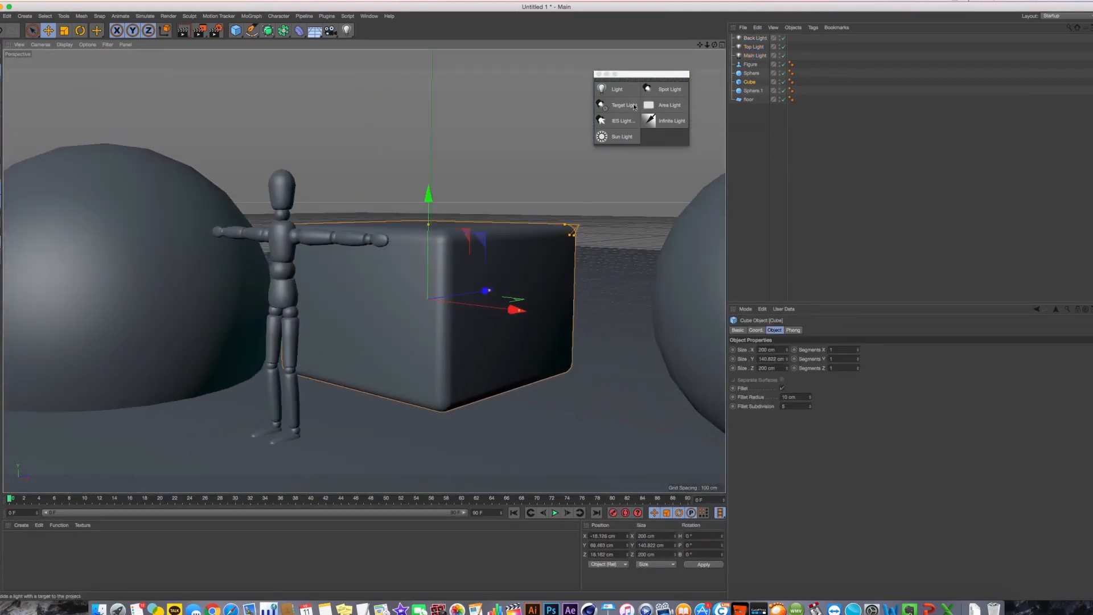
pyautogui.scroll(-5, 375, 262)
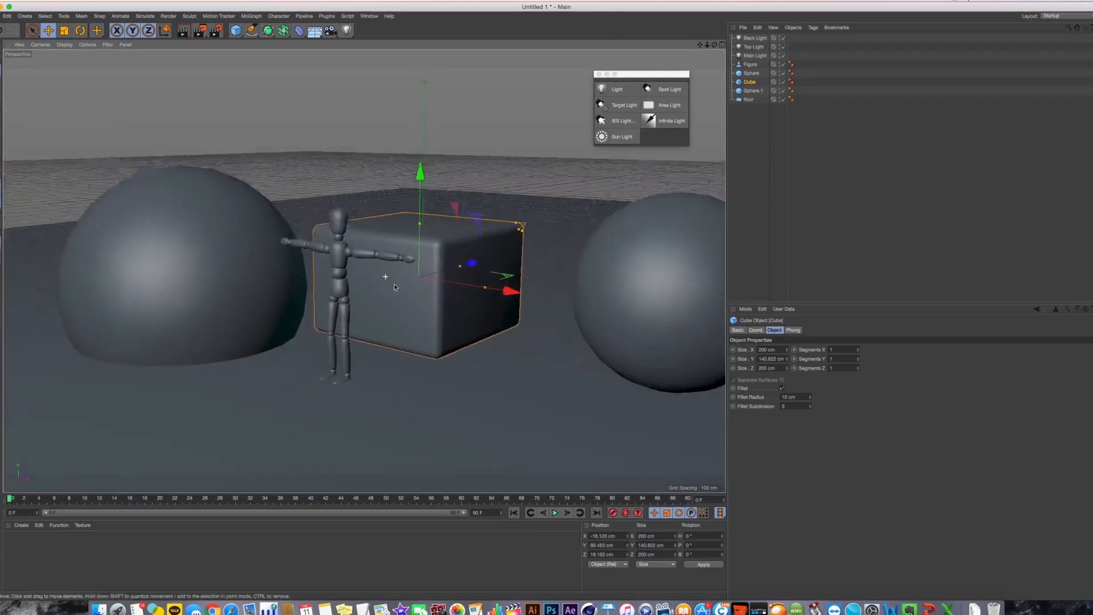
pyautogui.keyDown('alt'); pyautogui.moveTo(394, 284); pyautogui.dragTo(449, 263); pyautogui.keyUp('alt')
pyautogui.scroll(-5, 419, 254)
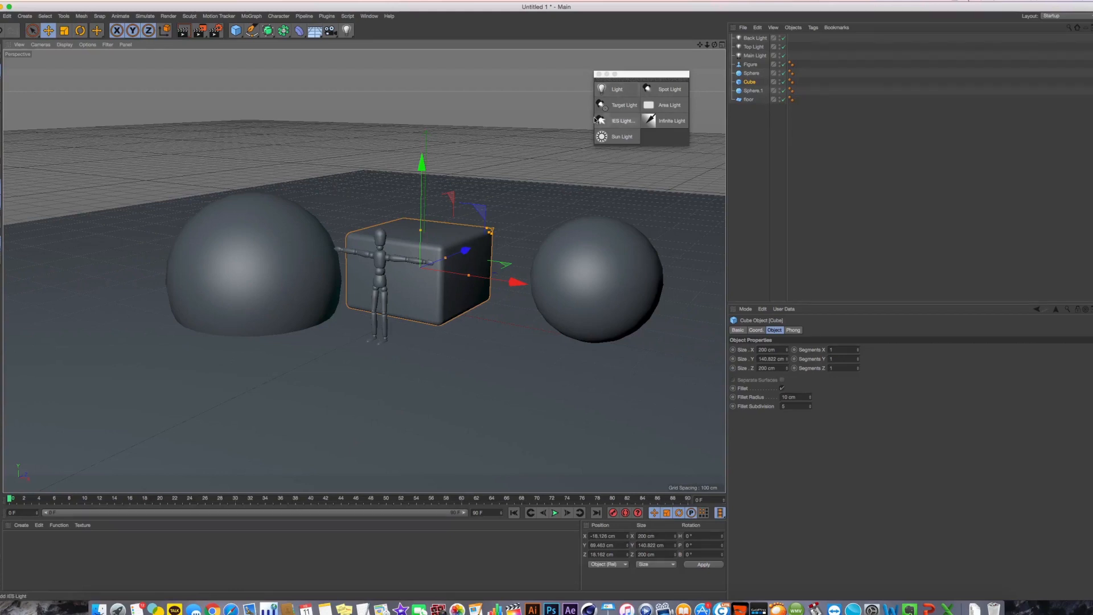